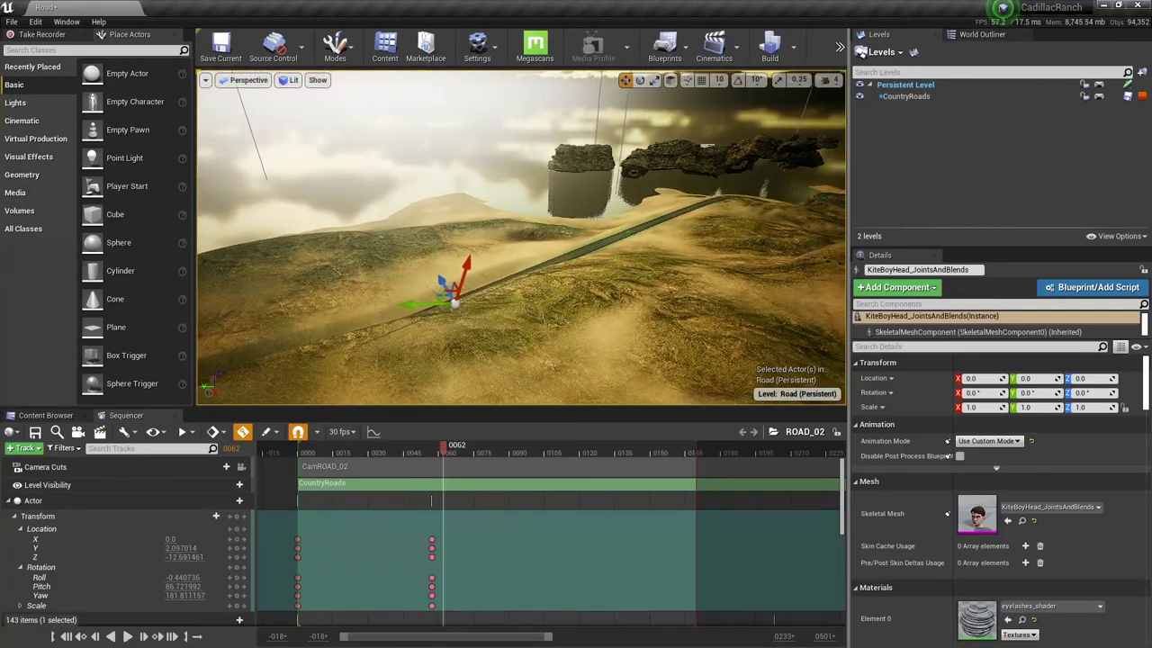
Switch to the Epic Games Launcher and search the Marketplace for "country road".
right_drag(510, 316, 449, 307)
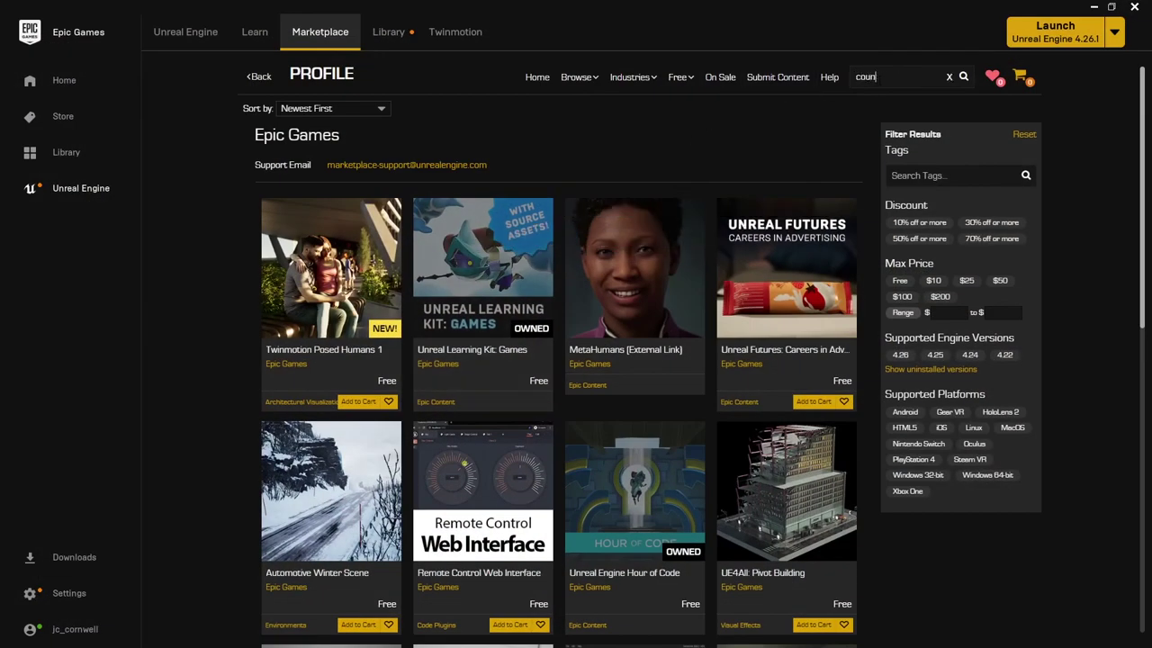
key(Return)
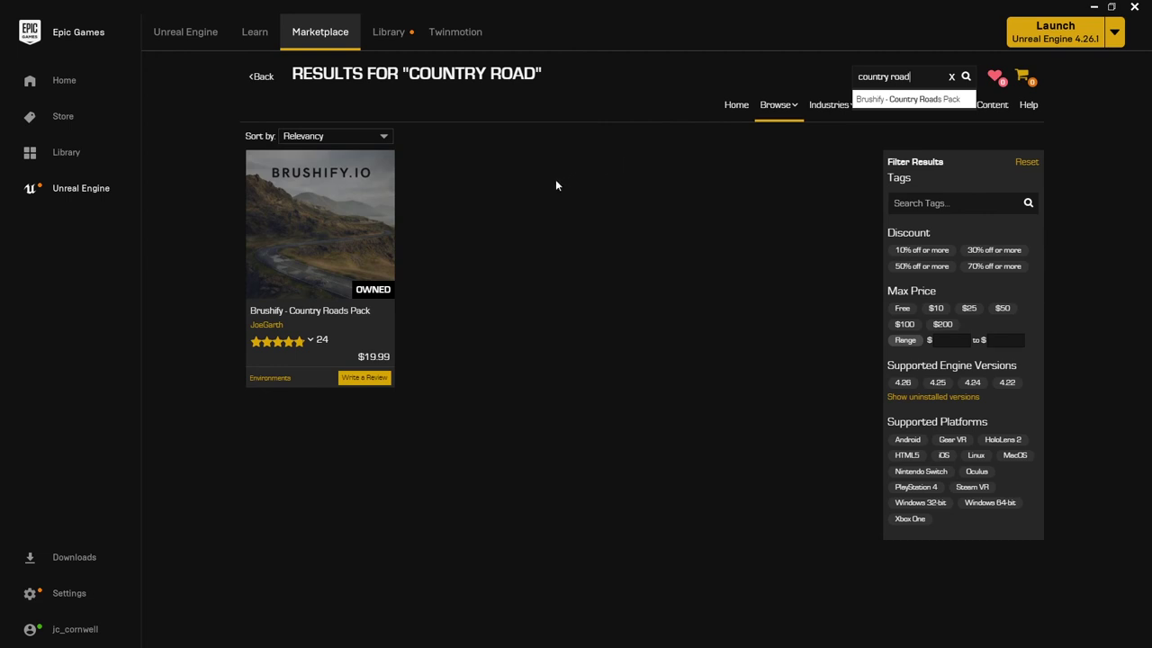
click(261, 77)
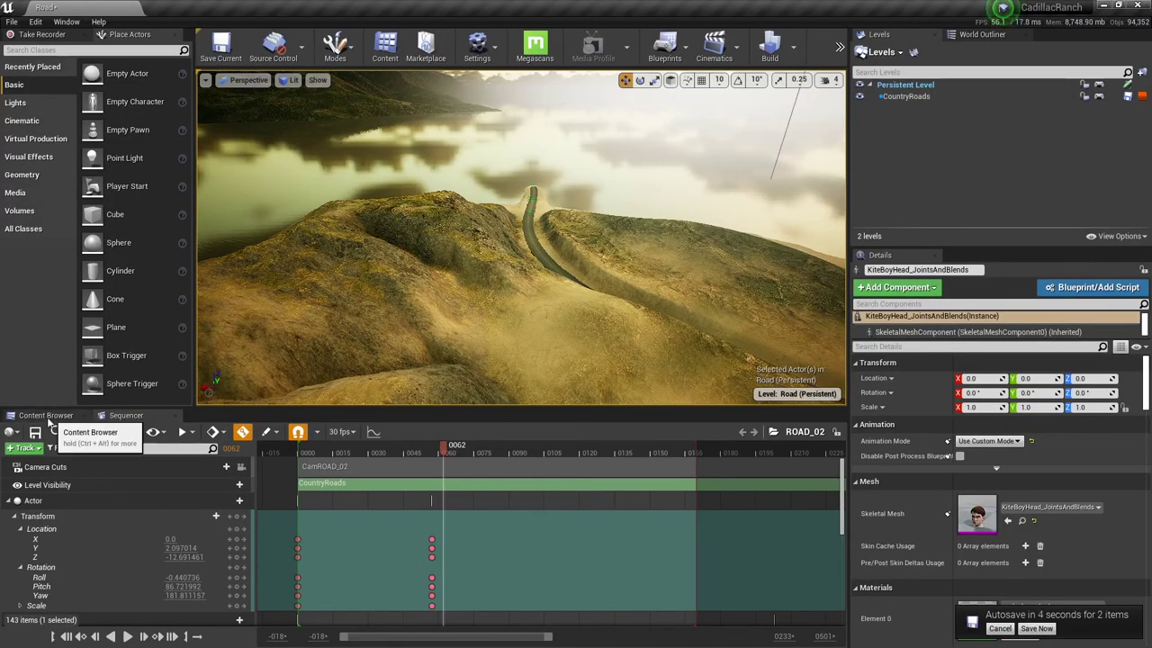
Switch back to the Unreal Editor and browse the project's Maps and Cinematics content folders.
click(46, 415)
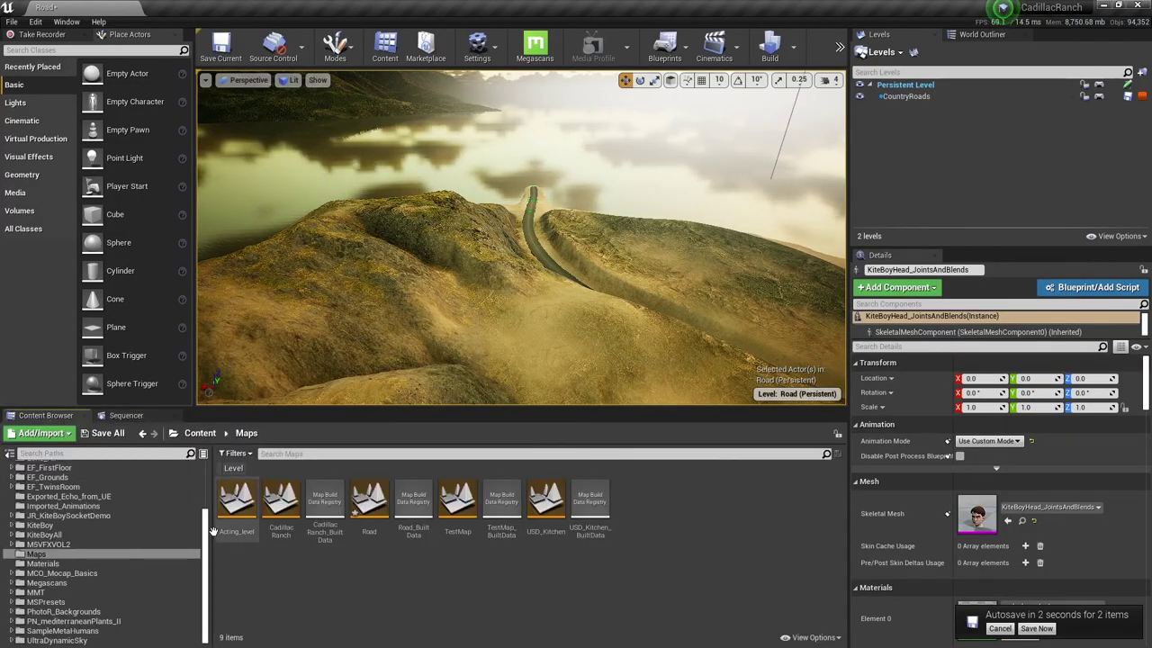
click(36, 553)
scroll(47, 511, up, 3)
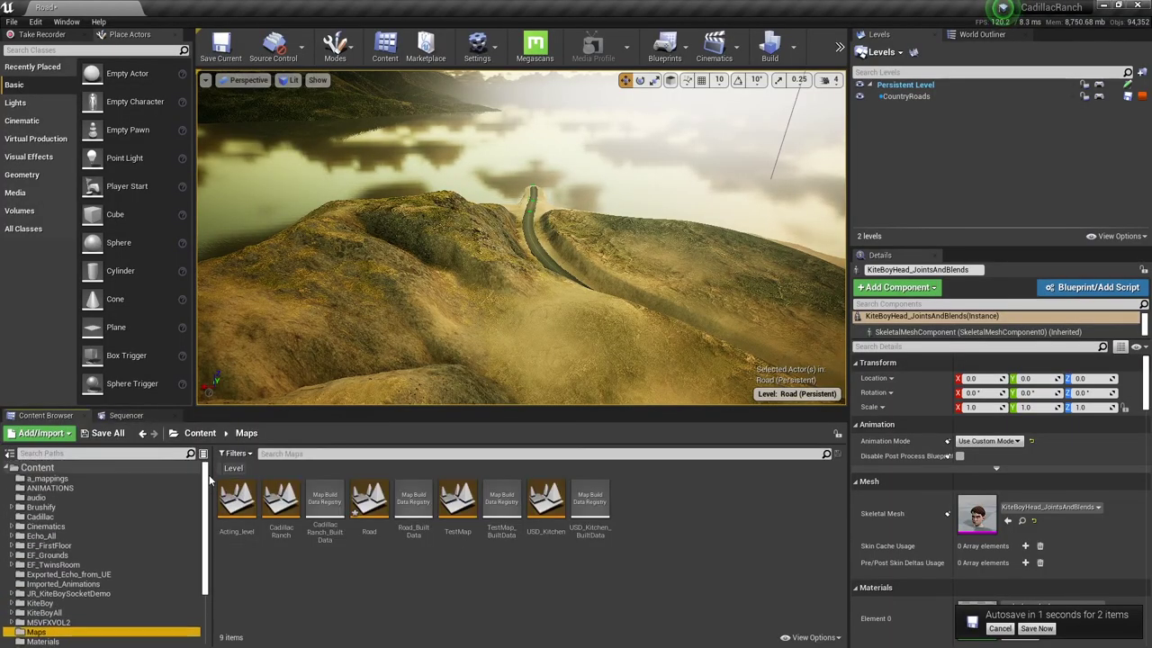
click(45, 526)
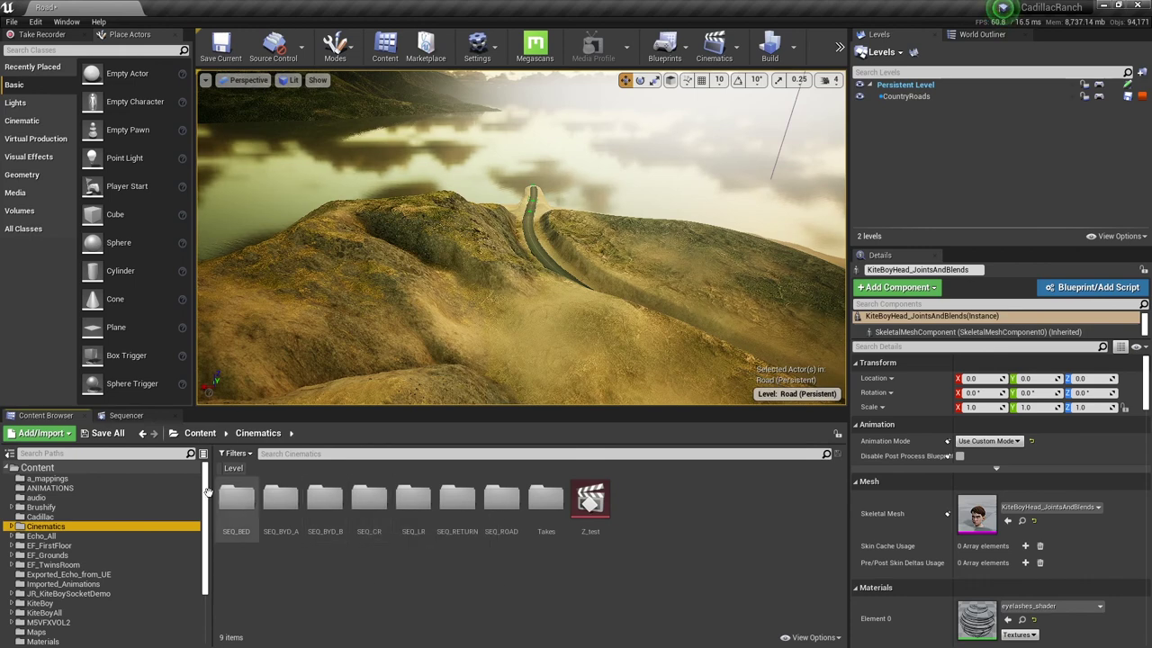
Open the CadillacRanch level from the Maps folder without saving the Road level, and show its list of levels.
scroll(90, 539, down, 3)
click(54, 554)
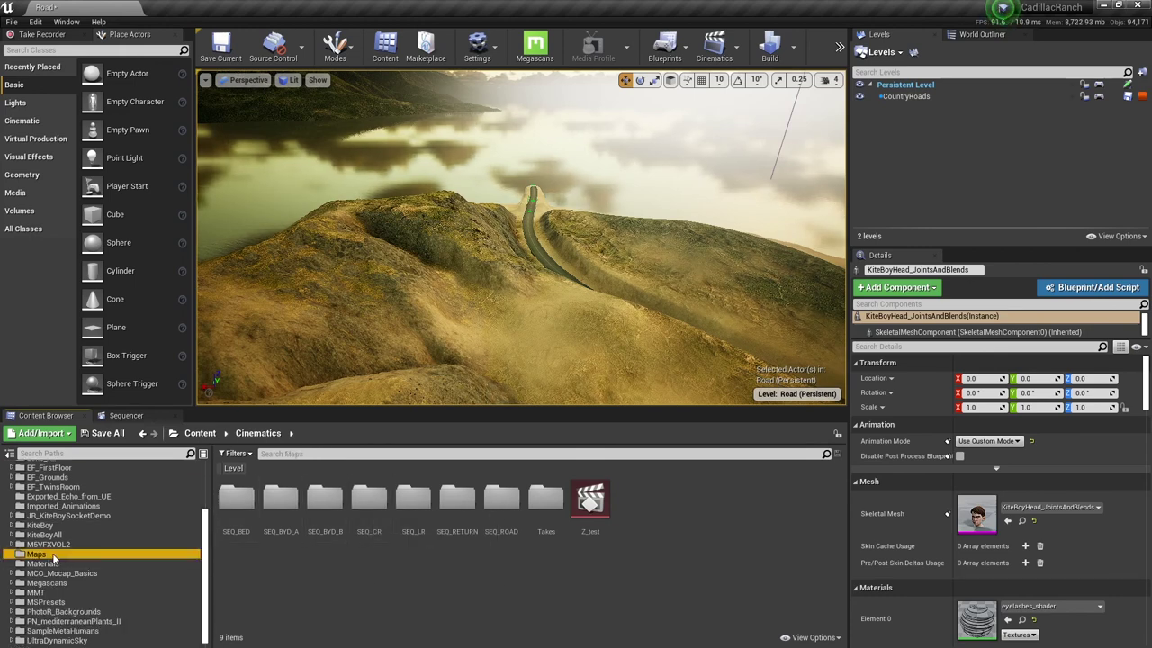
click(286, 508)
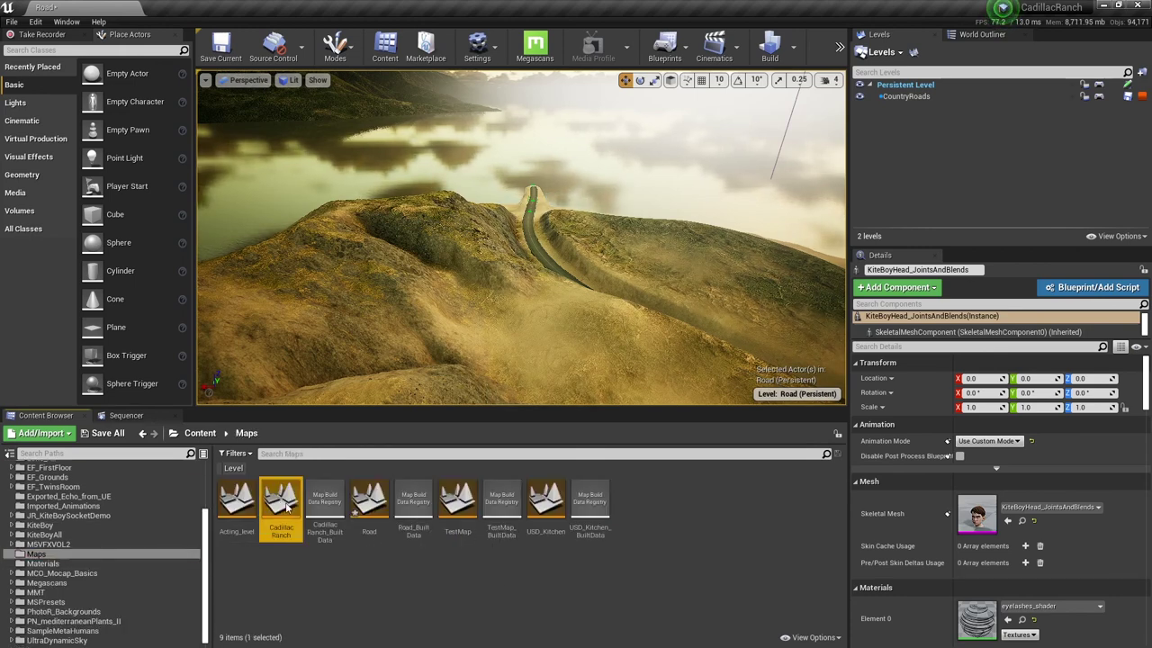
double_click(287, 509)
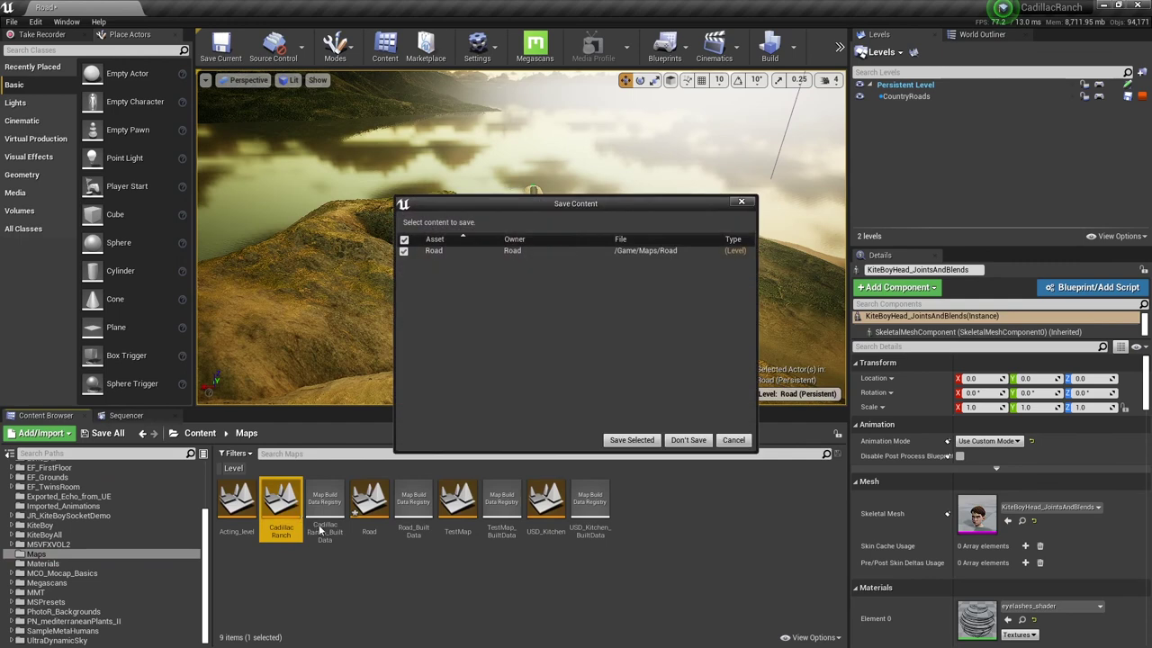
click(687, 440)
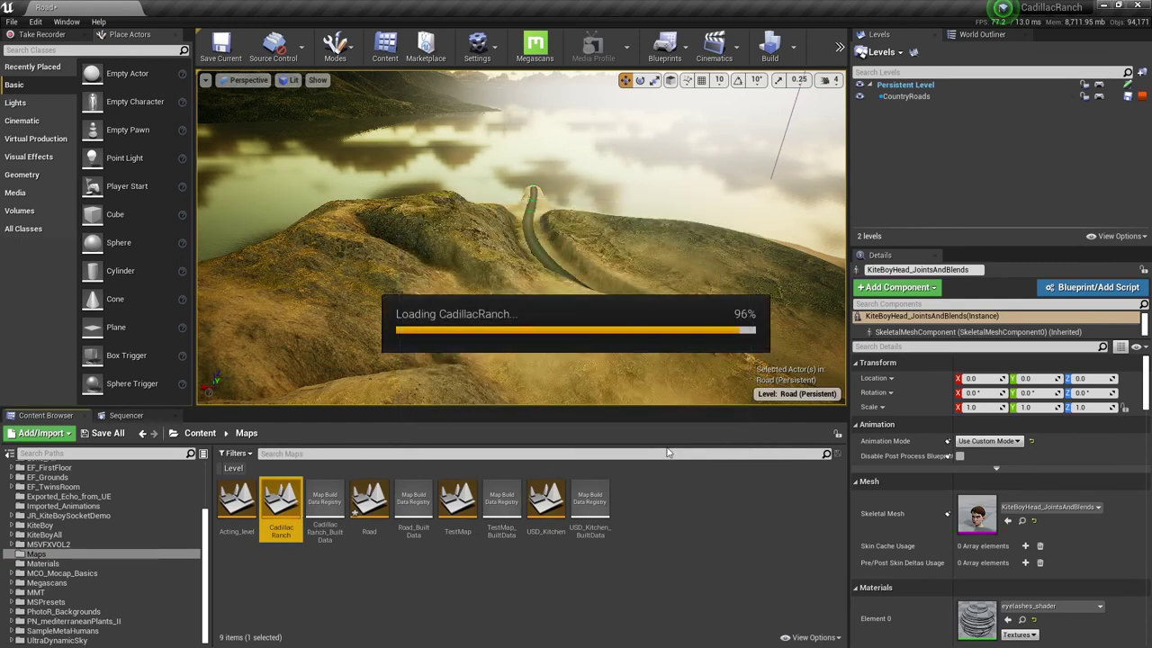
right_drag(645, 368, 549, 368)
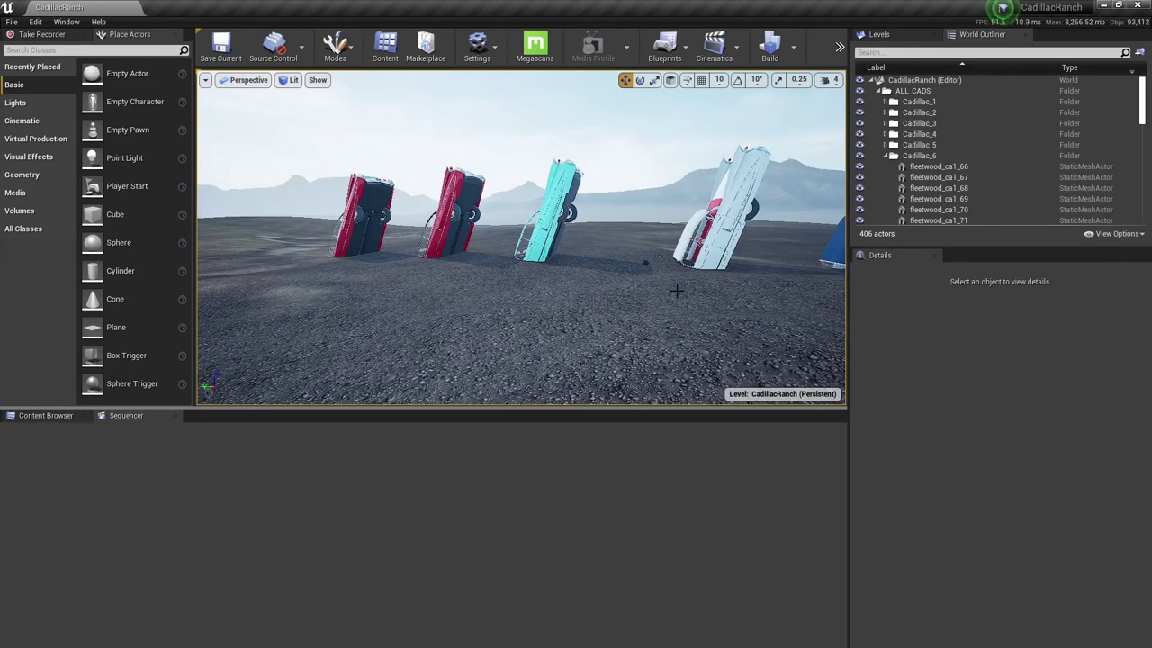
click(889, 36)
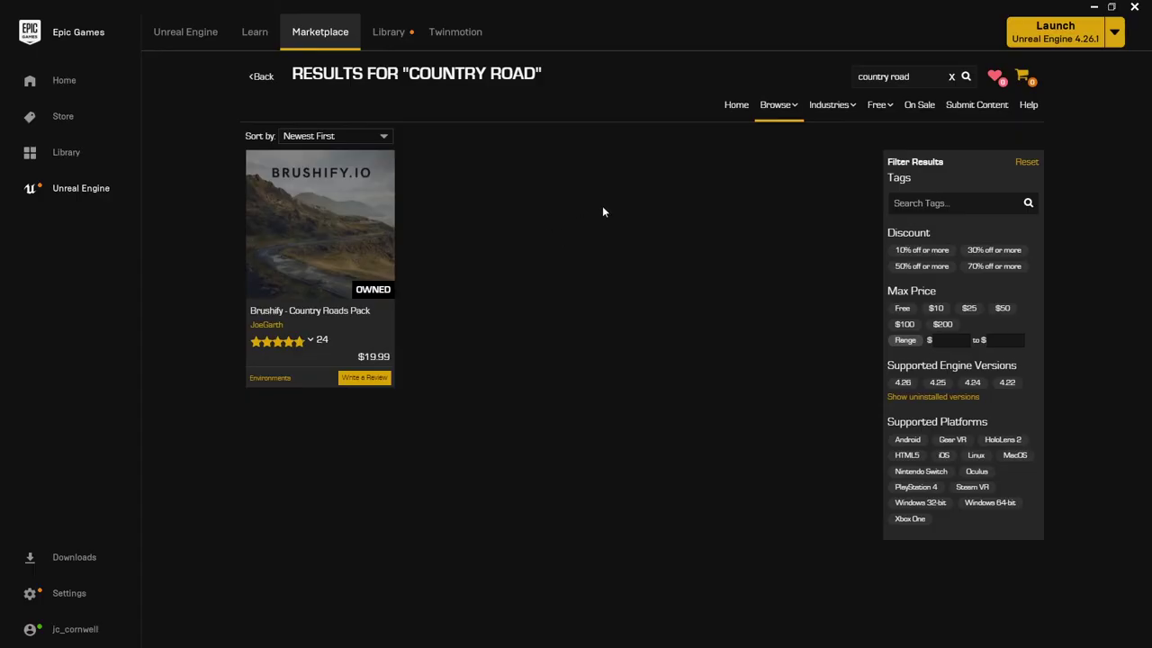
Switch to the Epic Games Launcher and replace the Marketplace search with "canyon" to look at the Canyon Landscape packs.
click(952, 78)
key(Return)
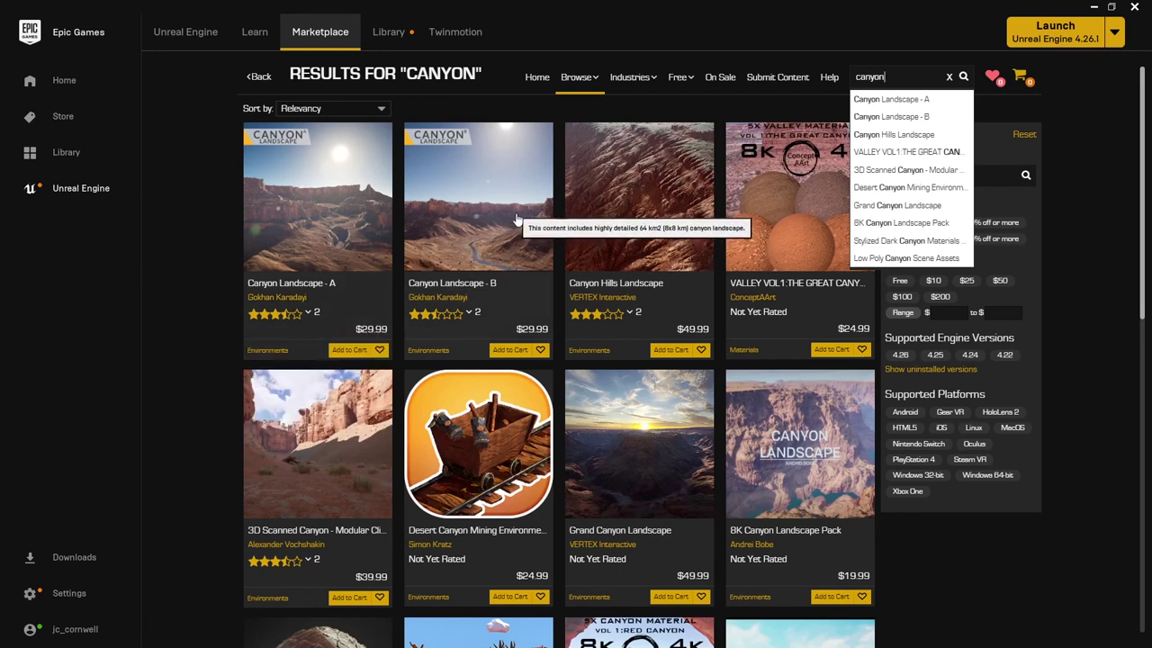
mouse_move(505, 311)
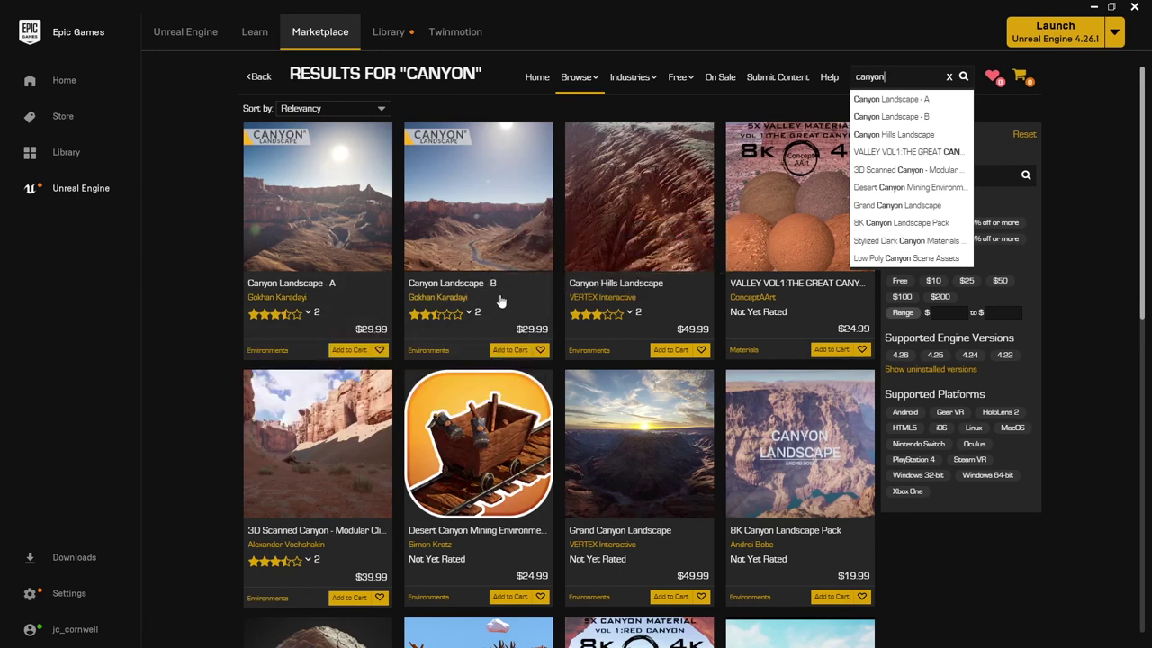
mouse_move(460, 243)
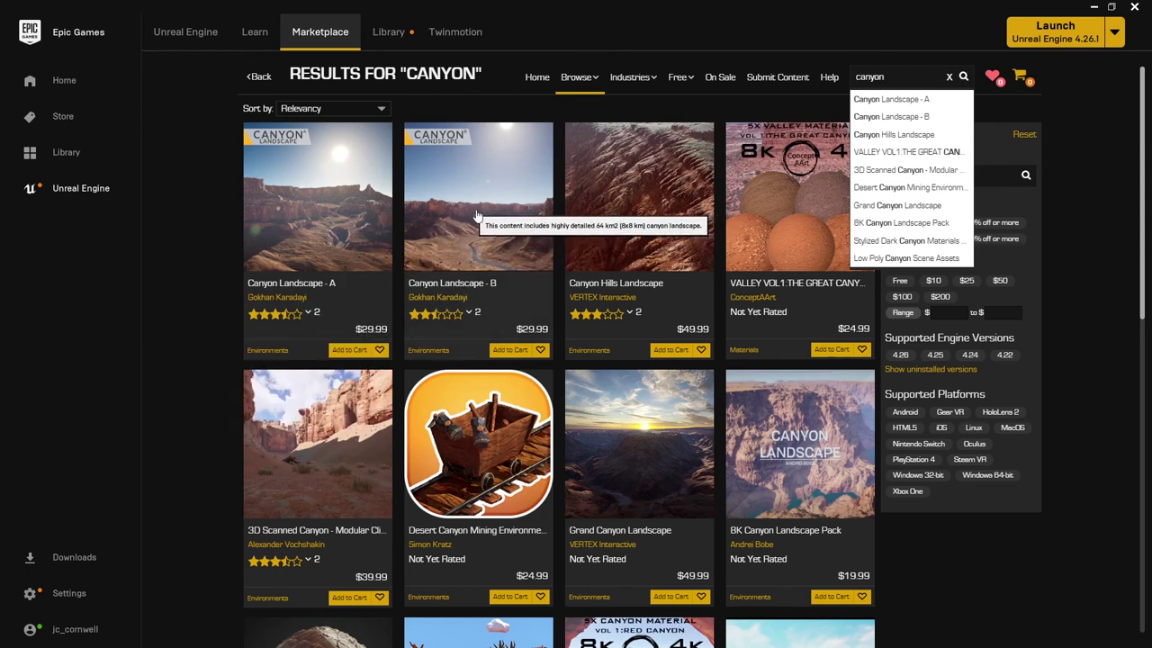
click(1094, 8)
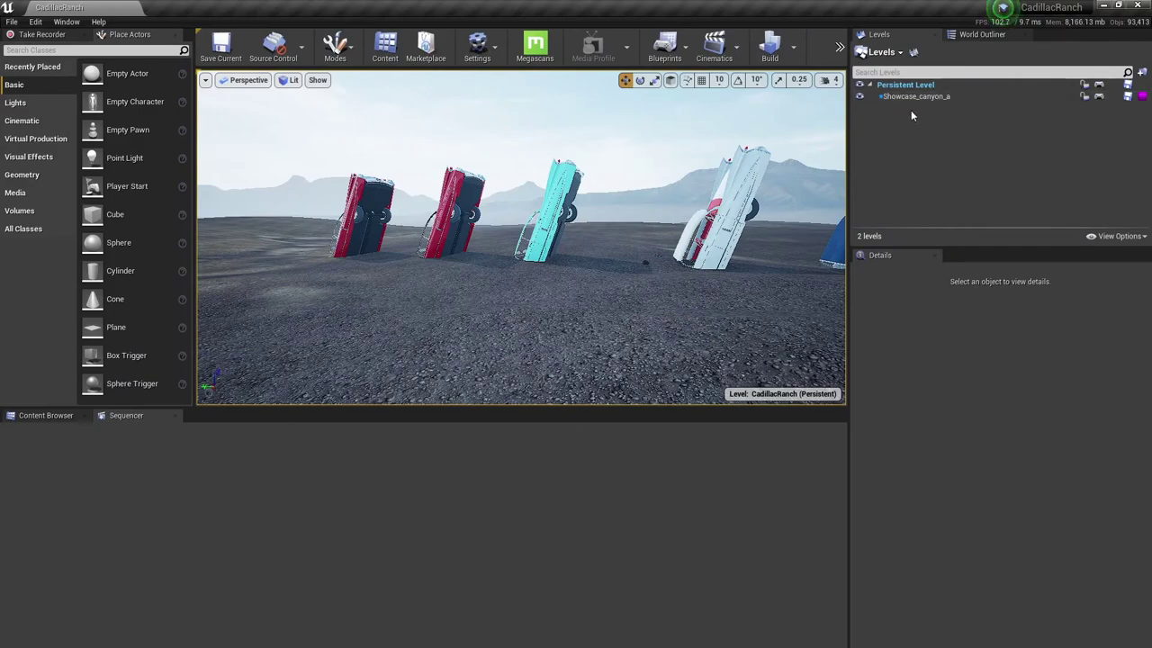
Examine the scenery around the cars, selecting the PR_canyon_a_R, PR_canyon_a_D and PR_canyon_a_U background meshes and the Landscape1 terrain in turn.
drag(485, 265, 609, 275)
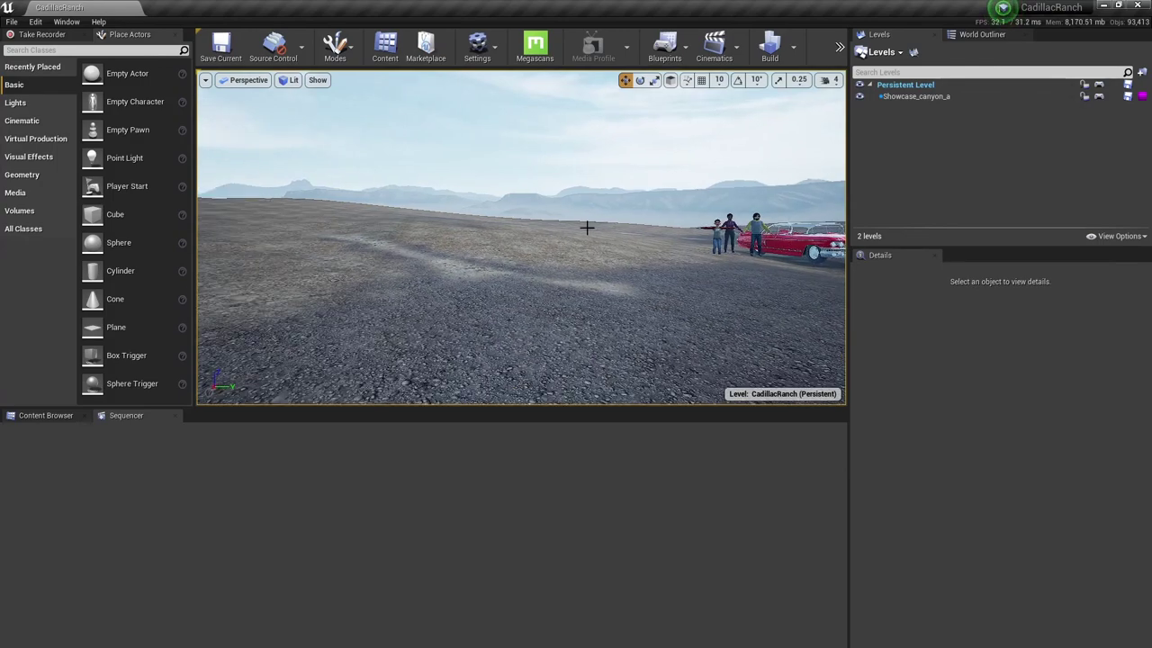
drag(587, 228, 540, 342)
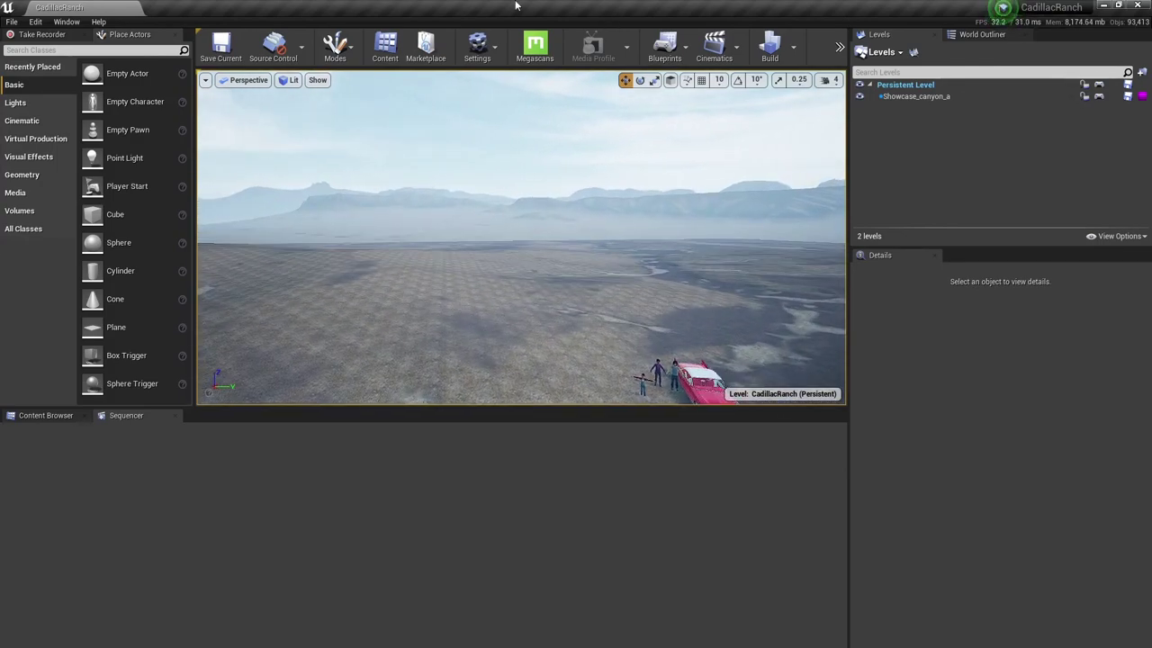
drag(558, 270, 565, 182)
click(558, 216)
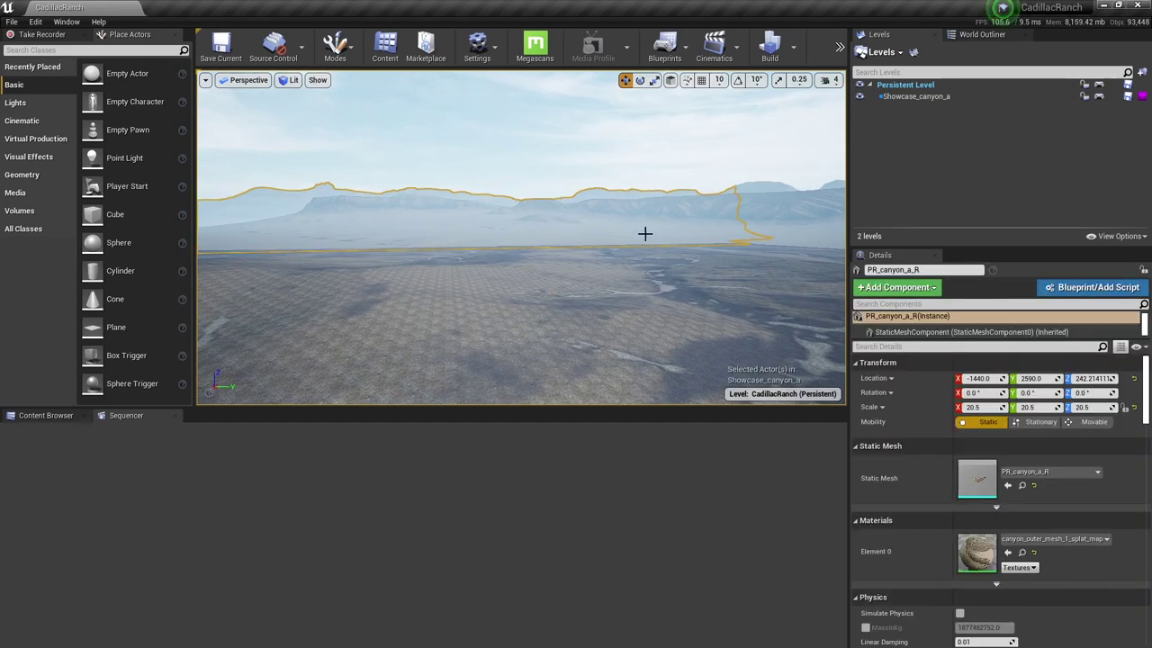
click(782, 239)
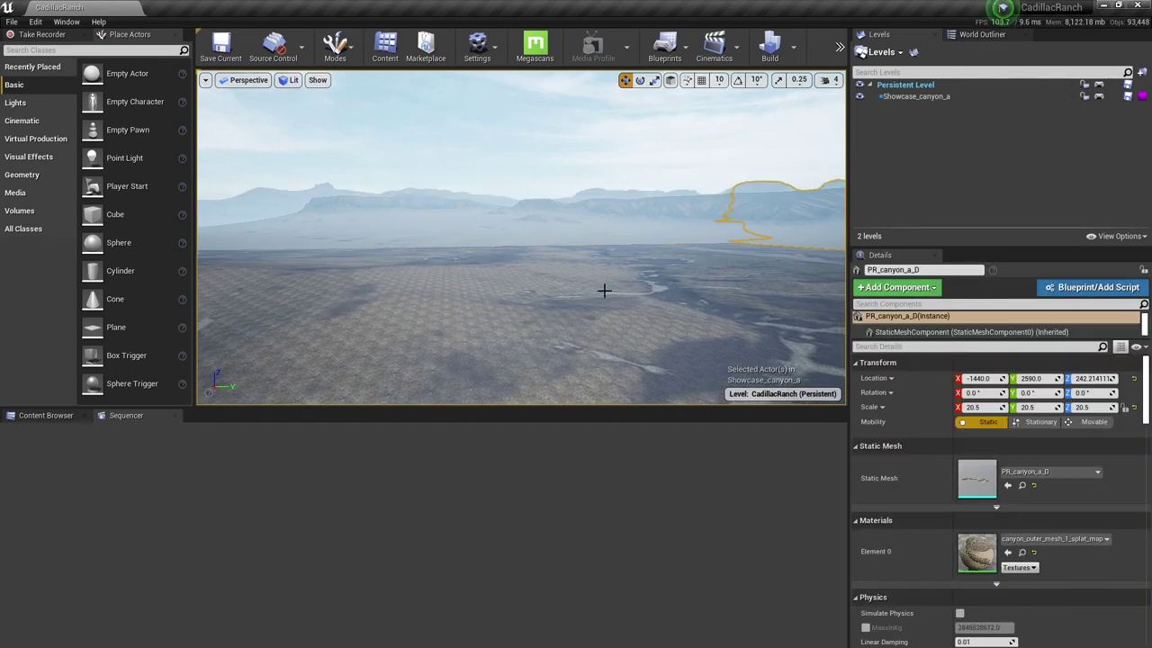
drag(560, 293, 489, 257)
click(548, 278)
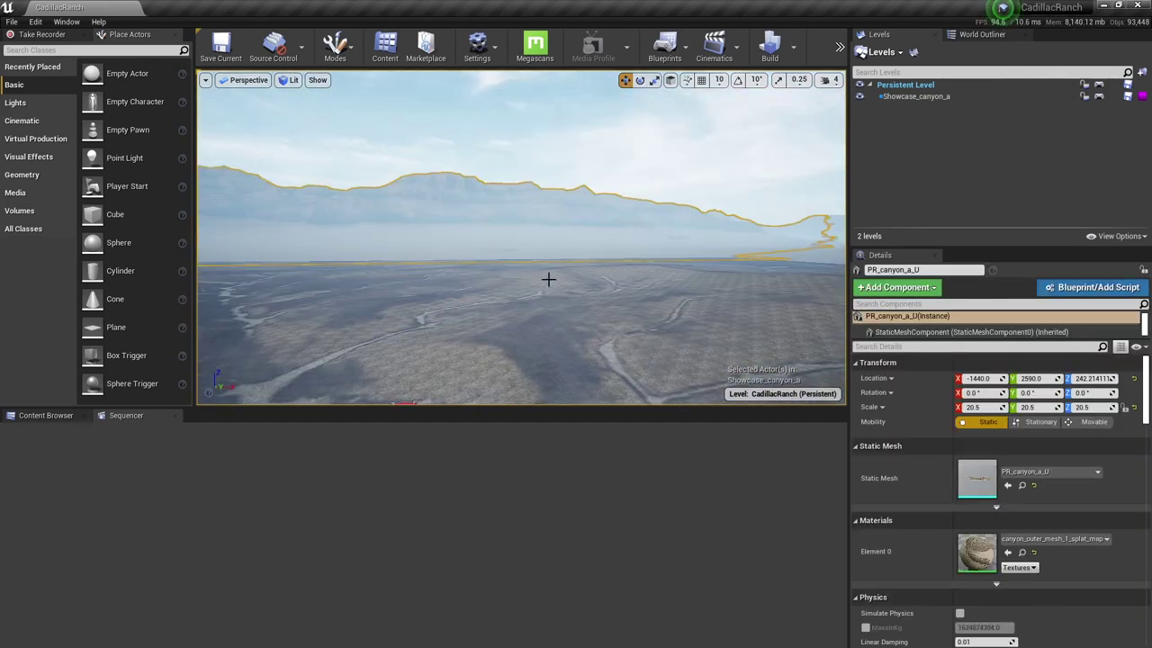
right_drag(592, 319, 592, 345)
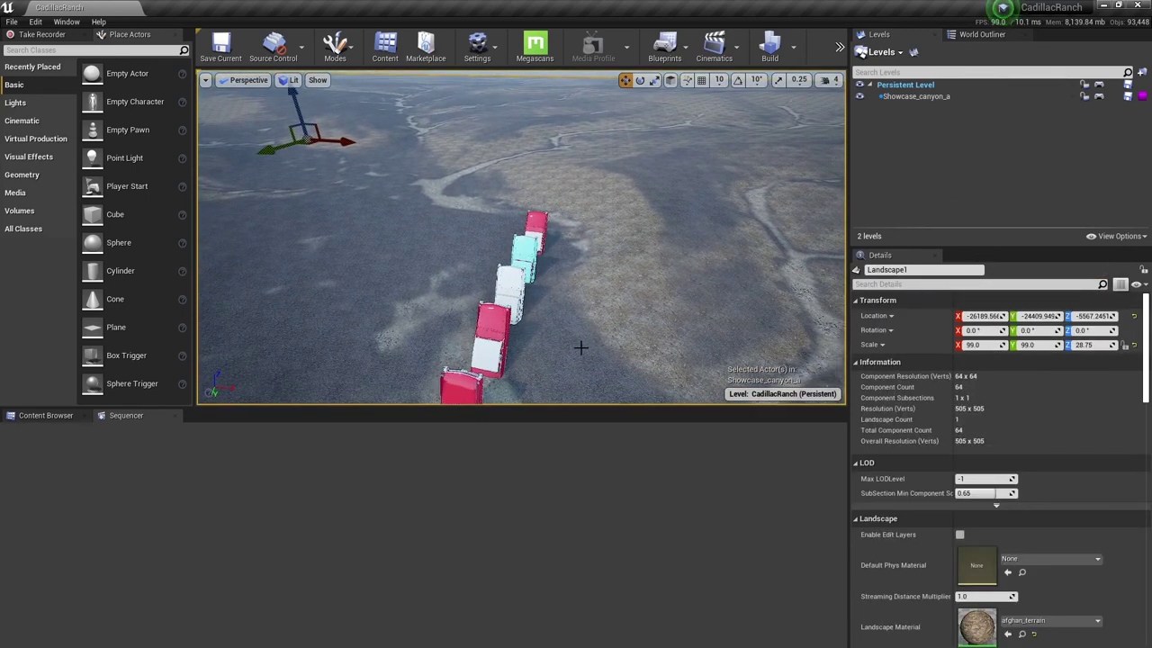
Examine the planted Cadillacs beside the sky actor and open the UltraDynamicSky content folder without moving or copying anything.
click(38, 415)
right_drag(524, 335, 585, 340)
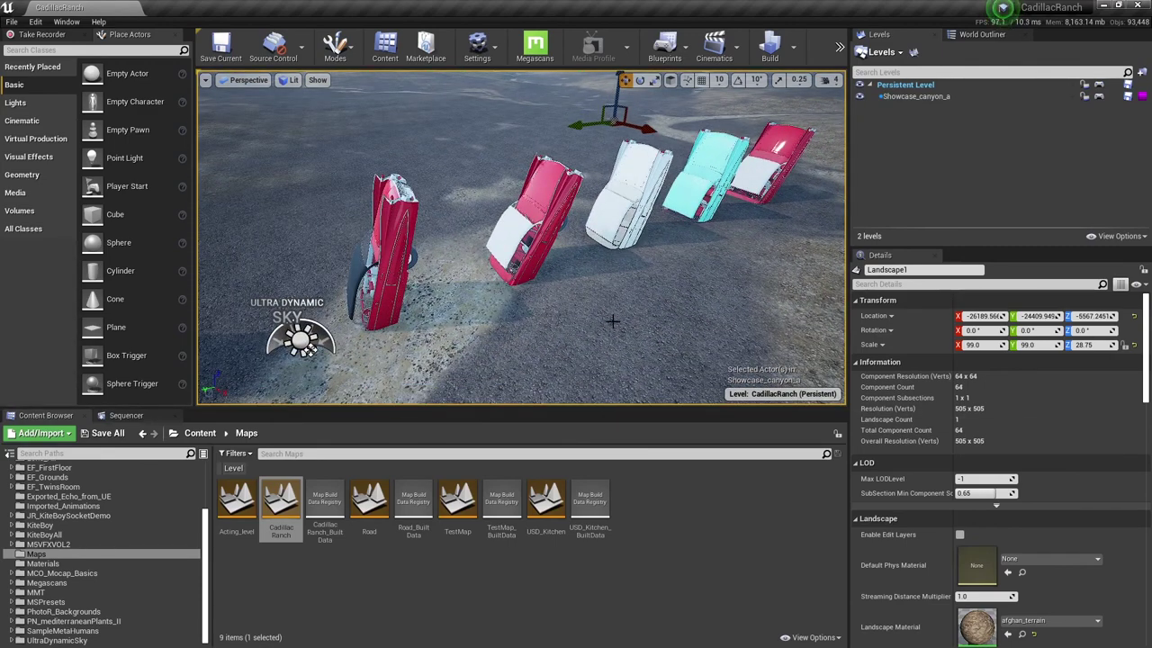
right_drag(611, 321, 510, 338)
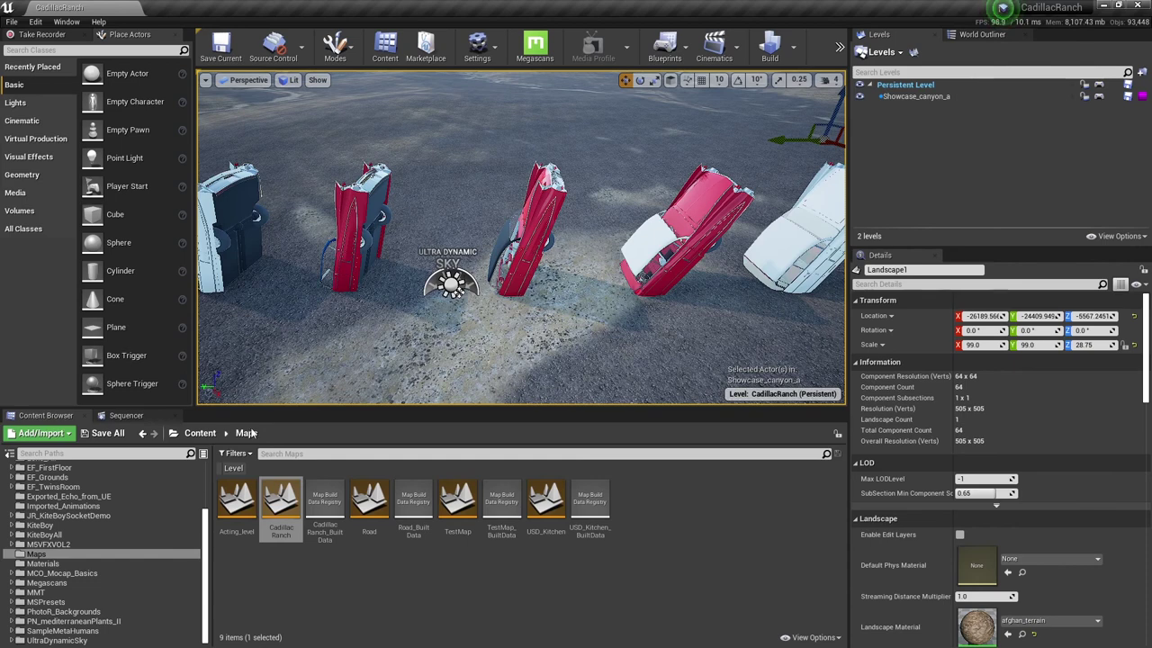
click(40, 553)
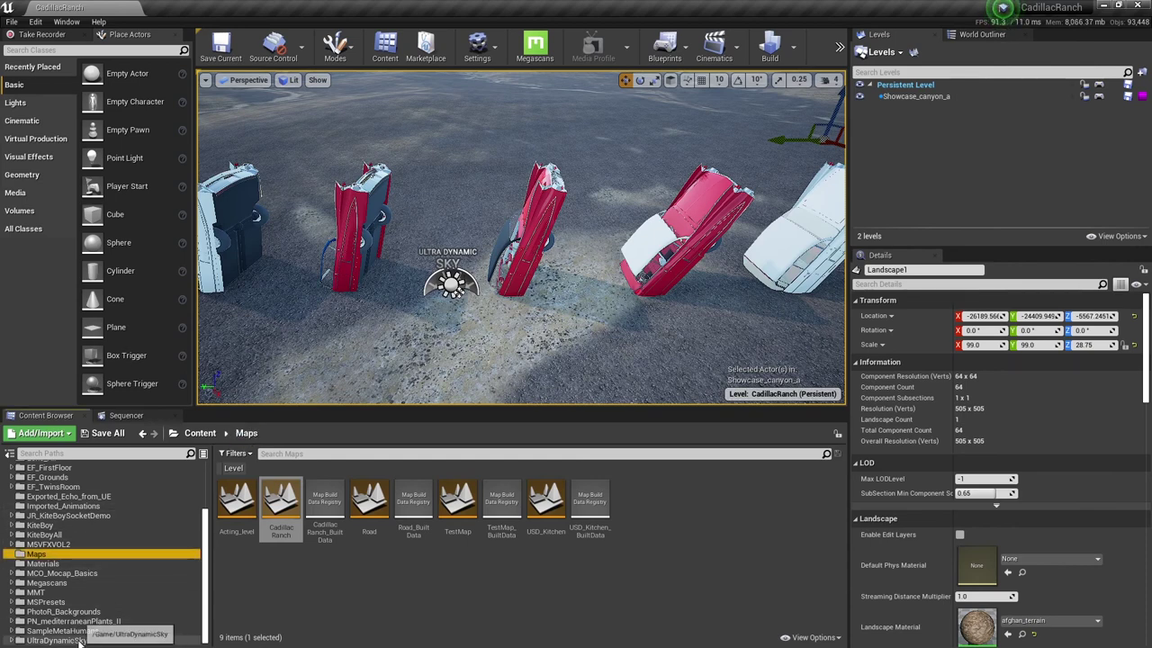
drag(79, 641, 81, 639)
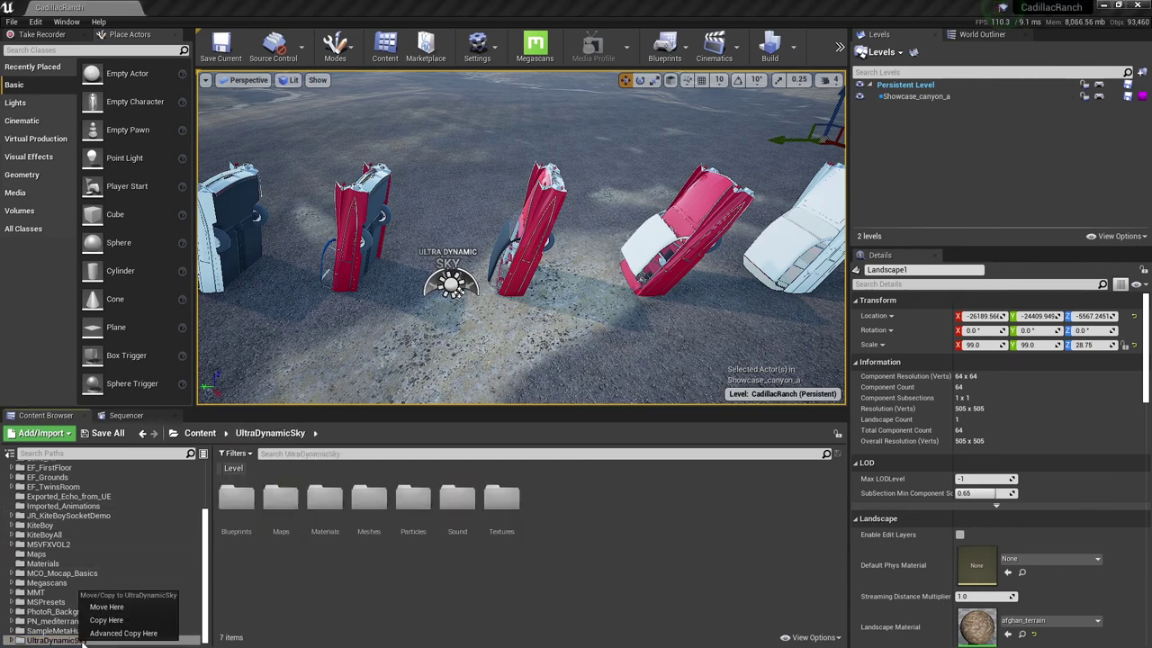
click(466, 327)
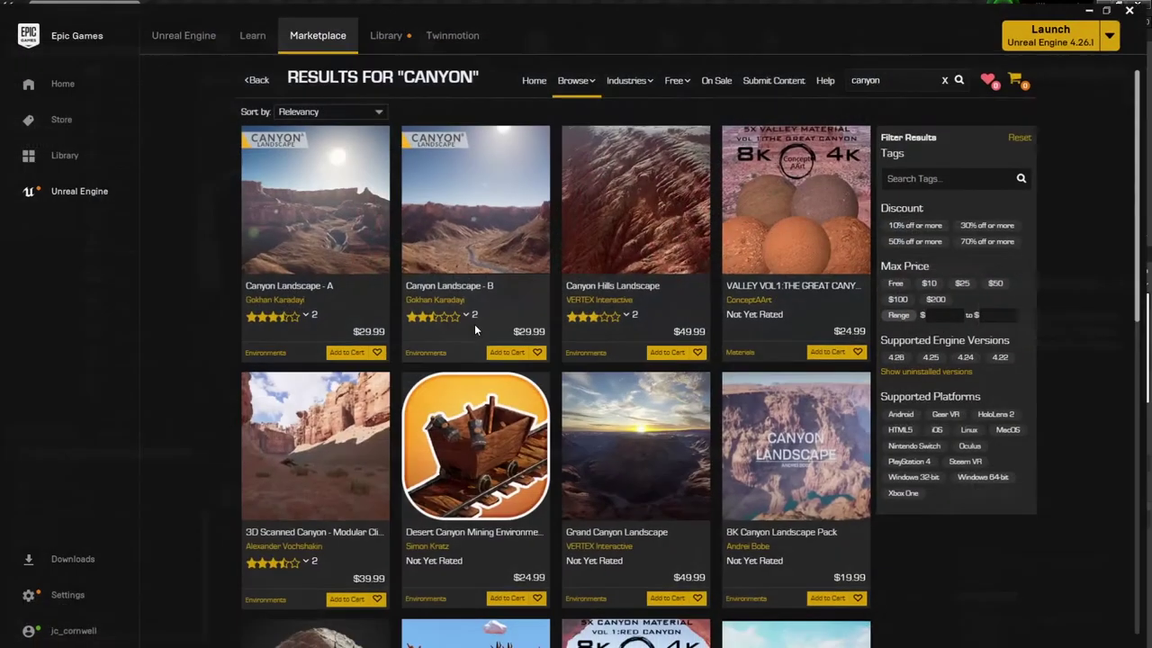
Search the Epic Games Launcher Marketplace for "ultra" and open the Ultra Dynamic Sky product page.
click(949, 77)
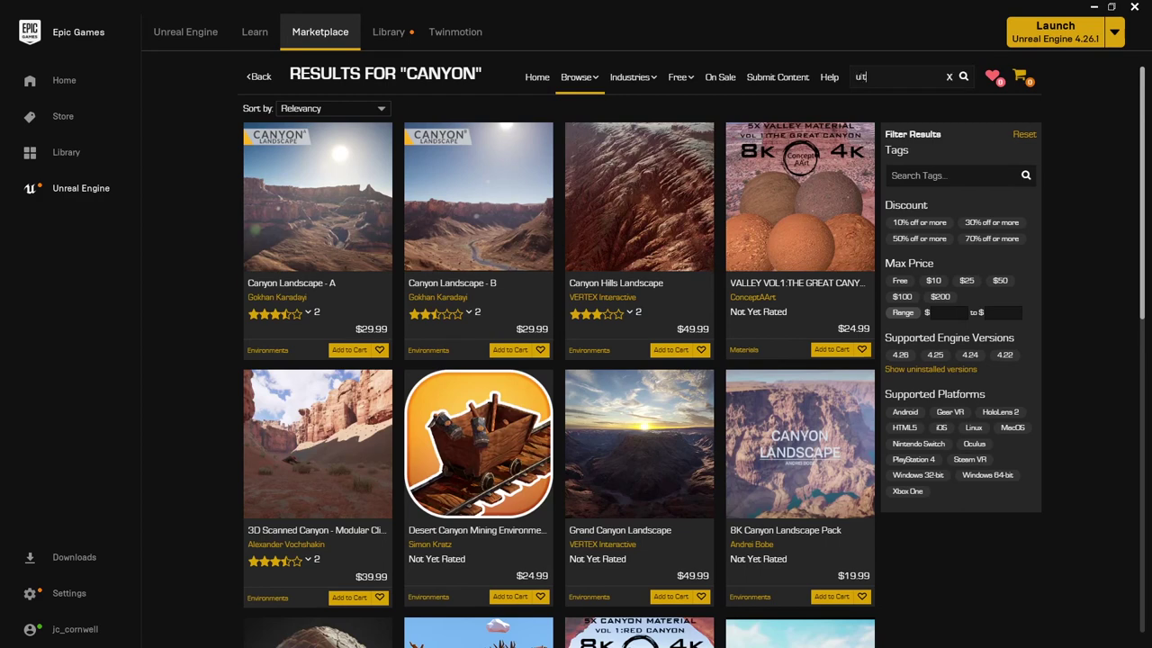
text(ultra)
key(Return)
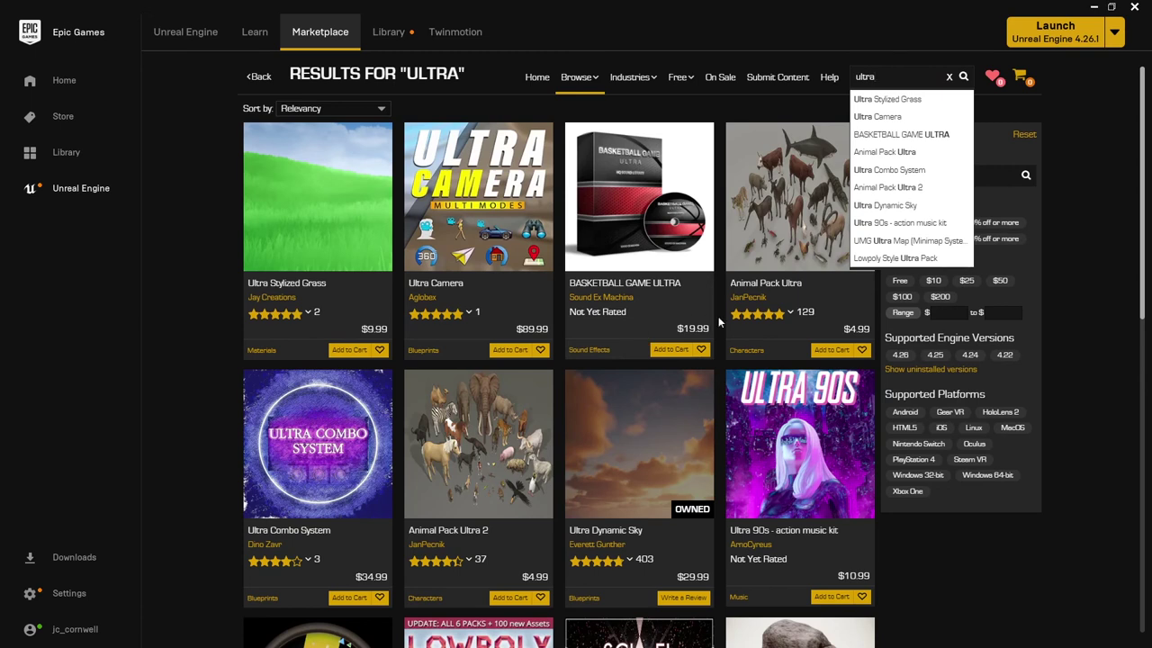
click(621, 446)
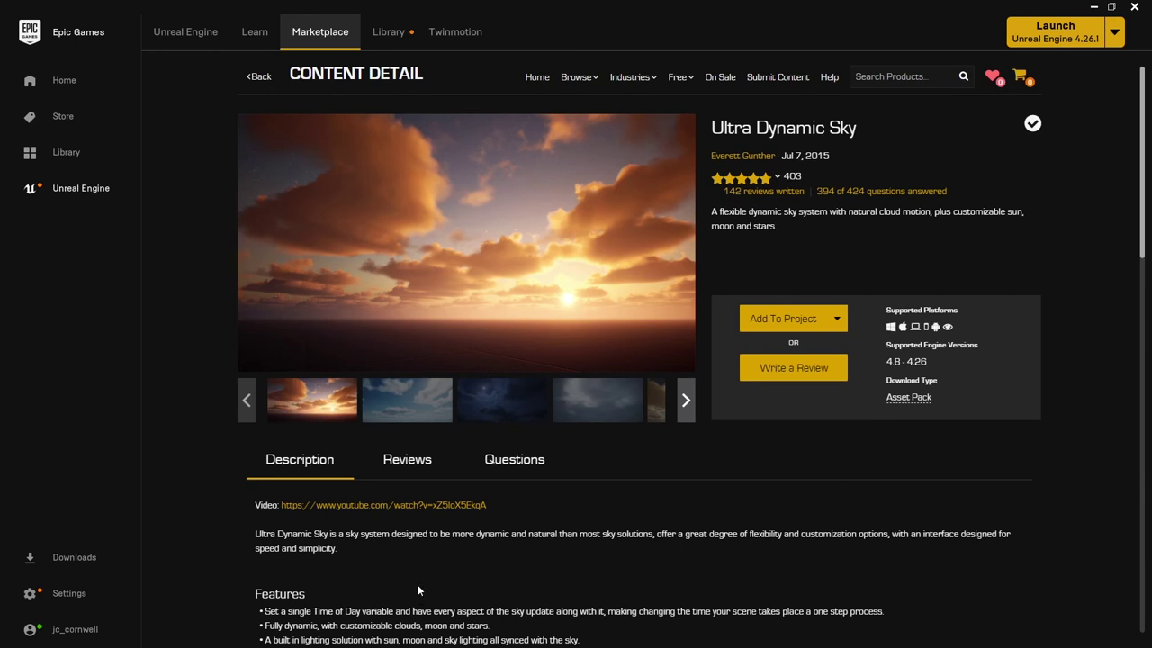
View several of the Ultra Dynamic Sky preview images, including the blue daytime sky.
click(436, 406)
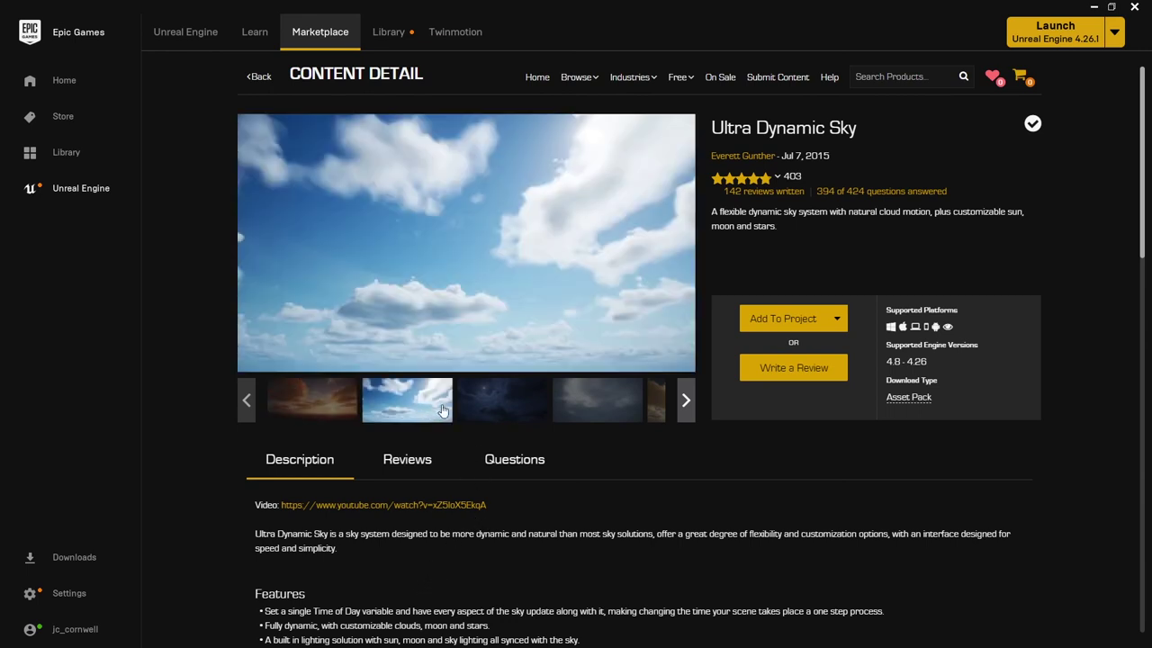
click(504, 406)
click(625, 408)
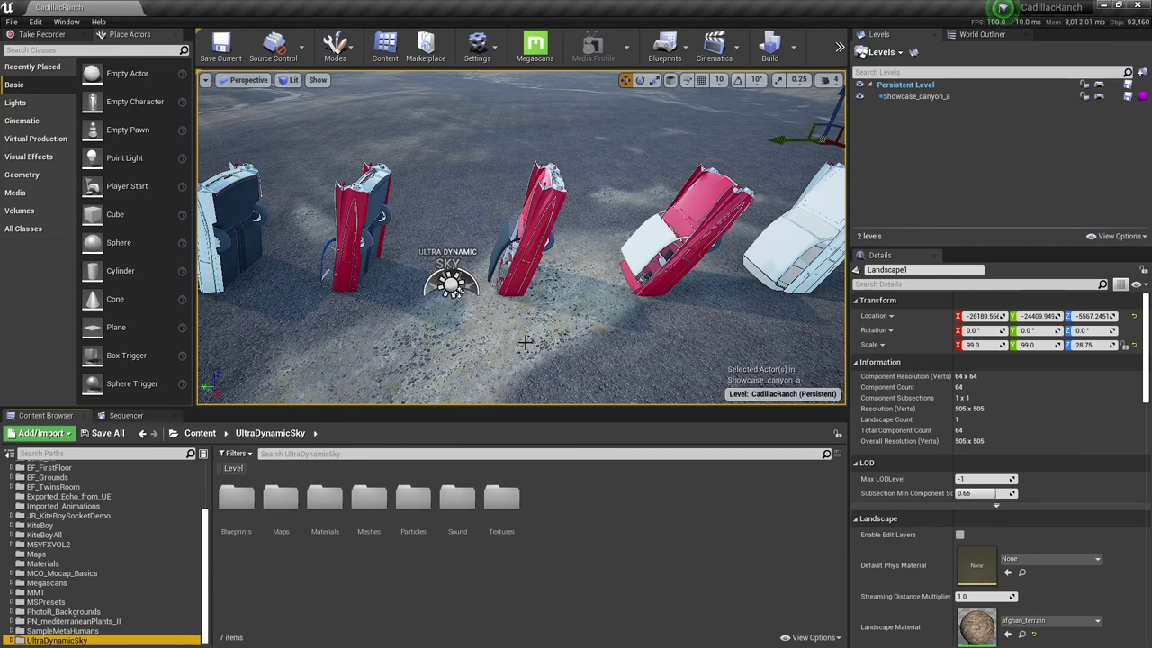
Switch back to the Unreal Editor and open the EF_Grounds content folder.
right_drag(495, 327, 395, 257)
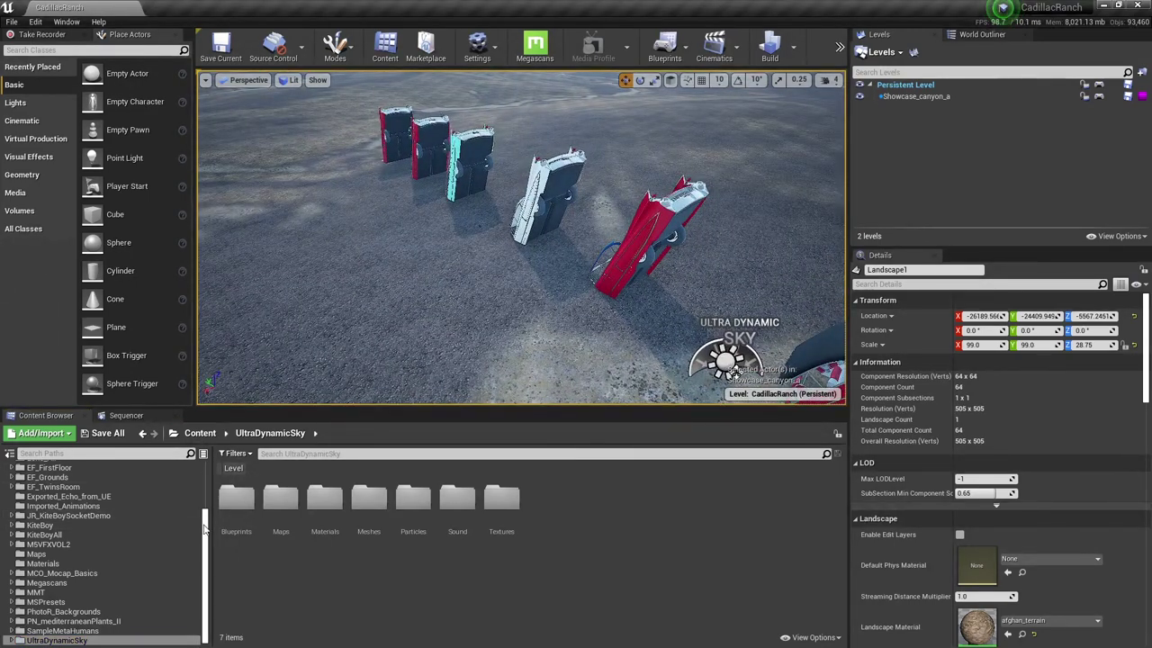
drag(205, 530, 207, 495)
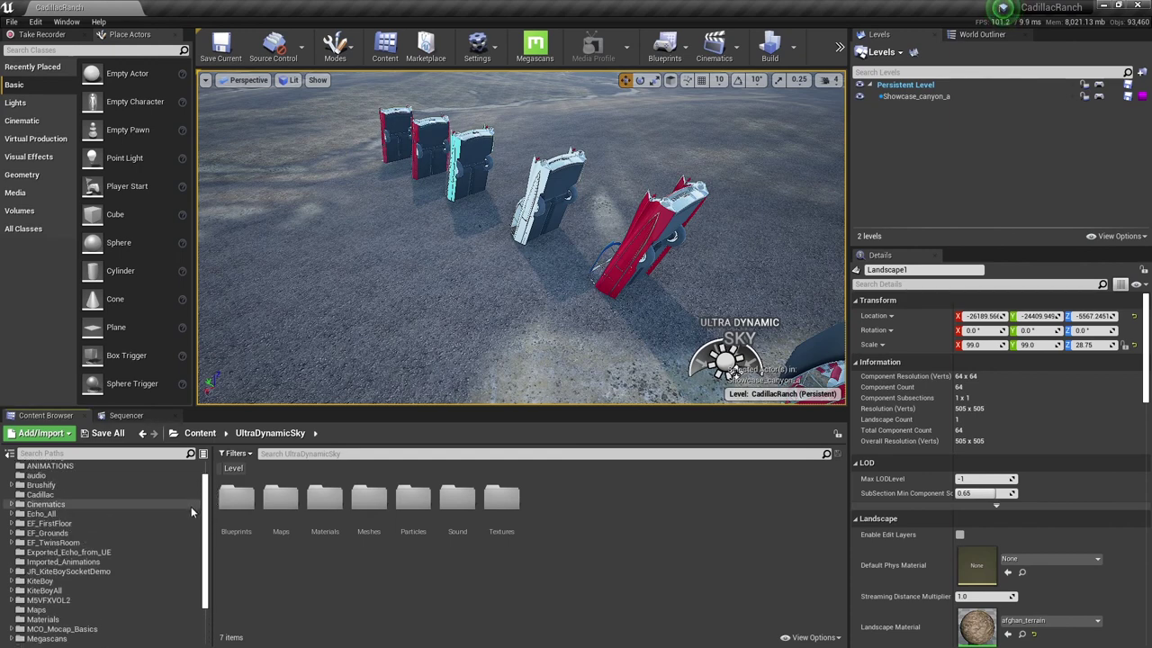
click(54, 533)
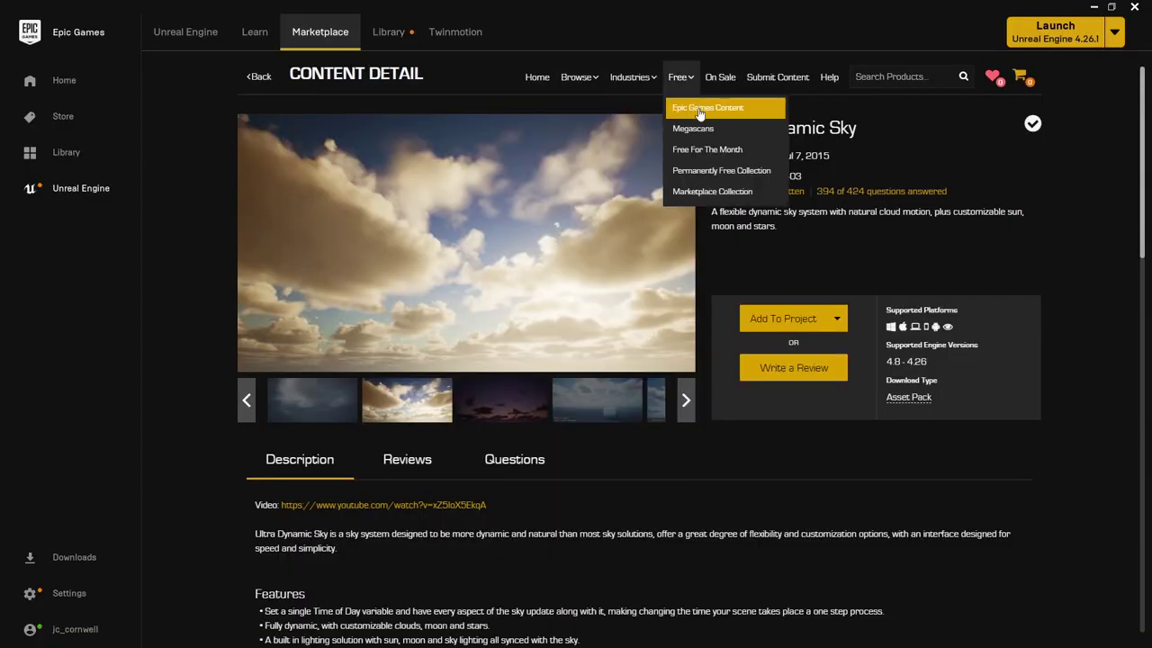
Browse the free Epic Games content in the Marketplace, including the Edith Finch environment packs, and go to the second results page.
click(697, 110)
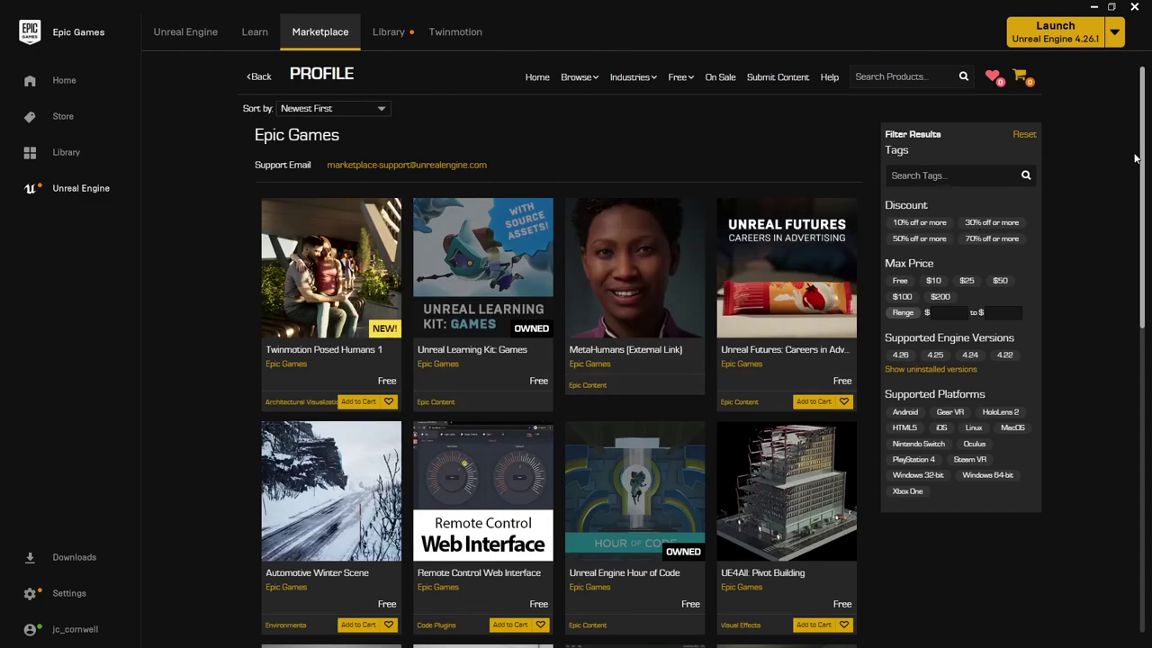
drag(1135, 159, 1131, 358)
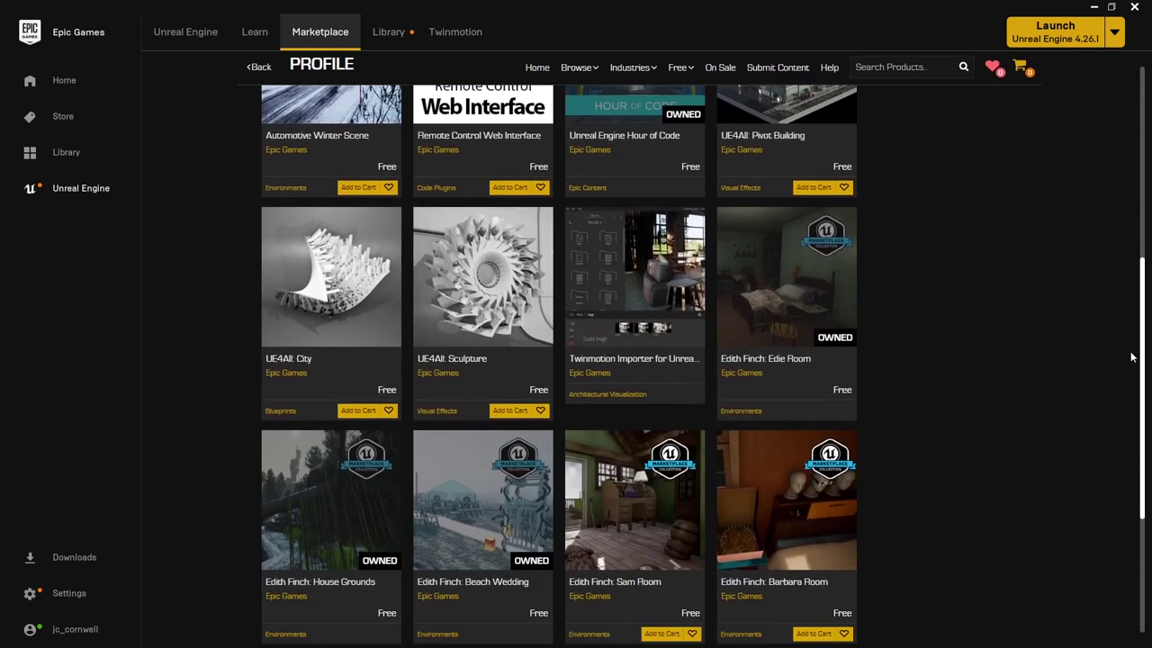
scroll(1059, 327, down, 1)
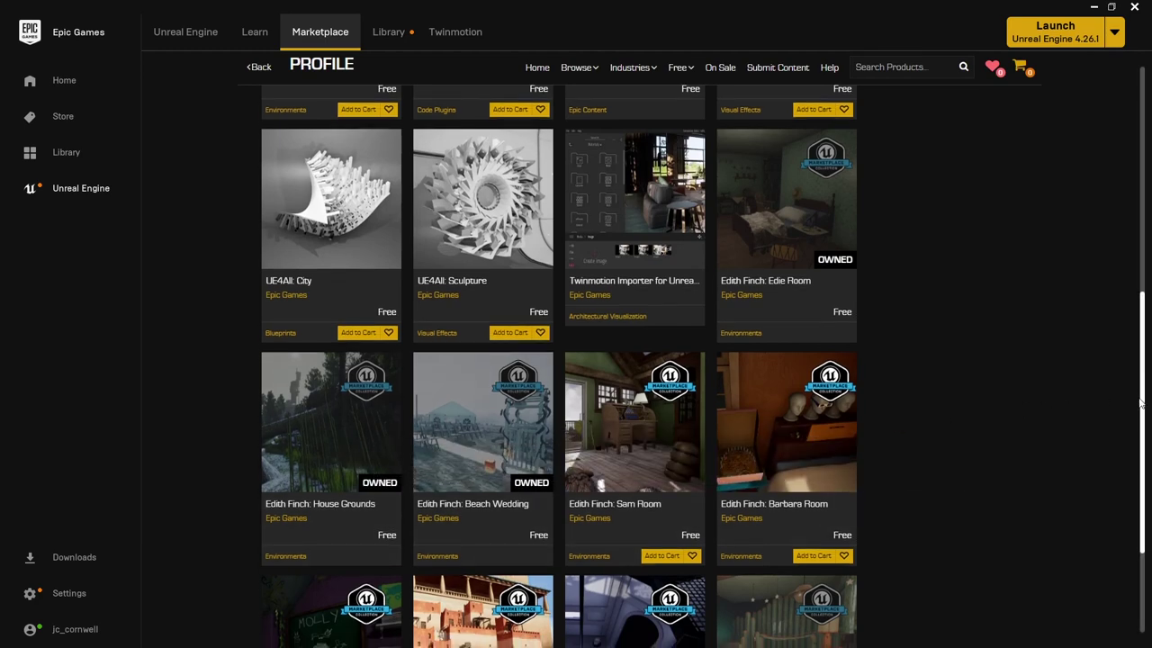
scroll(1120, 456, down, 2)
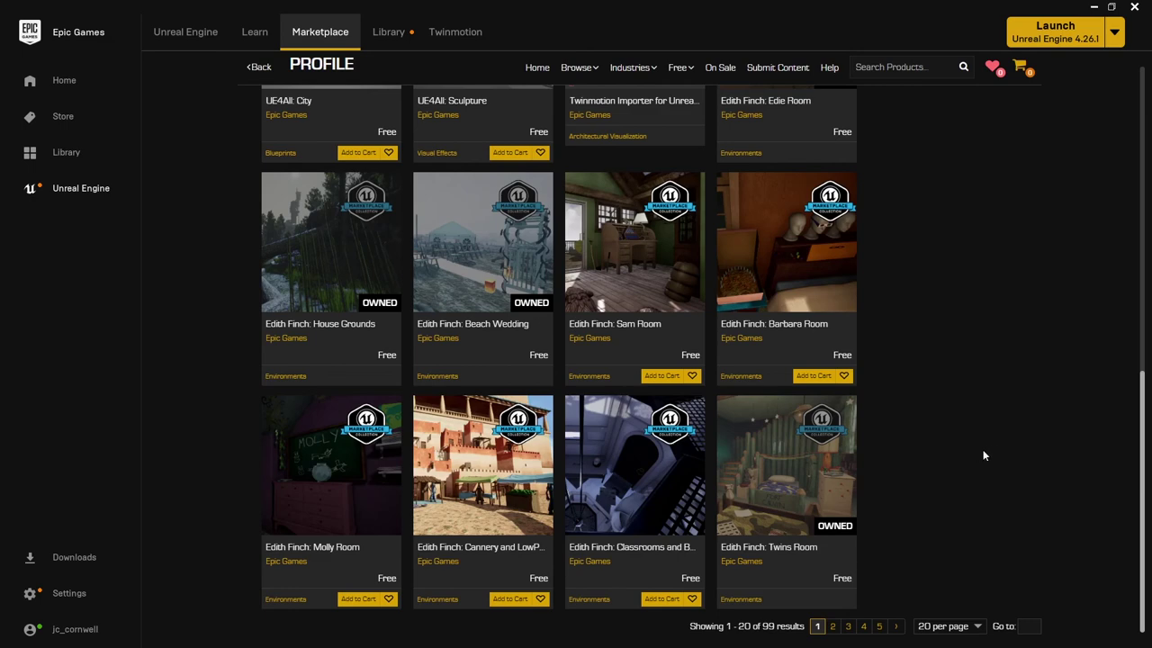
scroll(1126, 456, up, 3)
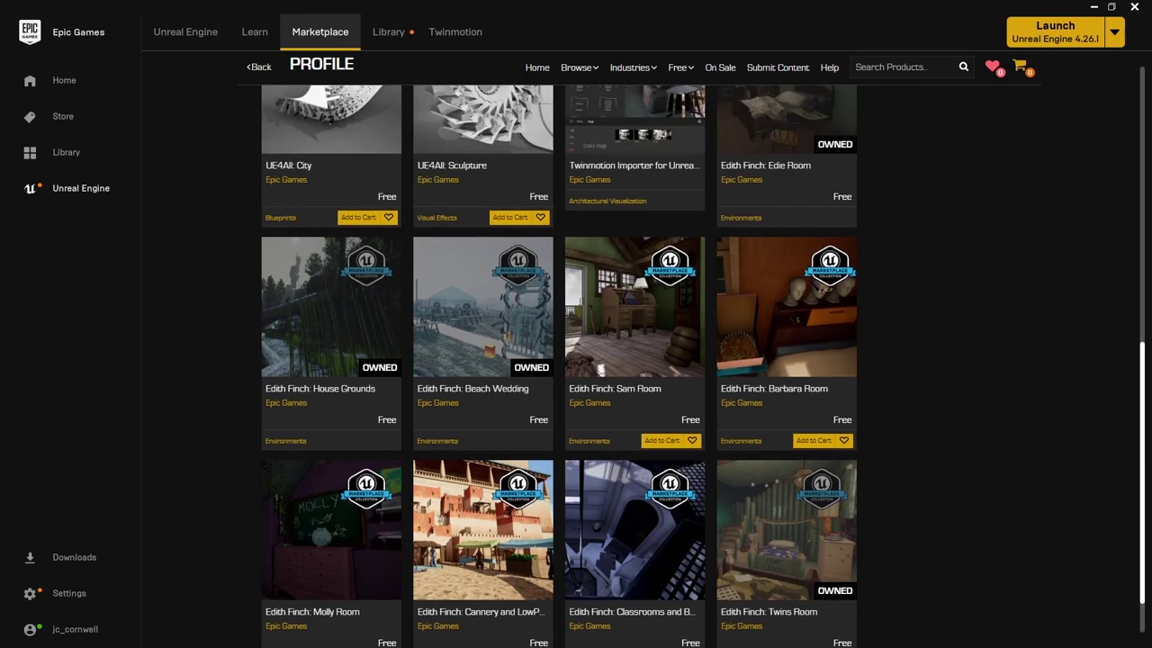
scroll(1130, 471, down, 3)
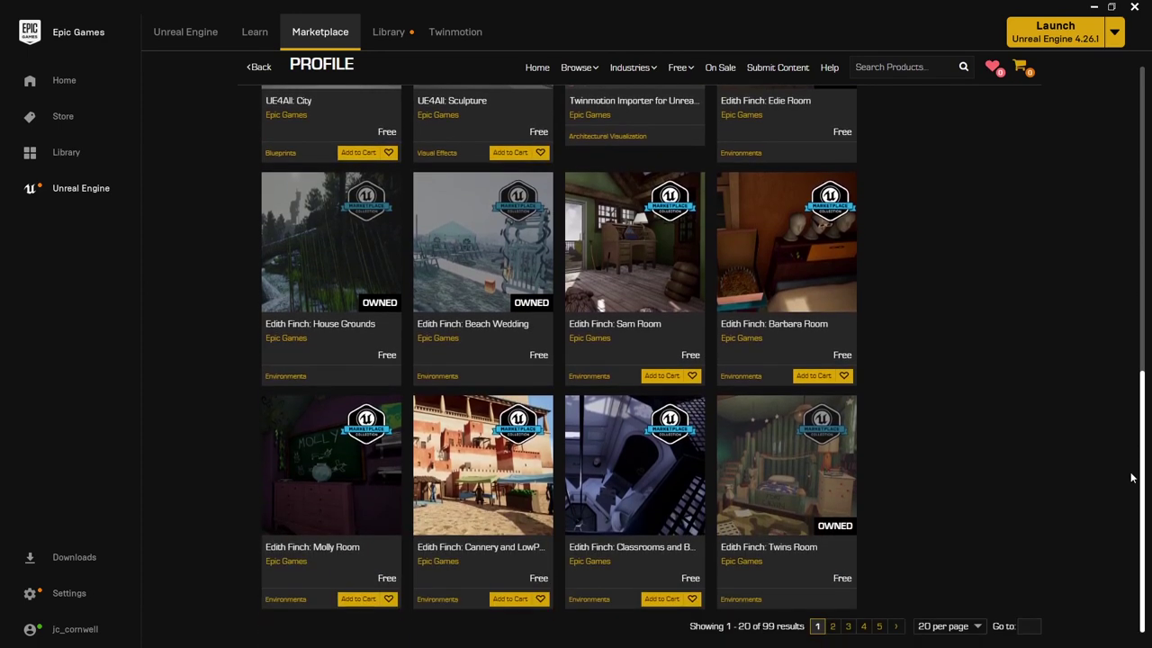
click(832, 628)
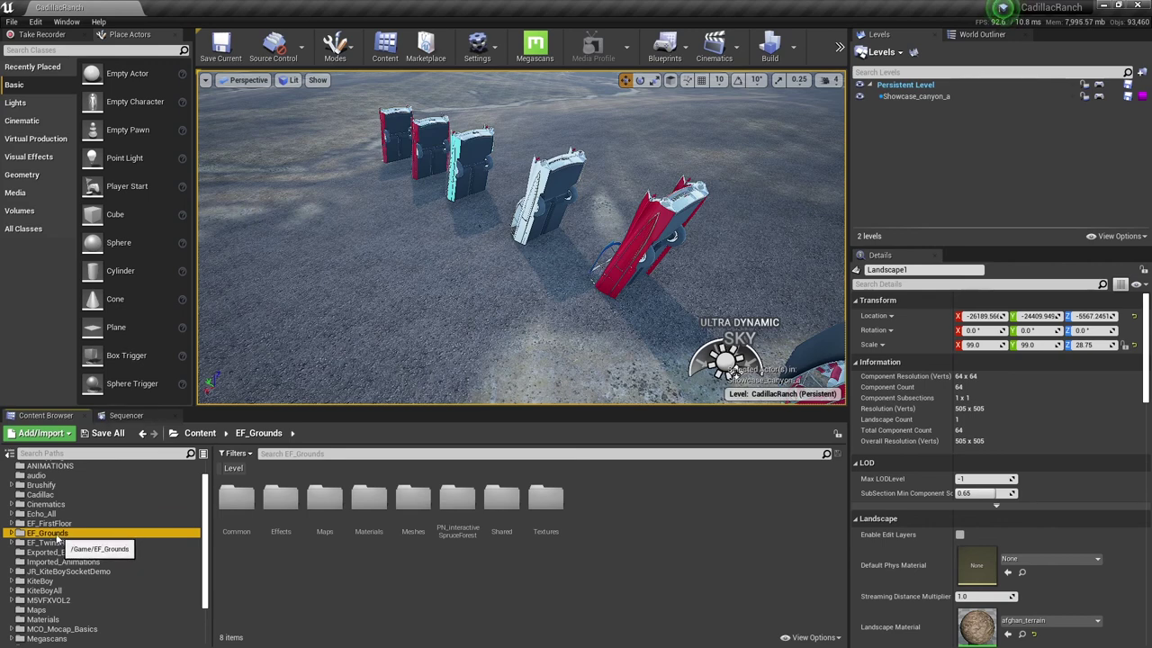
Open the ExampleMap level from the EF_Grounds Maps folder and look around the house exterior, surrounding forest and riverside.
double_click(327, 500)
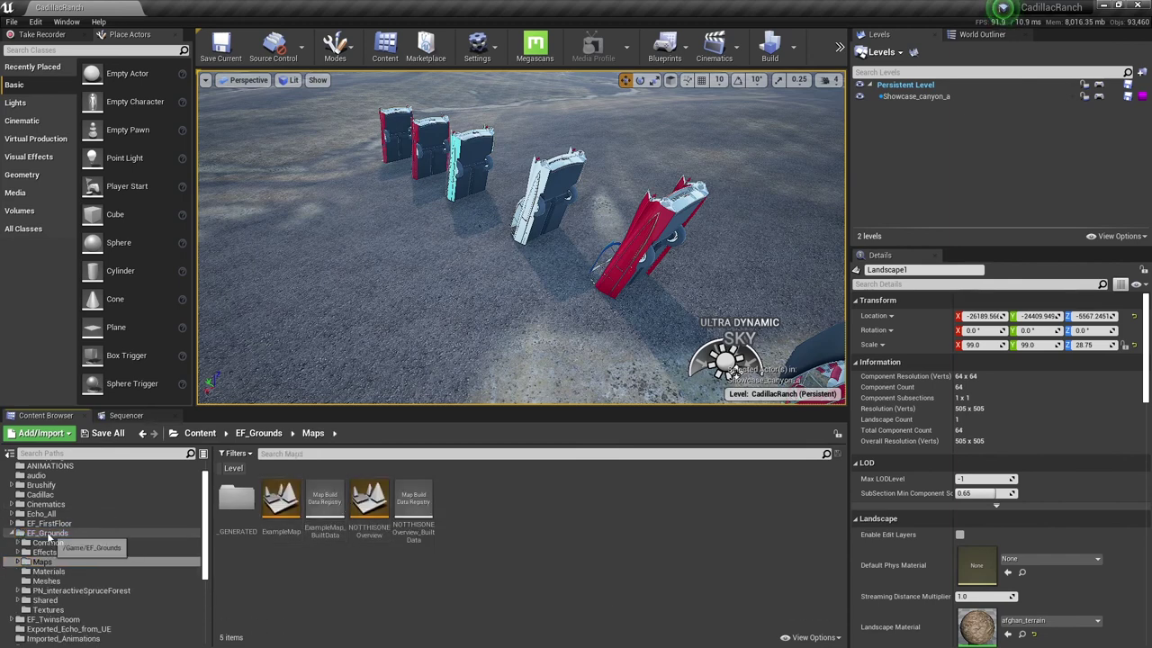
click(52, 534)
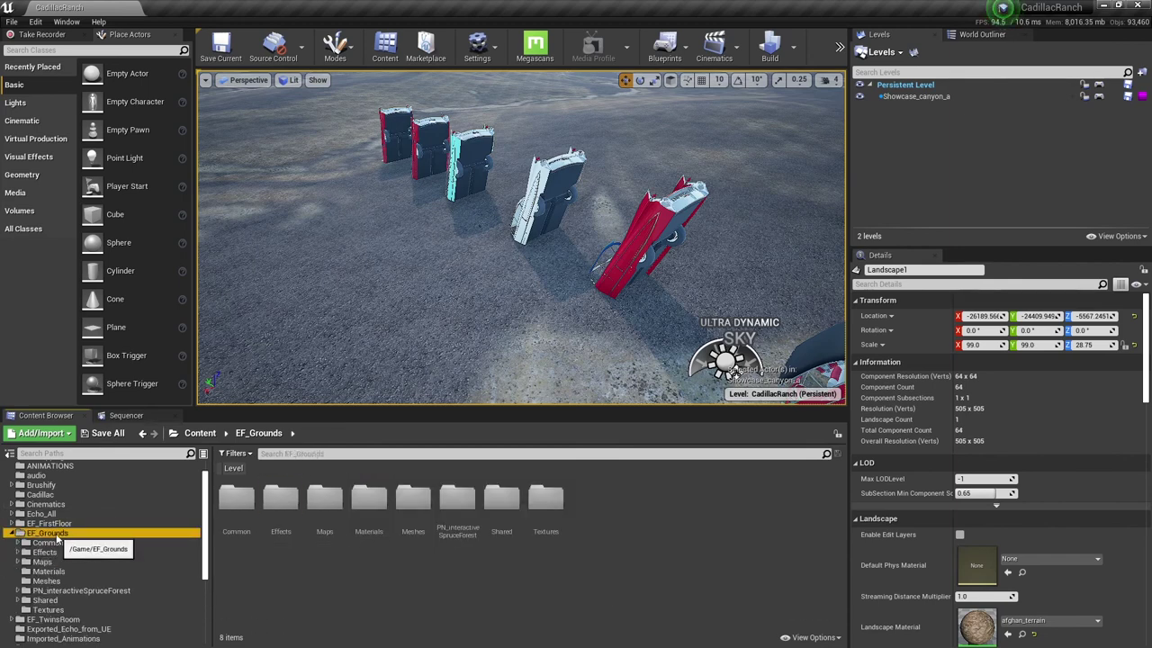
double_click(324, 500)
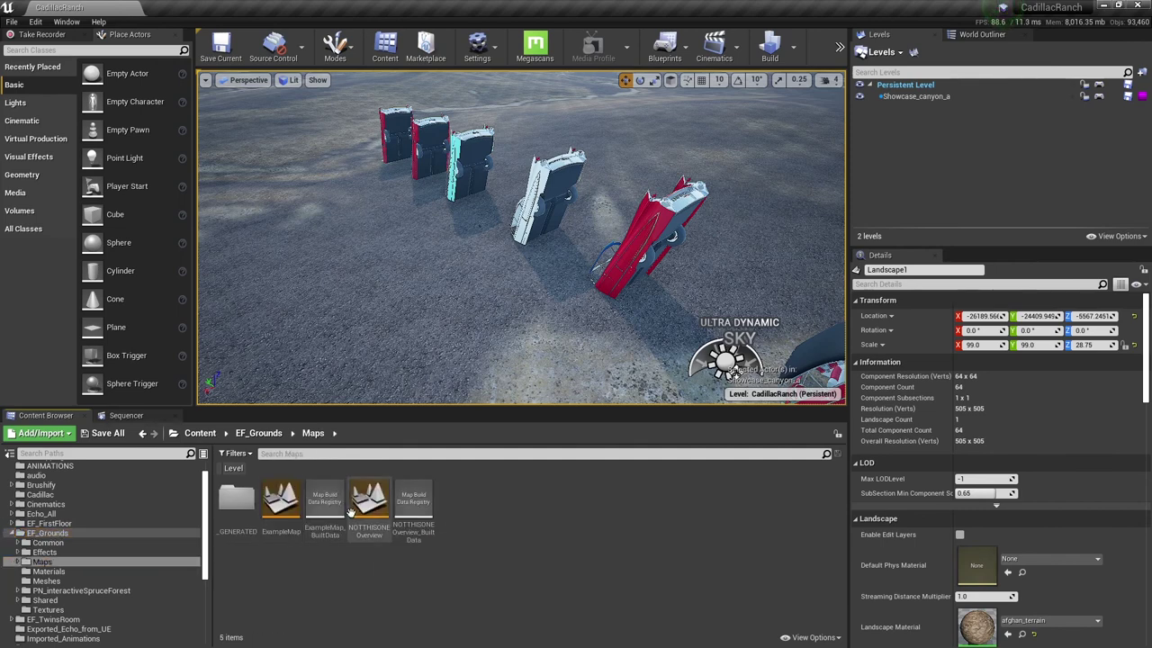
double_click(281, 500)
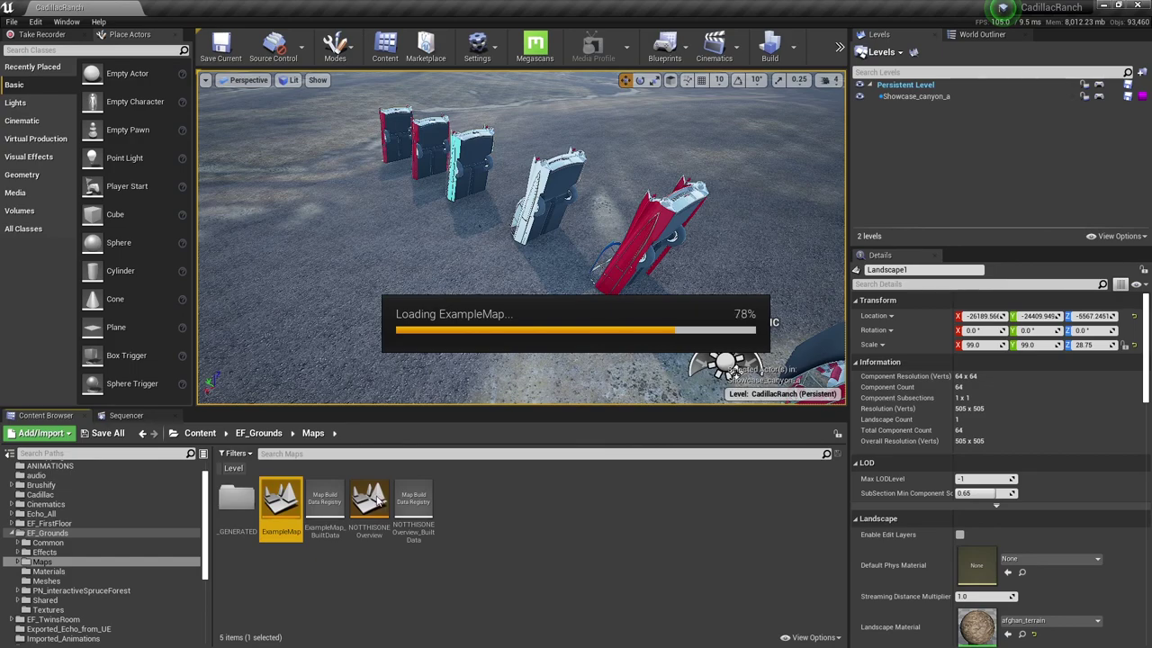
right_drag(504, 337, 738, 325)
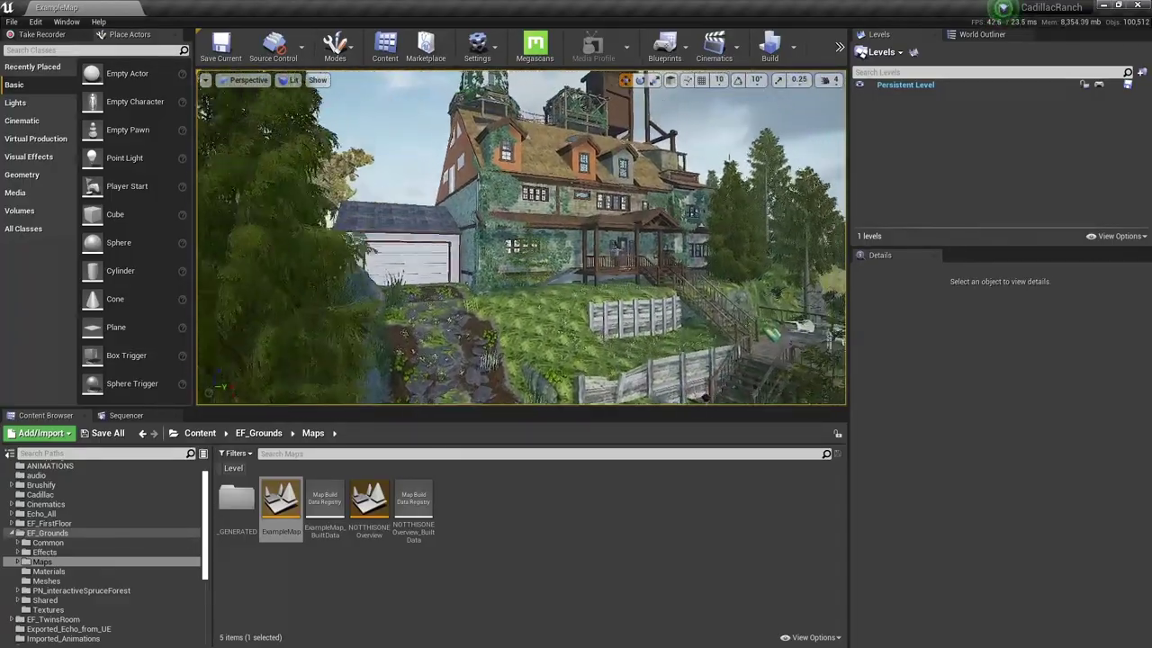
right_drag(467, 249, 617, 293)
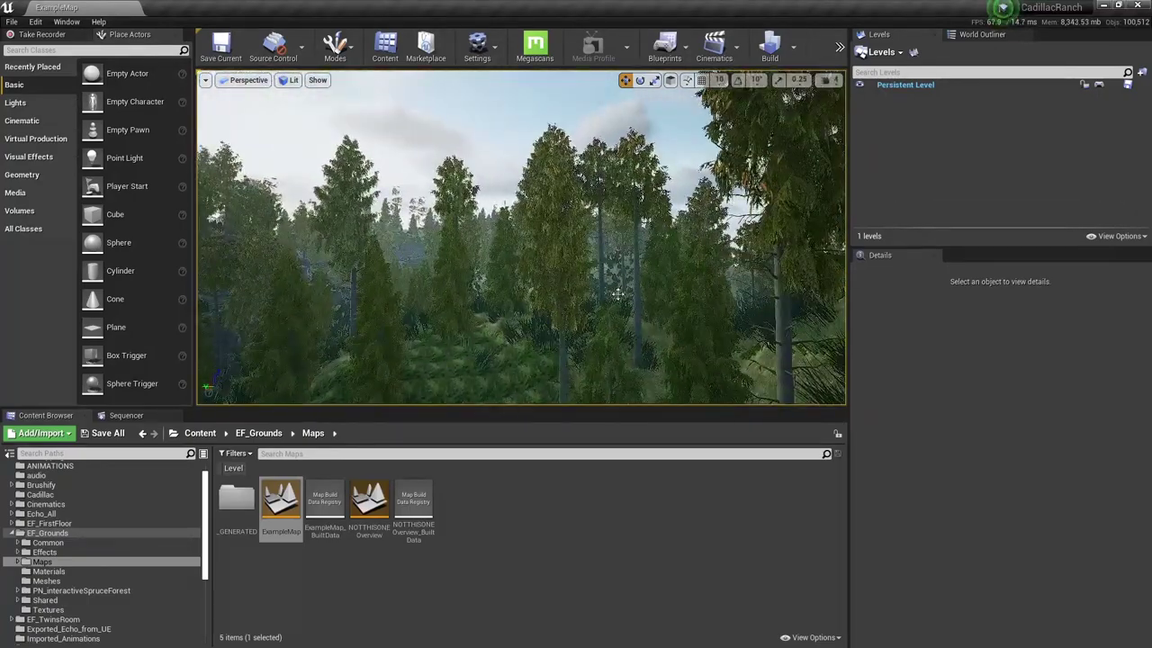
mouse_move(687, 274)
right_down()
mouse_move(617, 310)
mouse_move(666, 283)
right_up()
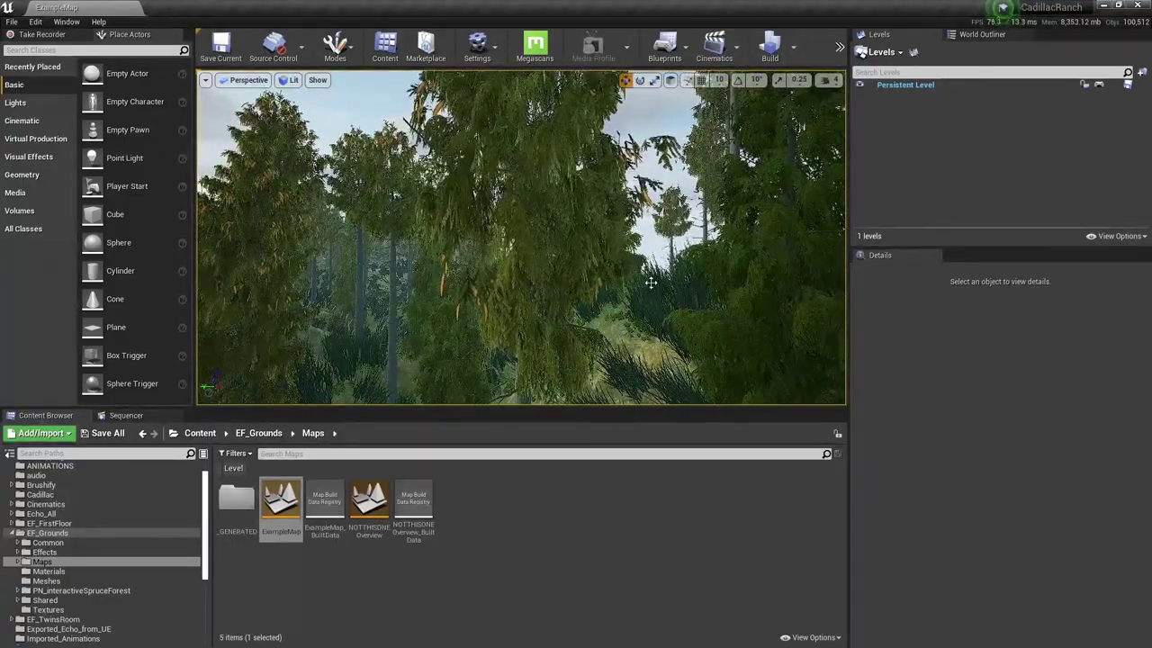
right_drag(666, 283, 607, 300)
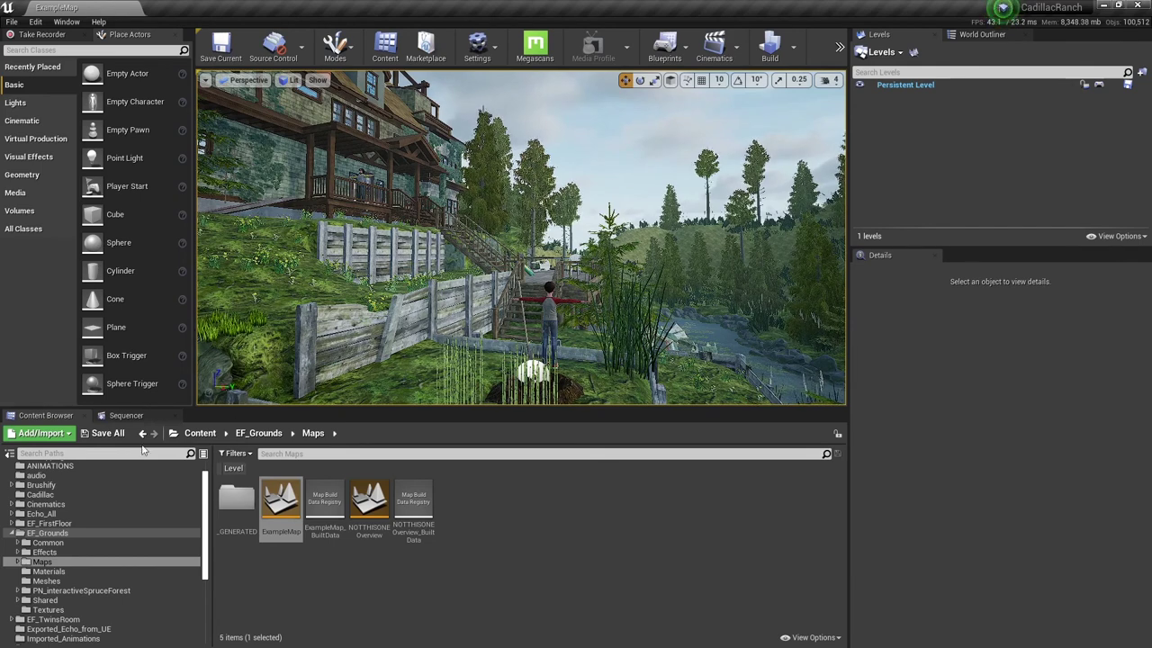
Open the FirstFloor level from the EF_FirstFloor Maps folder and look around the living room by the green couch.
double_click(45, 532)
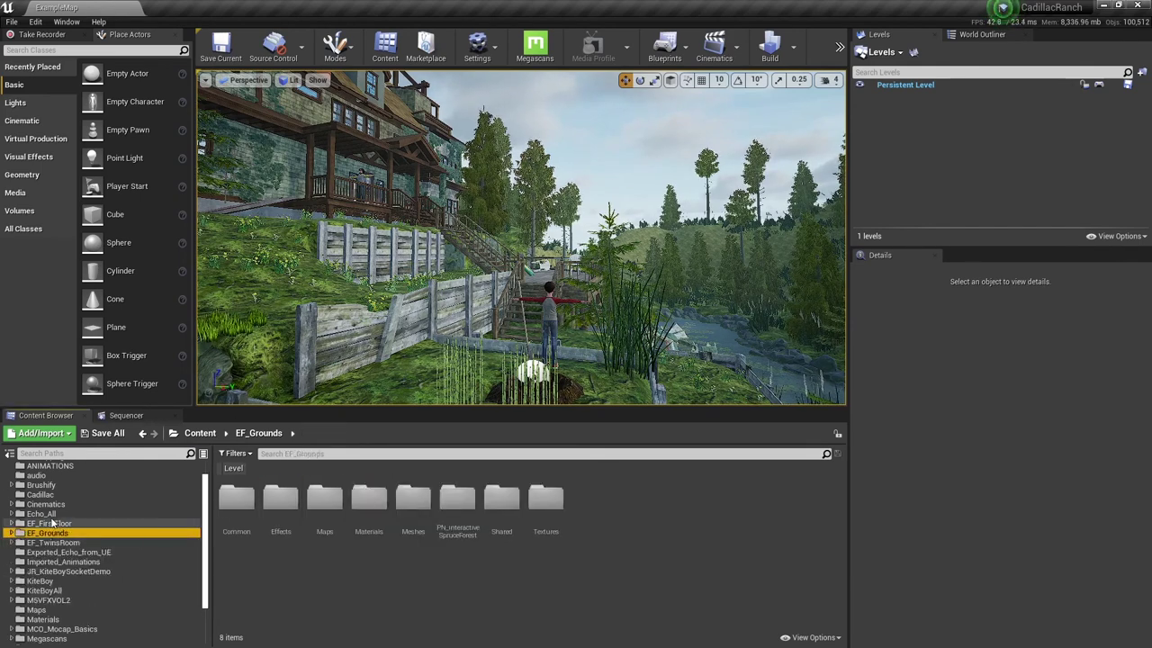
click(52, 522)
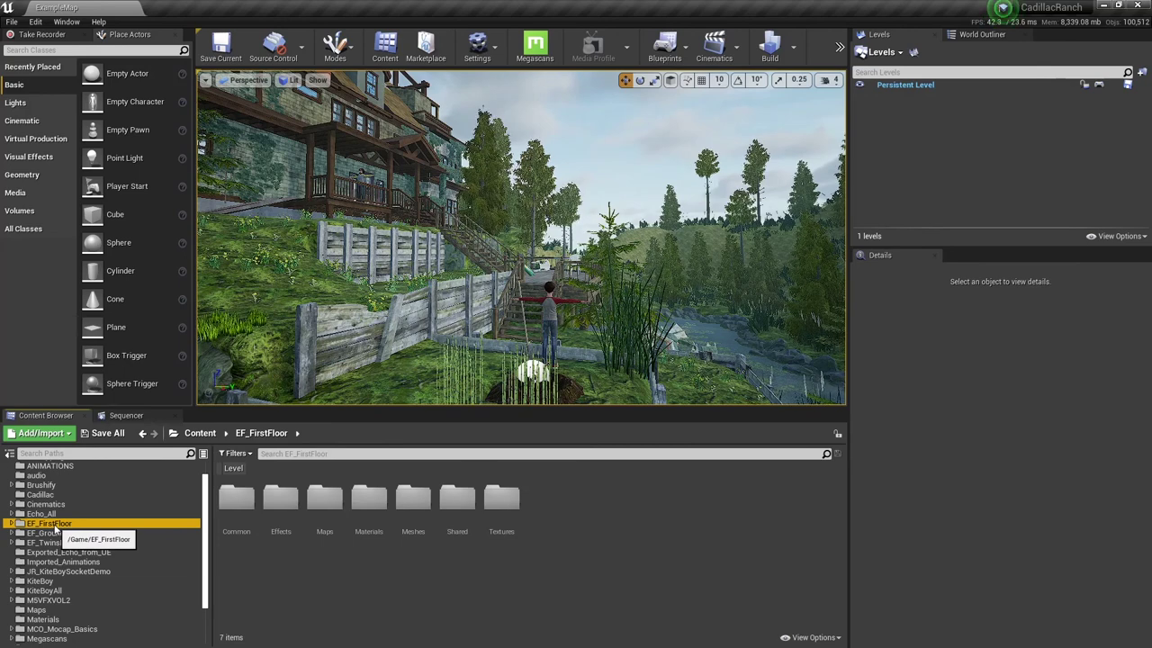
double_click(327, 499)
click(237, 501)
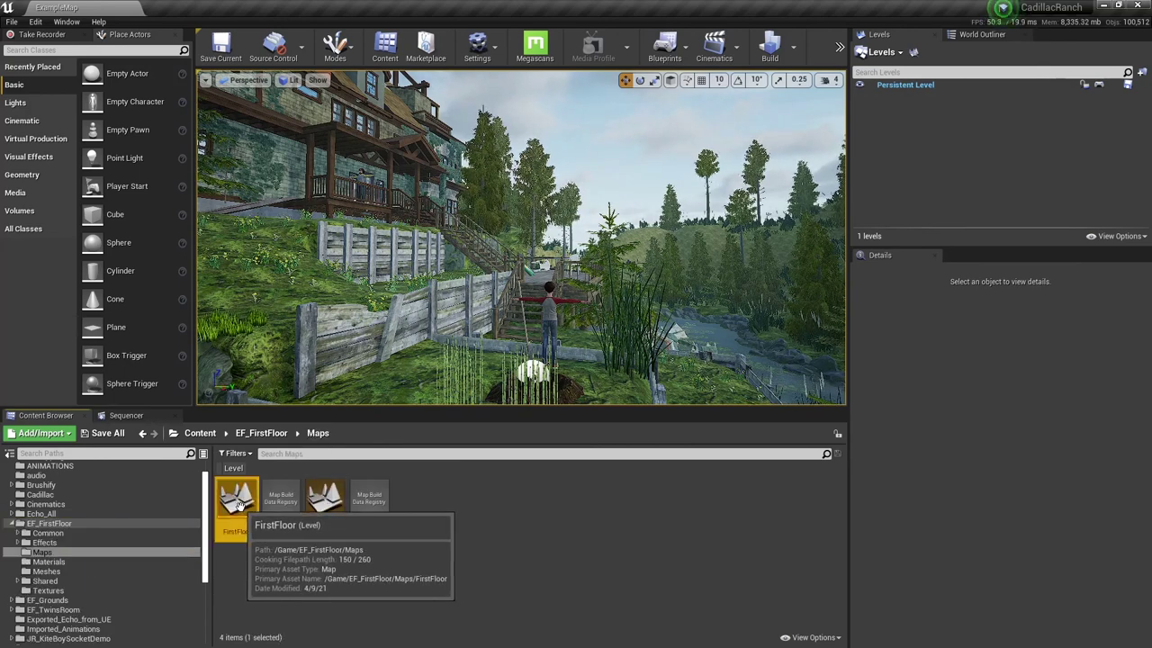
double_click(237, 500)
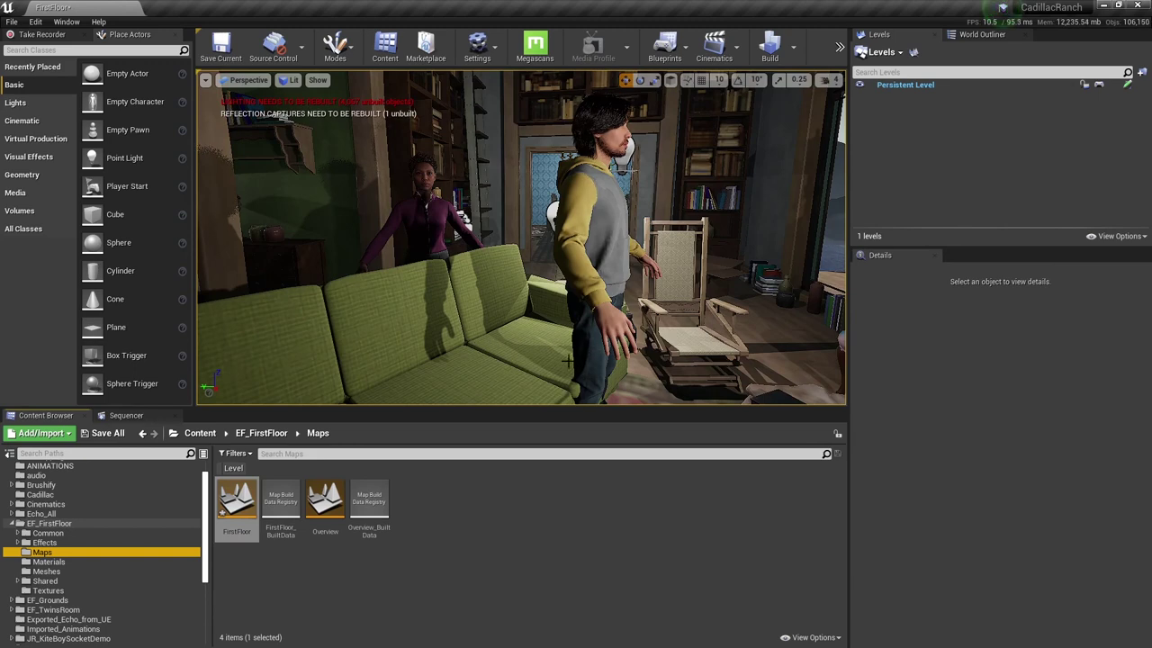
click(447, 343)
right_drag(446, 343, 360, 346)
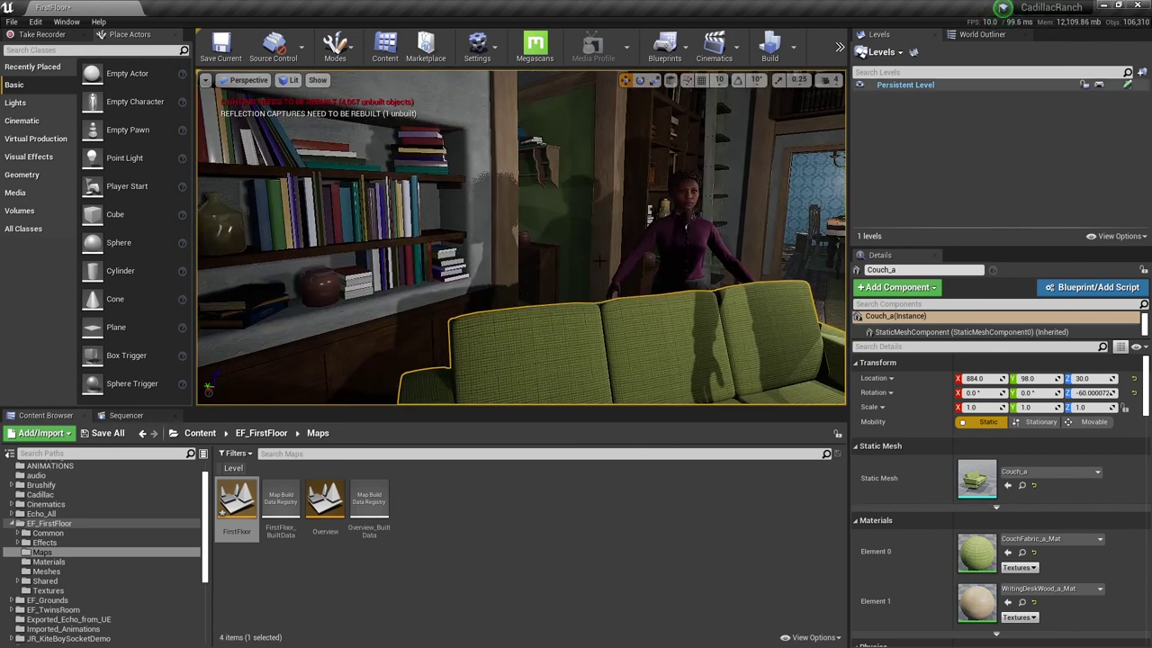
Set Forced LOD to 3 on BP_metahuman_004, the man in the hoodie, and disable his Hair Sim and Hair Visibility.
right_drag(694, 321, 392, 275)
click(378, 269)
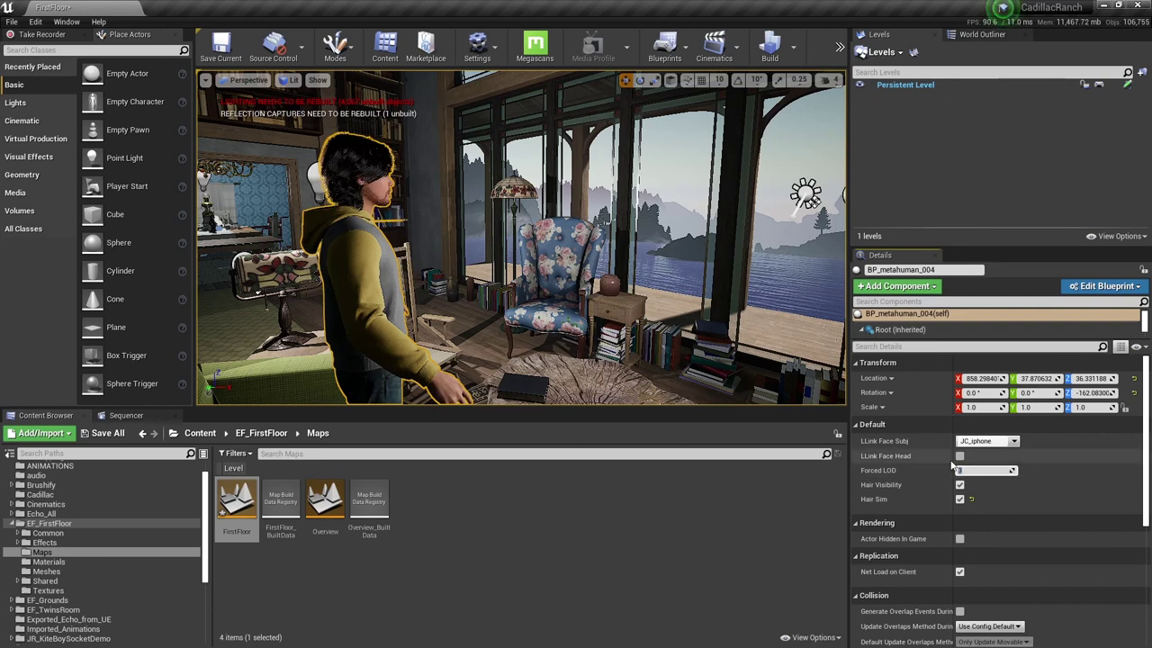
click(960, 499)
click(960, 484)
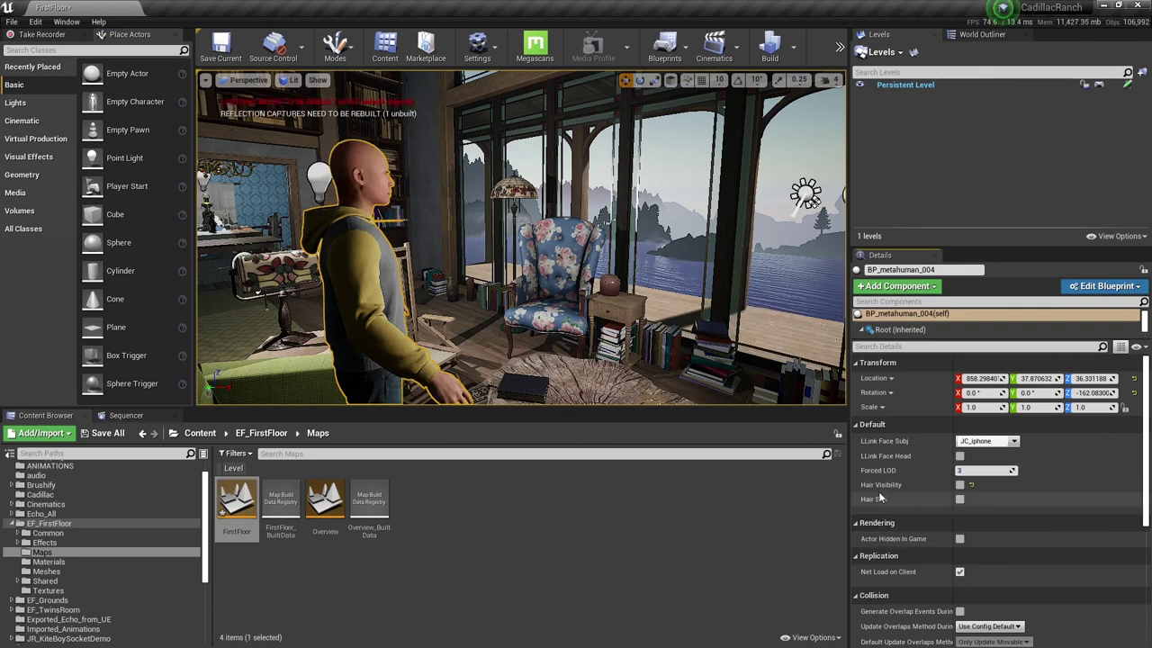
Set Forced LOD to 3 on BP_metahuman_001, the woman behind the couch, and disable her Hair Visibility and Hair Sim.
right_drag(483, 340, 387, 303)
click(386, 245)
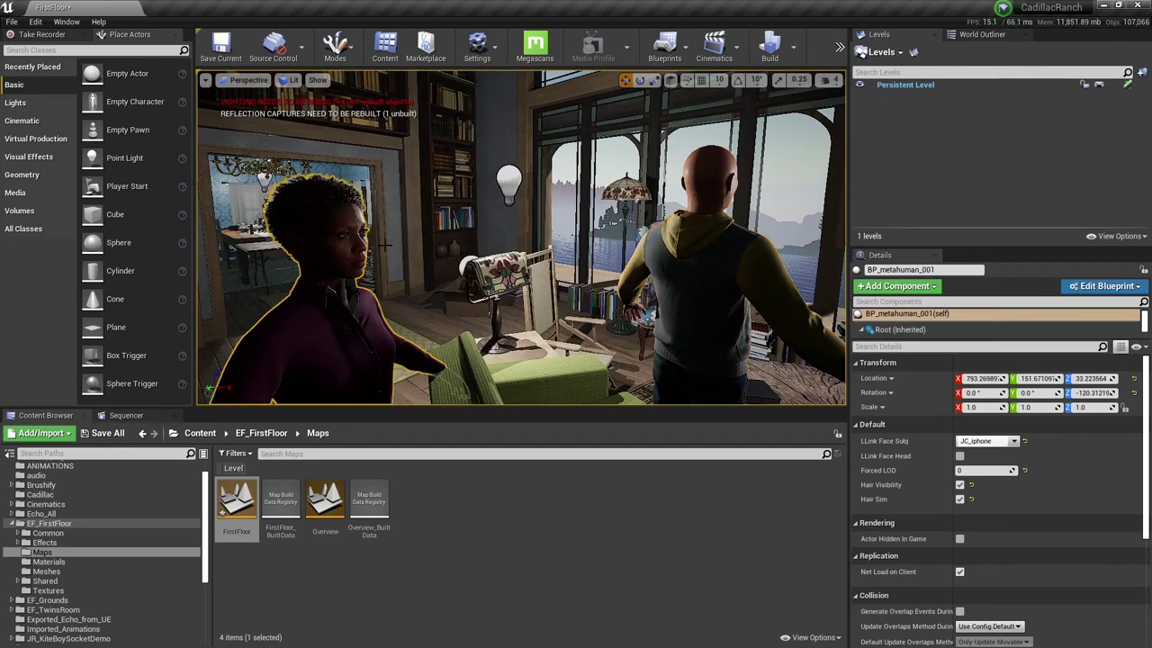
click(966, 469)
text(3)
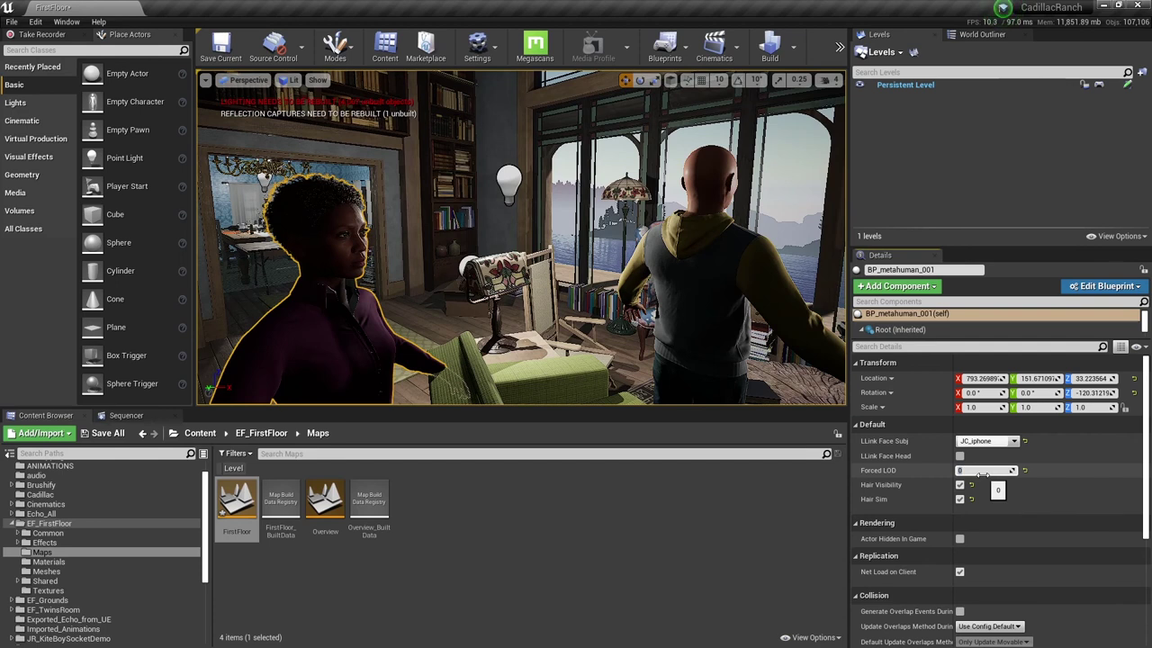
key(Return)
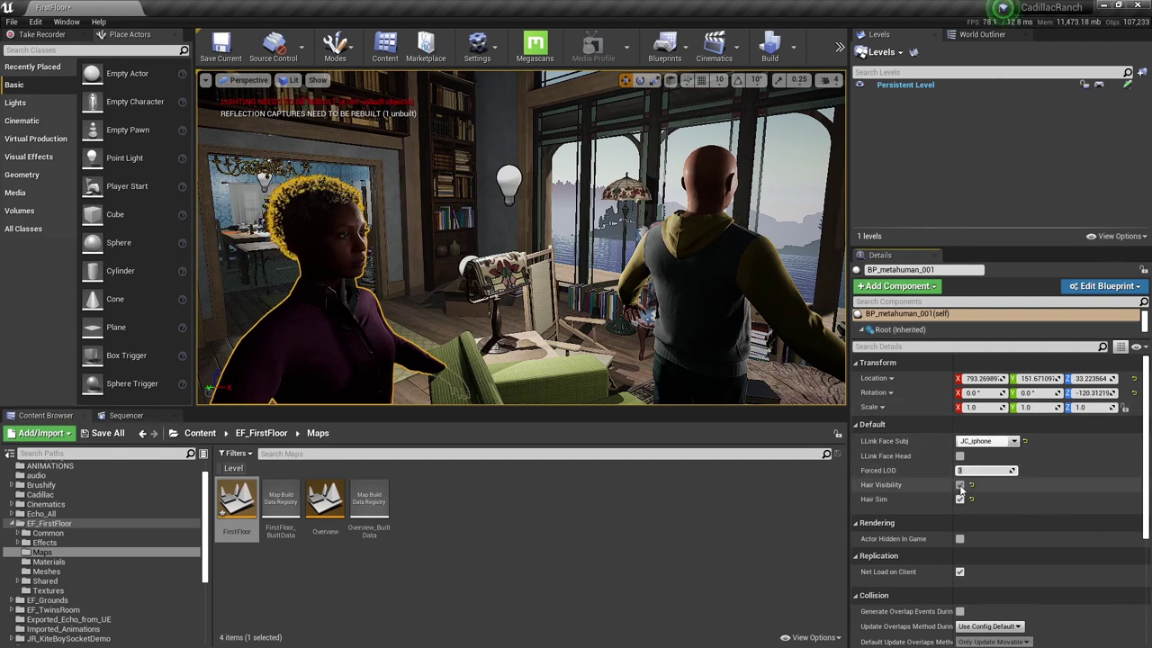
click(959, 484)
click(959, 498)
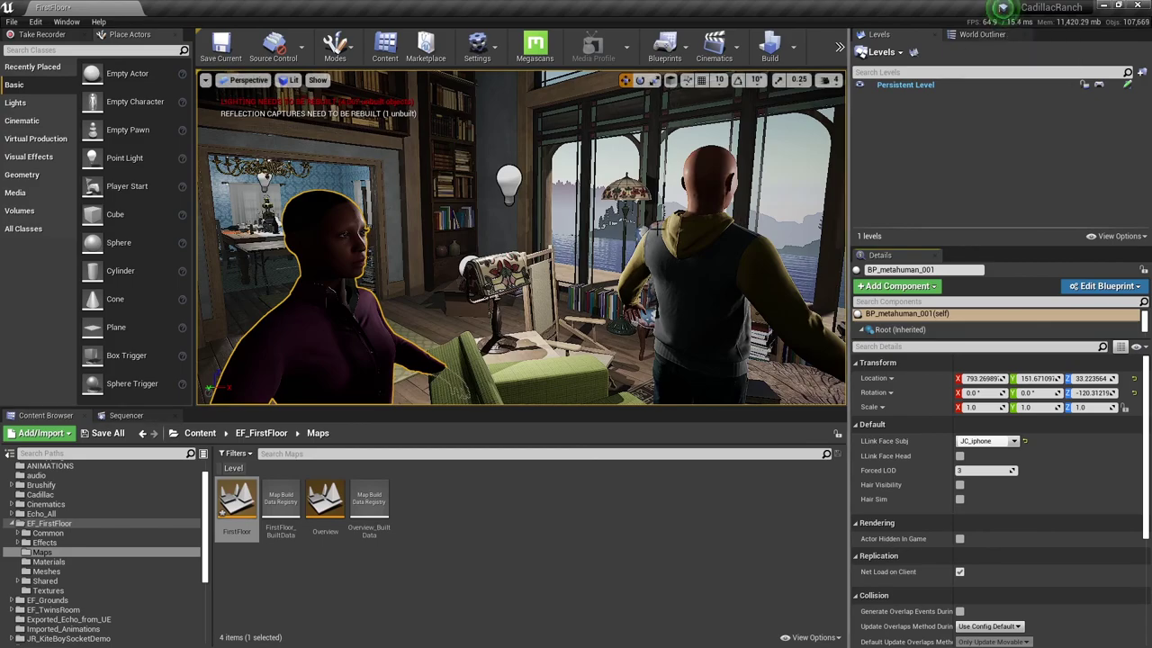
View the first floor's dining room and kitchen, and open the TwinsRoom level from EF_TwinsRoom without saving FirstFloor.
right_drag(522, 234, 465, 316)
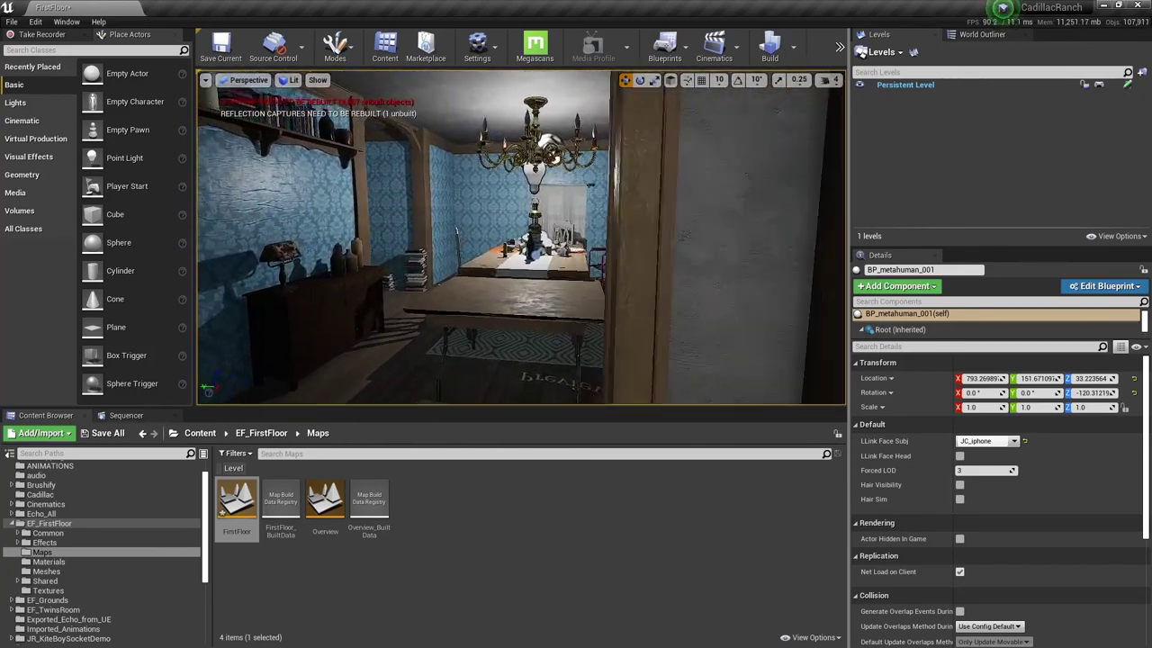
right_drag(465, 316, 477, 317)
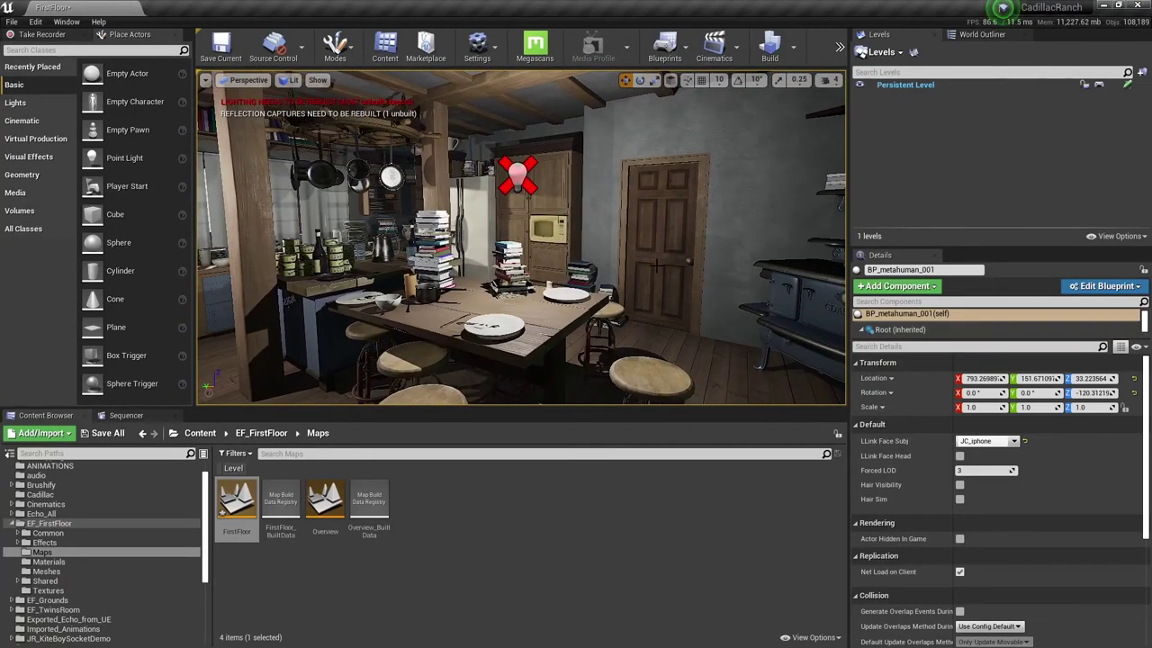
double_click(45, 523)
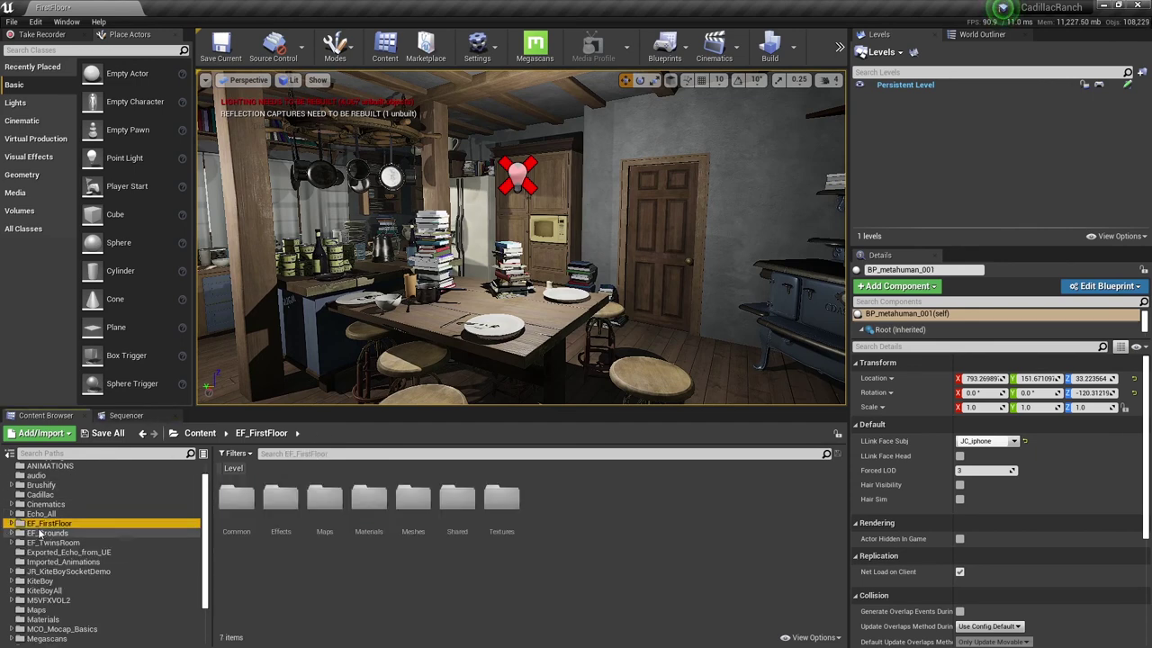
click(54, 542)
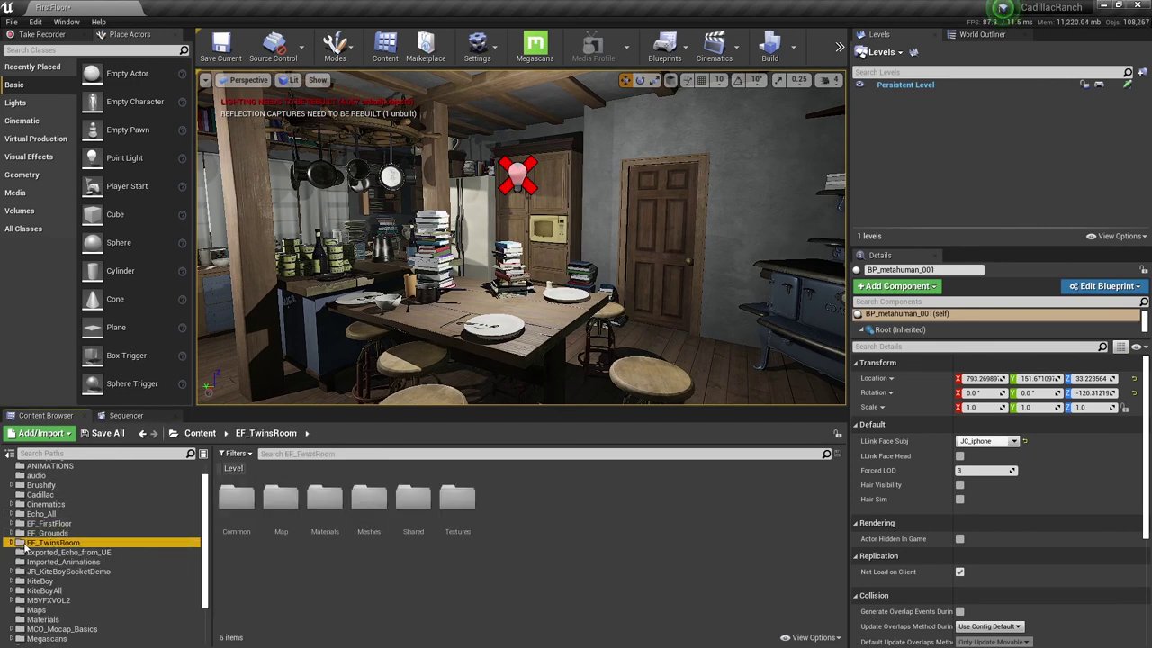
double_click(281, 497)
double_click(333, 499)
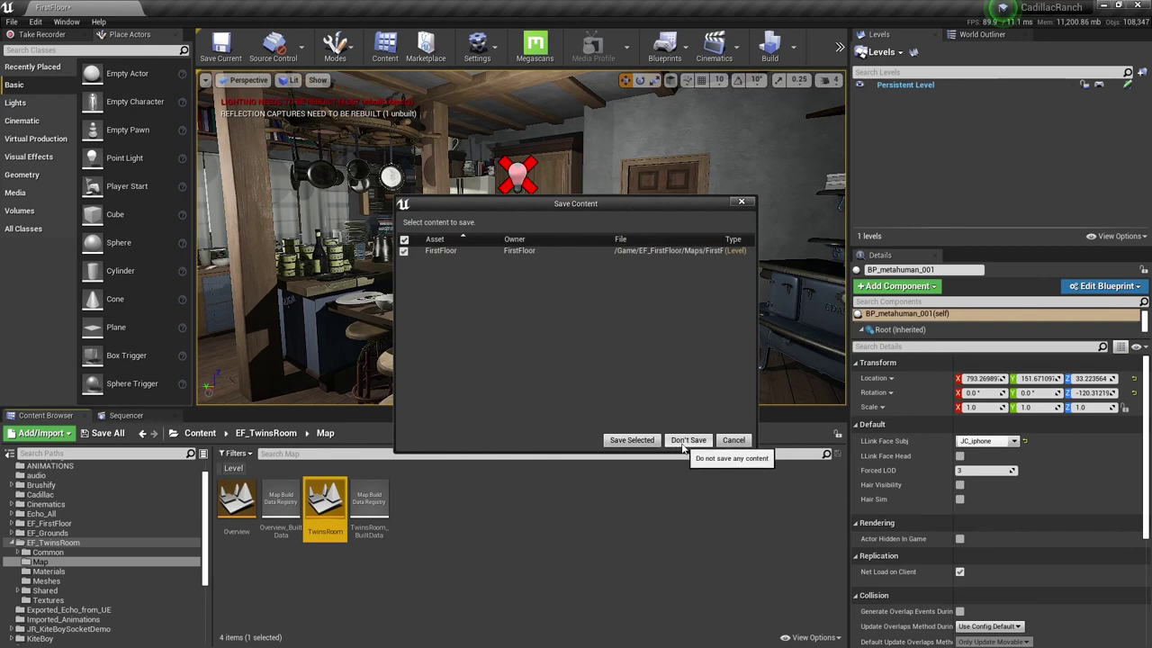
click(688, 440)
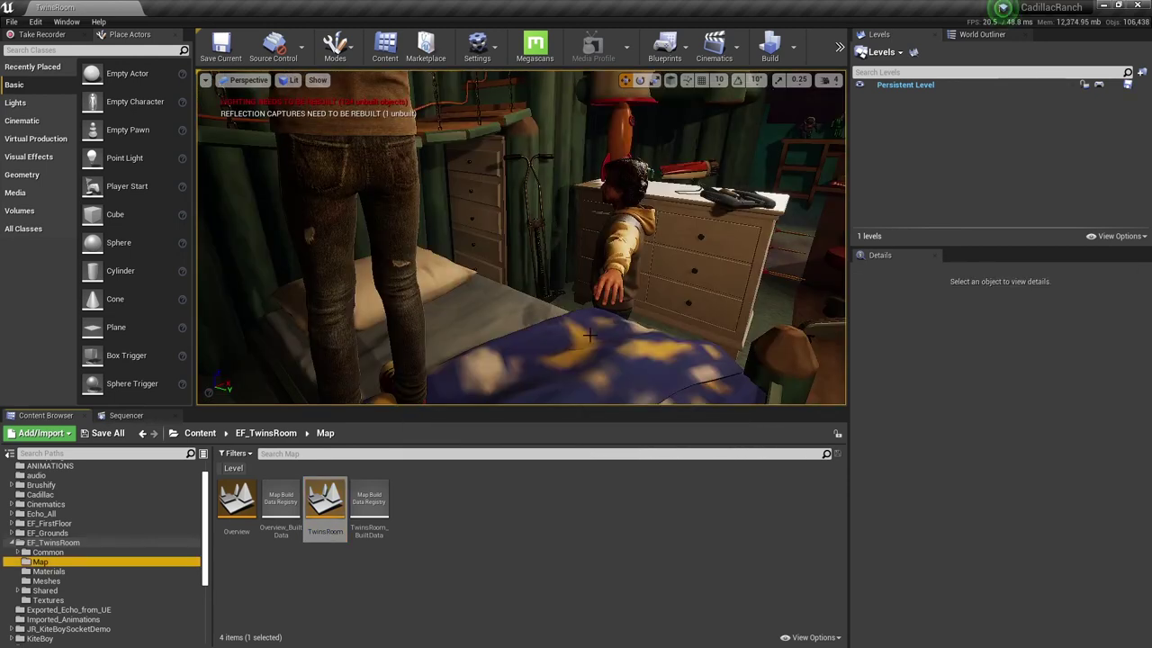
View the twins' bedroom around the Fort Calvin bed, collapse the EF_TwinsRoom folder and open the Cinematics content folder.
right_drag(521, 270, 337, 261)
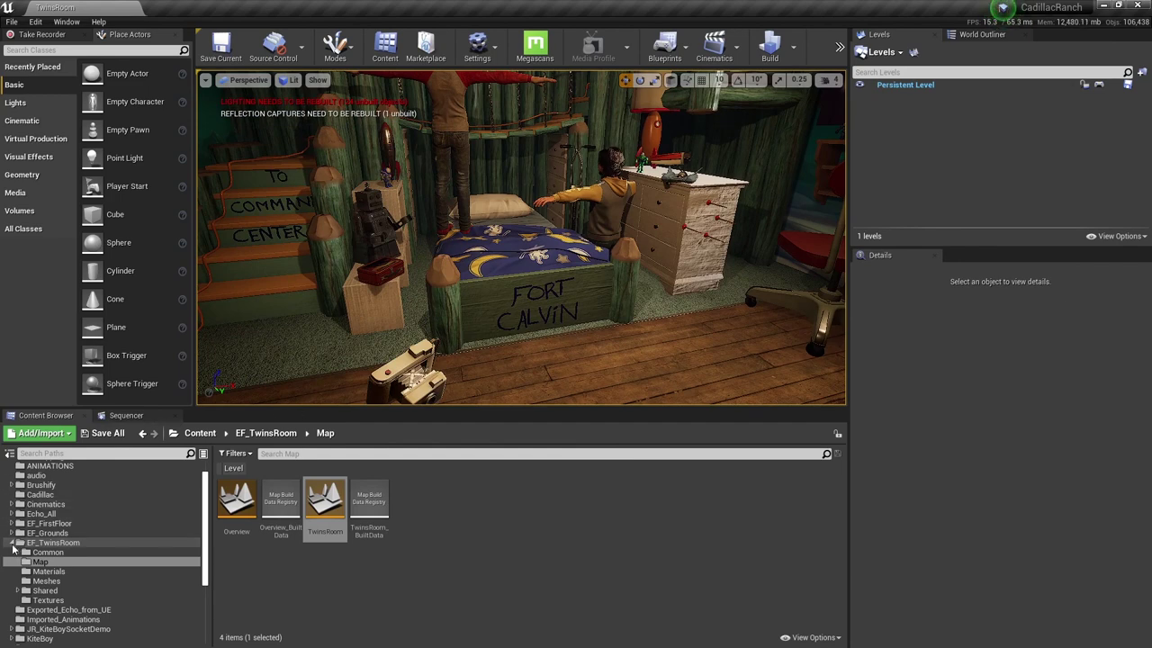
click(14, 543)
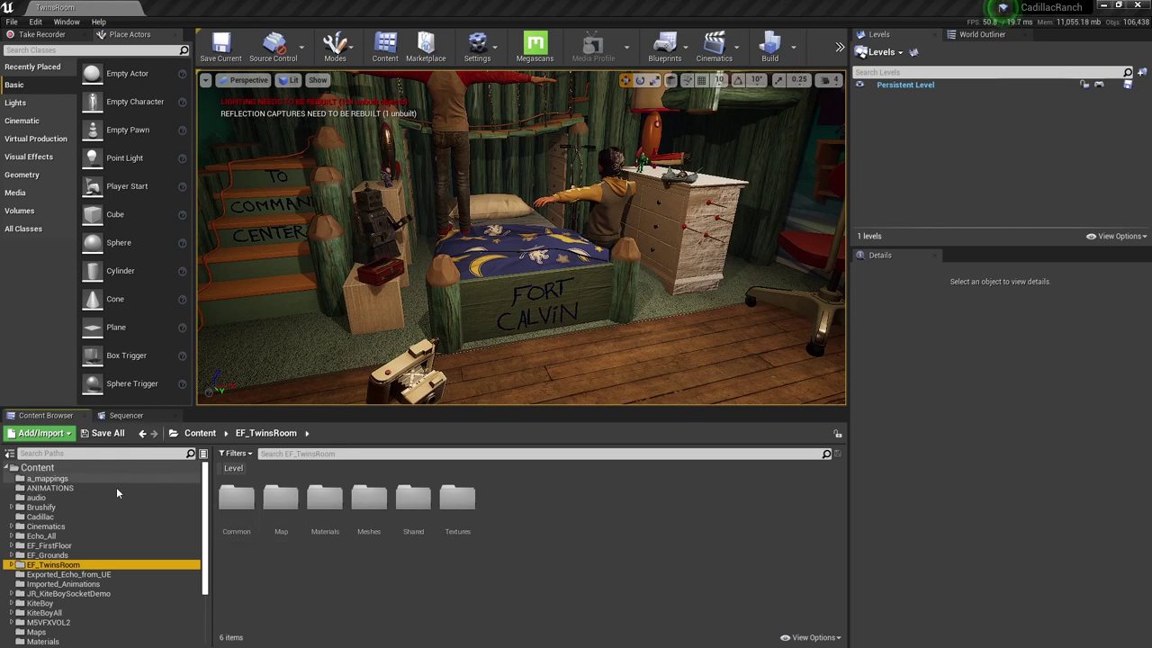
click(45, 526)
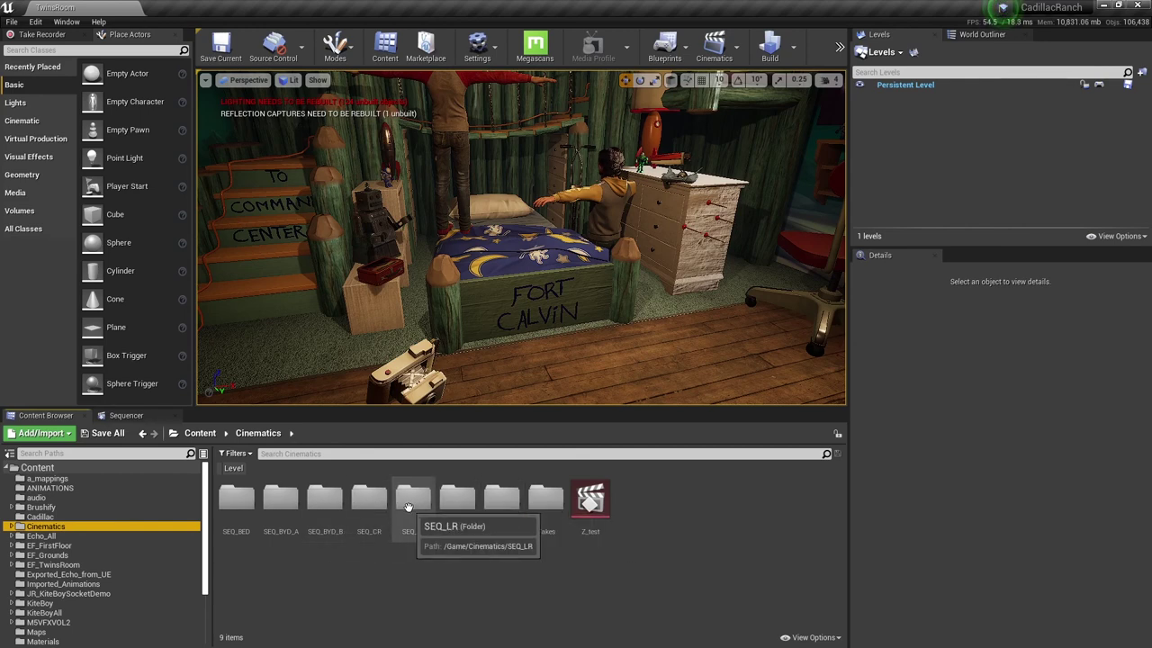
Open the BED_03_t2 sequence from the SEQ_BED folder and view the shot through its camera cuts.
click(236, 501)
double_click(235, 502)
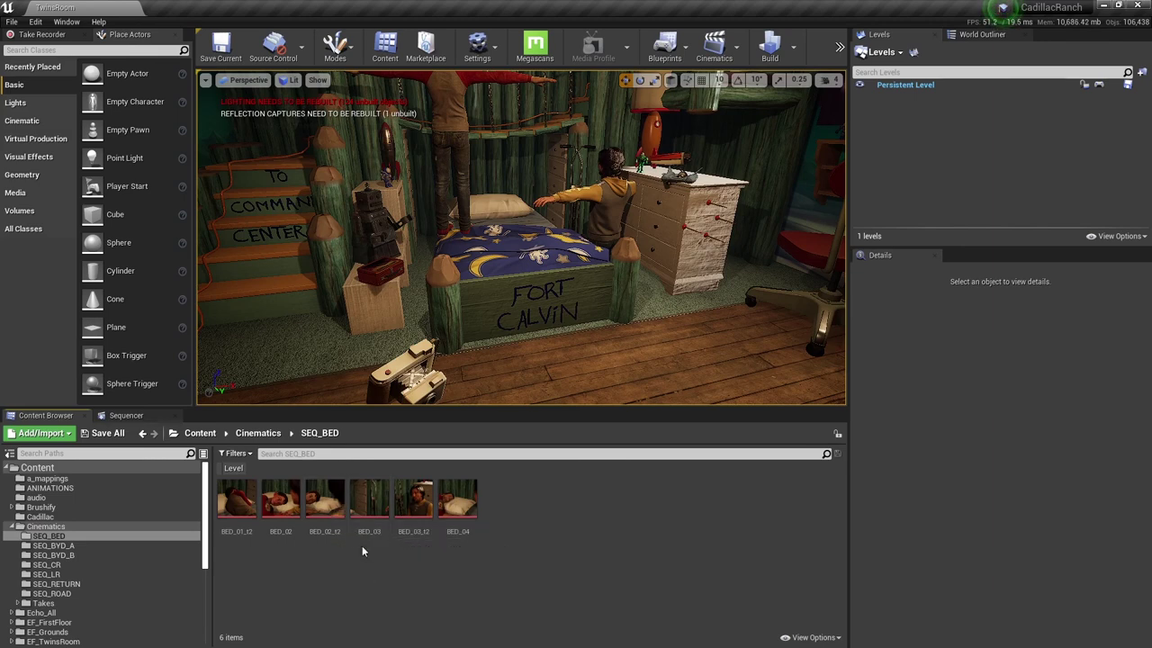
click(412, 502)
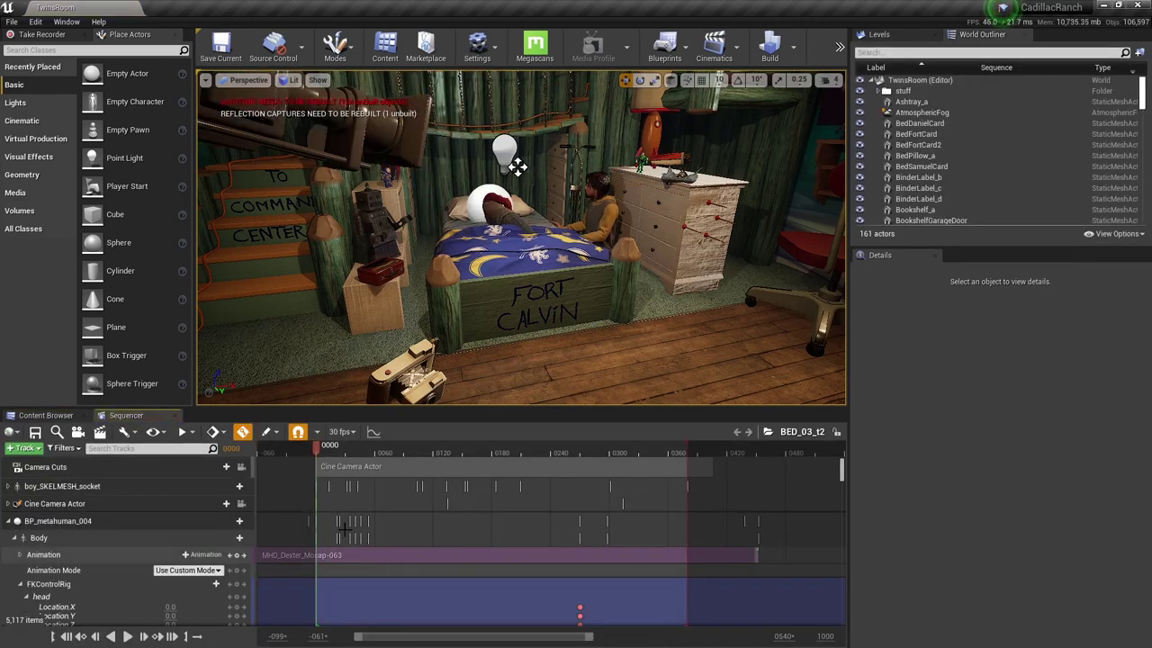
click(241, 467)
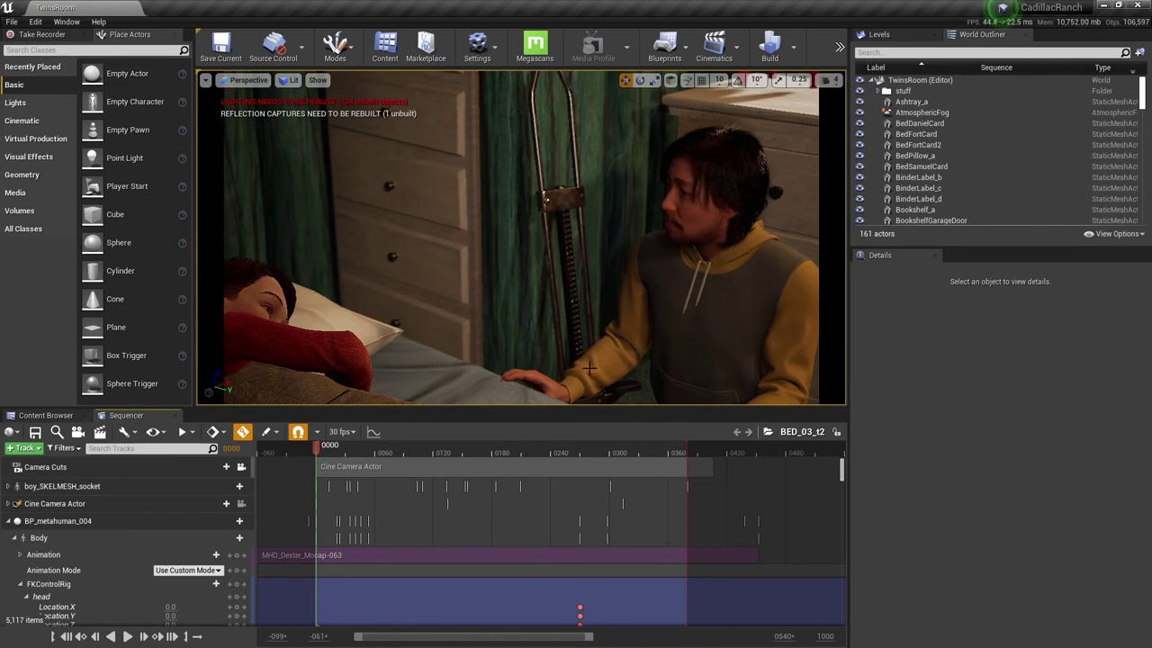
Select BP_metahuman_004, collapse its Body track and inspect its Face and Body tracks in the sequence.
click(684, 337)
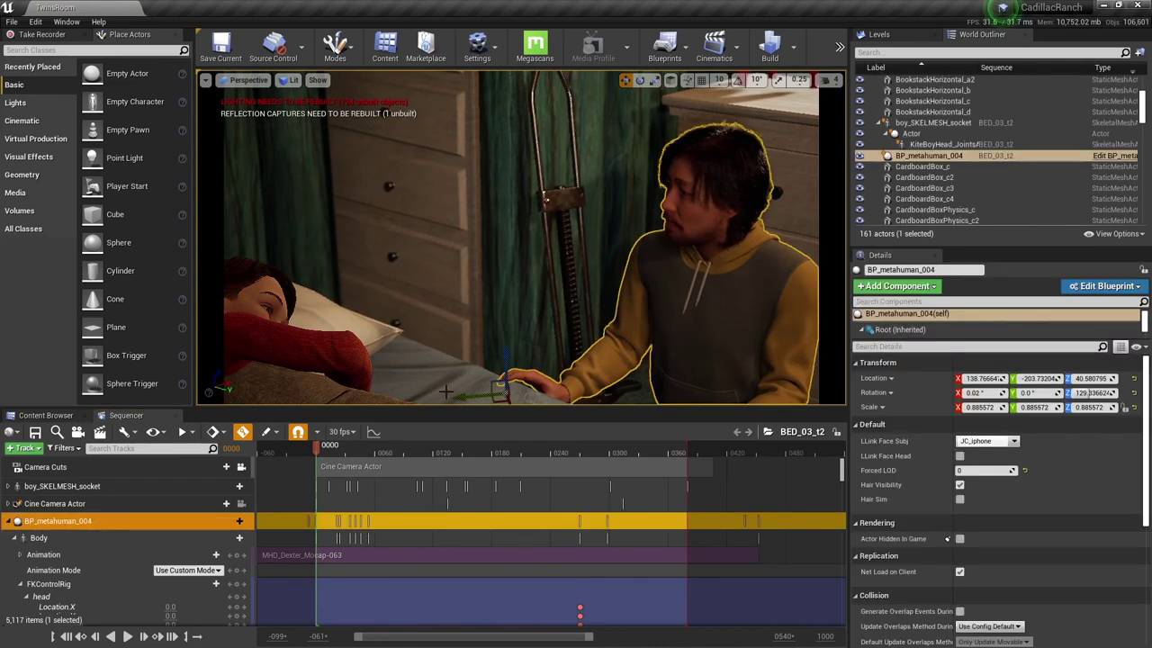
click(16, 538)
click(37, 555)
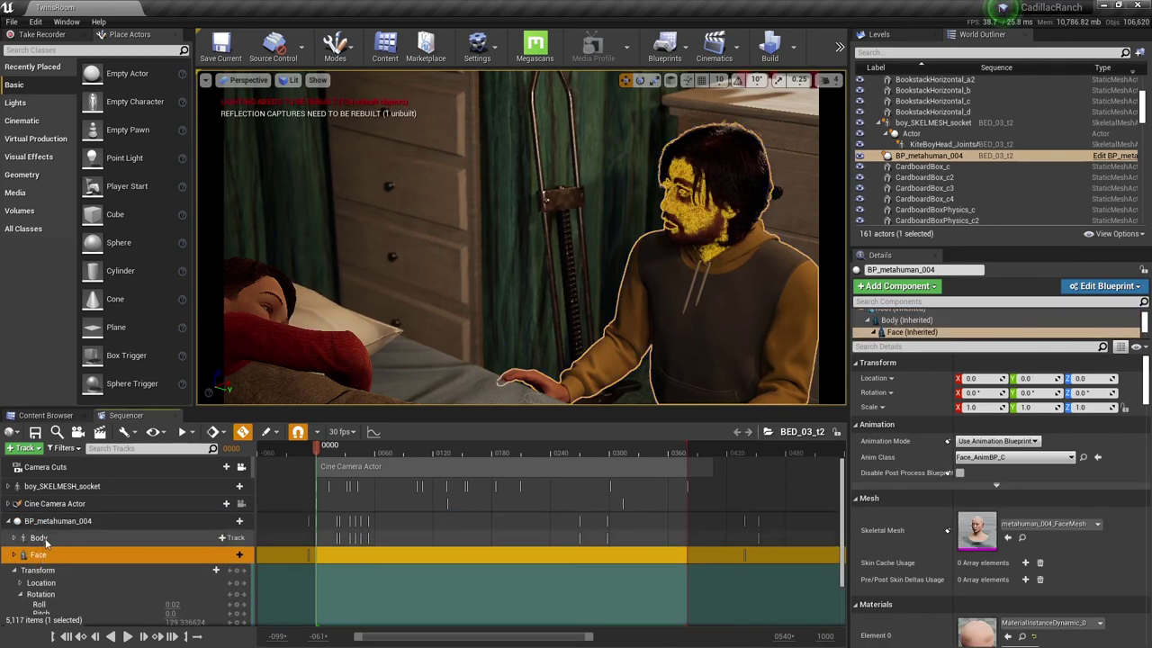
click(45, 538)
click(45, 554)
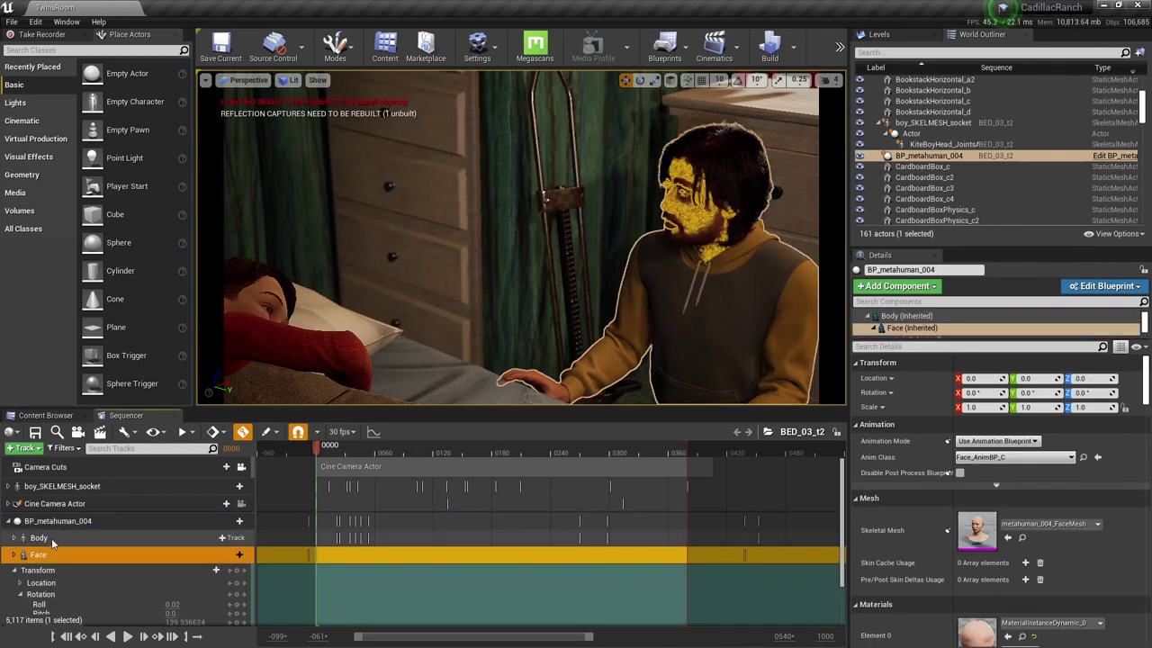
click(49, 539)
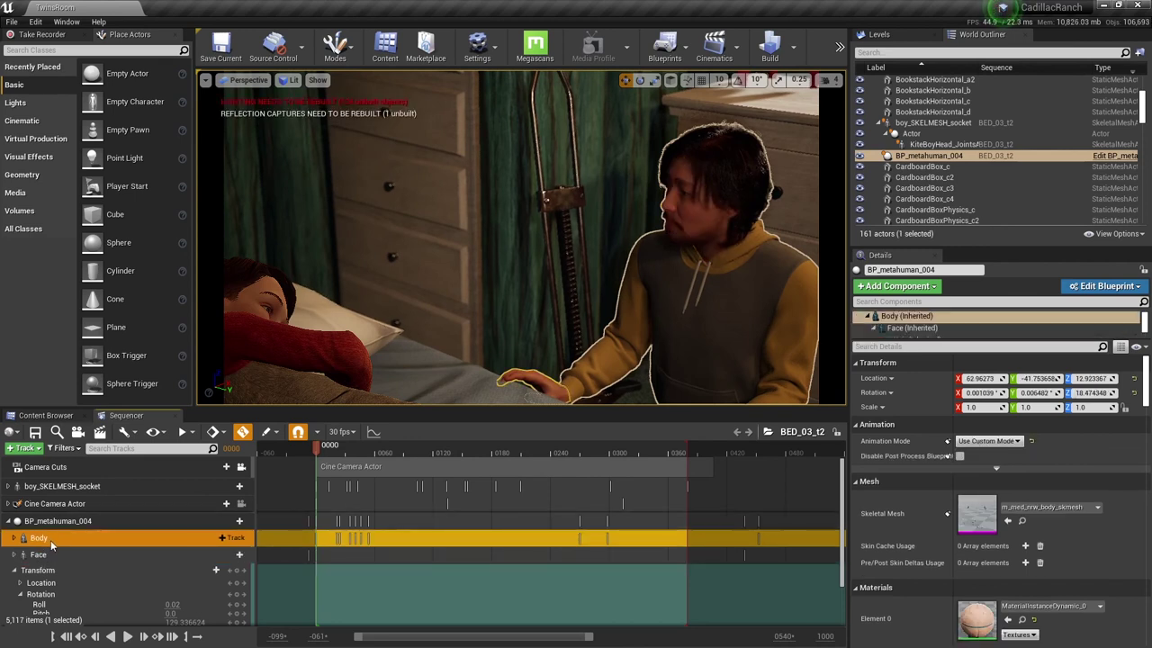
Expand the Body track of BP_metahuman_004 and play the BED_03_t2 shot up to frame 199.
click(15, 538)
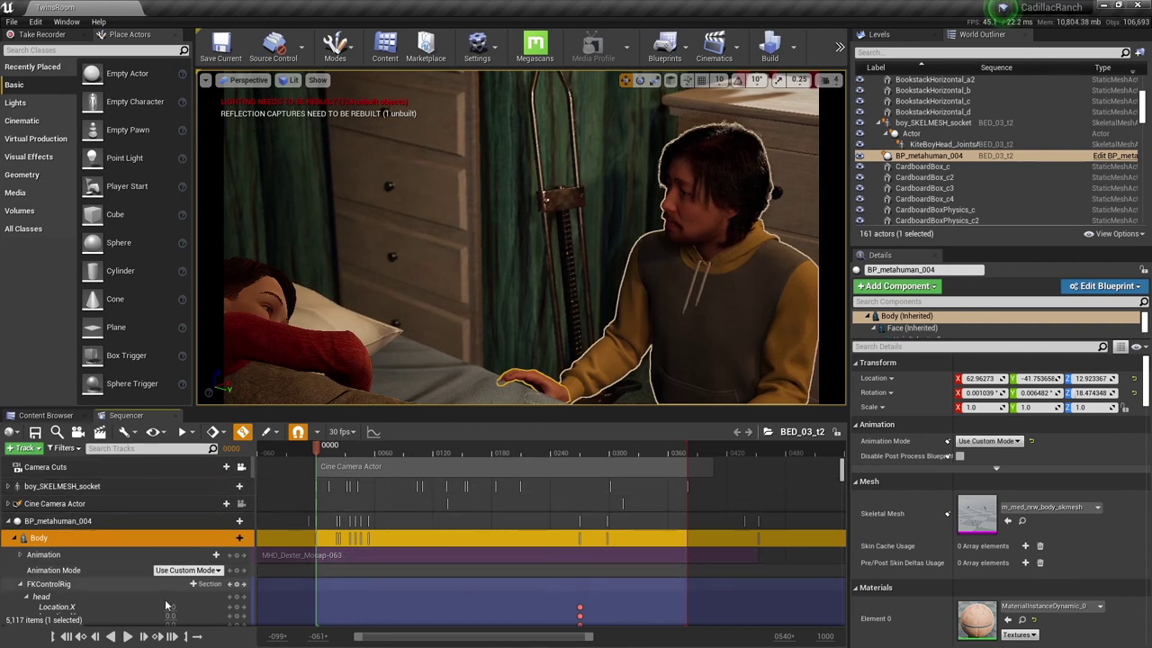
click(127, 637)
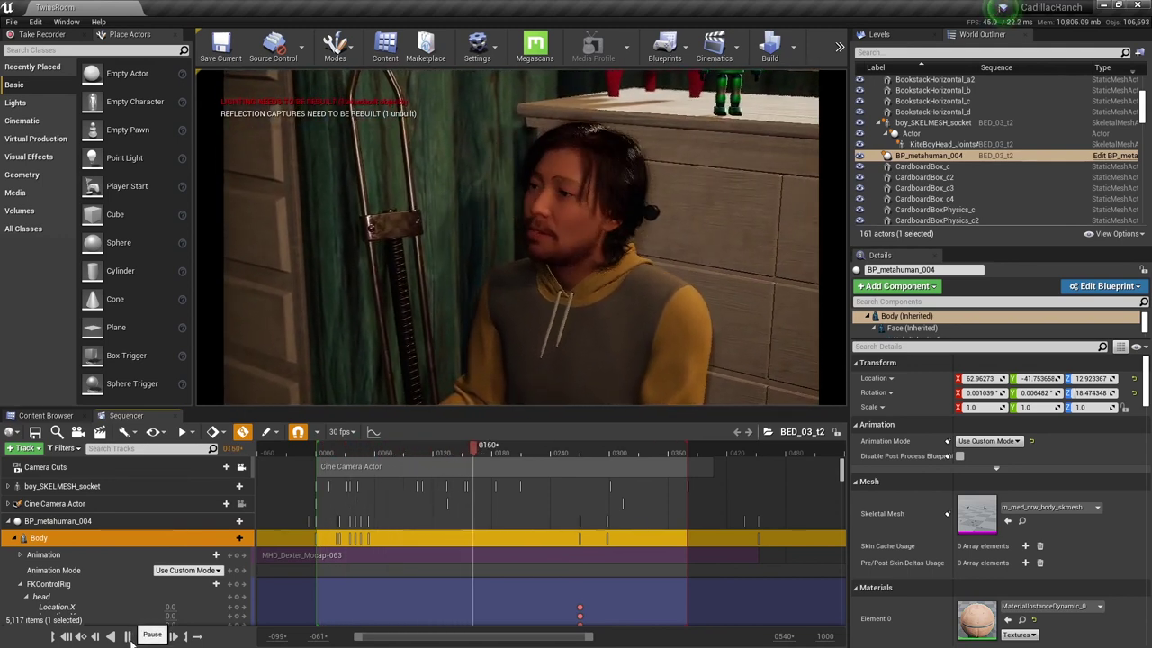
click(129, 636)
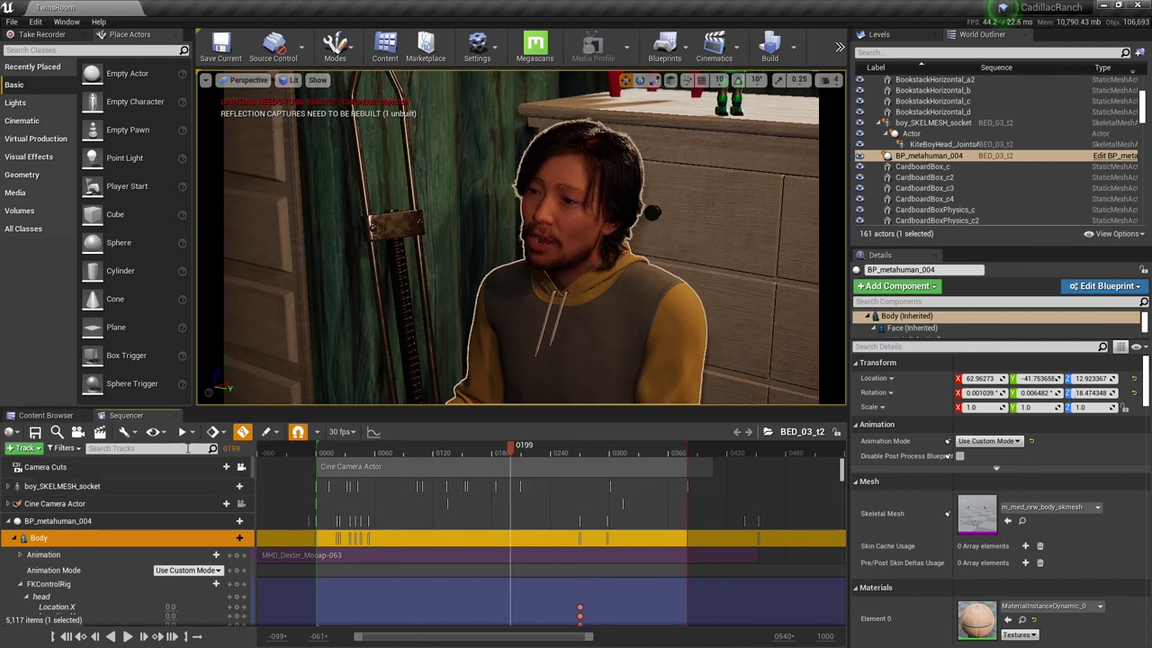
Open the Imported_Animations folder, check the body animation's name in the sequence and browse to the matching mocap clip.
click(45, 415)
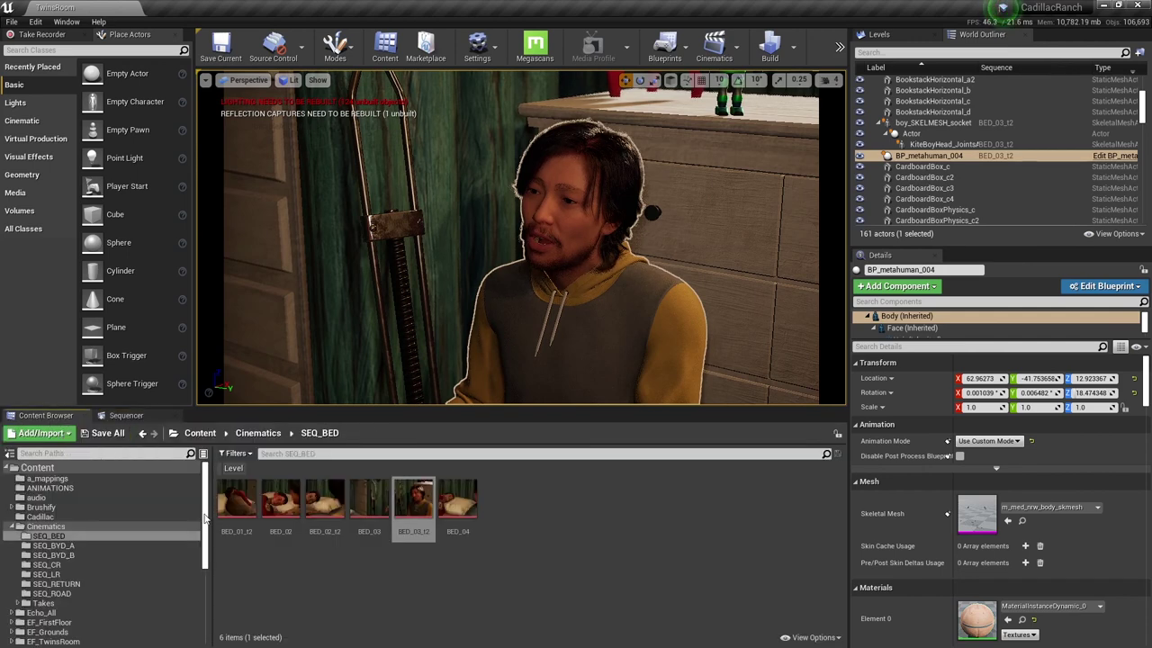
scroll(206, 518, down, 5)
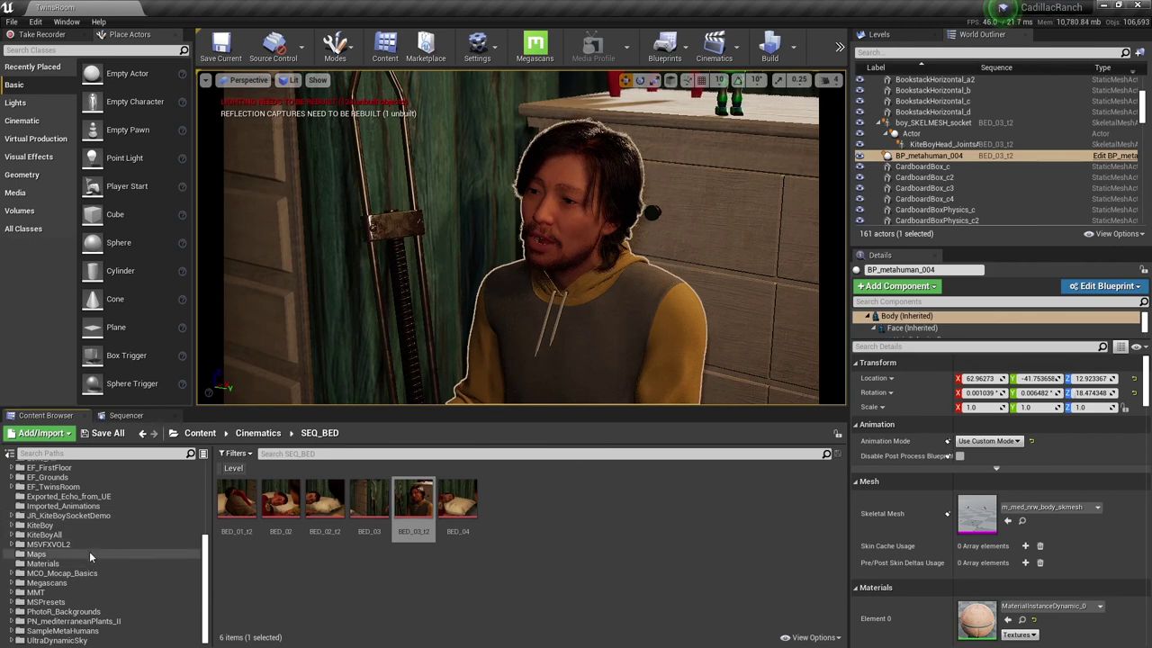
click(96, 507)
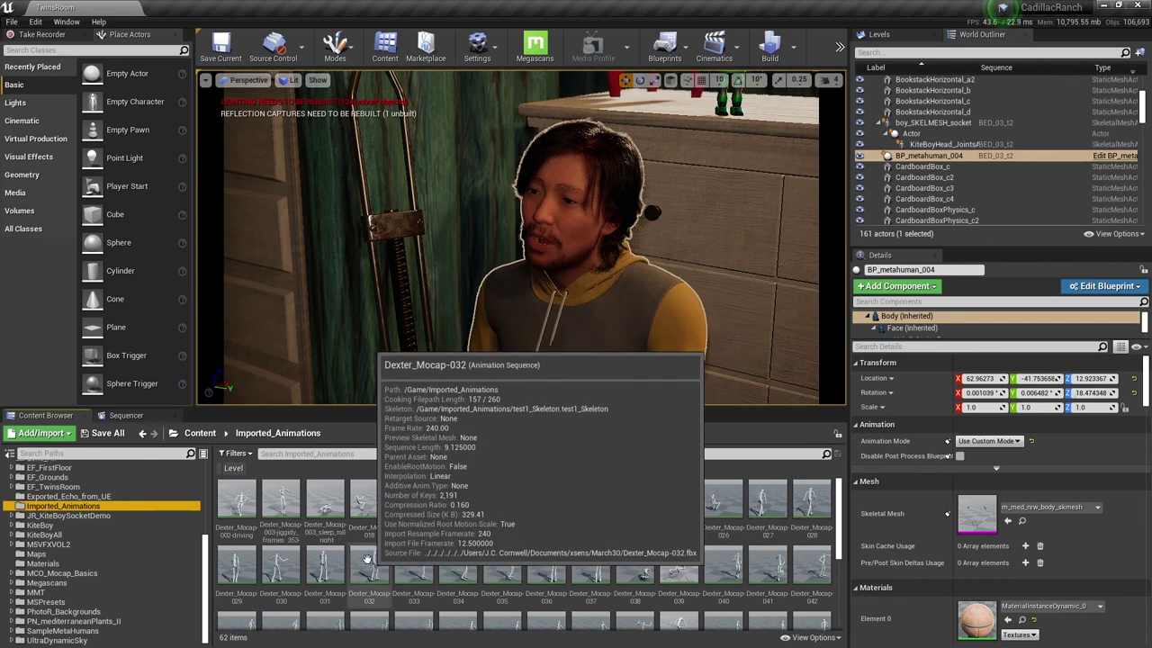
click(126, 414)
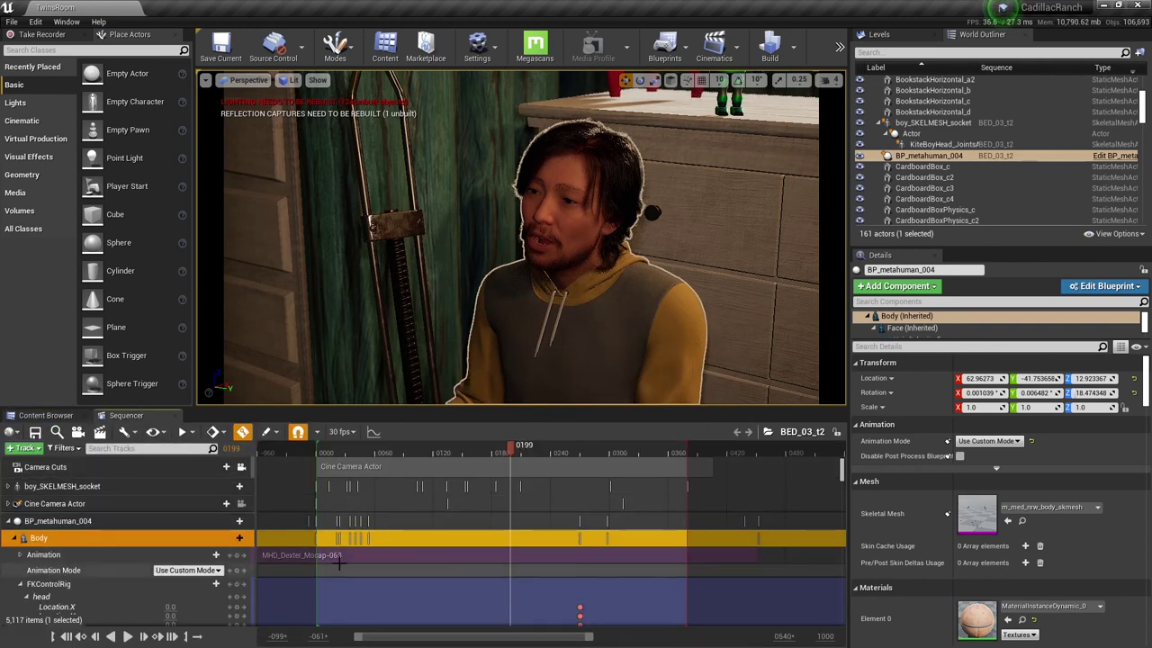
click(46, 415)
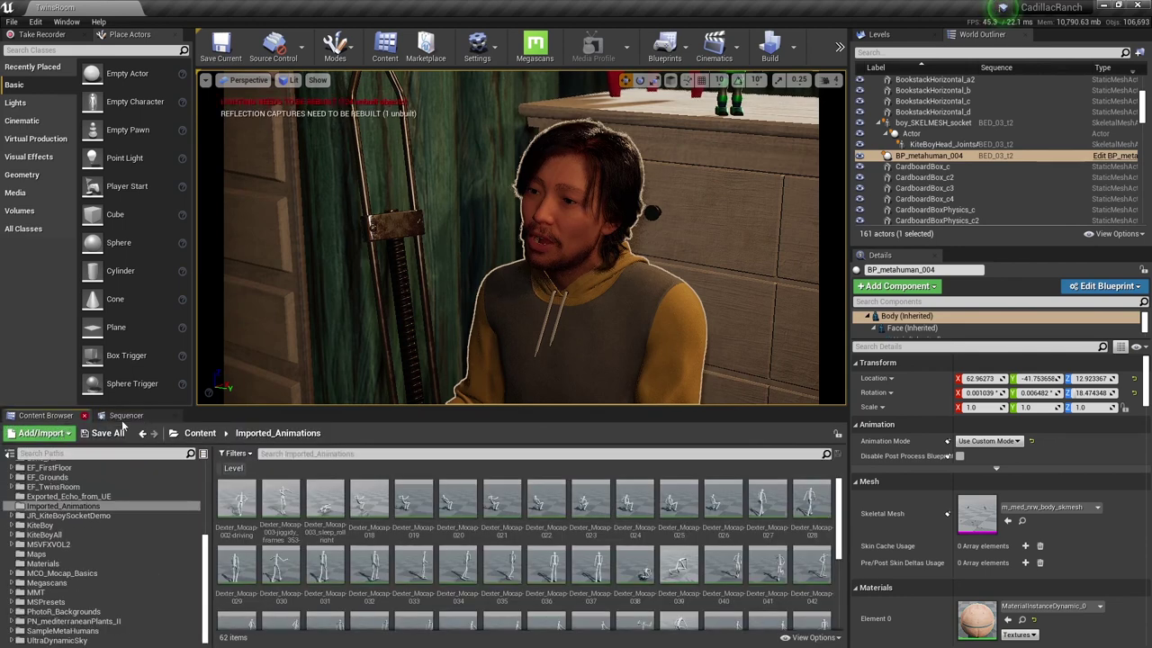
scroll(809, 540, down, 5)
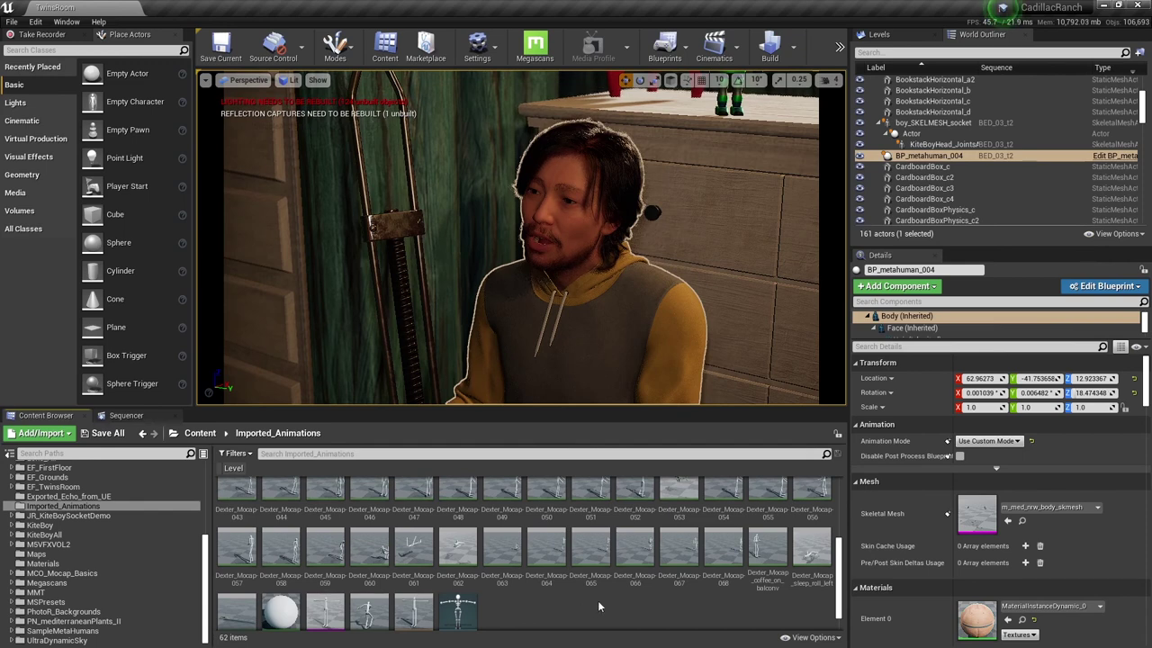
Open the Dexter_Mocap-063 animation in the animation editor and preview its skeleton motion.
click(501, 551)
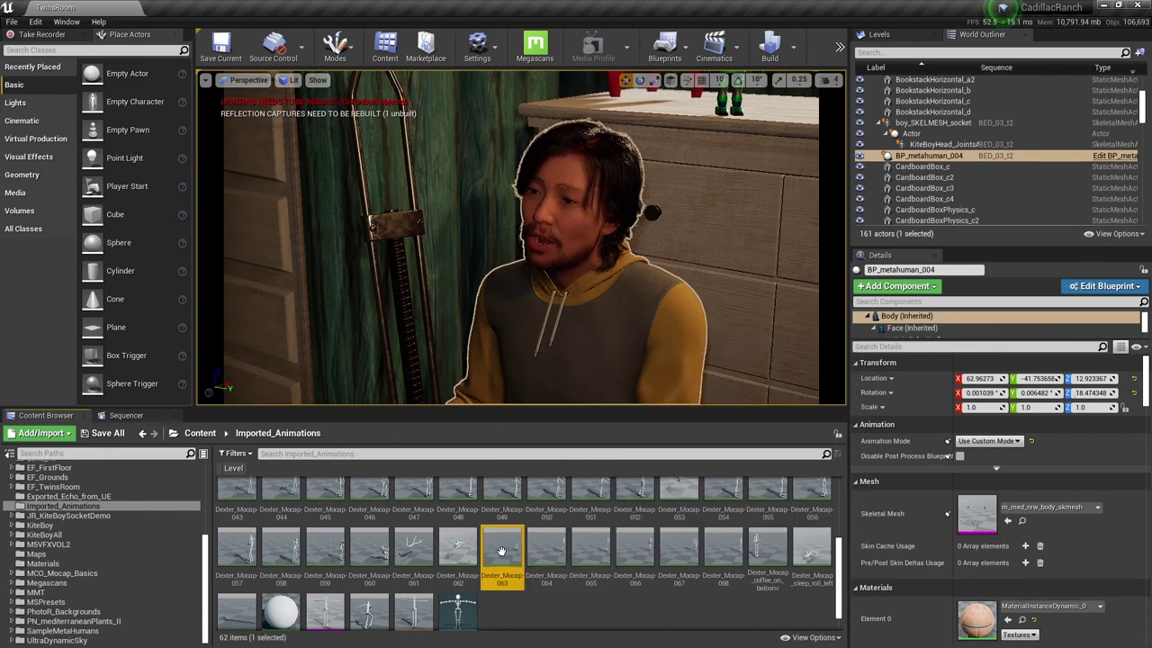
double_click(501, 551)
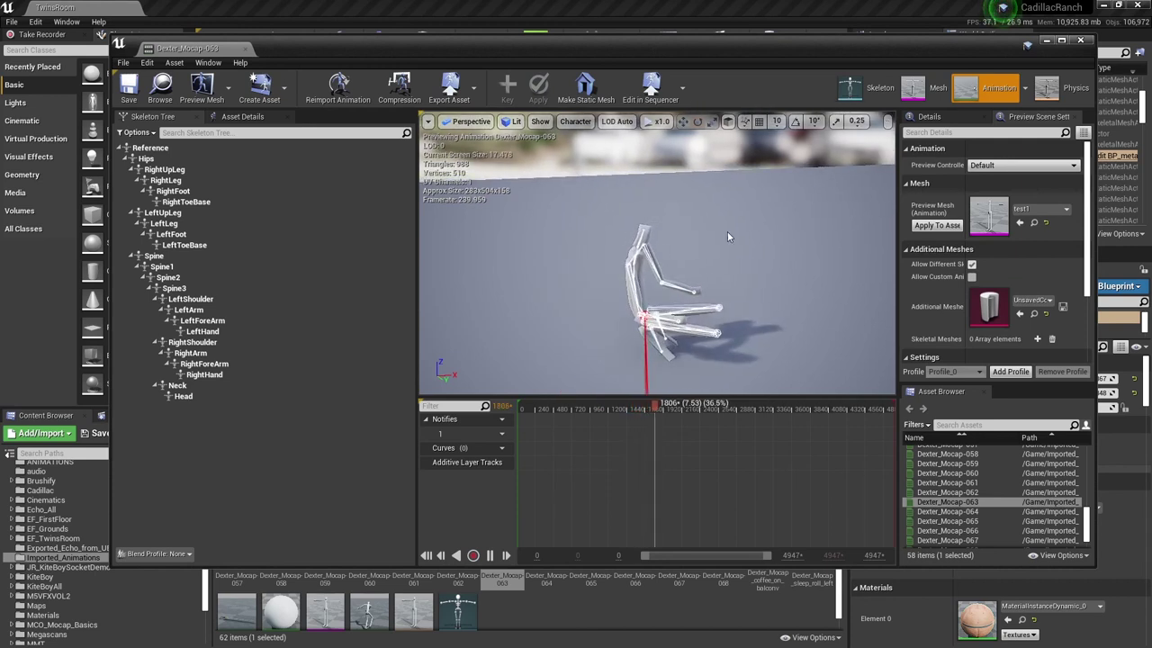
mouse_move(774, 314)
mouse_down()
mouse_move(774, 297)
mouse_move(768, 318)
mouse_up()
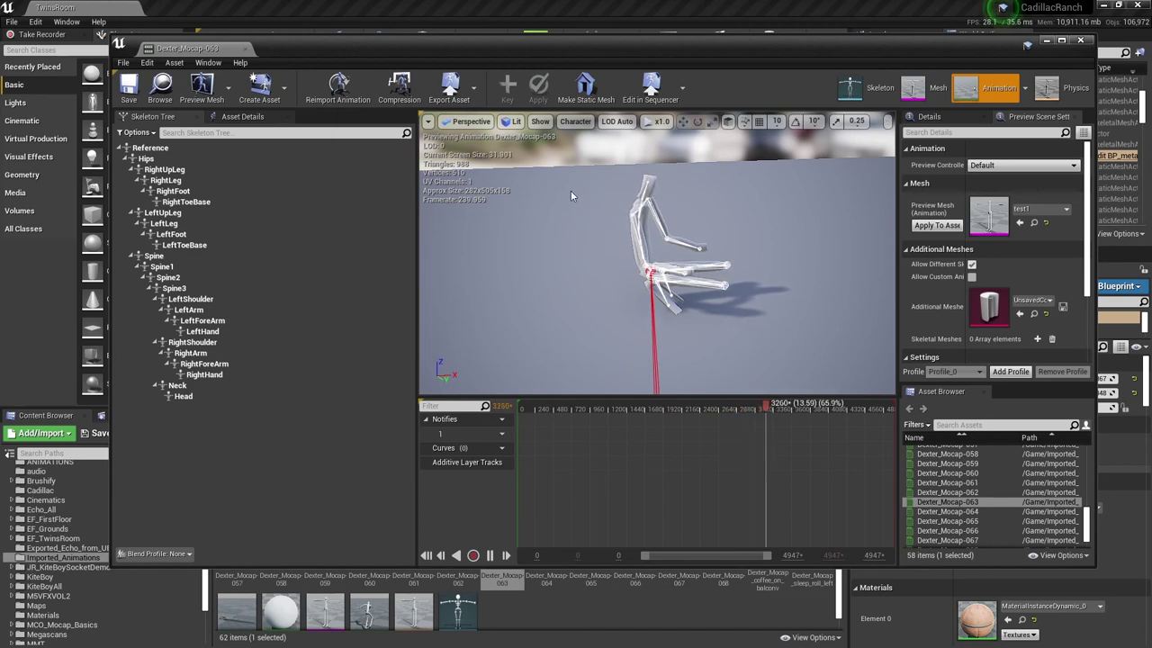
Preview the Dexter_Mocap-060 and Dexter_Mocap-052 animations, and close the animation editor.
click(947, 472)
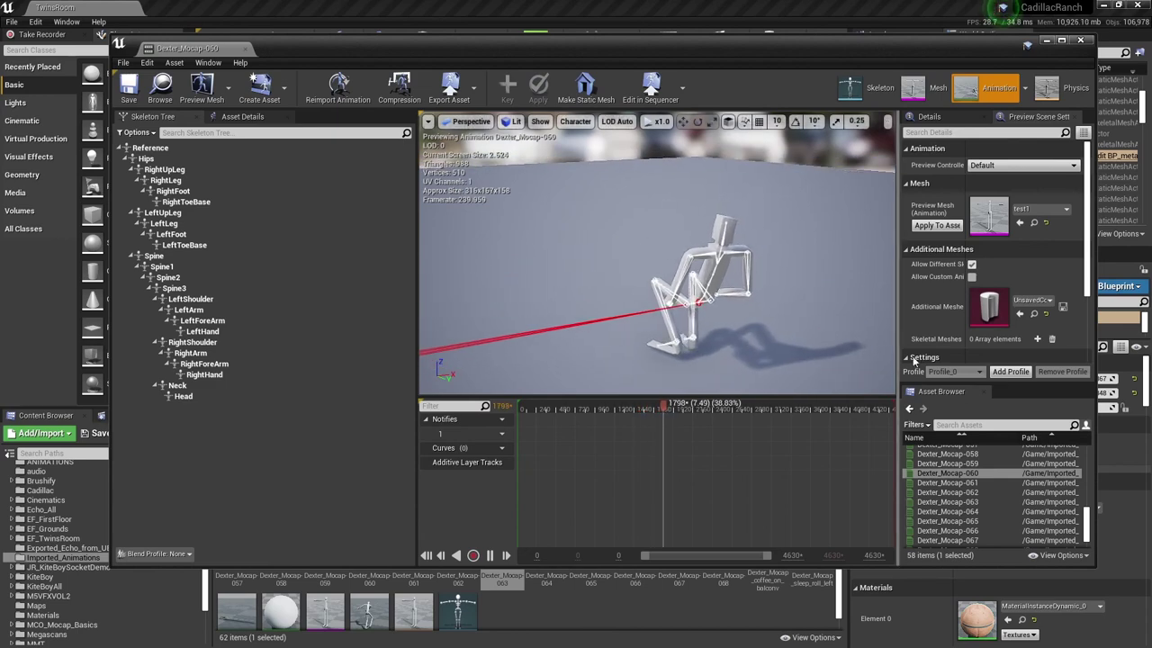
click(1087, 517)
scroll(1087, 513, up, 3)
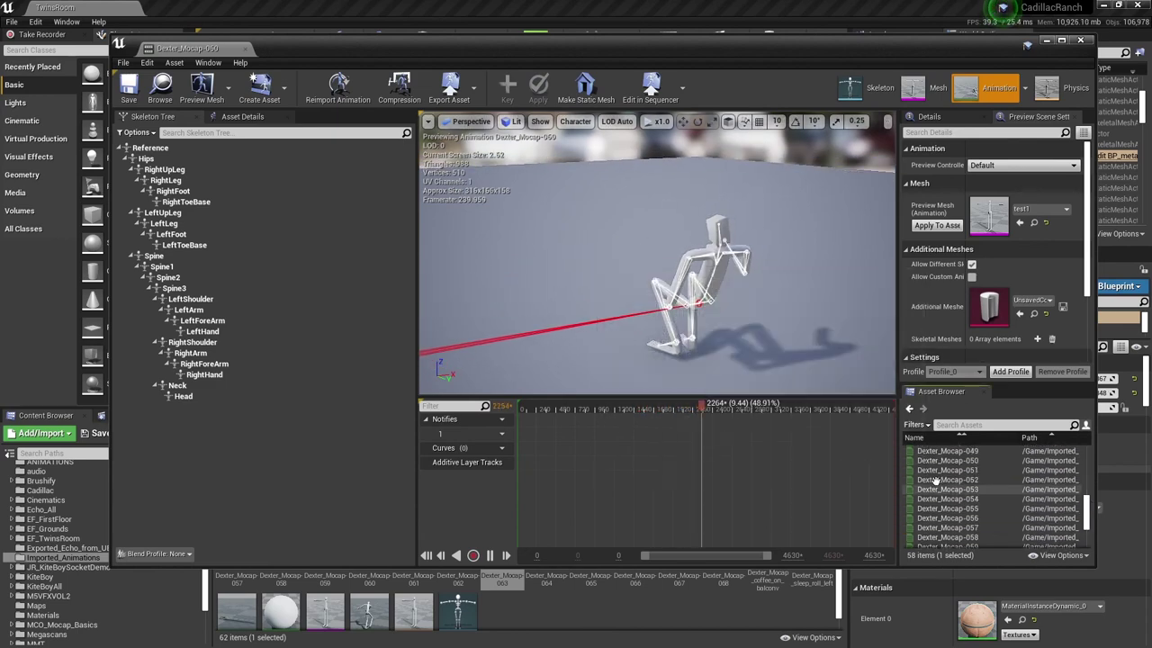
mouse_move(949, 483)
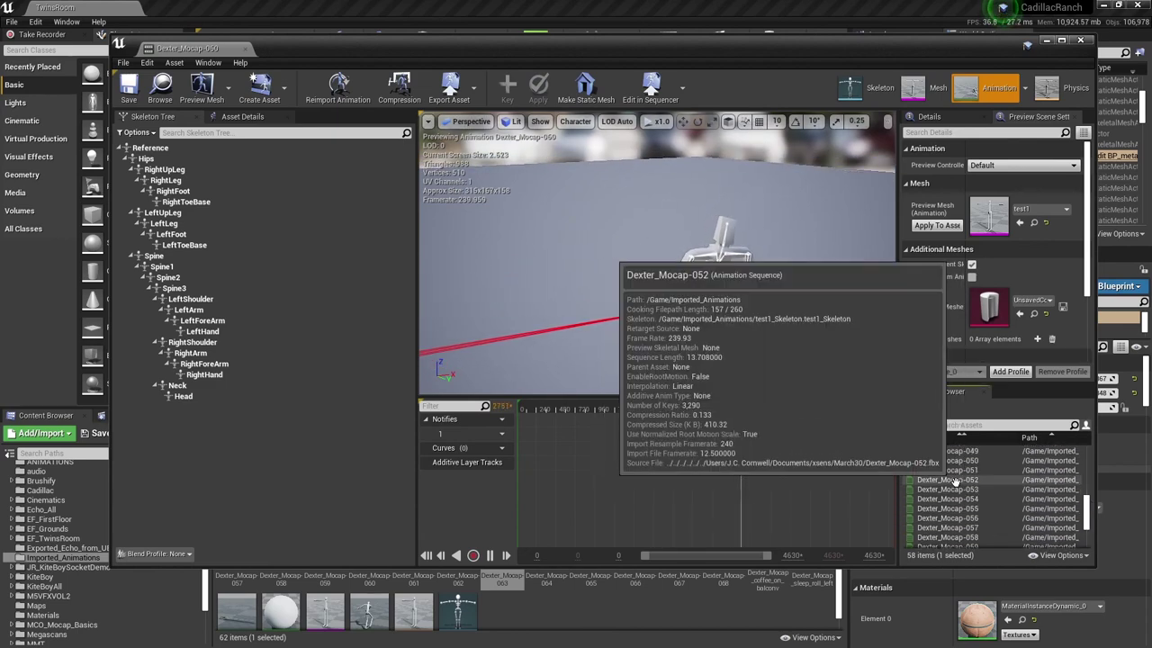
click(950, 482)
double_click(950, 482)
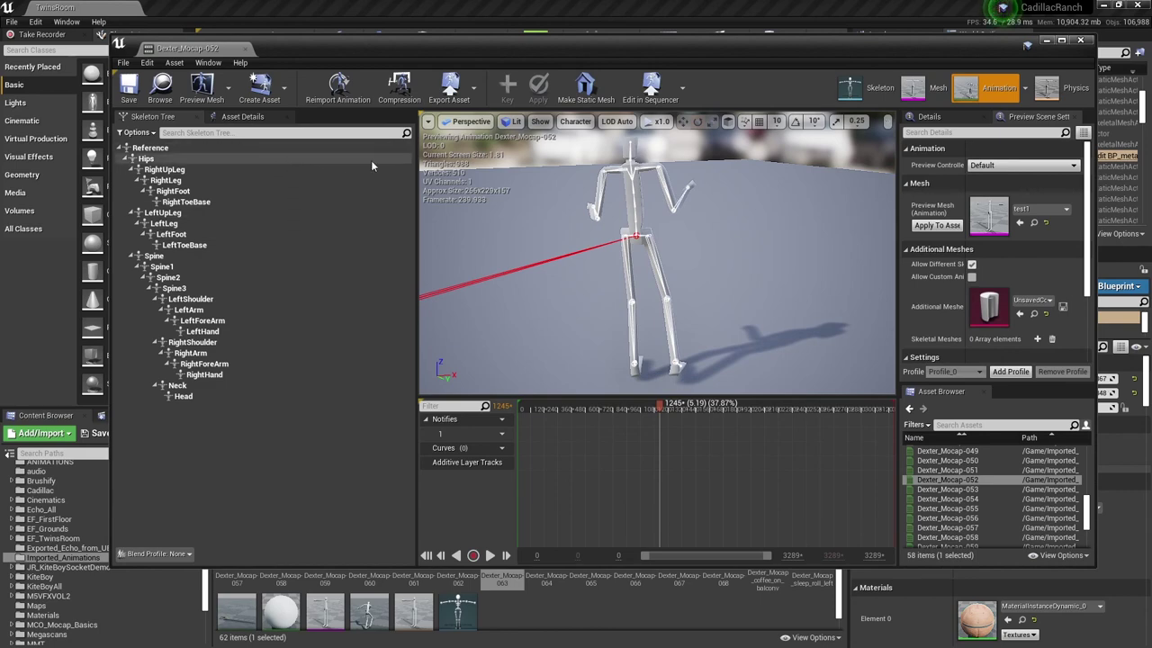
click(1082, 42)
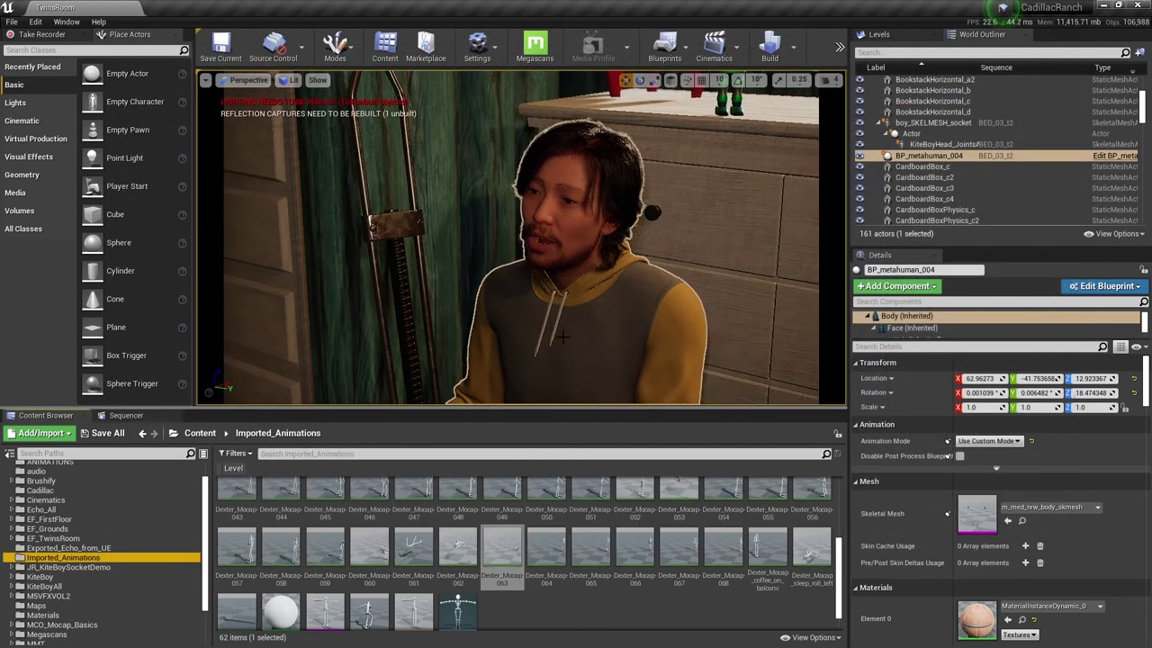
View the retargeting options for Dexter_Mocap-063 with the MetaHuman base skeleton as target, and close them without retargeting.
mouse_move(509, 549)
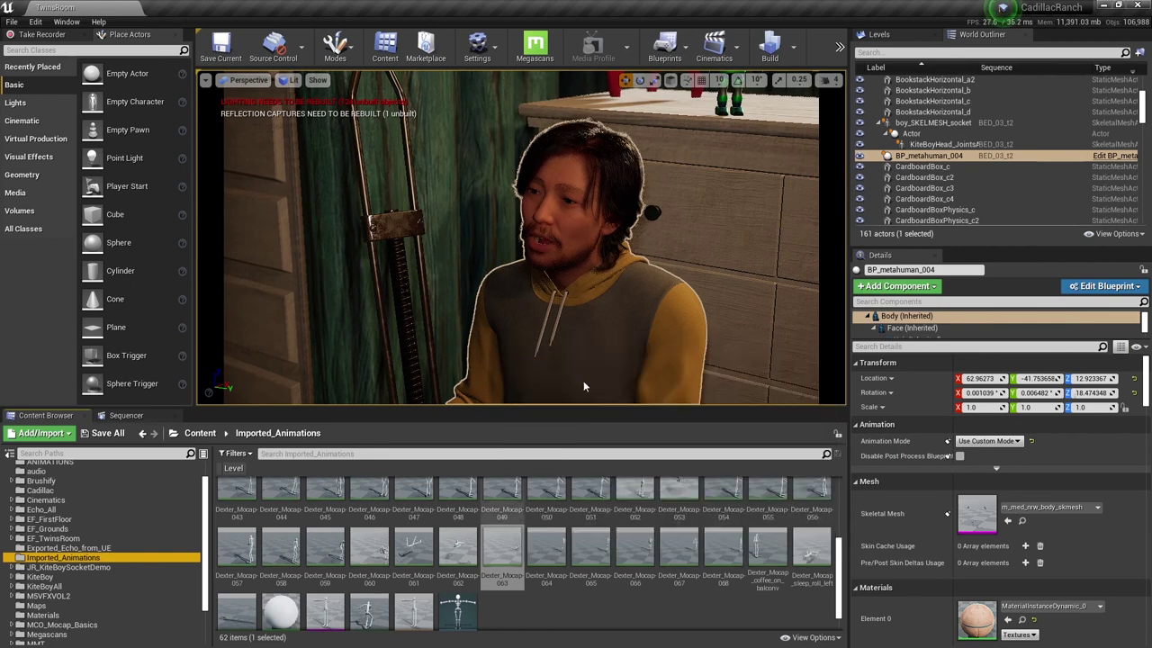
right_click(501, 548)
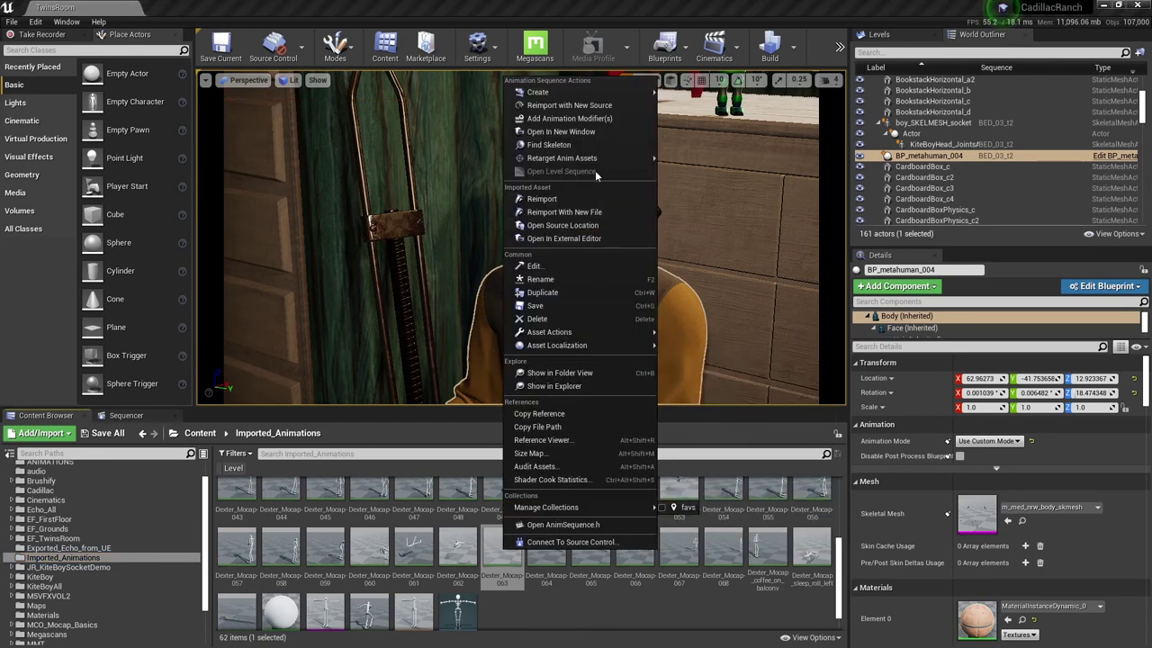
mouse_move(655, 158)
click(727, 157)
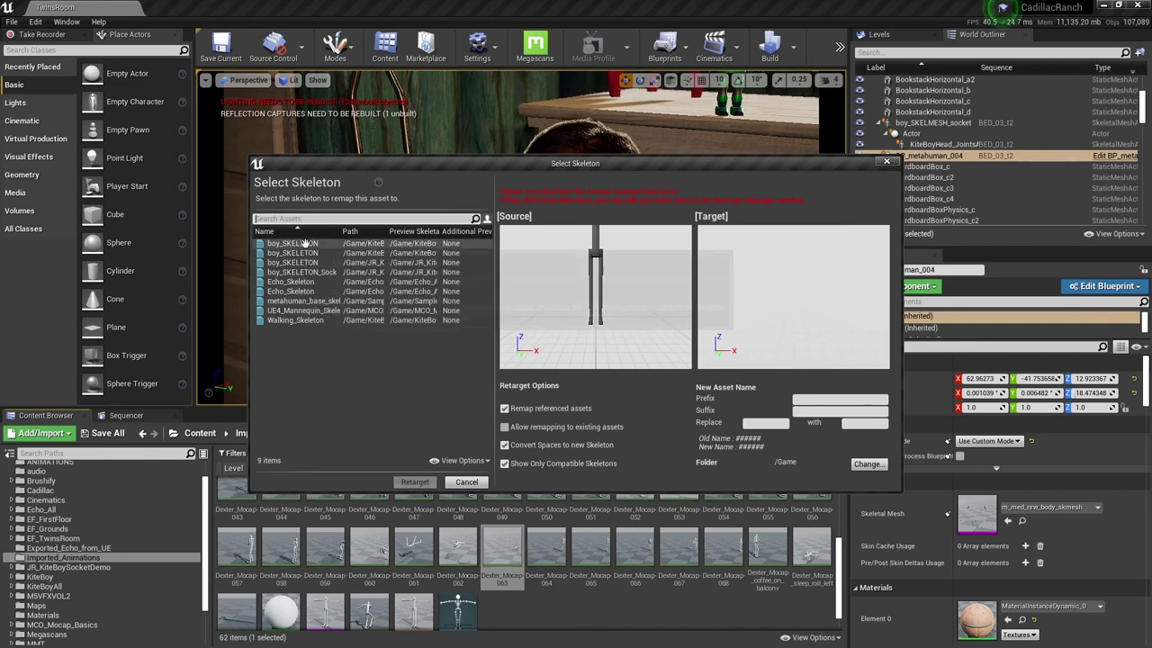
click(307, 301)
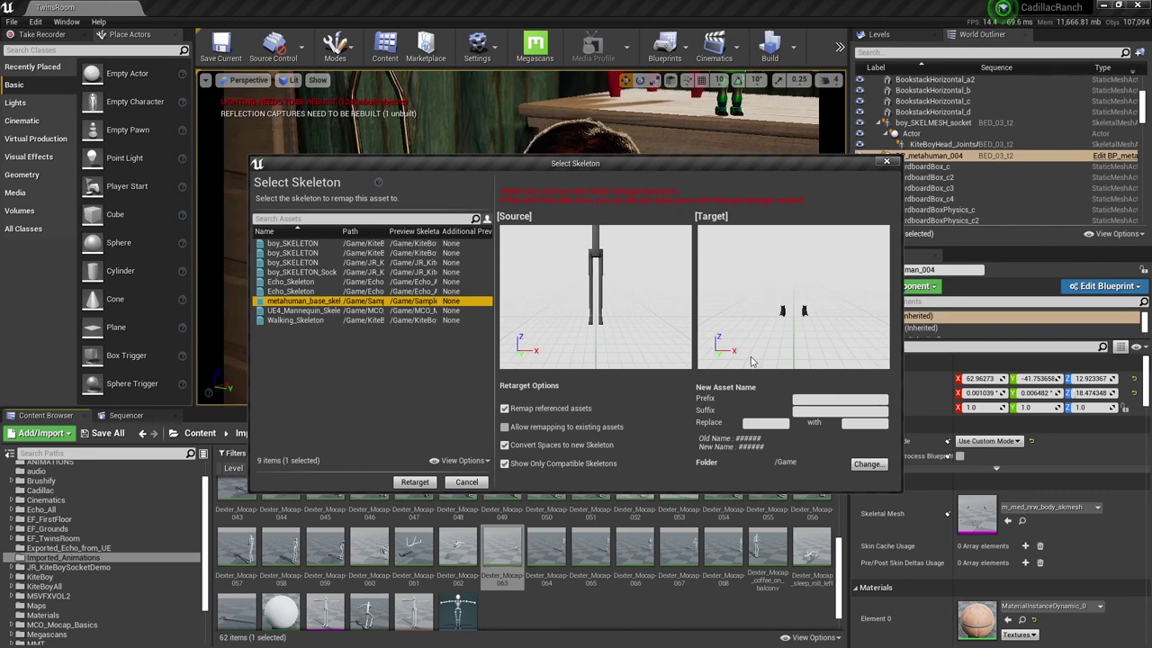
click(885, 163)
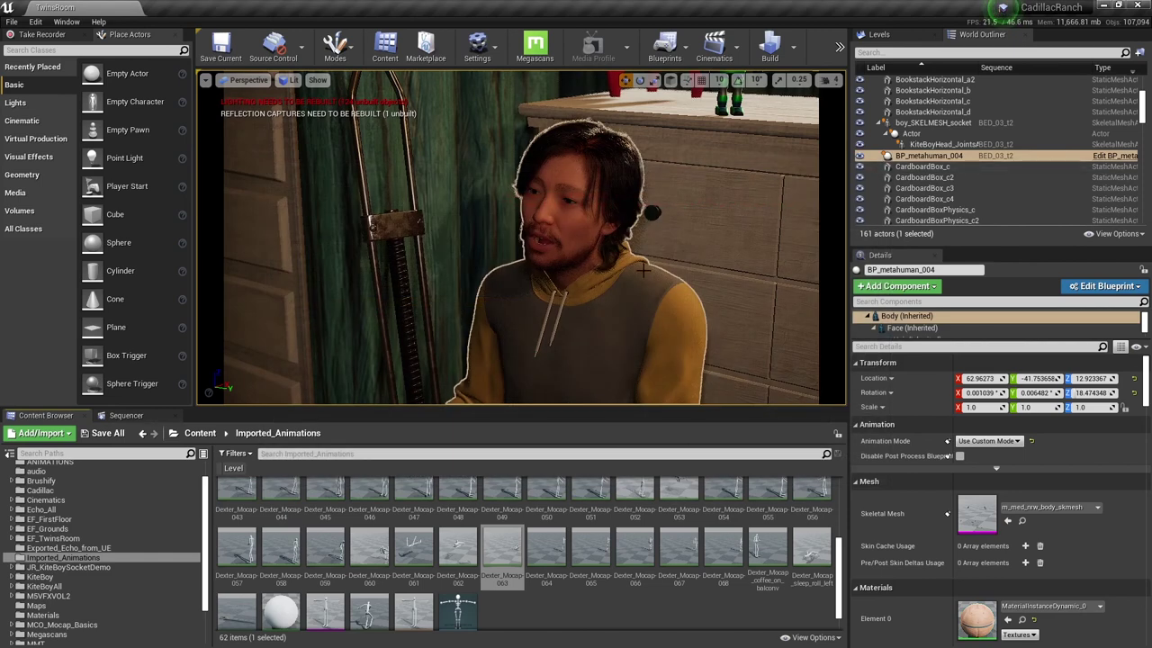
Open test1_Skeleton from the Imported_Animations folder and maximize its editor window.
double_click(458, 611)
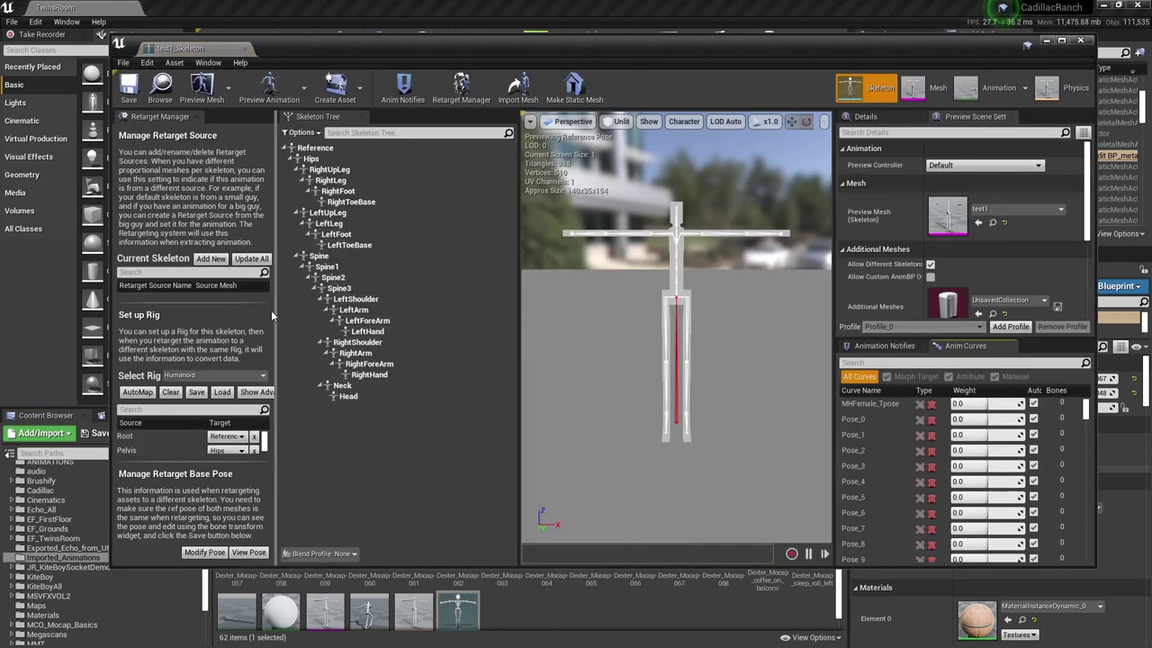
drag(279, 567, 279, 618)
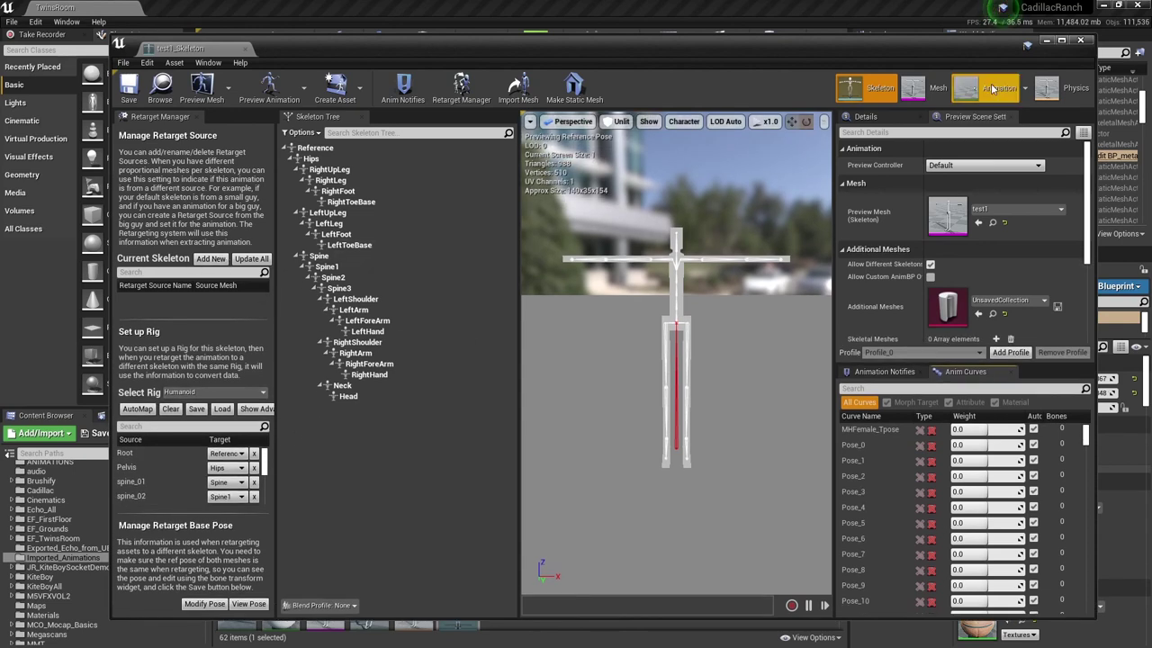
click(1060, 41)
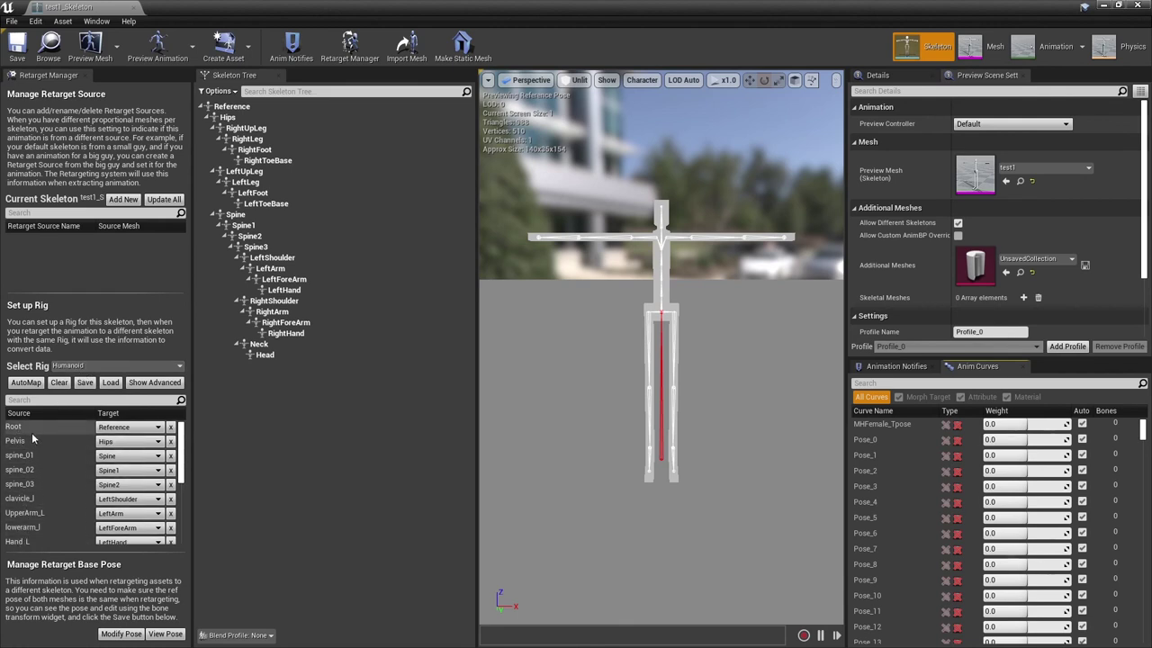
Examine the Humanoid rig's source-to-target bone mapping for test1_Skeleton, from Root down to the leg bones.
click(155, 432)
click(126, 438)
click(123, 435)
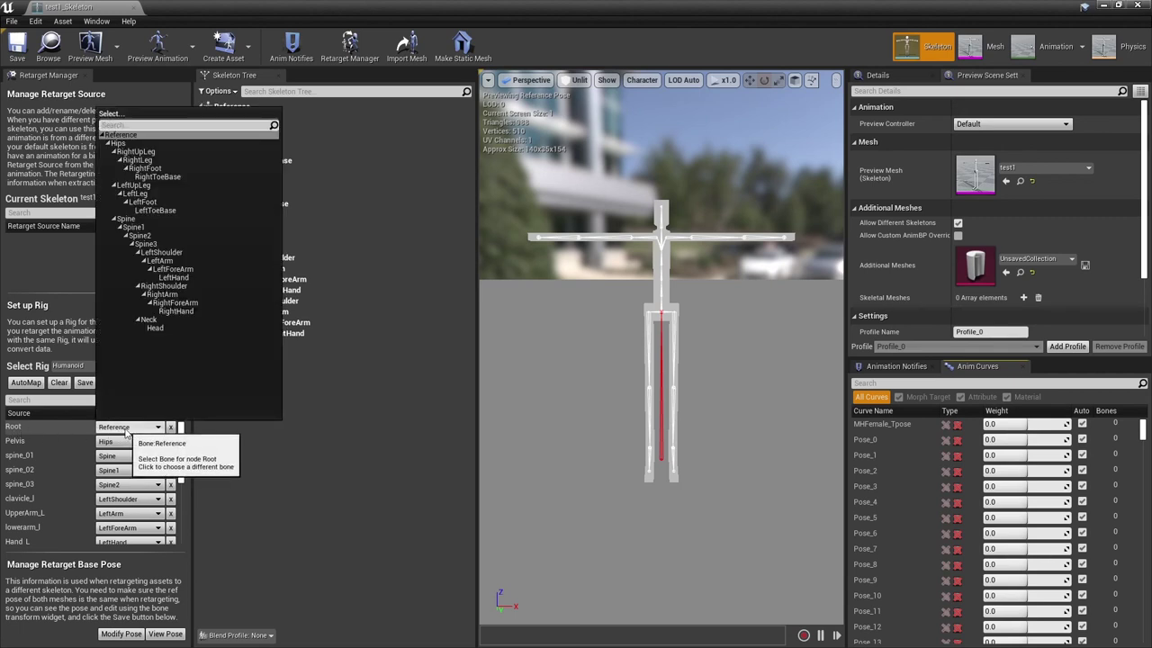
click(120, 439)
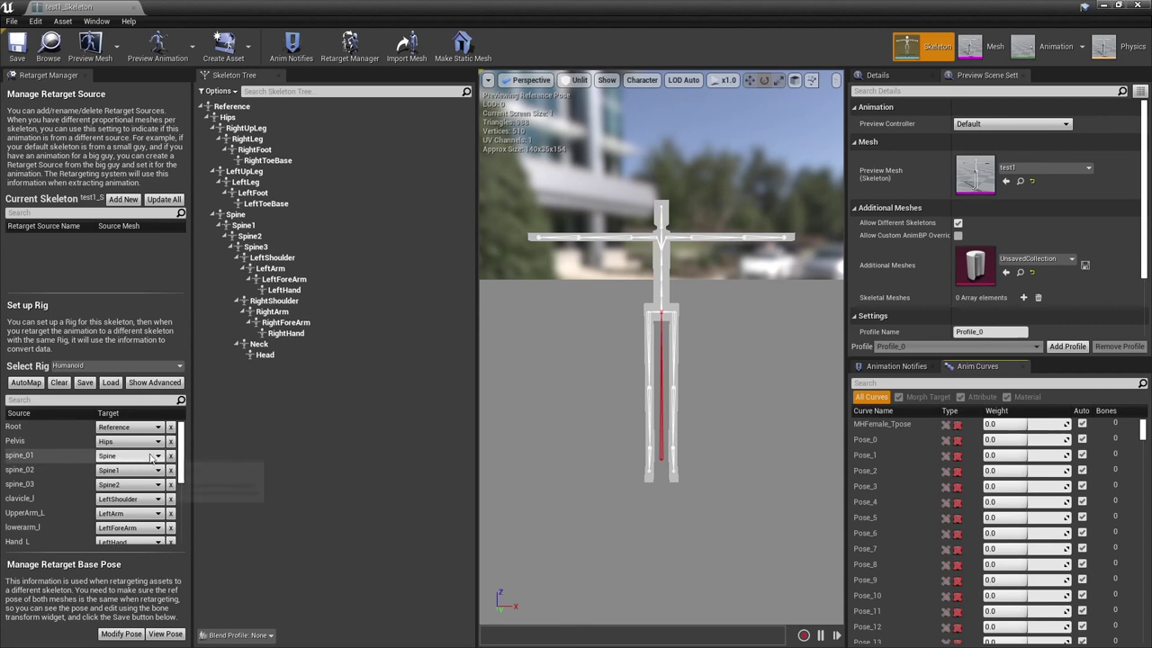
drag(180, 442, 180, 483)
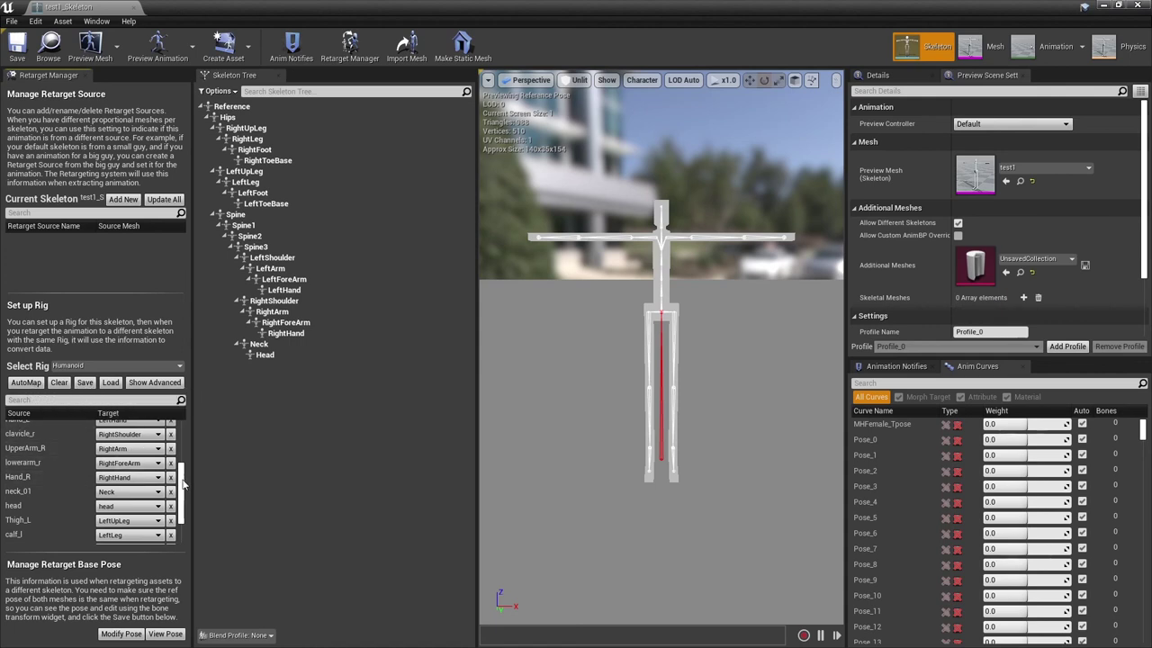
Try rotating the Spine3 bone of the test1 skeleton in the preview, and undo the rotation.
drag(182, 480, 183, 478)
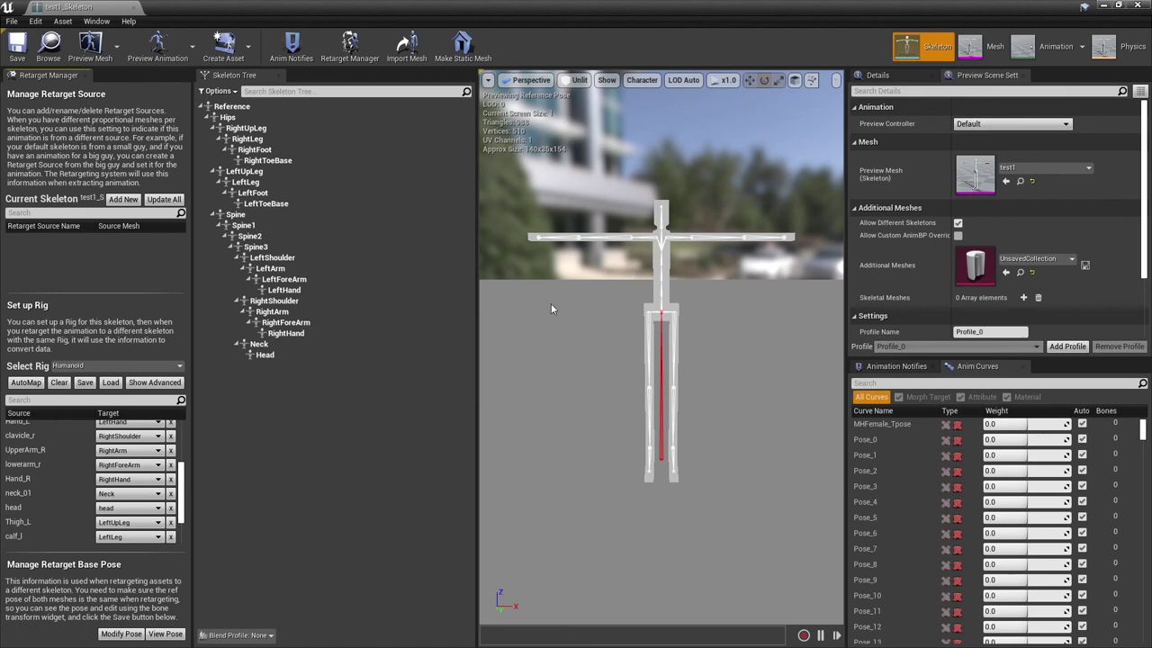
click(631, 240)
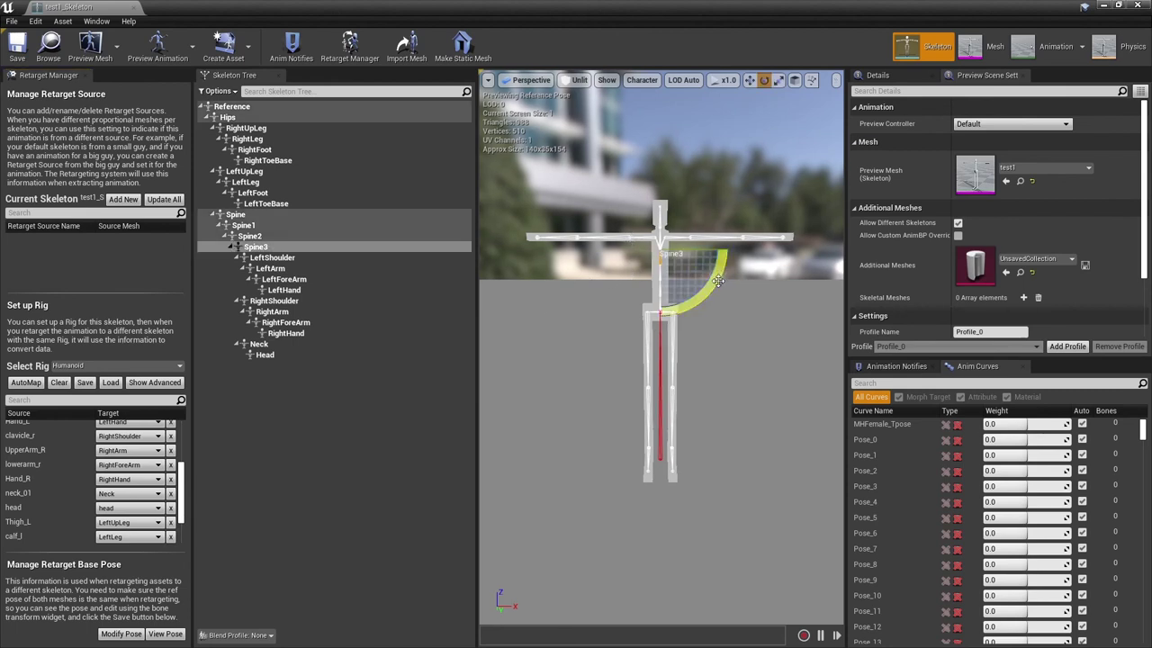
drag(718, 280, 748, 329)
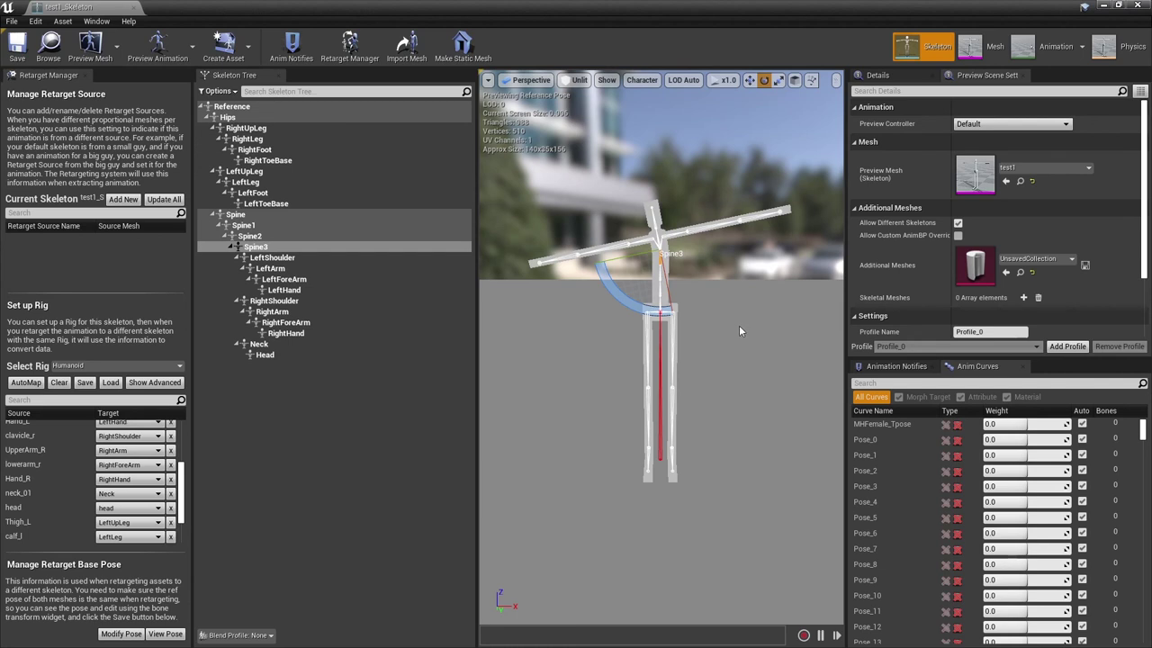
key(ctrl+z)
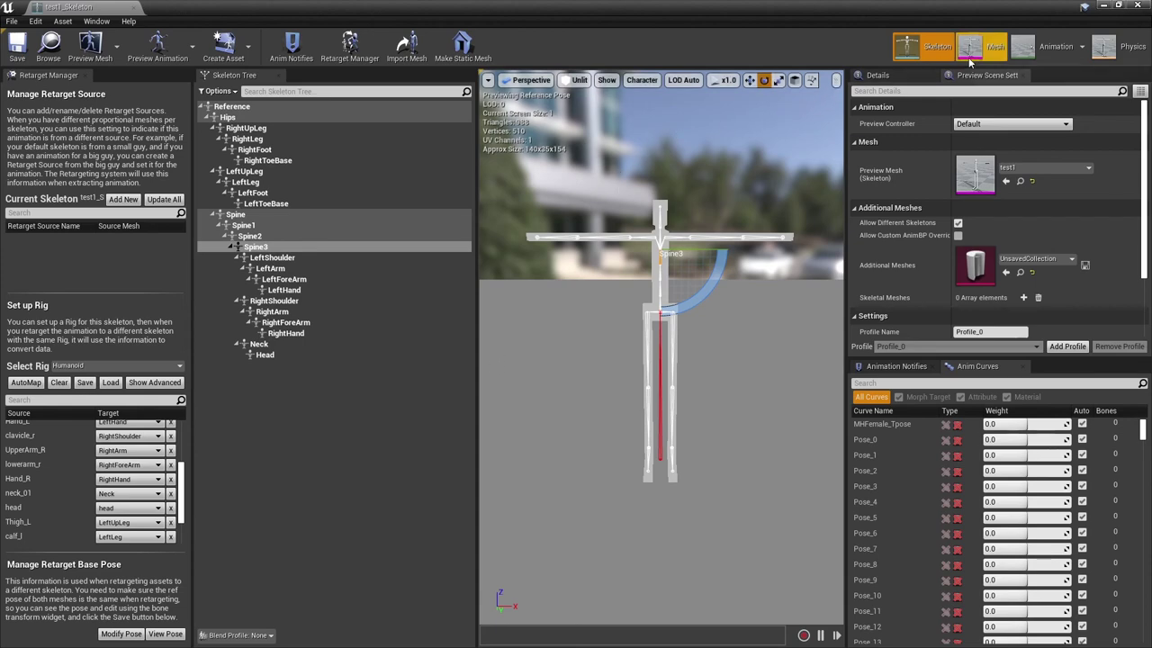
Close the test1 skeleton editor and locate the skeletal mesh asset used by BP_metahuman_004's Body component.
click(1141, 6)
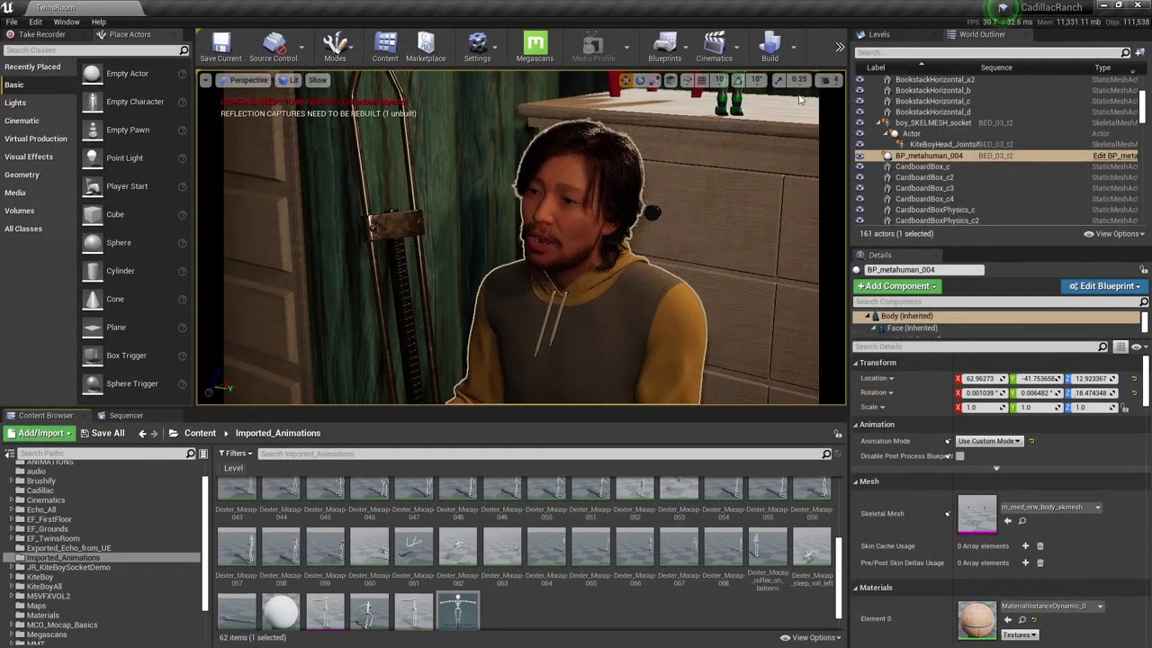
click(598, 306)
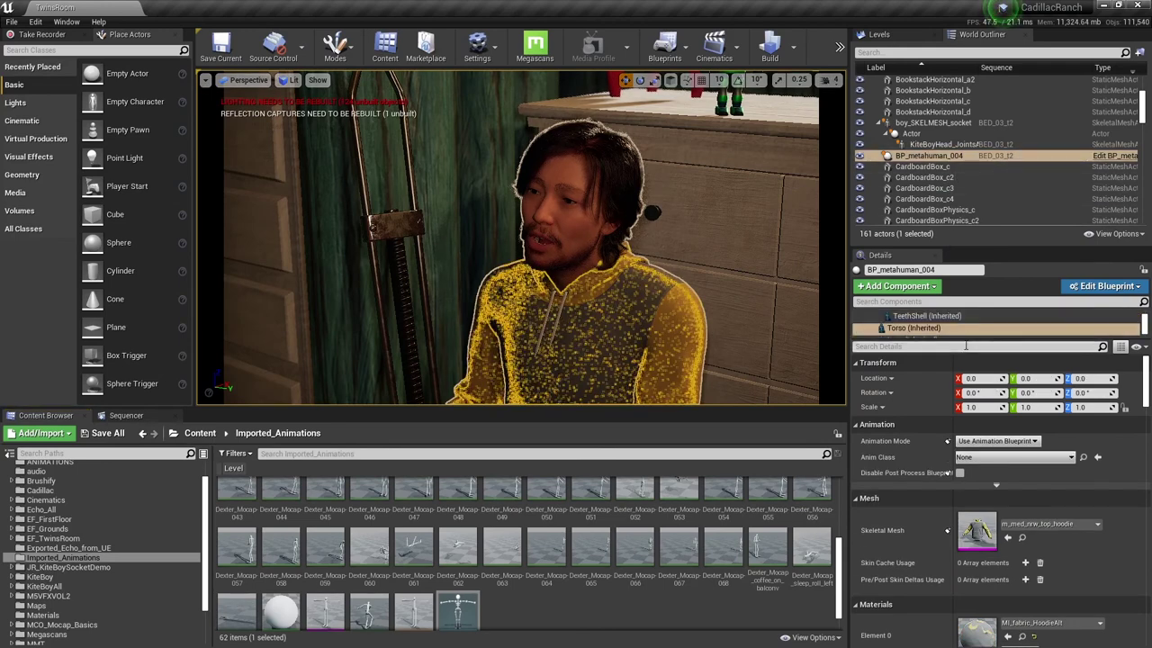
drag(965, 340, 961, 400)
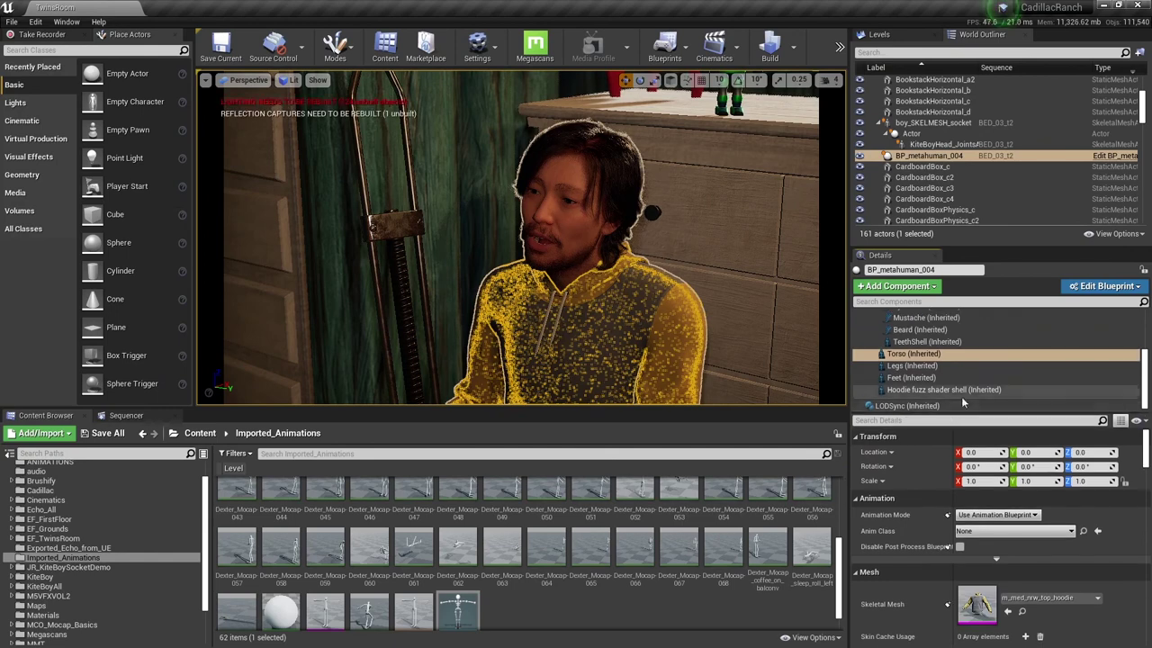
scroll(936, 360, up, 3)
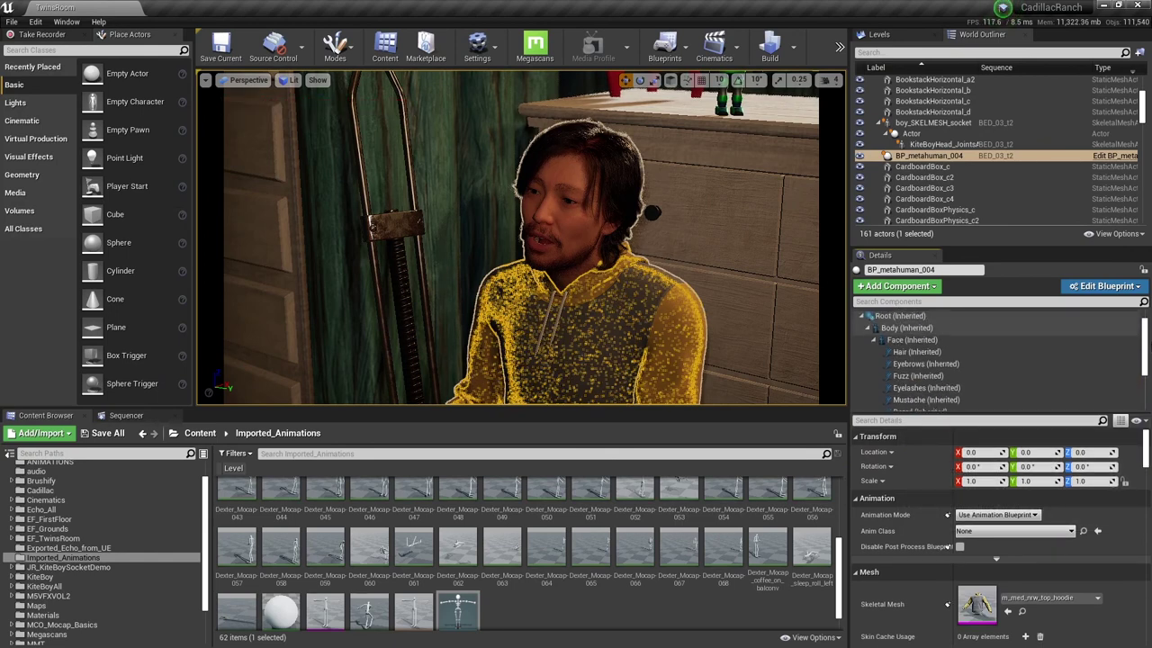
click(906, 328)
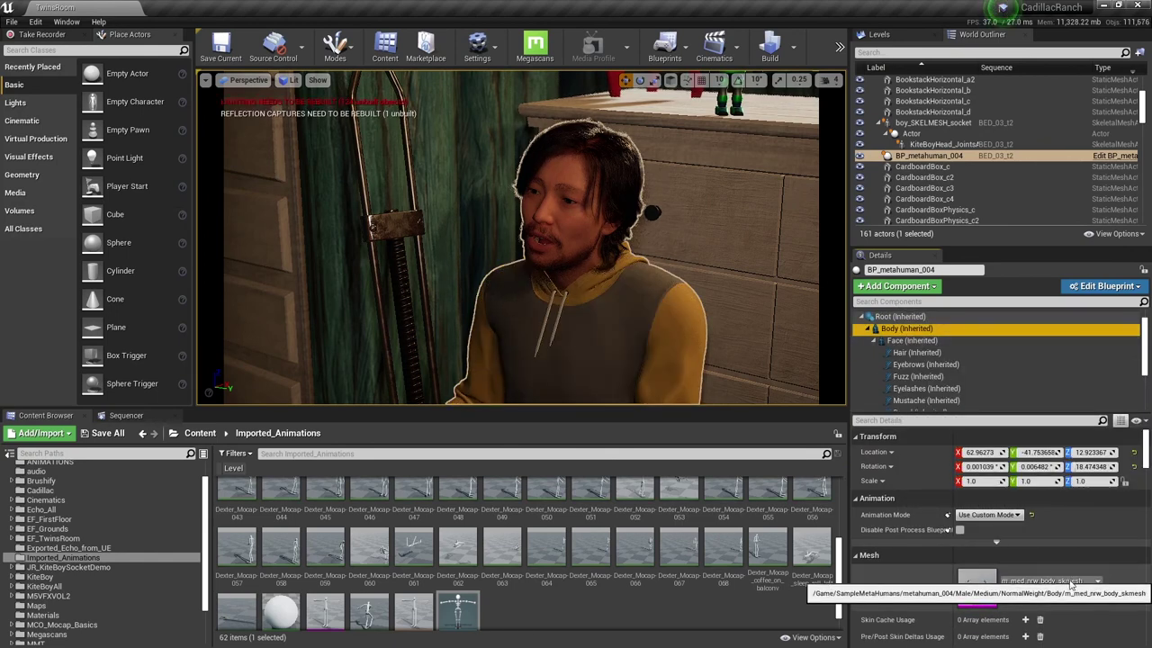
click(1022, 596)
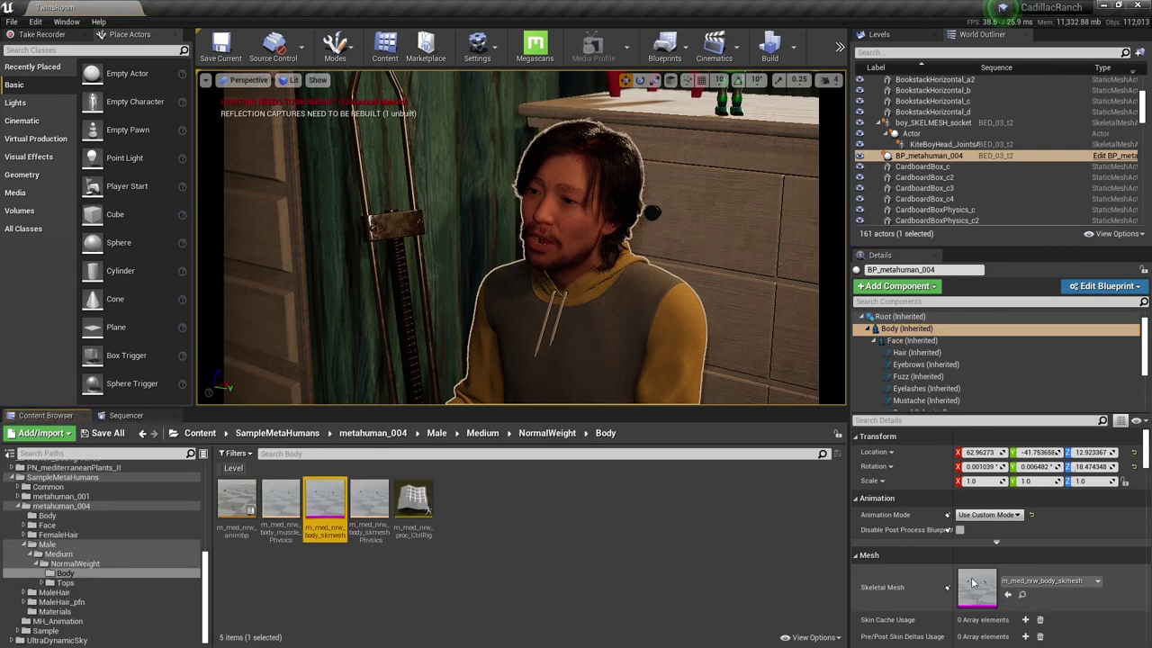
Find the skeleton assigned to m_med_nrw_body_skmesh and open metahuman_base_skel in the skeleton editor.
right_click(328, 508)
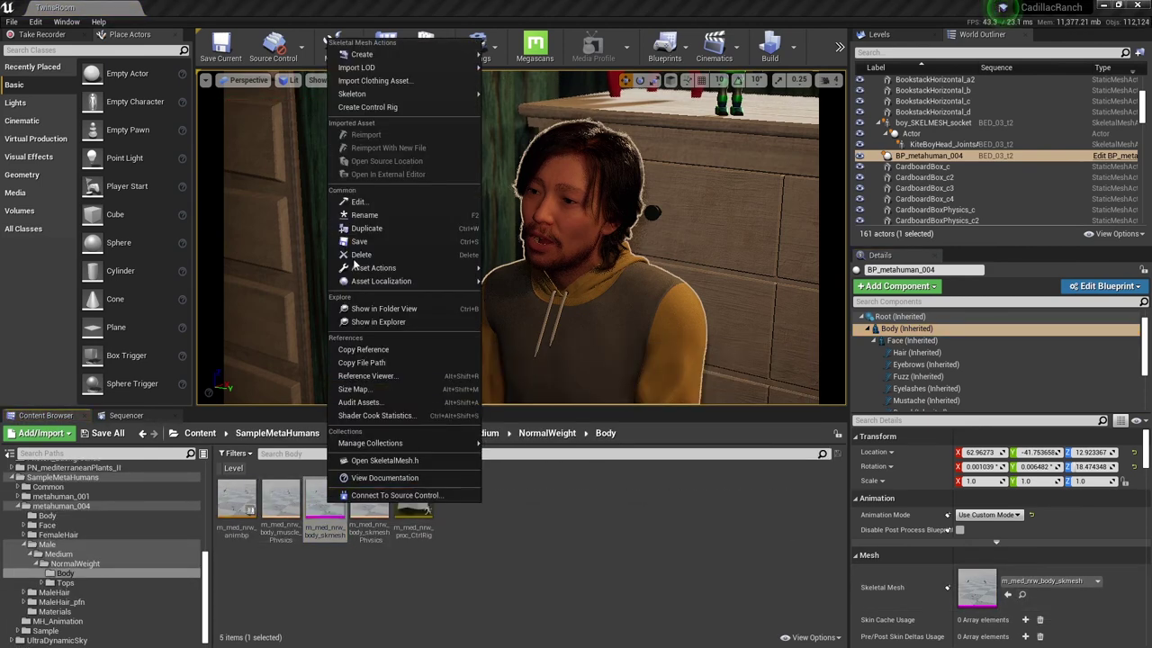
mouse_move(432, 94)
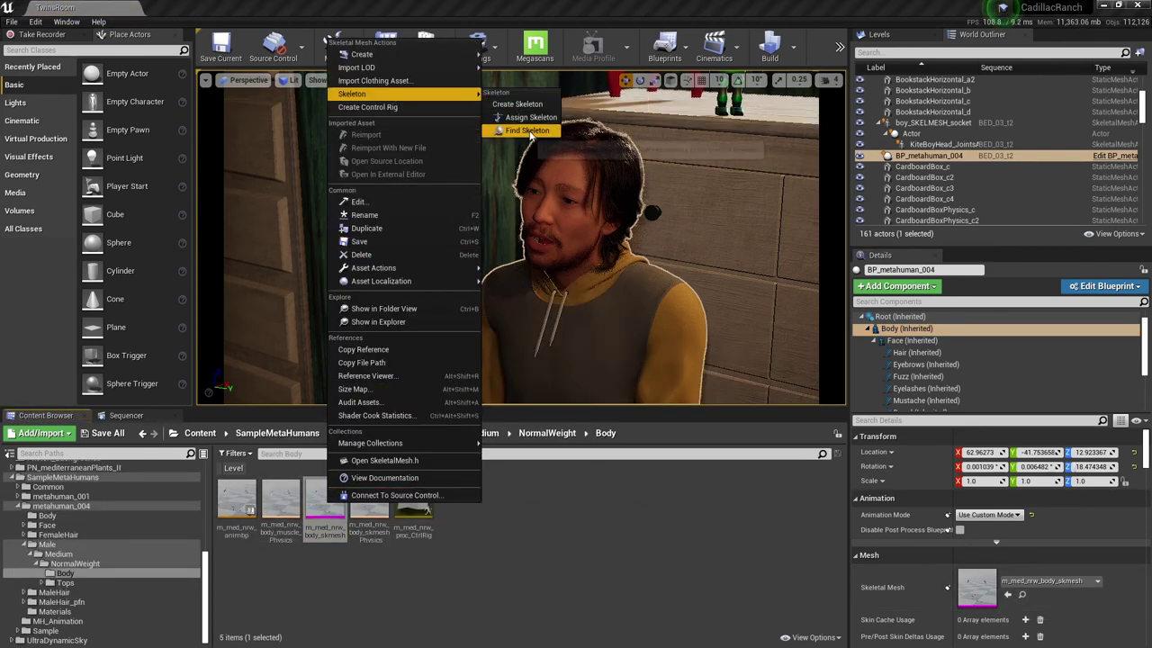
click(527, 131)
mouse_move(240, 501)
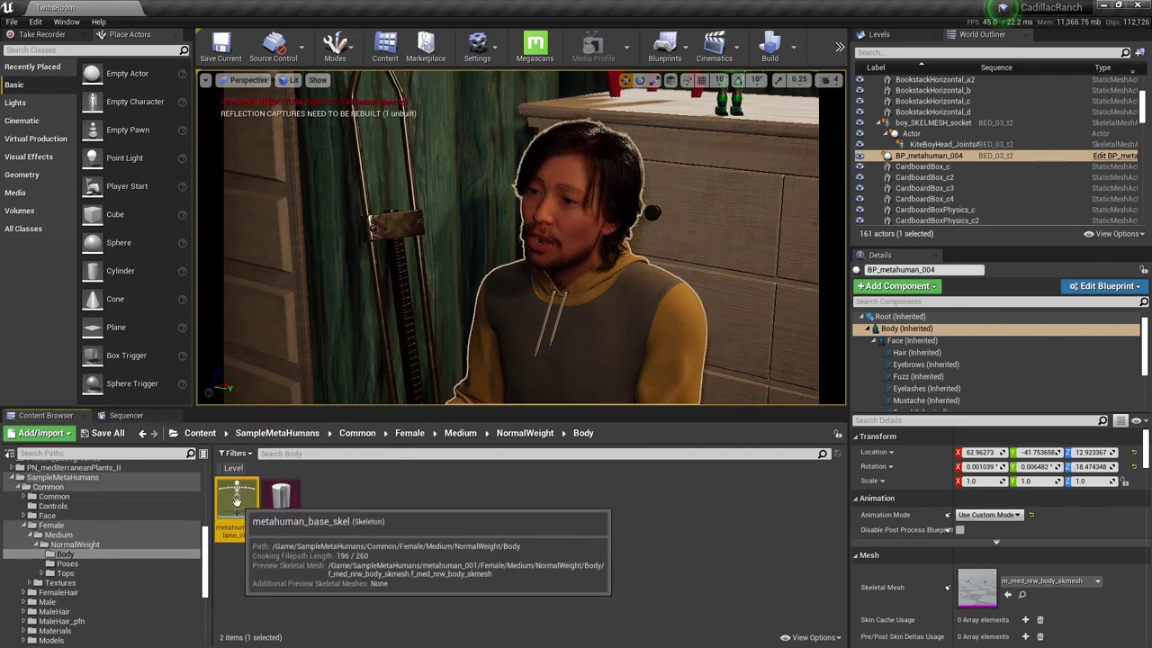
double_click(238, 501)
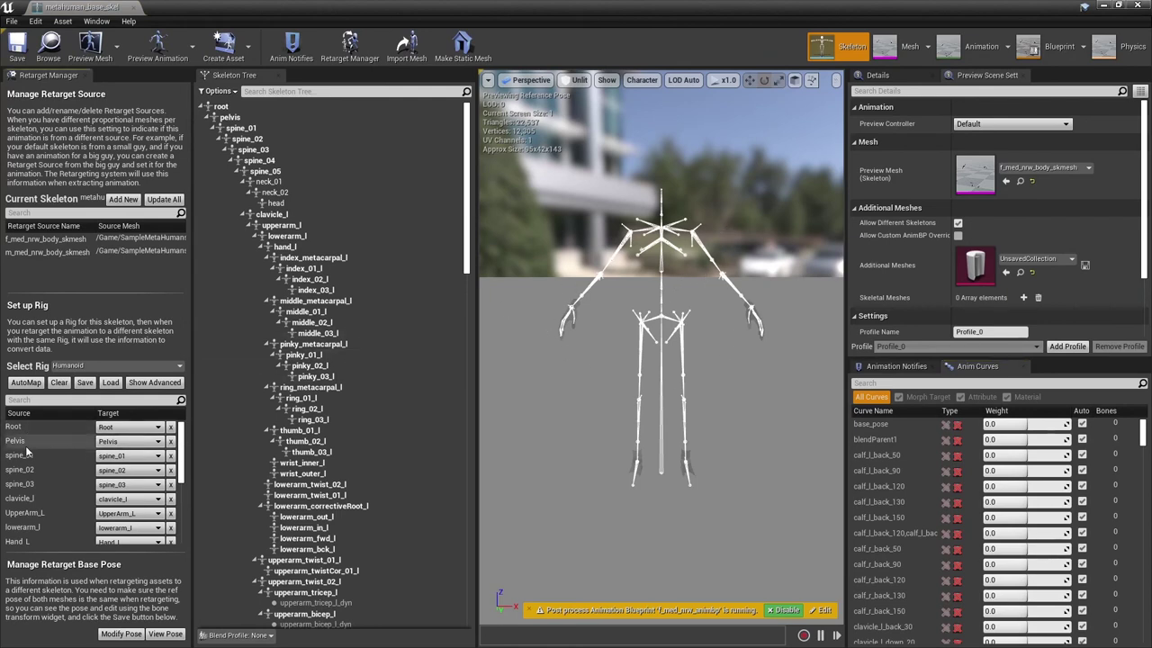
Examine the Humanoid rig's source-to-target bone mapping for metahuman_base_skel, from Root down to Foot_R.
click(48, 513)
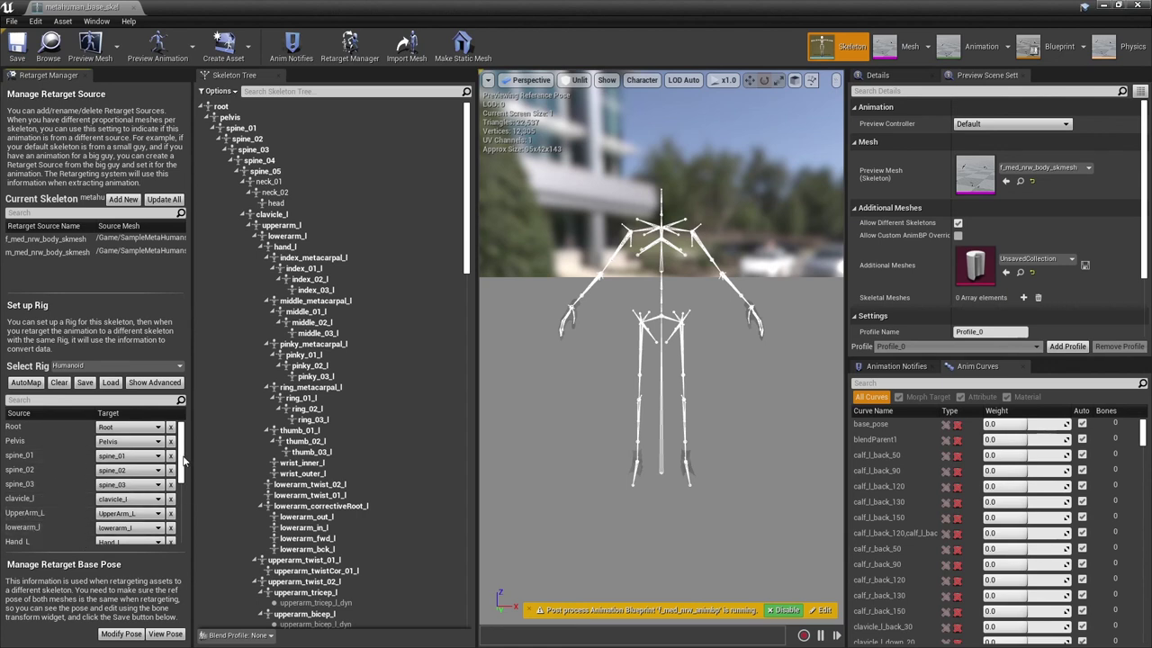
drag(183, 457, 158, 531)
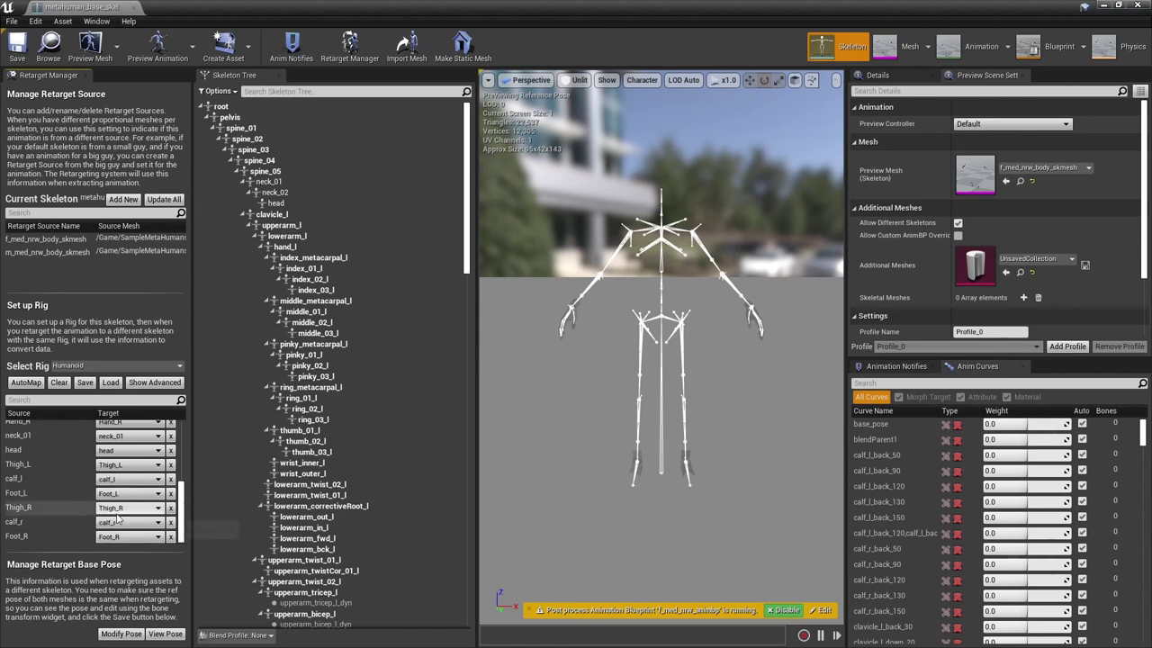
drag(178, 520, 186, 451)
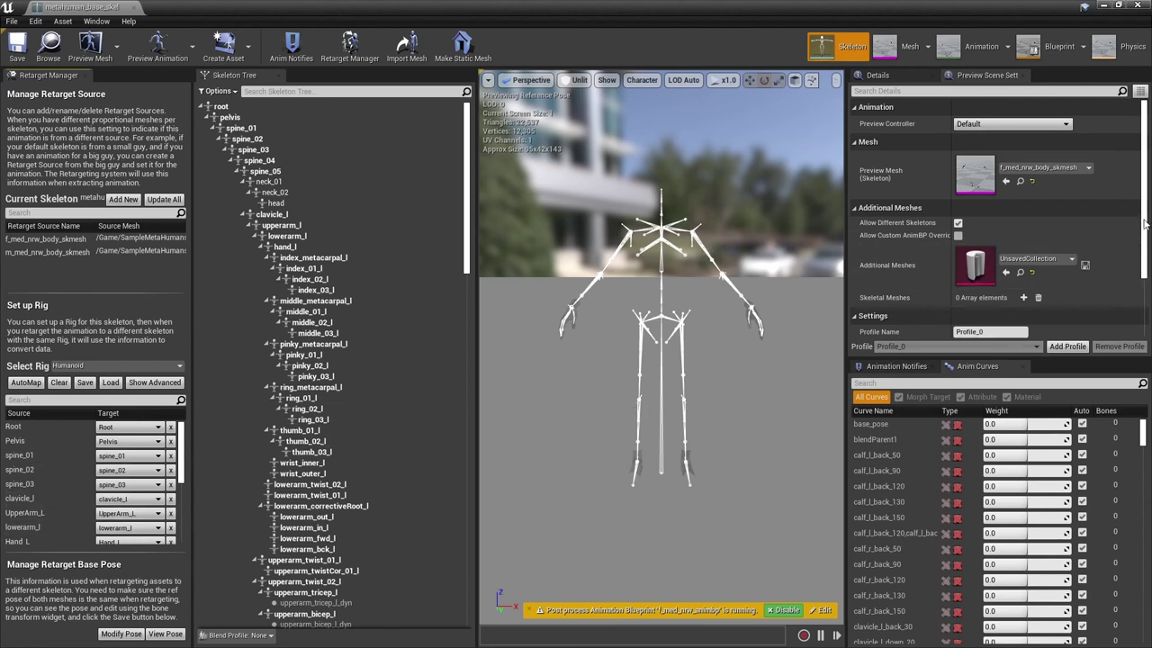
Add m_med_nrw_top_hoodie as an additional skeletal mesh in the preview scene, and close the skeleton editor.
scroll(1145, 225, down, 2)
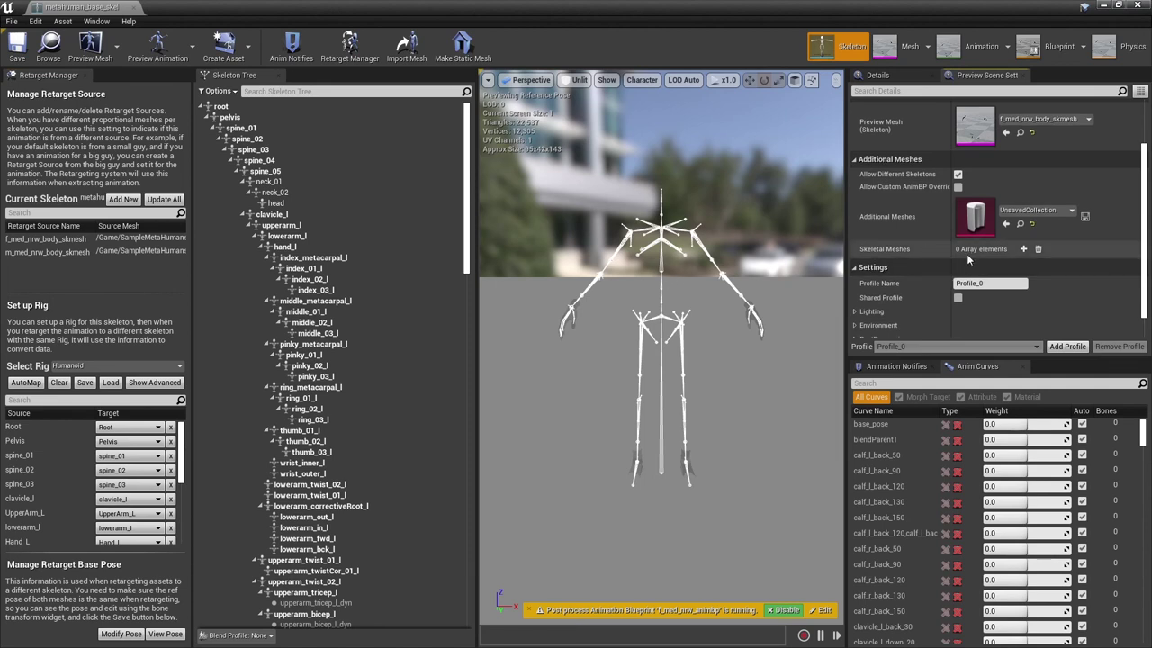
click(1022, 250)
click(1076, 274)
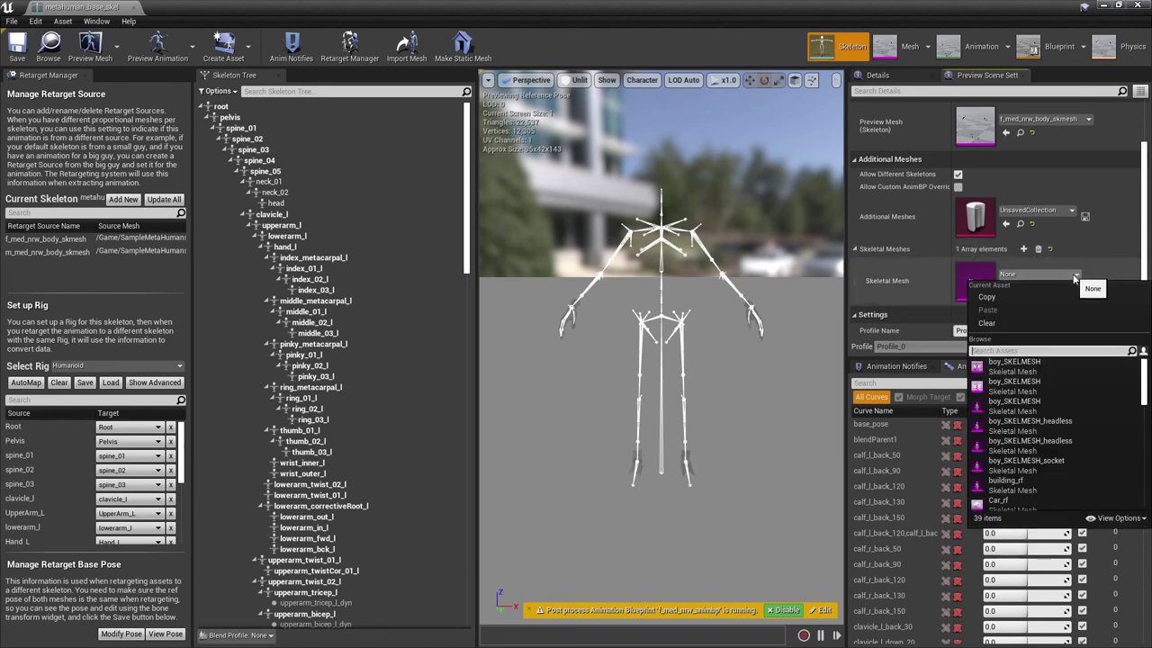
drag(1141, 378, 1136, 457)
click(1031, 467)
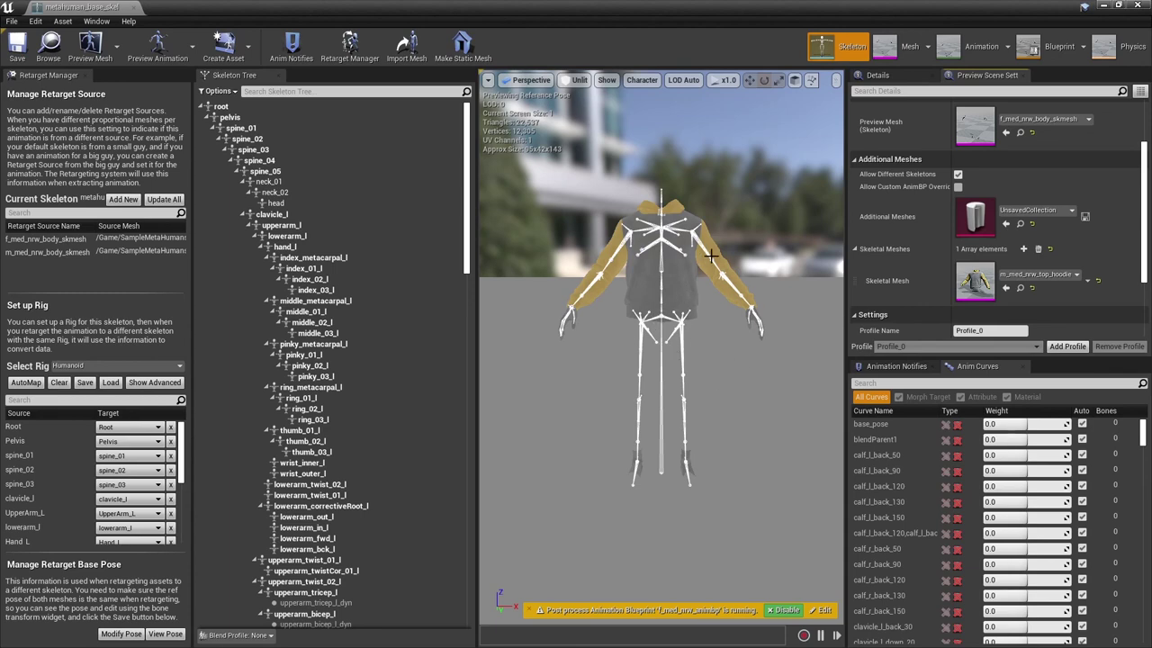
click(1139, 7)
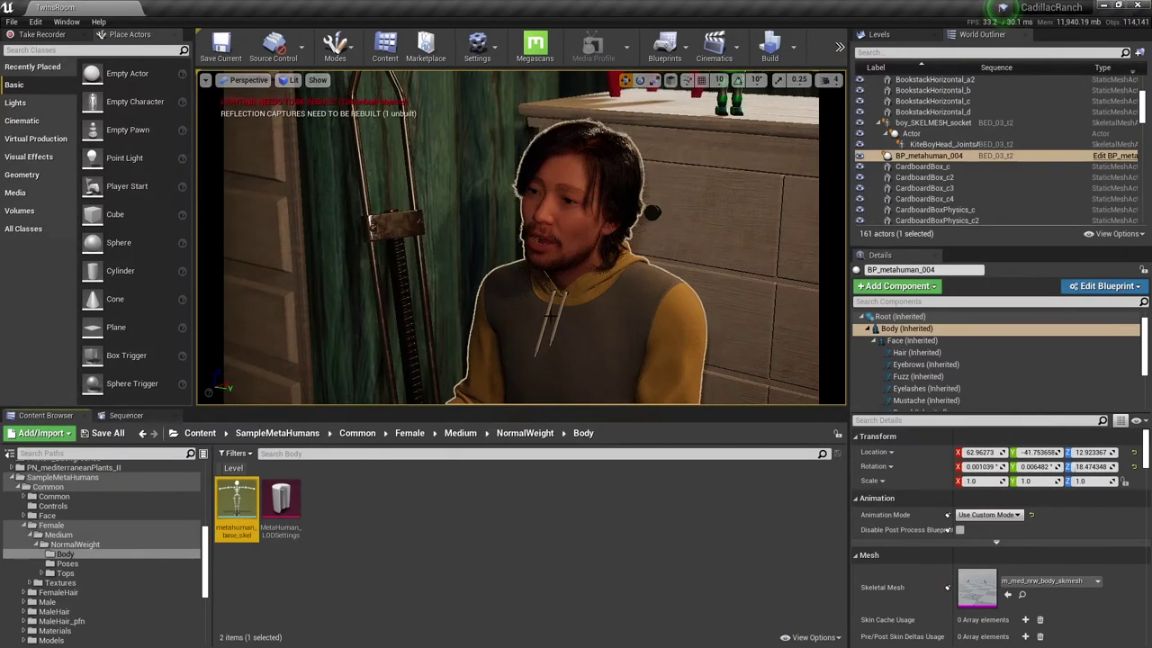
Scrub the BED_03_t2 sequence to frame 111 and view the Body track's animation baking and control rig options.
click(132, 420)
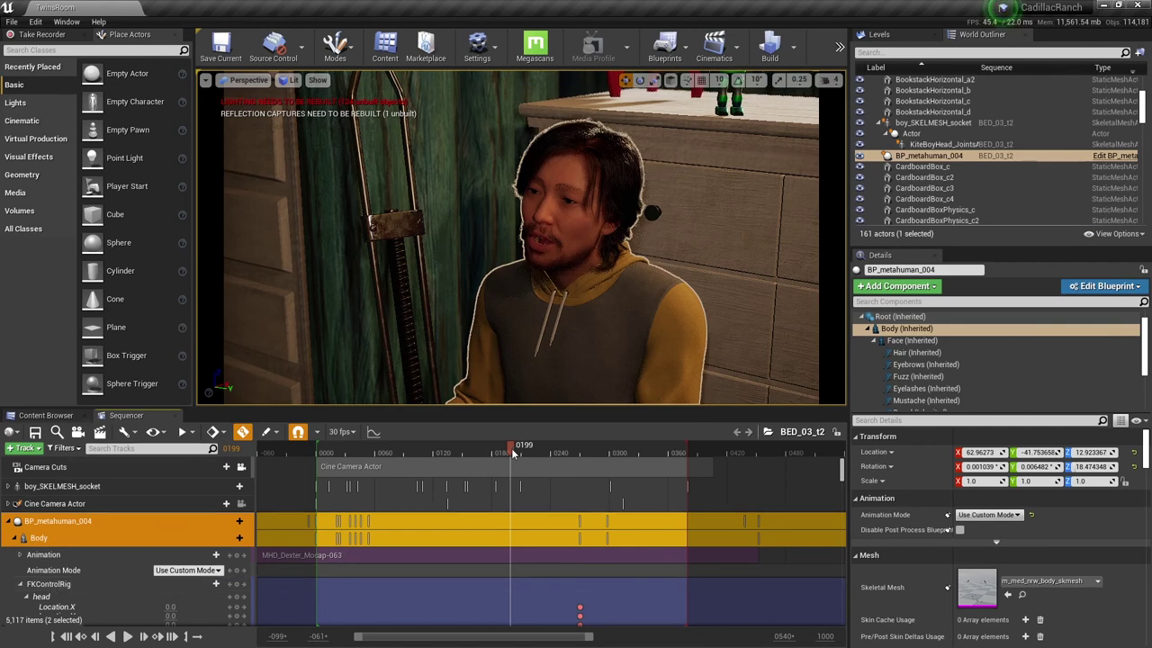
drag(511, 448, 425, 453)
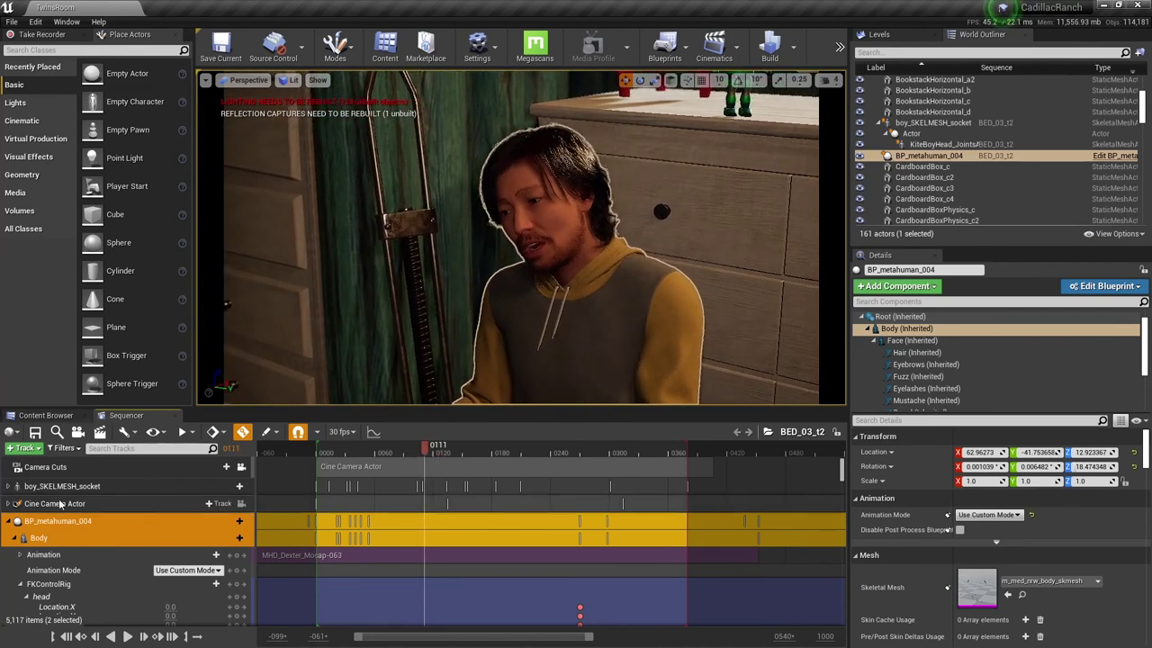
right_click(58, 537)
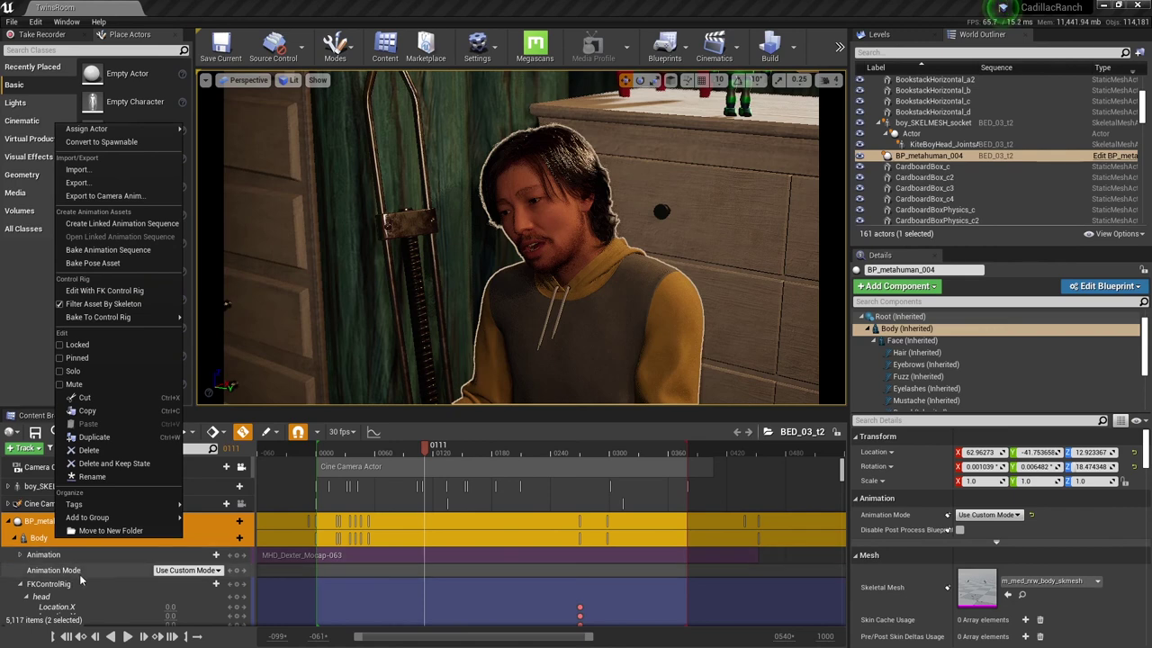
click(846, 475)
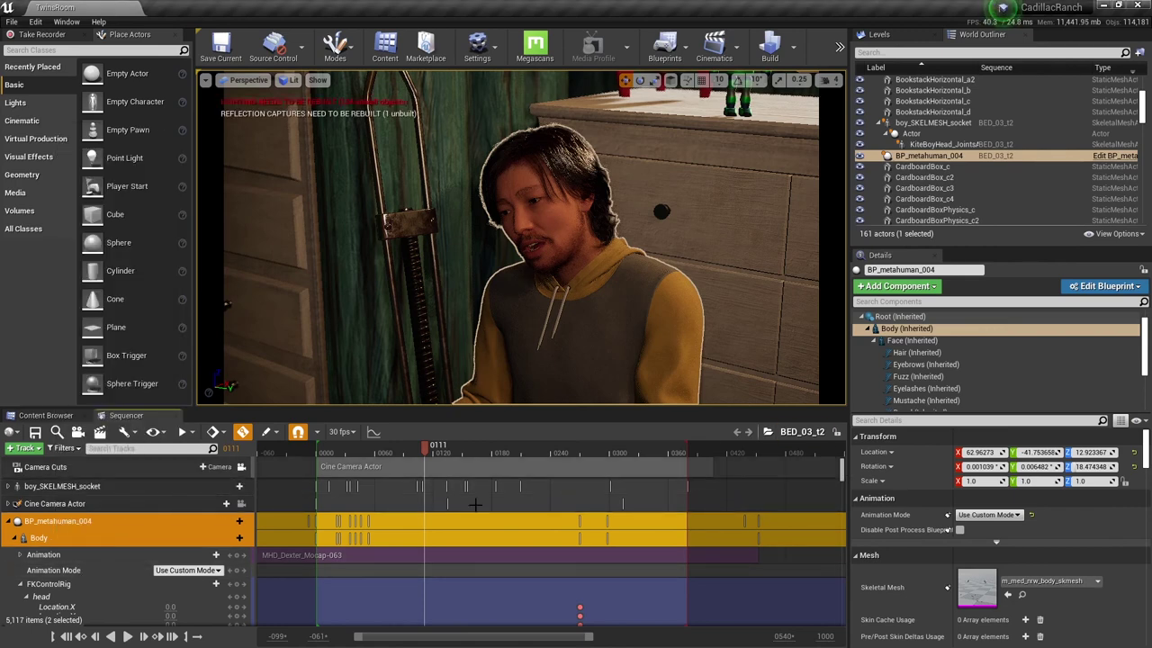
Examine the FKControlRig track's options and the head bone's keyframes, and scrub the sequence to frame 25.
right_click(51, 586)
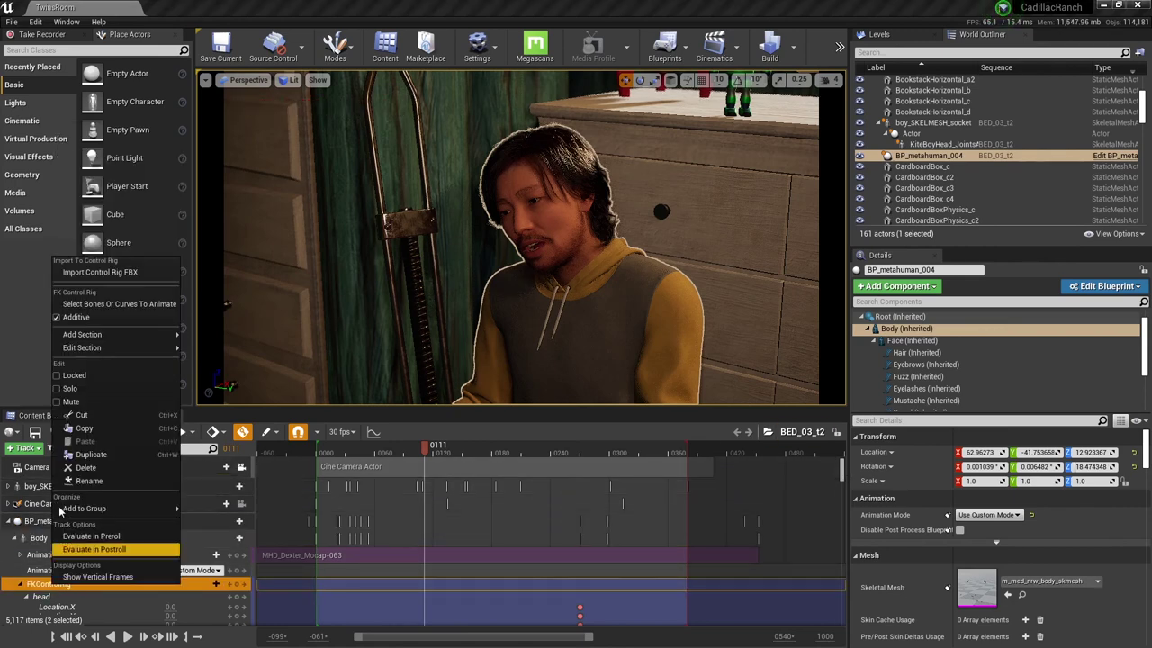
click(33, 584)
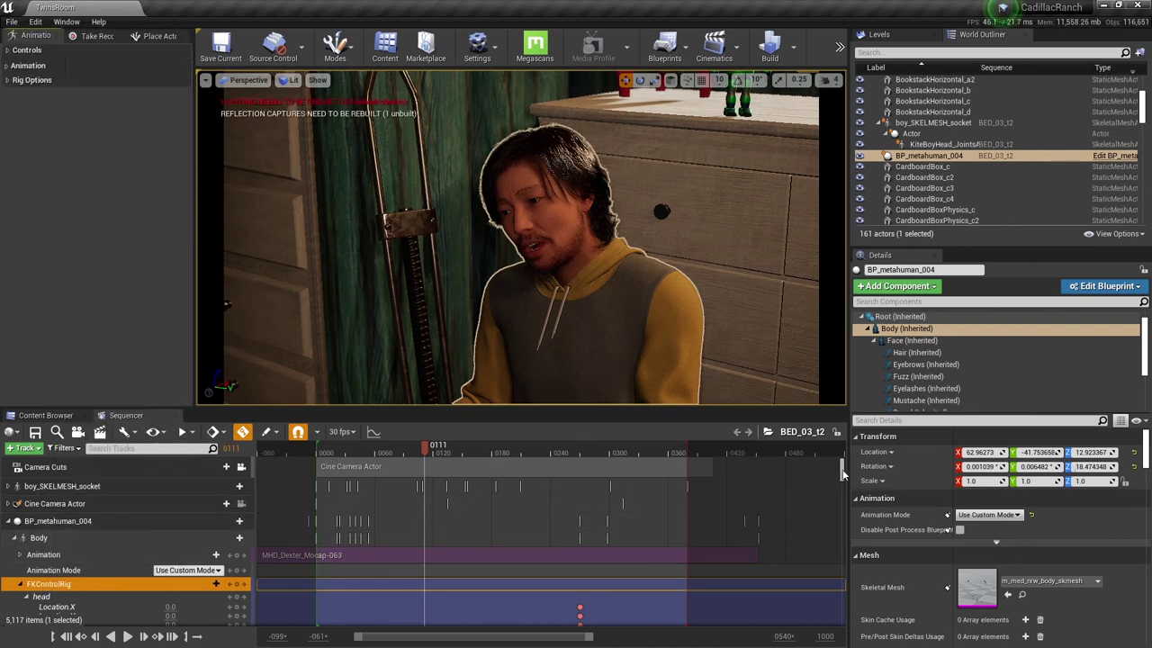
scroll(843, 475, down, 5)
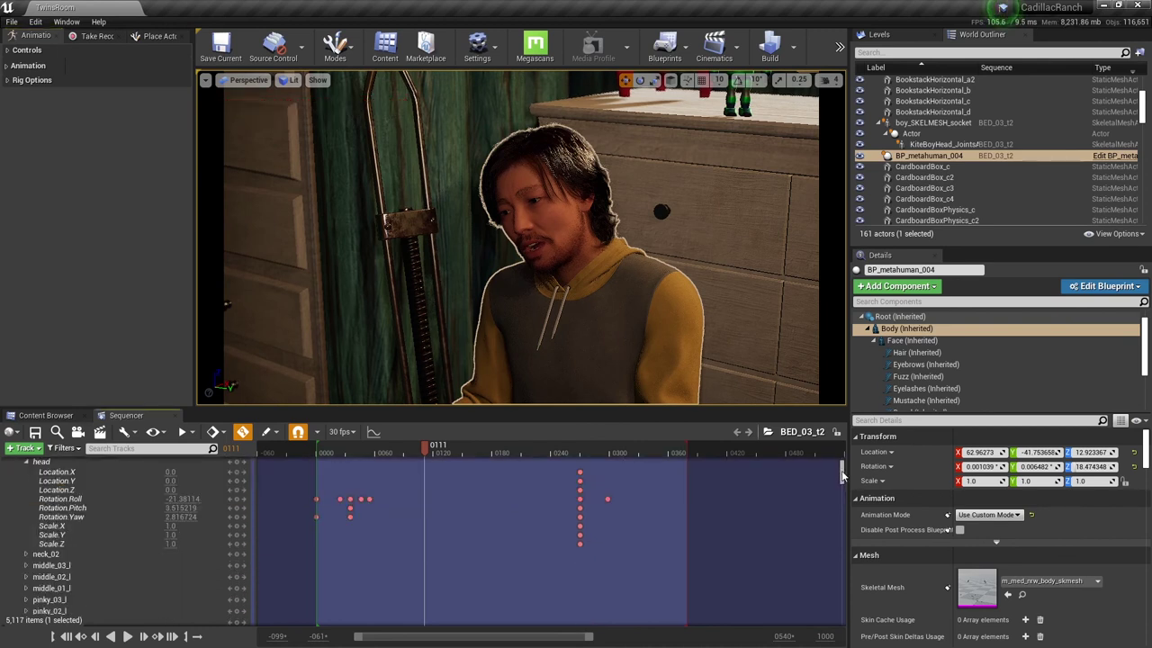
scroll(843, 474, up, 5)
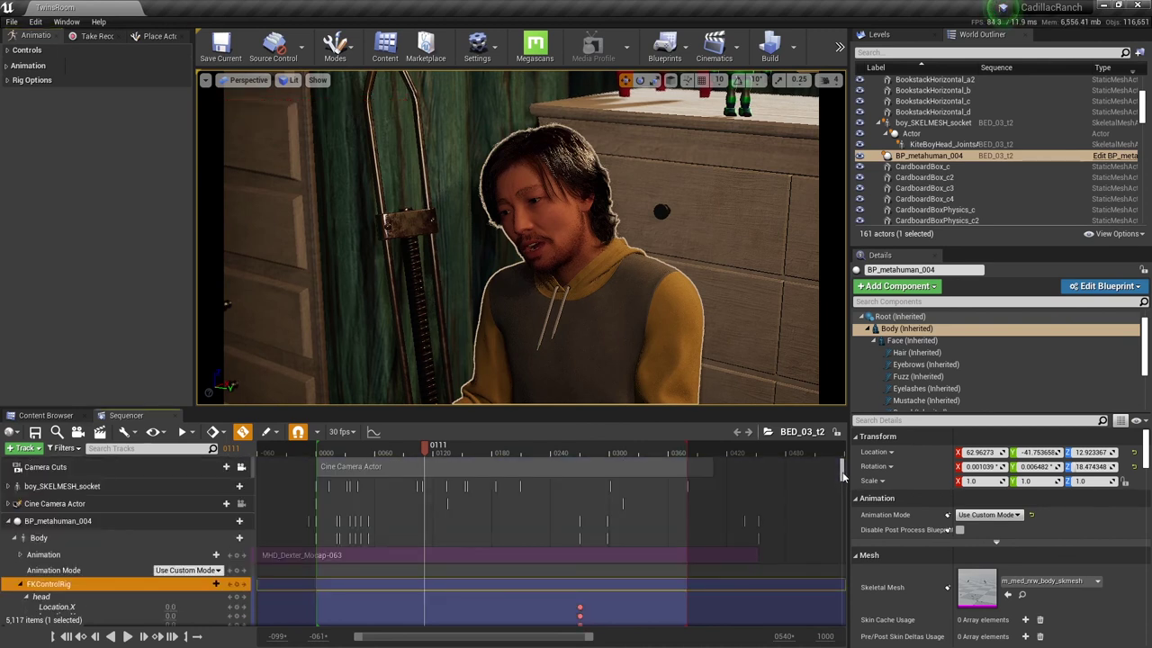
scroll(843, 475, down, 10)
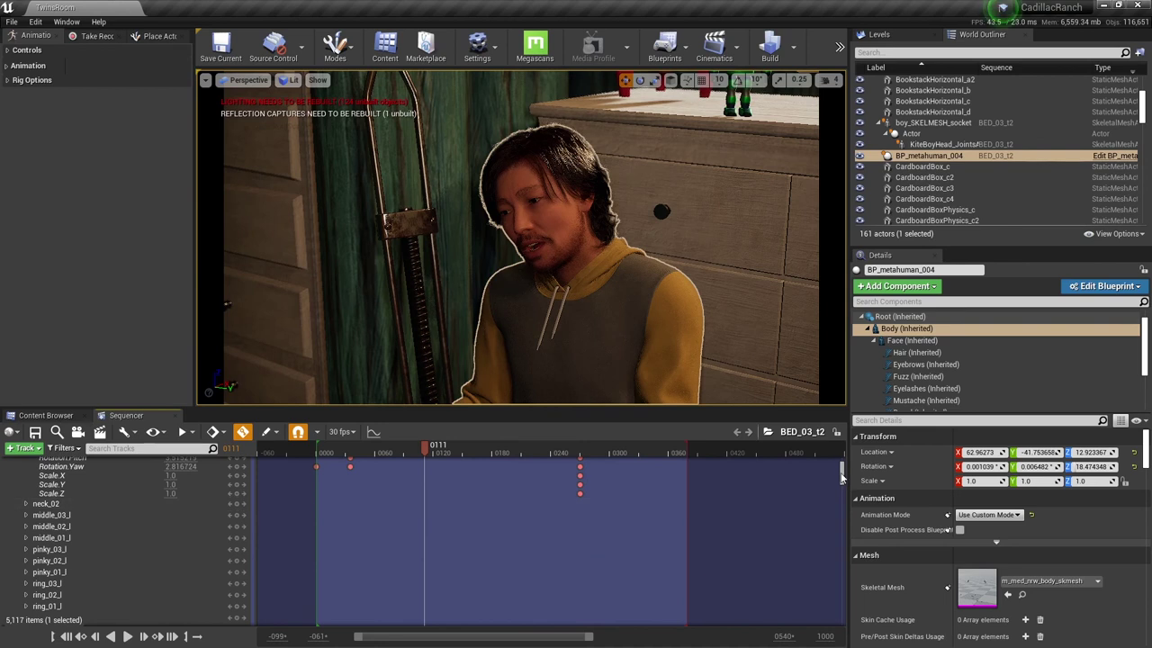
click(68, 495)
scroll(69, 496, up, 5)
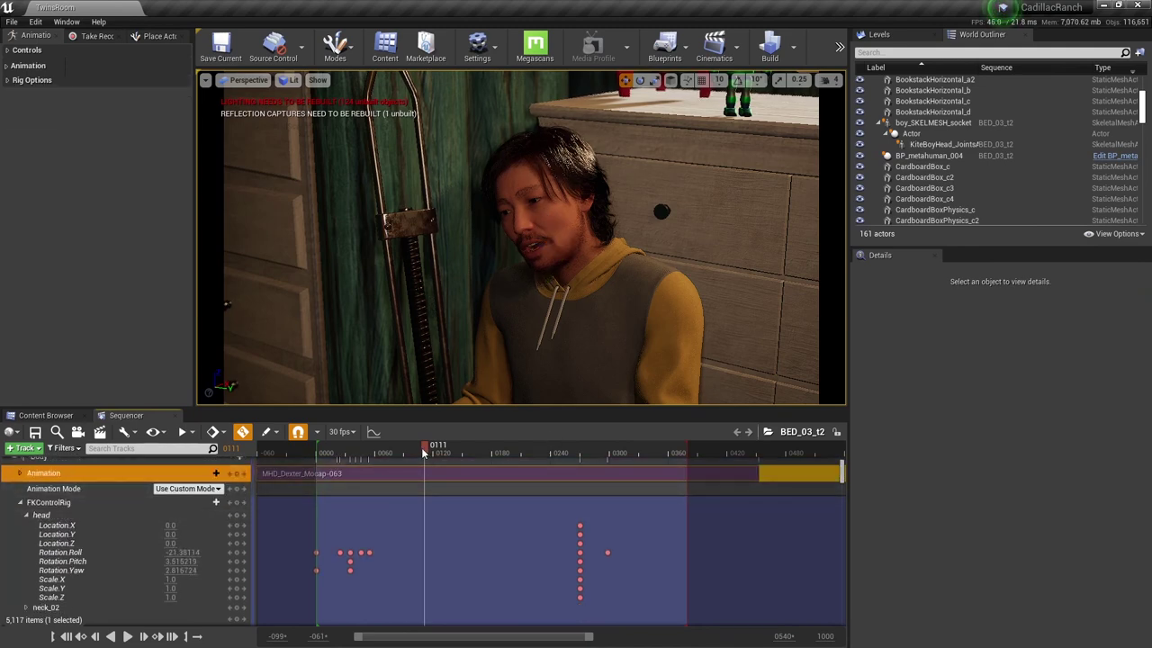
drag(423, 452, 340, 459)
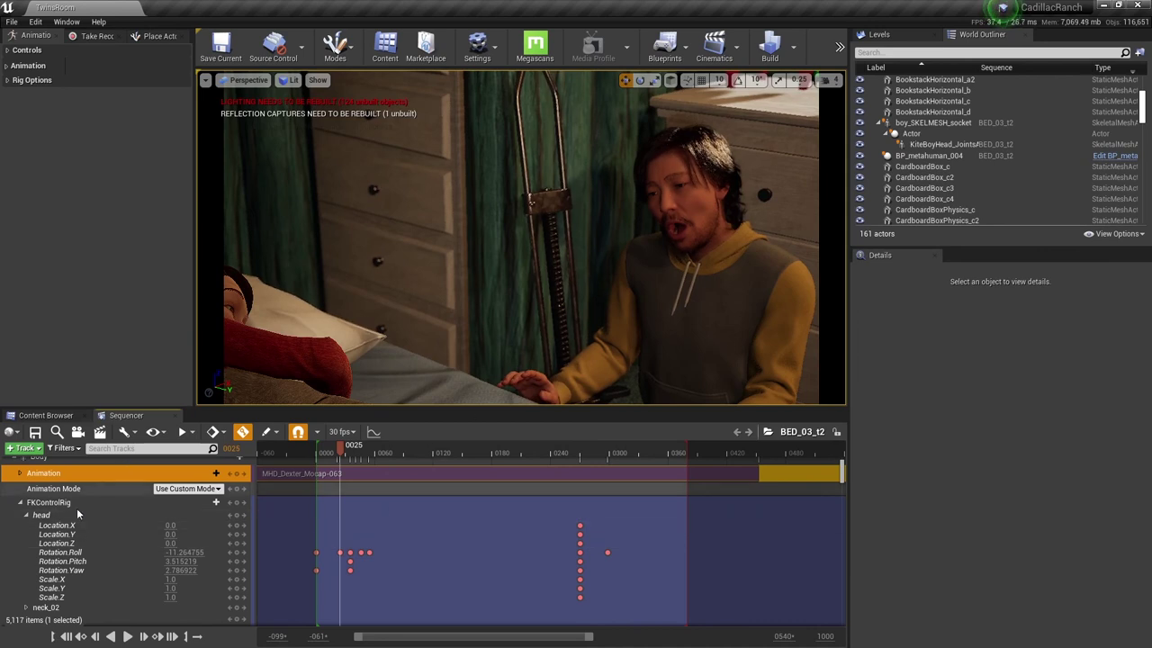
Collapse the head and FKControlRig tracks and select the Face's Animation track holding MHD_son_im_sorry.
click(26, 515)
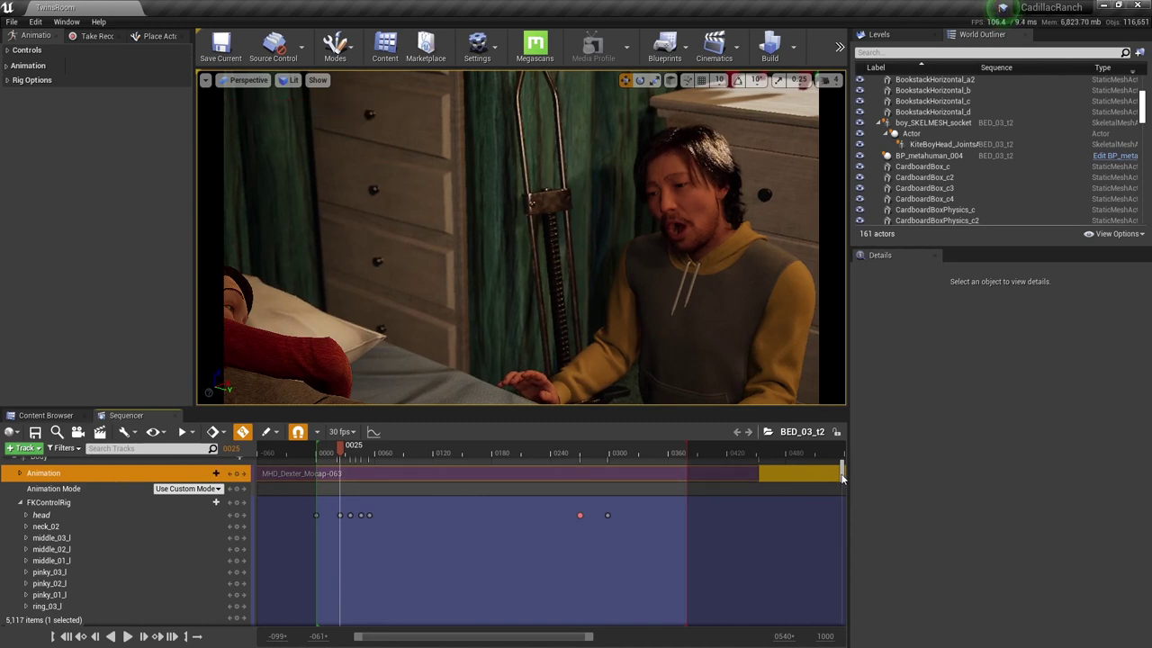
click(19, 502)
click(14, 519)
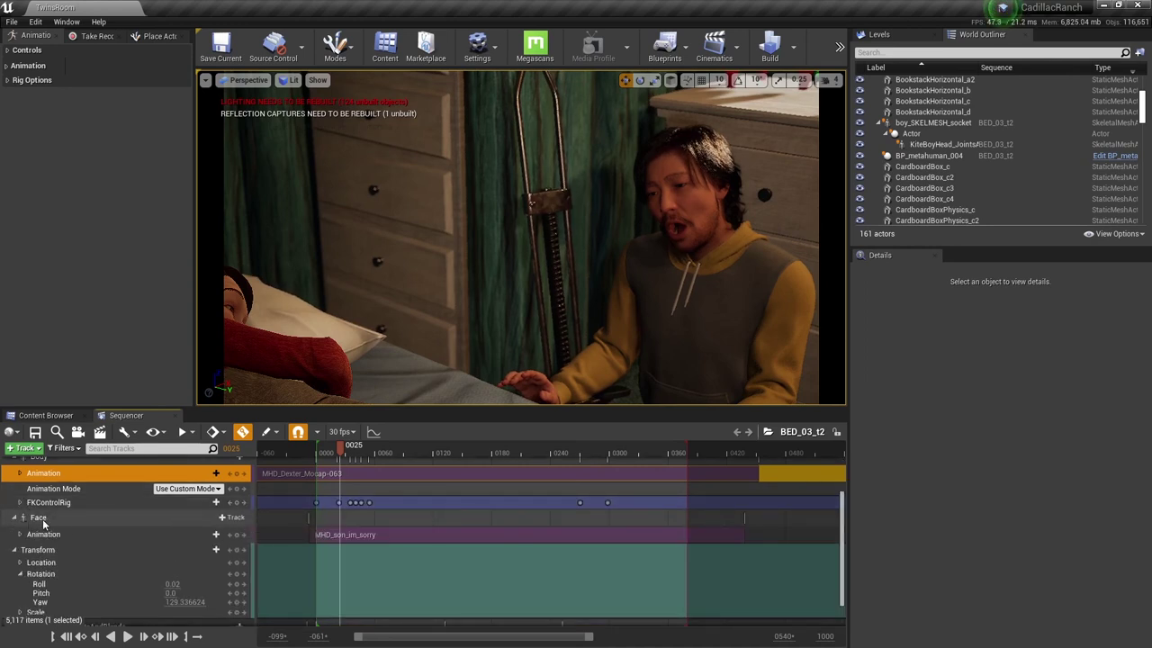
click(51, 537)
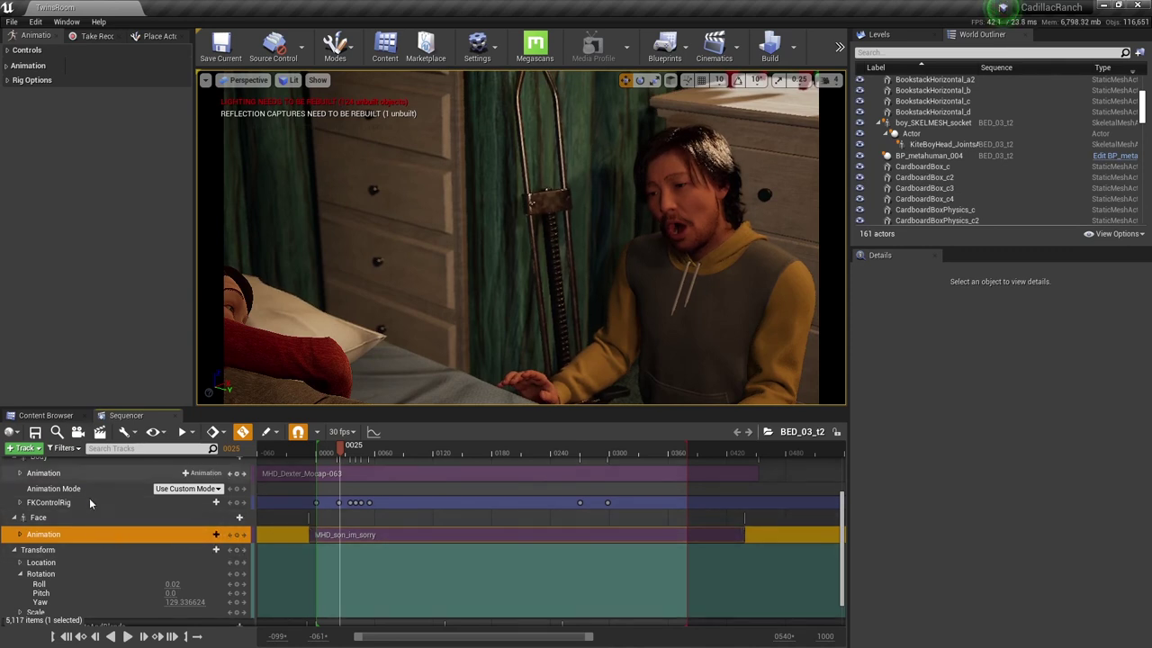
Search the ANIMATIONS folder for "son" and open the MHD_son_im_sorry animation.
click(45, 417)
scroll(206, 511, up, 5)
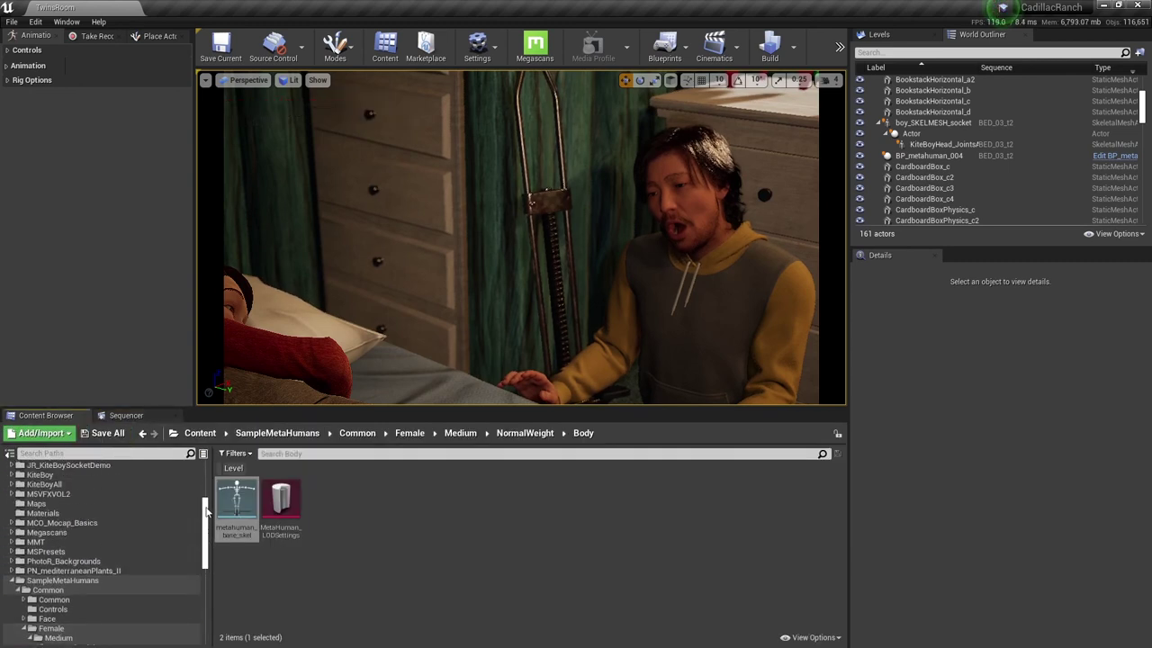
scroll(206, 511, up, 6)
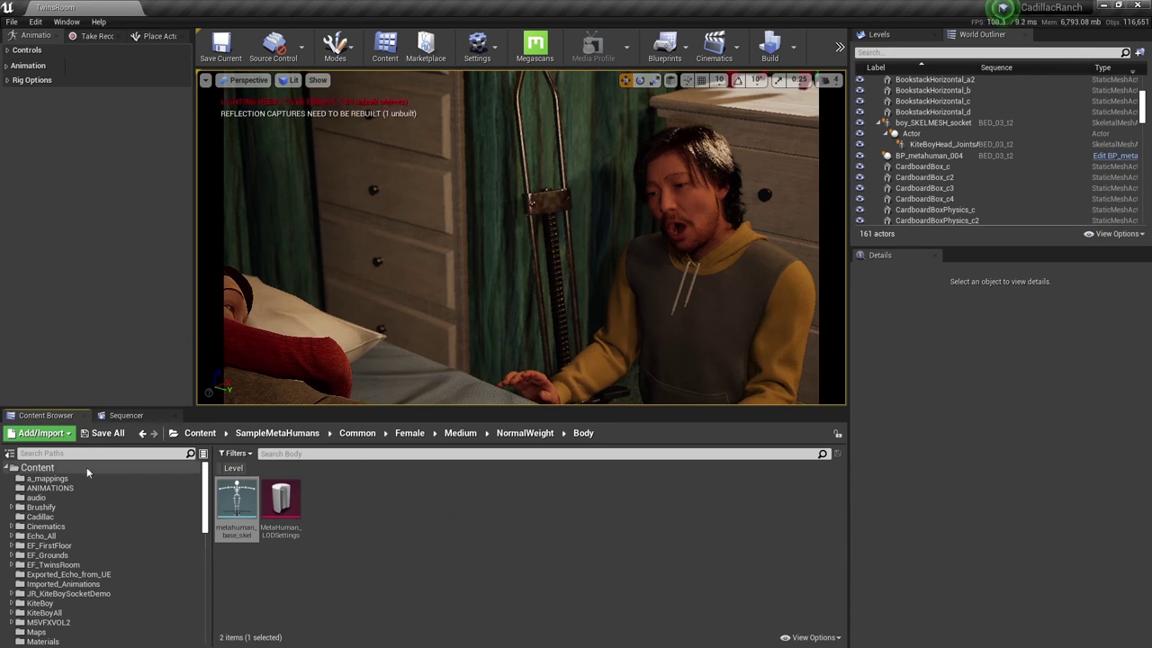
click(49, 488)
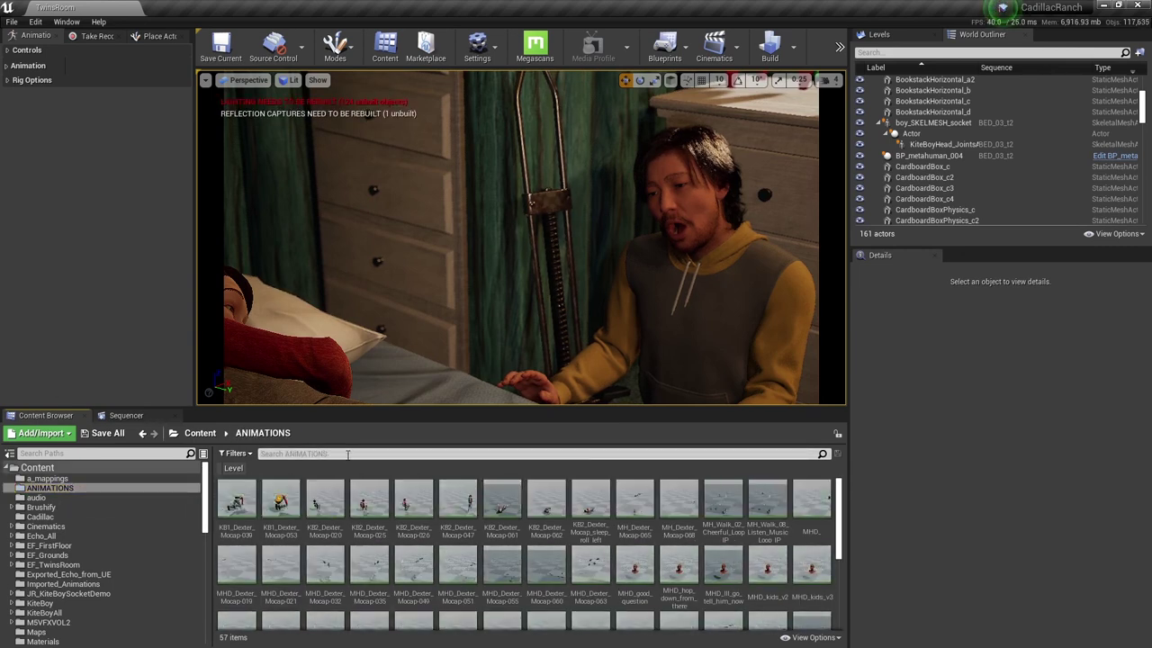
click(341, 455)
text(son)
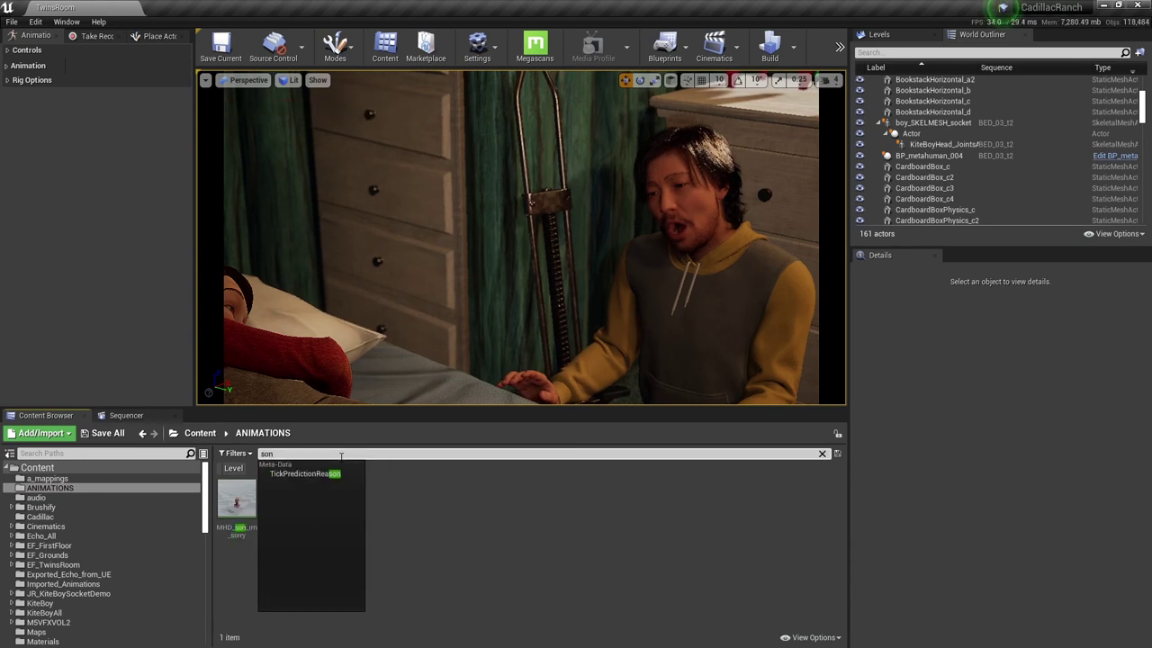
double_click(236, 504)
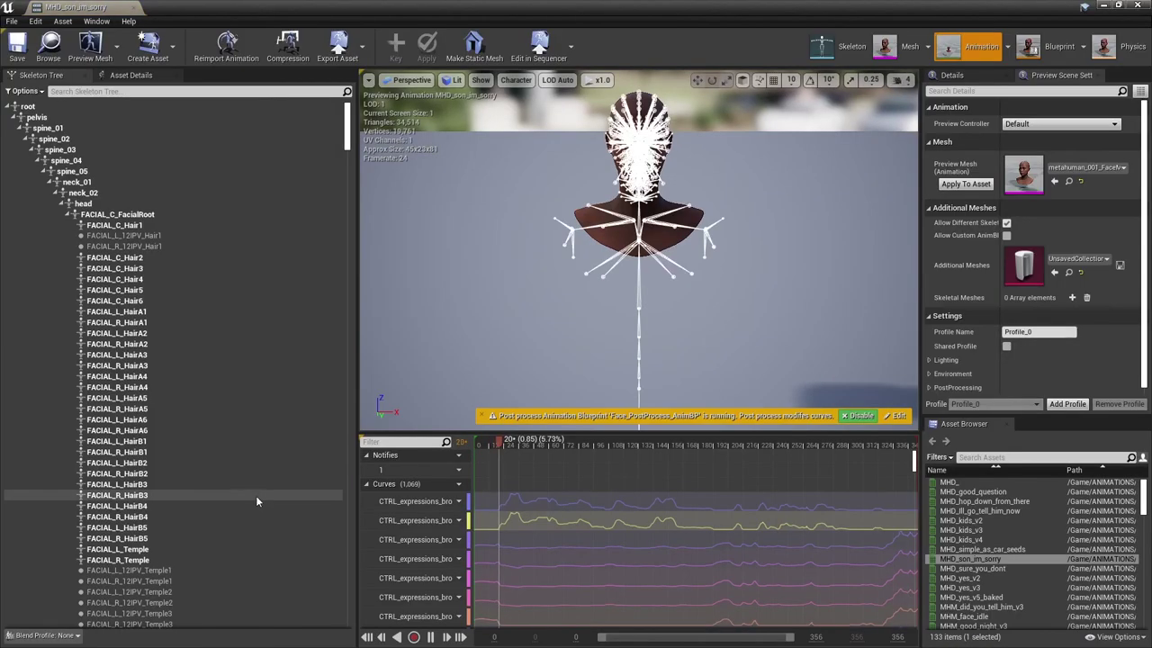
Hide the bones in the animation preview and frame the MetaHuman's face up close.
click(515, 80)
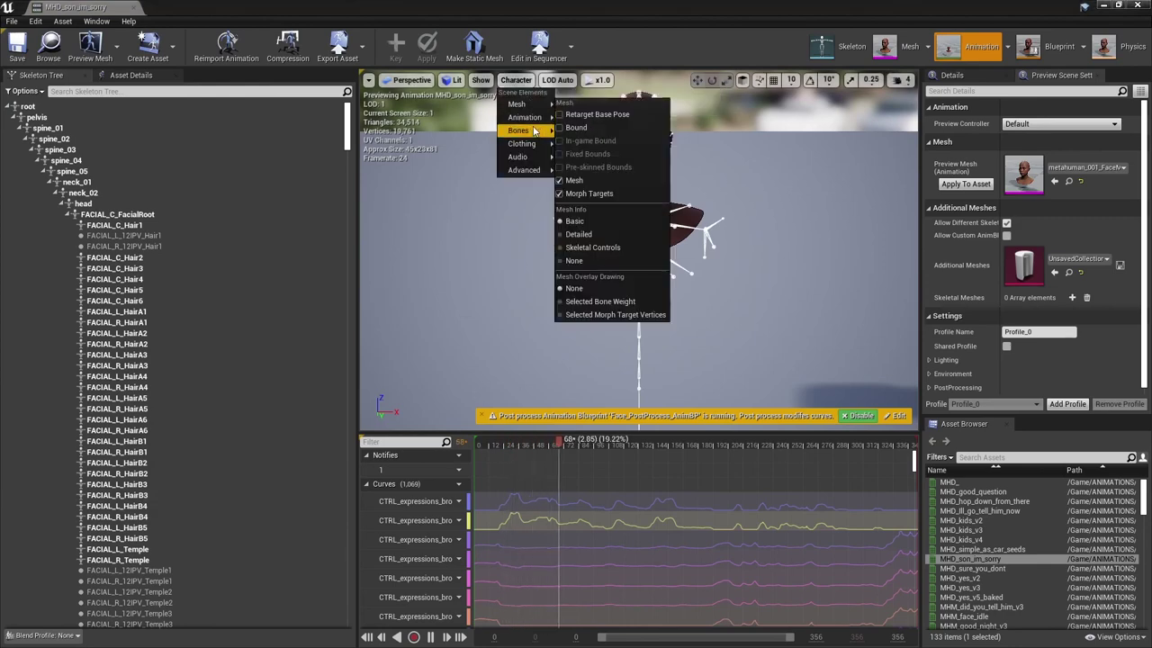
mouse_move(526, 130)
click(587, 194)
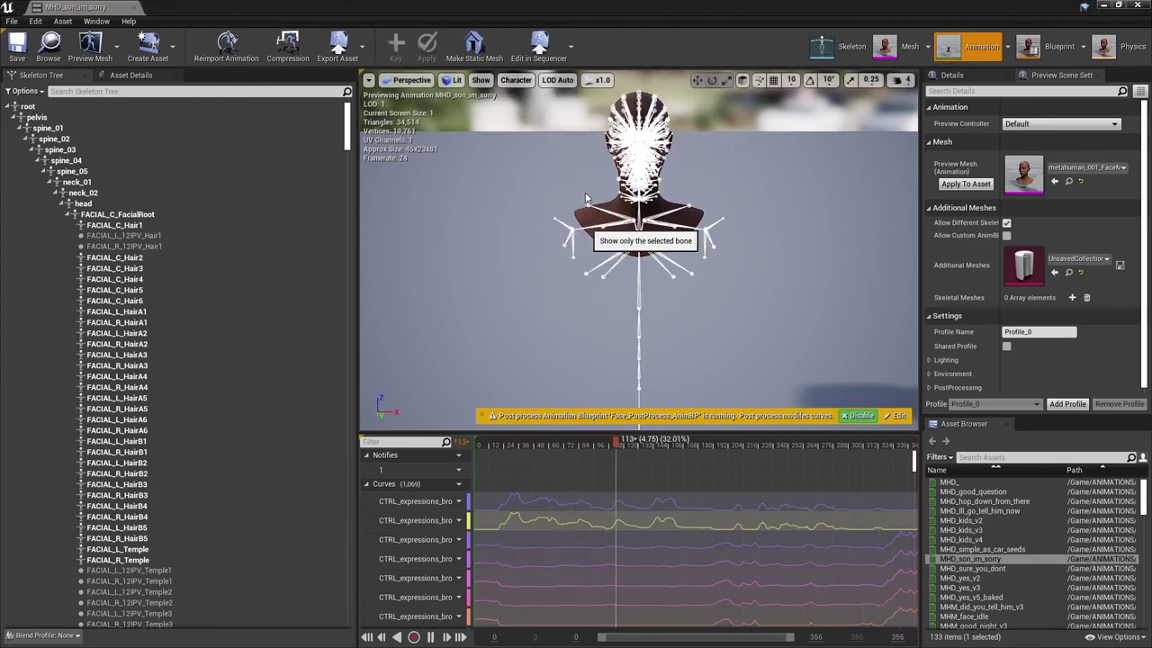
scroll(728, 135, up, 6)
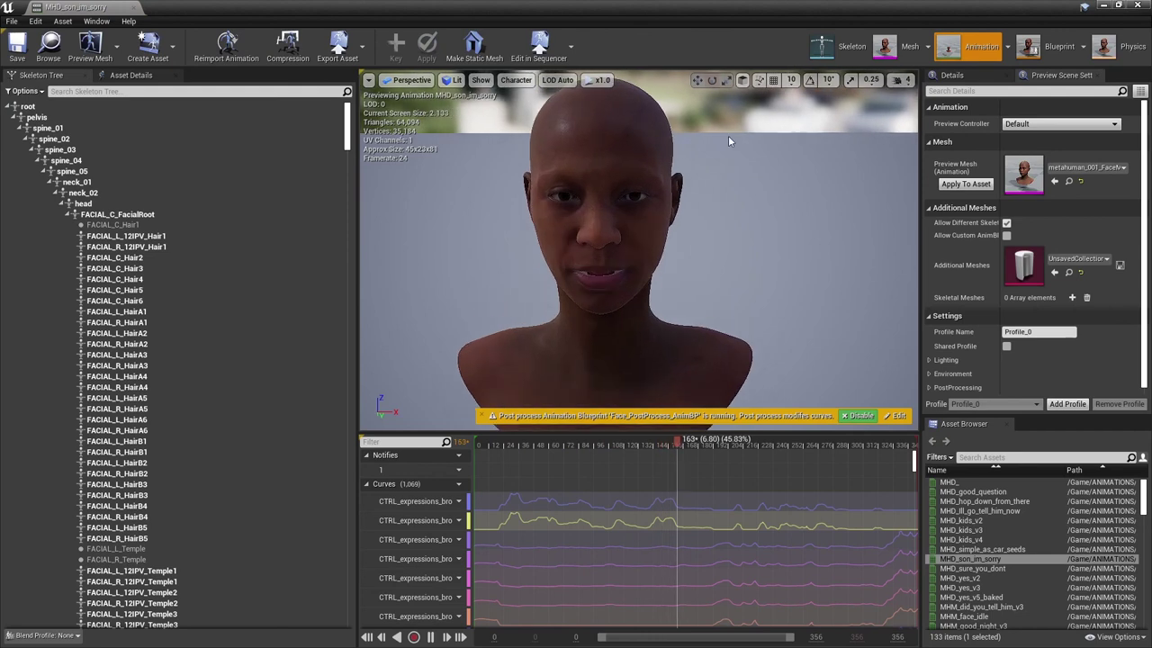
scroll(728, 135, down, 3)
middle_drag(664, 120, 731, 142)
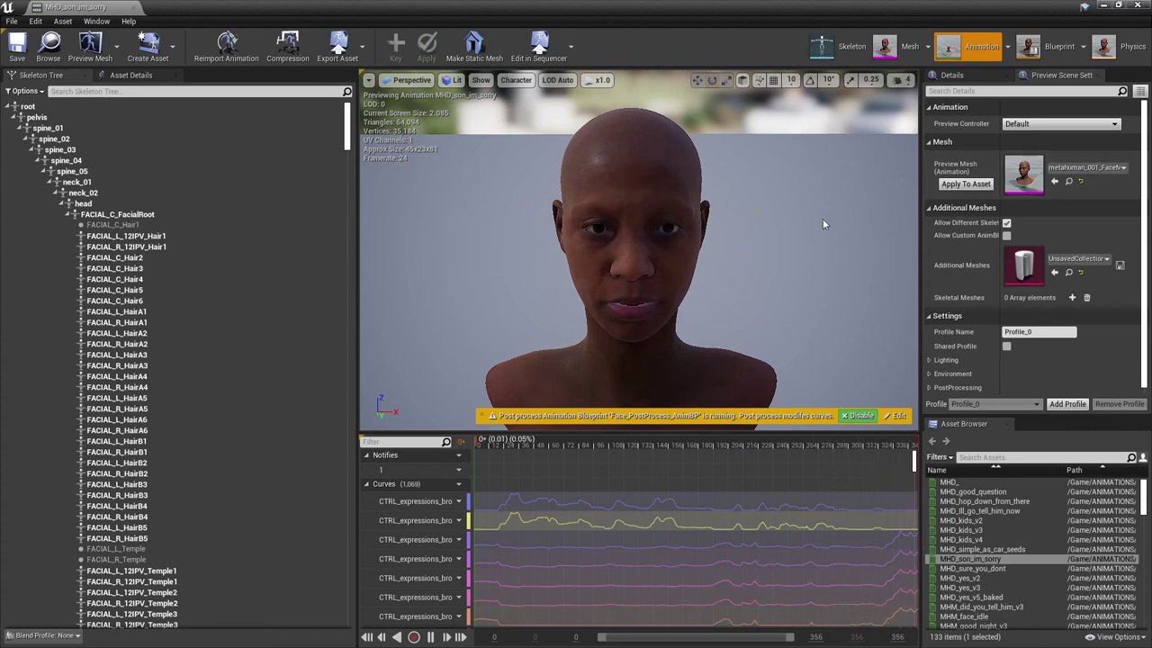
Preview the facial animation on metahuman_004_FaceMesh, switch back to metahuman_001_FaceMesh, and close the animation editor.
click(1084, 168)
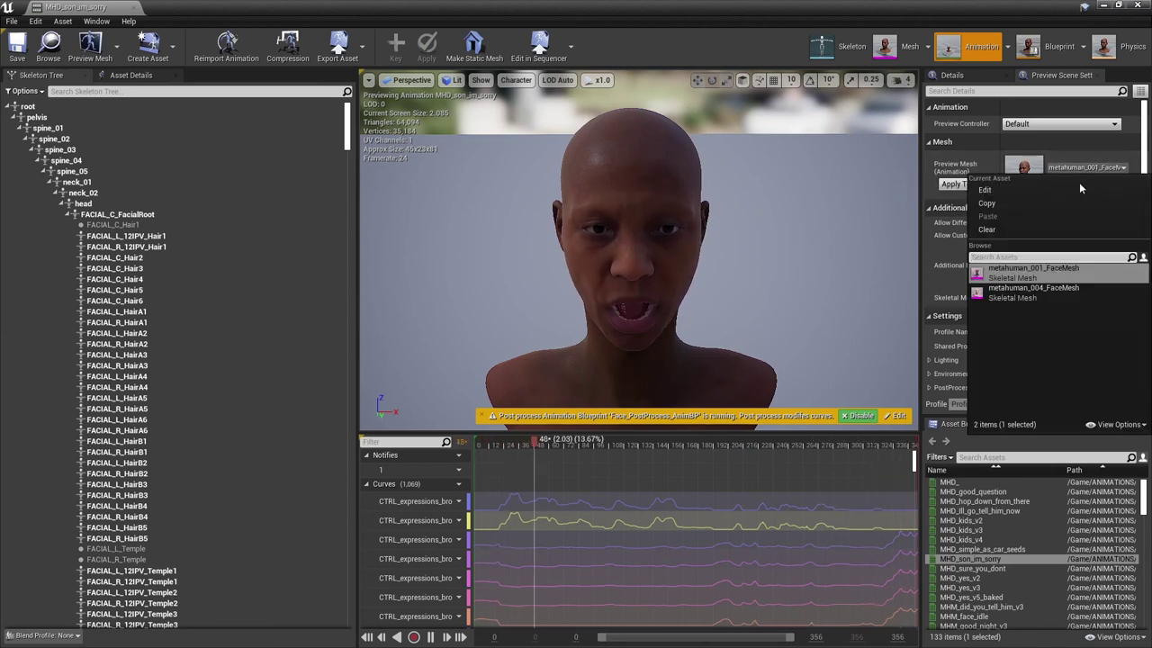
click(1030, 290)
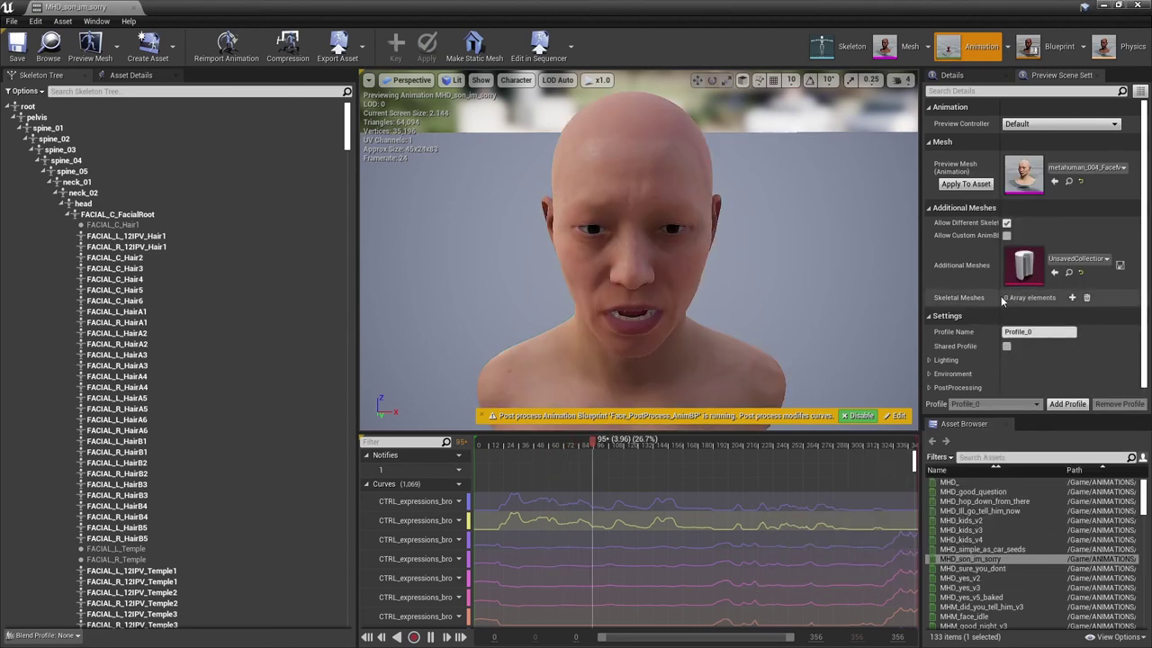
click(1084, 167)
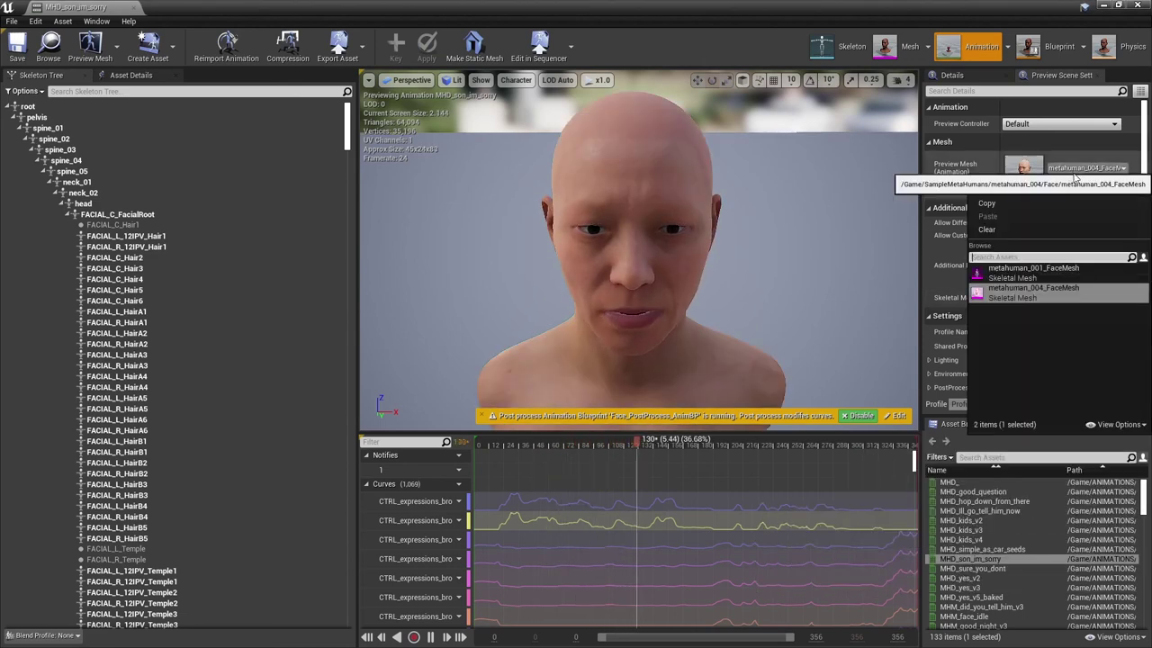
click(1033, 275)
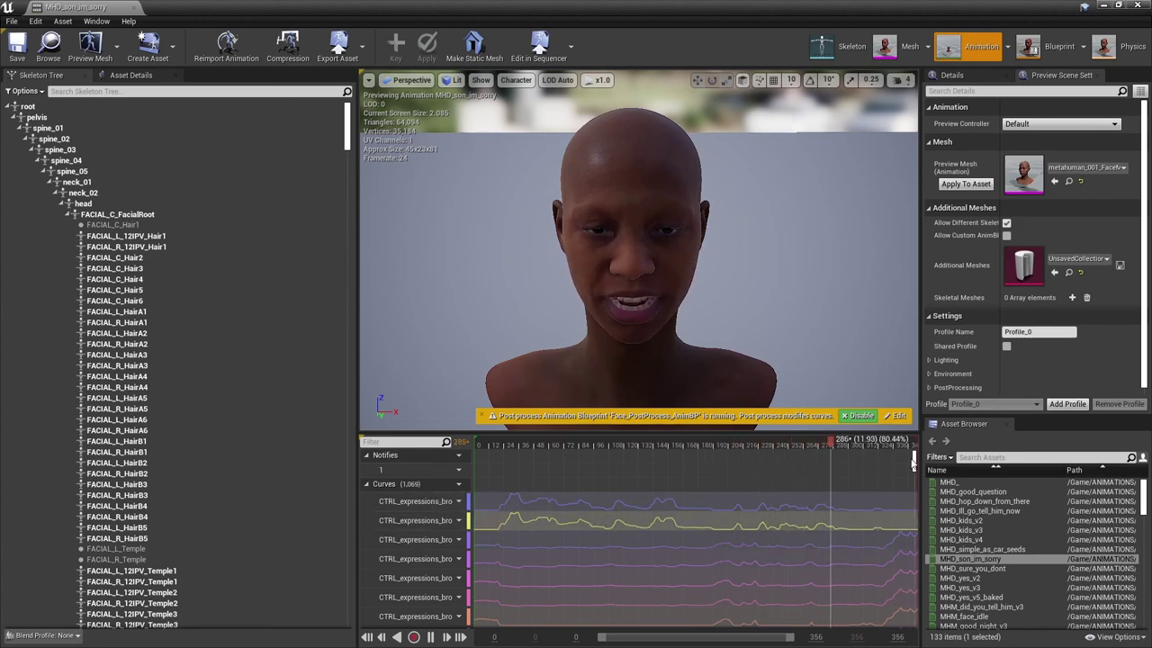
mouse_move(914, 462)
mouse_down()
mouse_move(914, 477)
mouse_move(918, 449)
mouse_up()
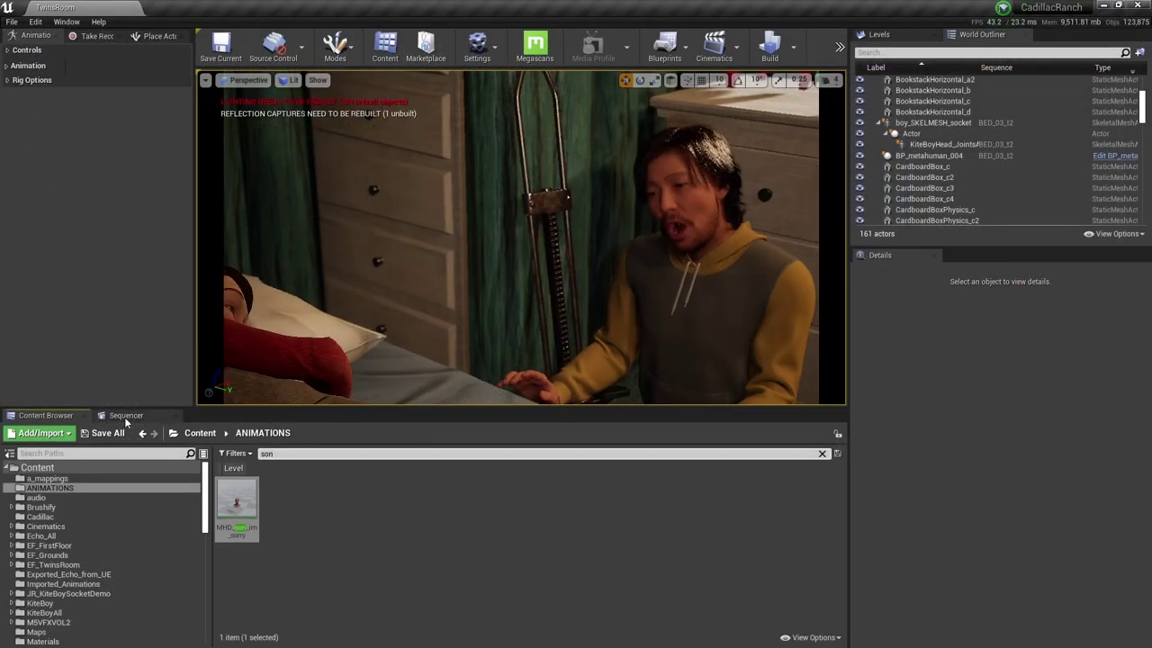
Return to the BED_03_t2 sequence and view the options and properties of the Face's MHD_son_im_sorry section.
click(126, 418)
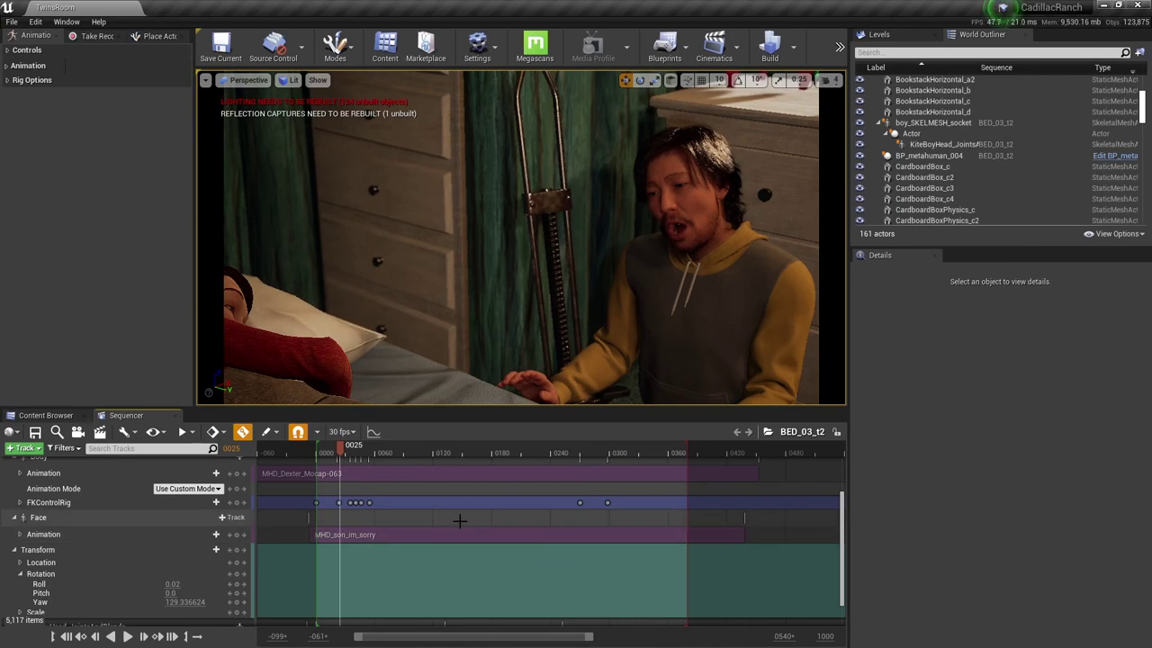
right_click(383, 535)
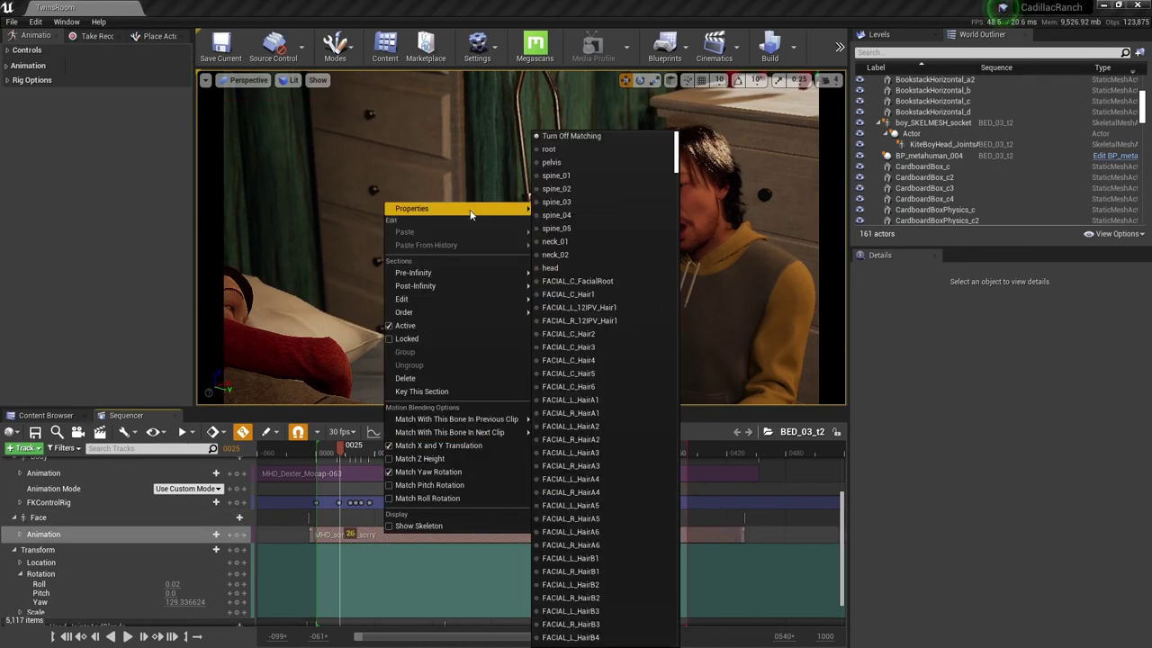
mouse_move(464, 215)
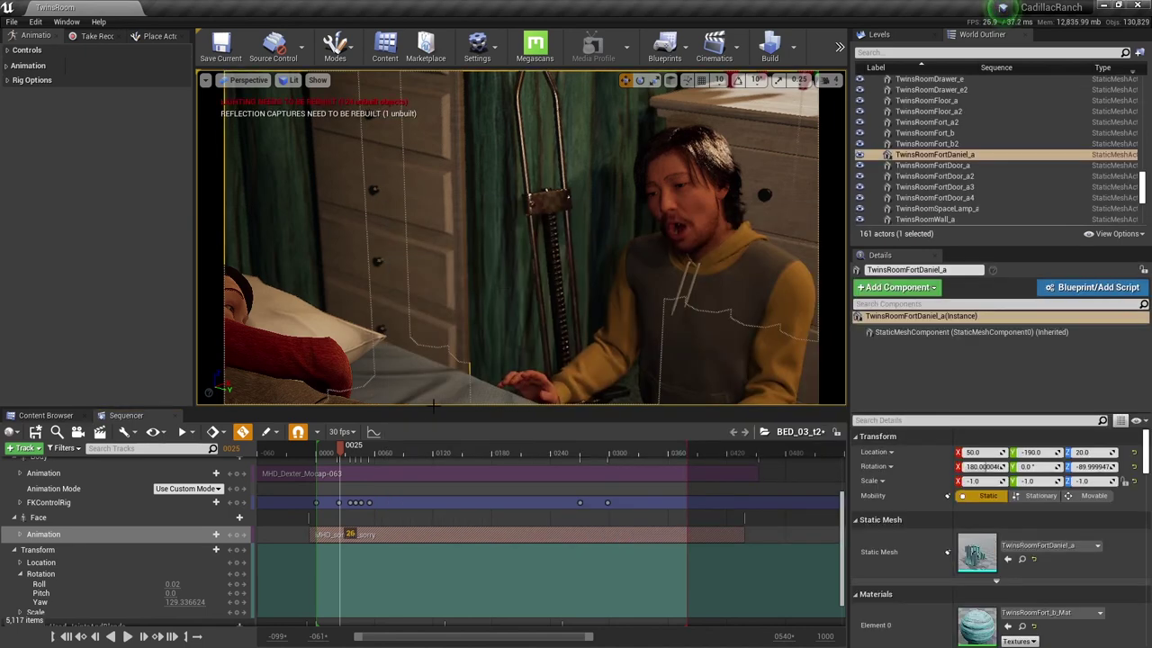
Collapse the MetaHuman's Transform track, examine the Face track's control rig, baking and tag options, and select the Face track.
click(14, 552)
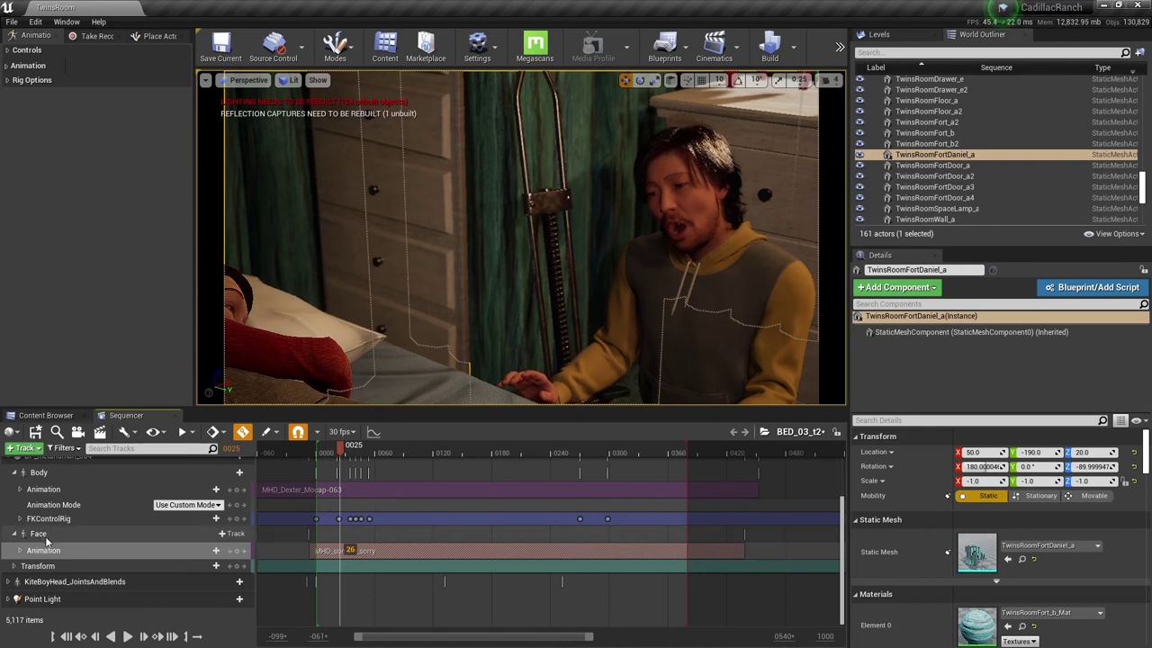
right_click(48, 534)
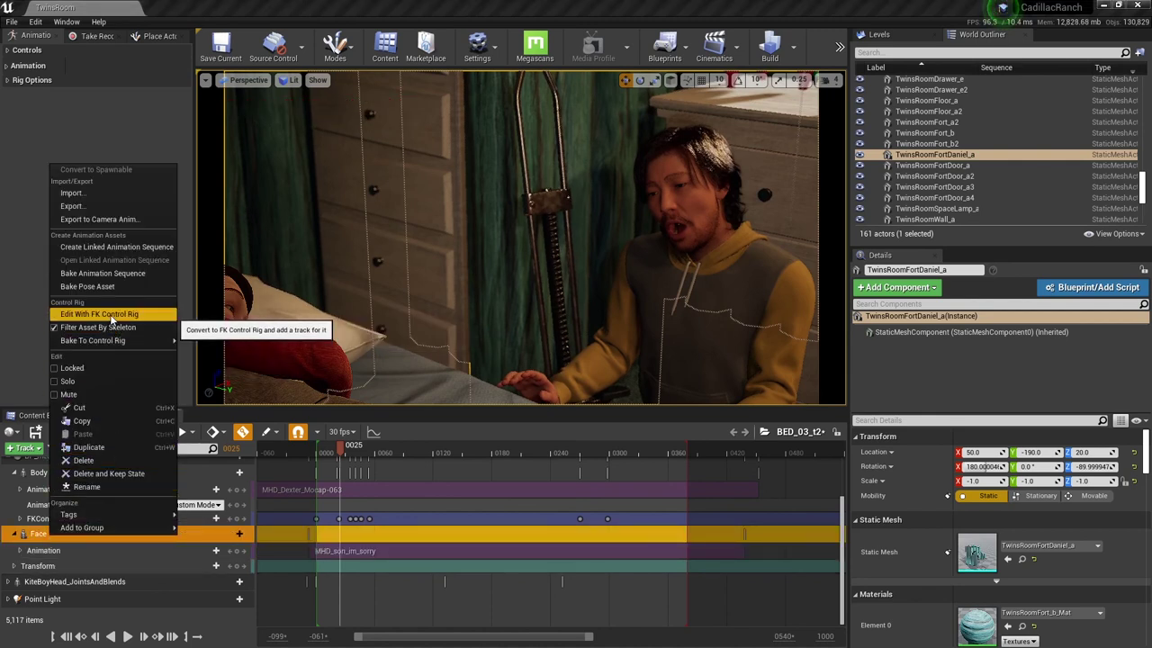
mouse_move(106, 347)
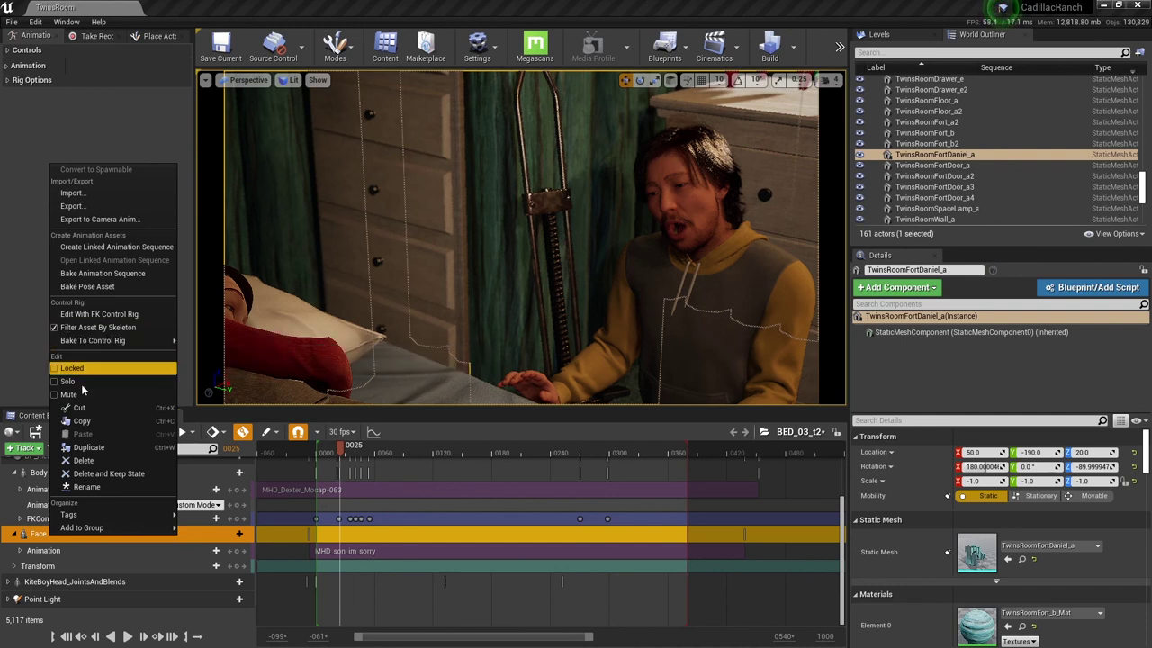
mouse_move(72, 513)
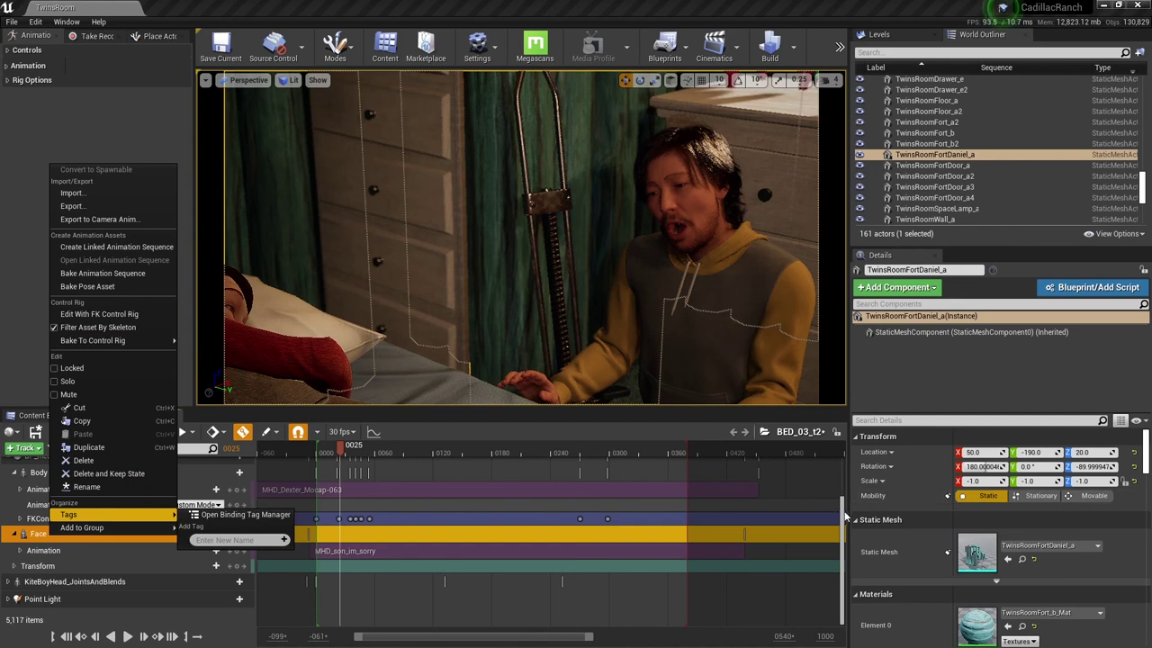
click(41, 533)
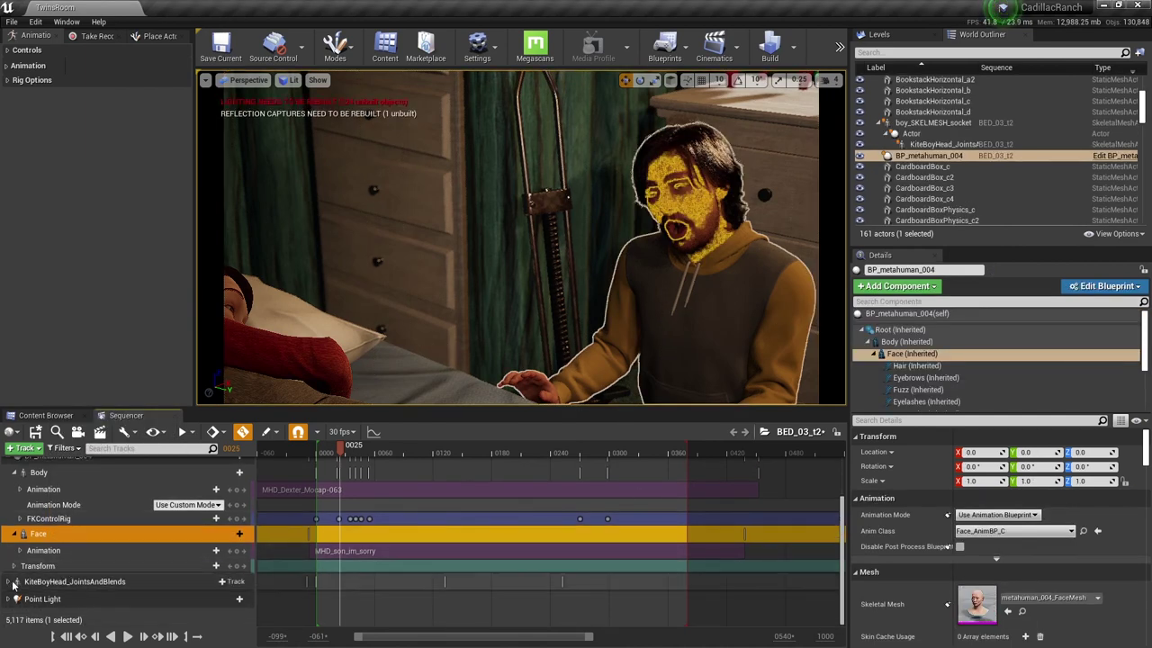
Expand the KiteBoyHead_JointsAndBlends track, collapse its SkeletalMeshComponent0, and select the KiteBoyHead_JointsAndBlends track.
click(14, 583)
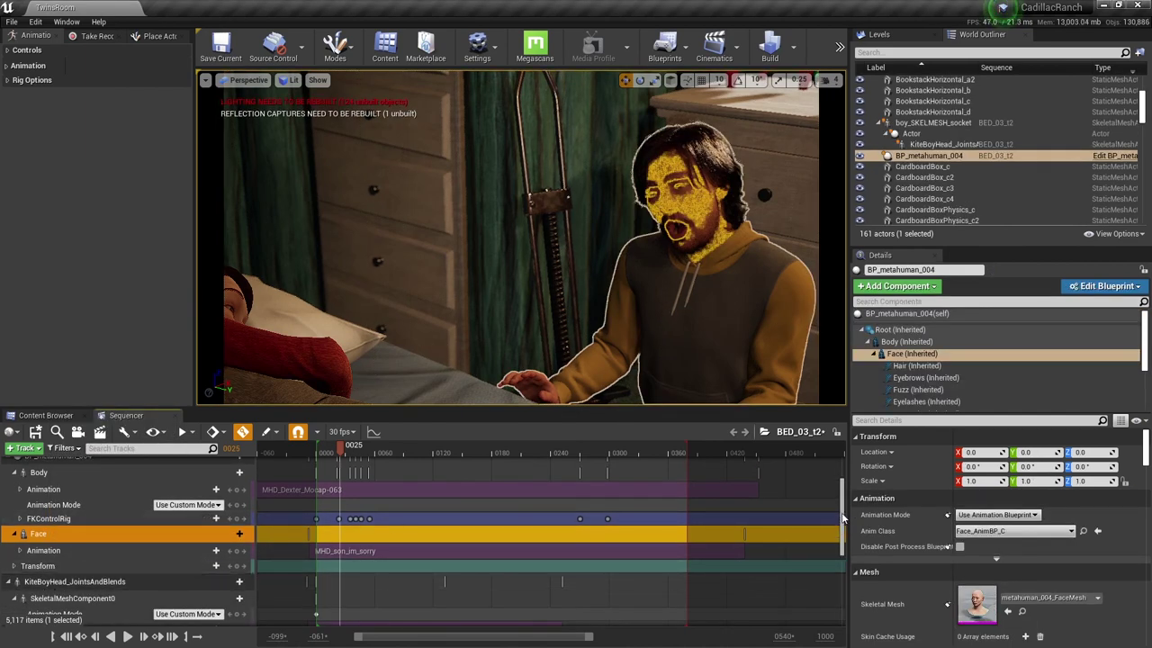
drag(843, 519, 837, 558)
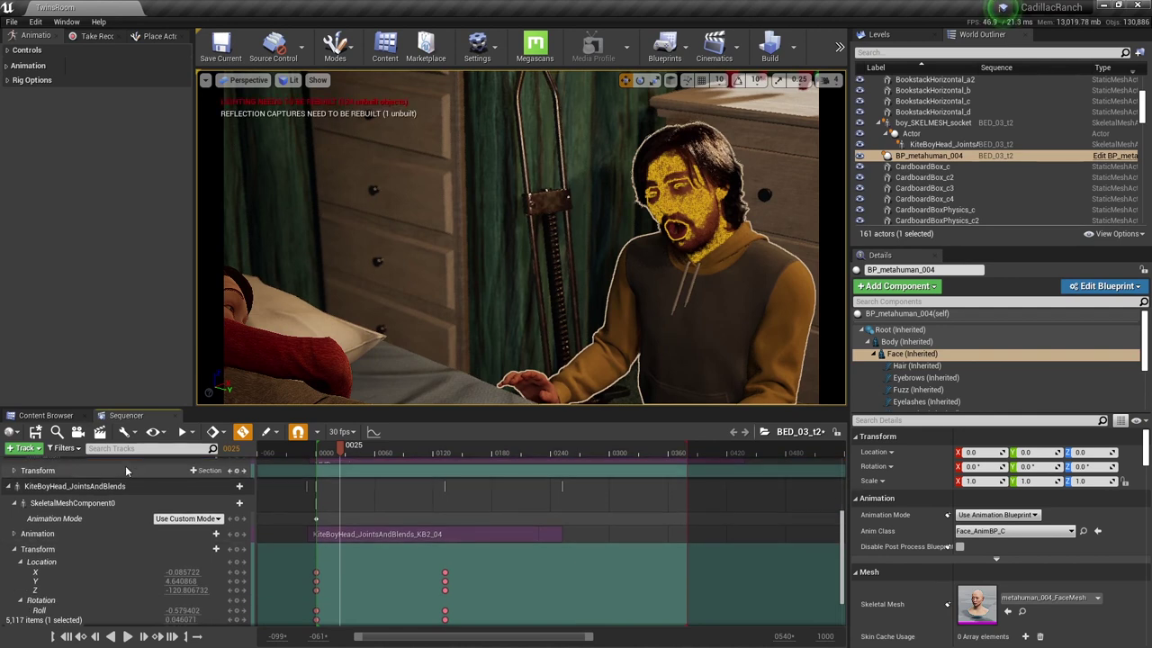
click(15, 504)
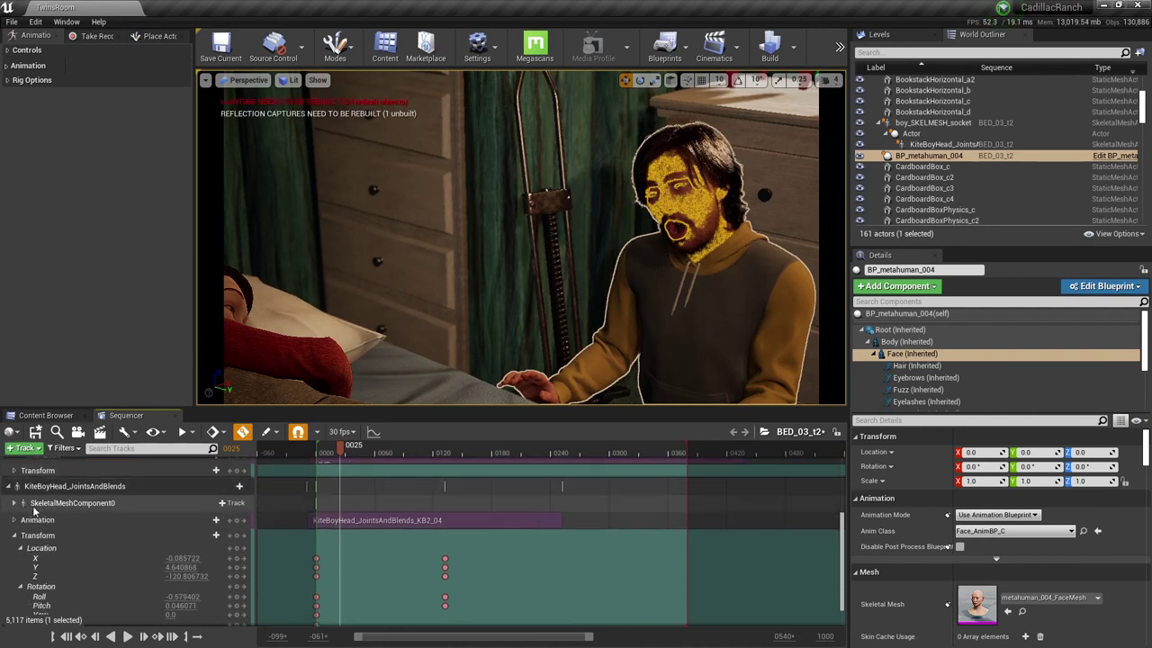
click(82, 488)
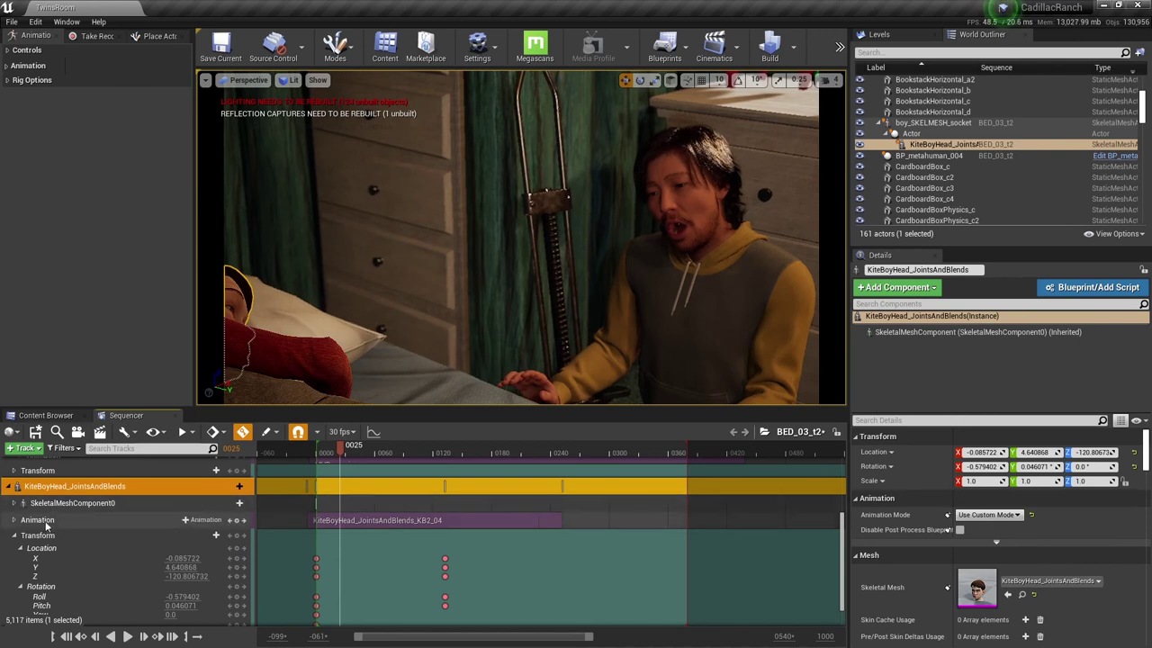
Select the boy_SKELMESH_socket track and the Actor attached beneath it to examine the head's attachment hierarchy.
drag(843, 530, 833, 468)
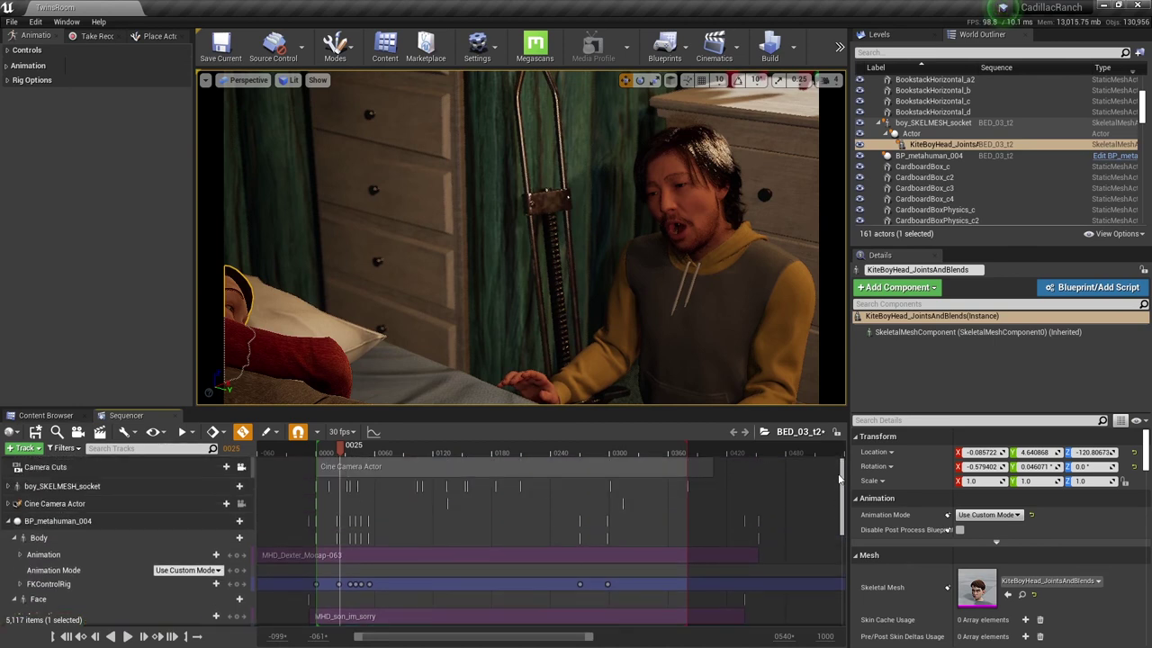
click(78, 485)
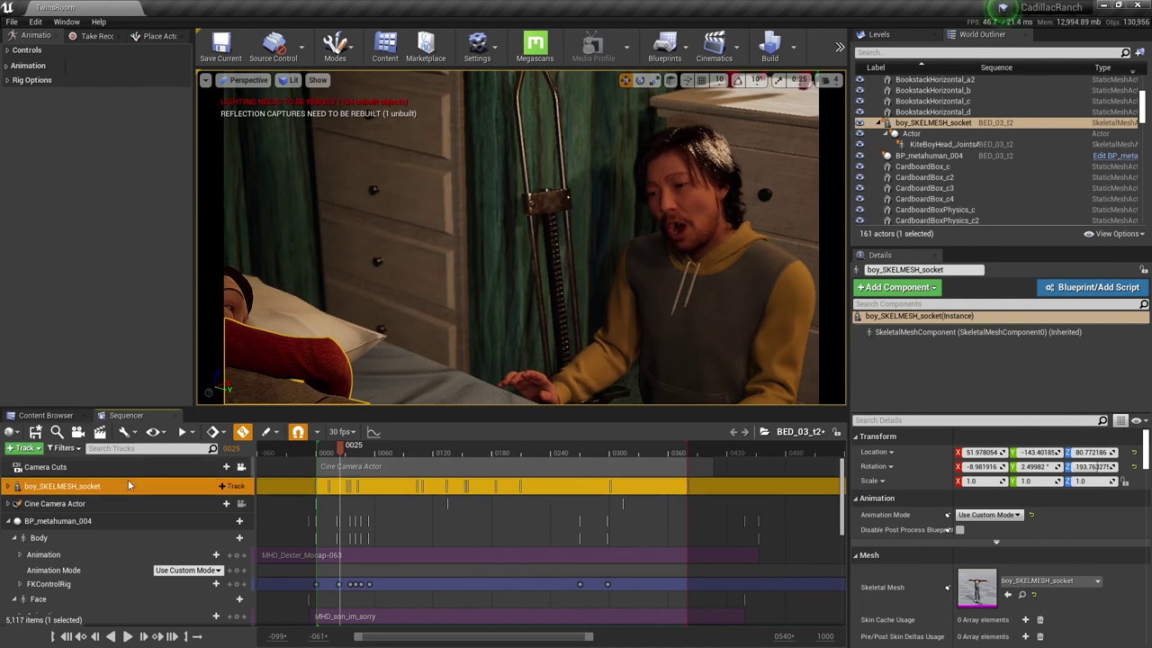
click(909, 134)
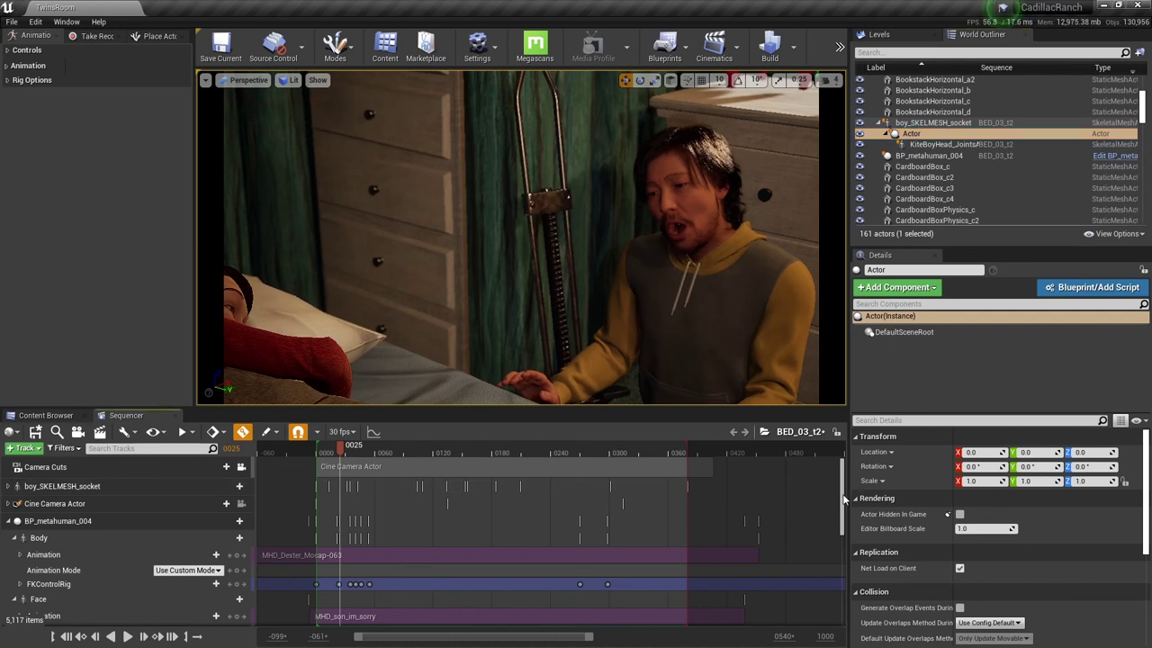
scroll(844, 498, down, 4)
scroll(845, 498, up, 4)
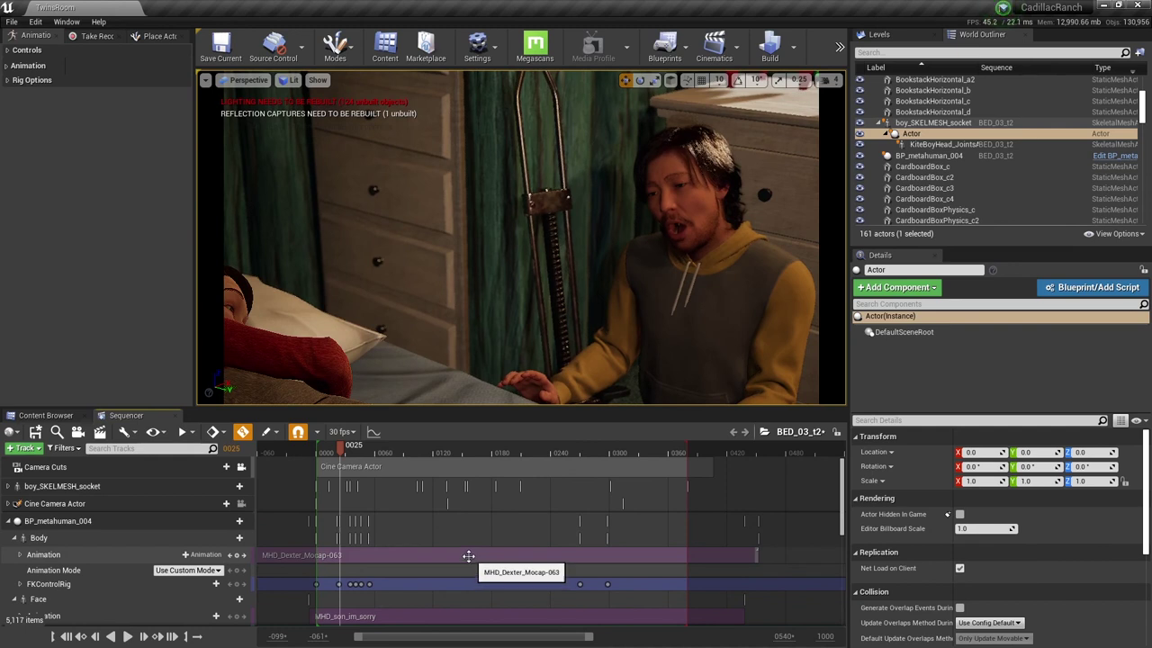
Browse the project's content folders, collapse the SampleMetaHumans folder, and check the top-level Maps folder.
click(64, 419)
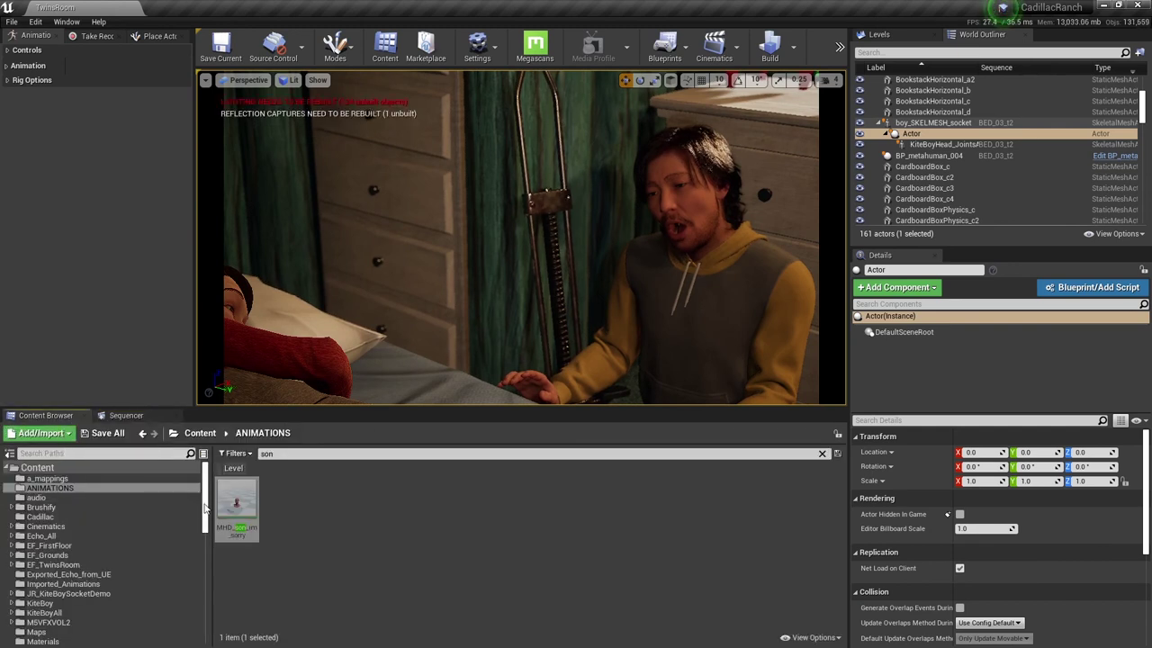
drag(206, 509, 205, 553)
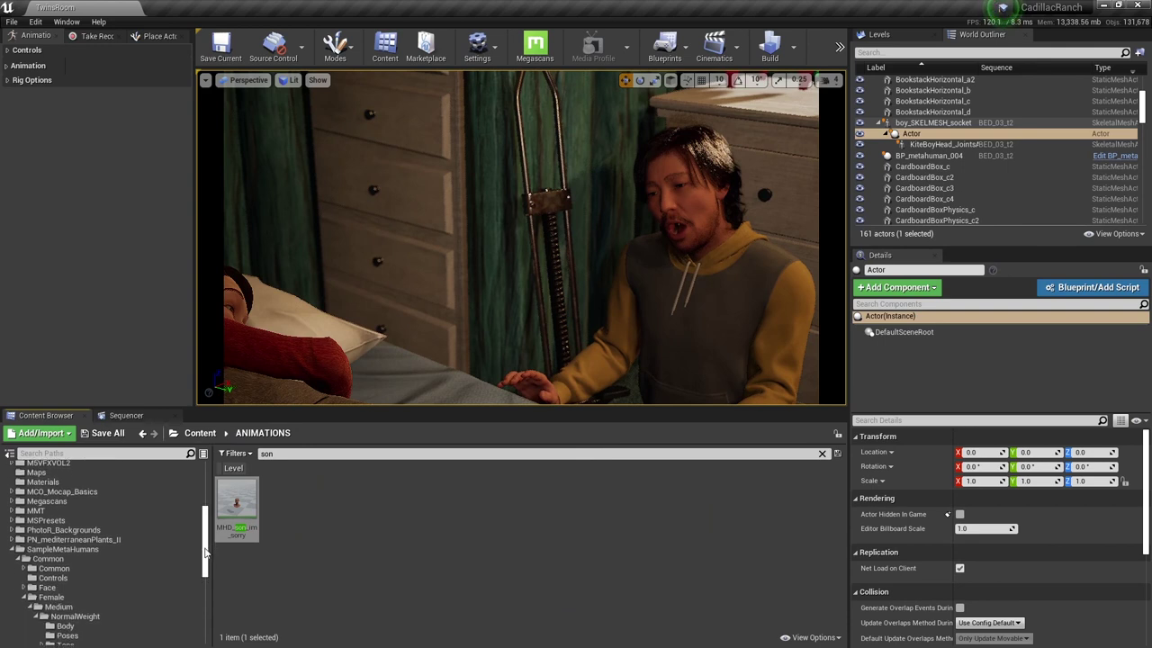
click(15, 542)
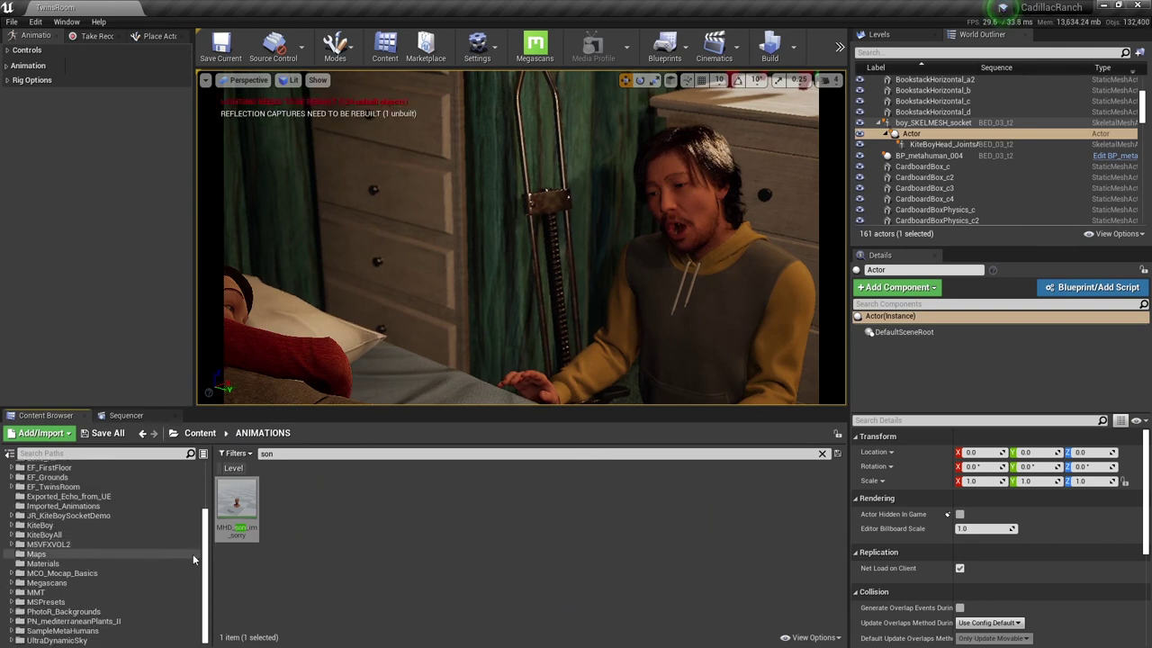
click(61, 554)
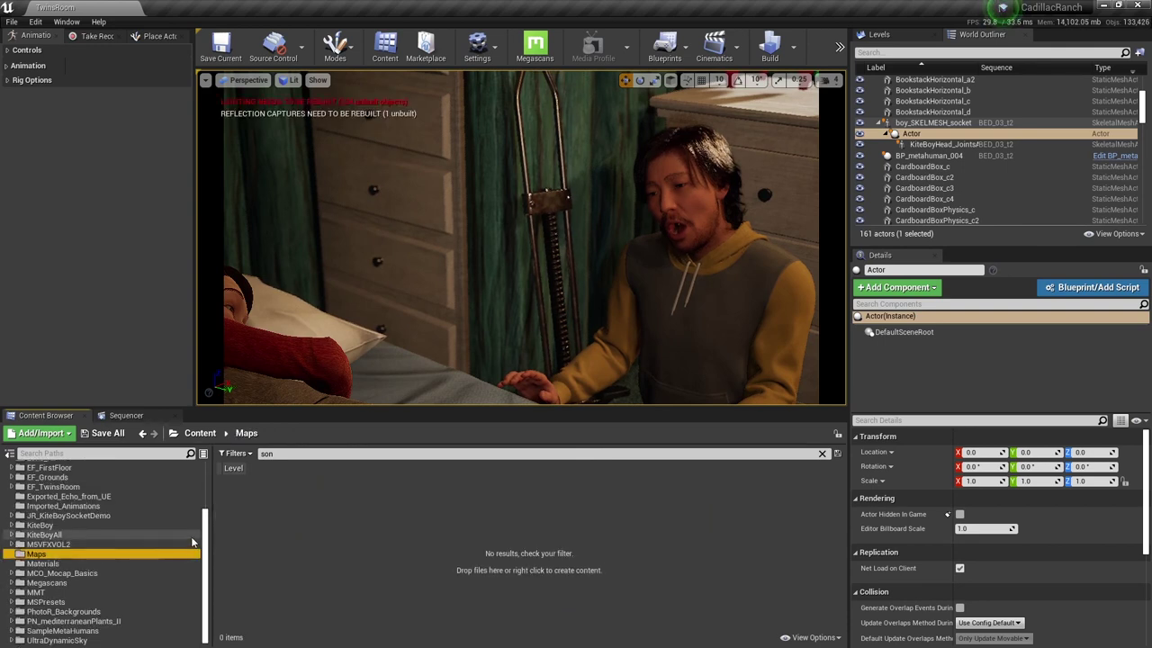
drag(205, 537, 206, 489)
Open the FirstFloor level from EF_FirstFloor's Maps folder, clearing the asset search and leaving the BED_03_t2 changes unsaved.
click(78, 545)
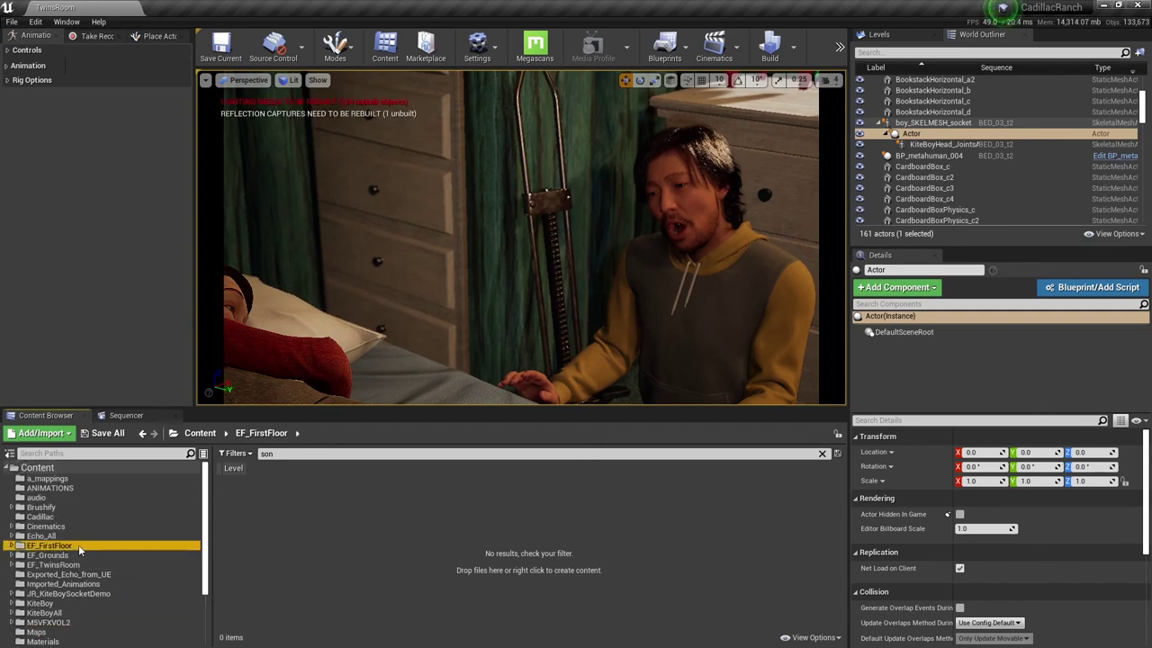
click(13, 546)
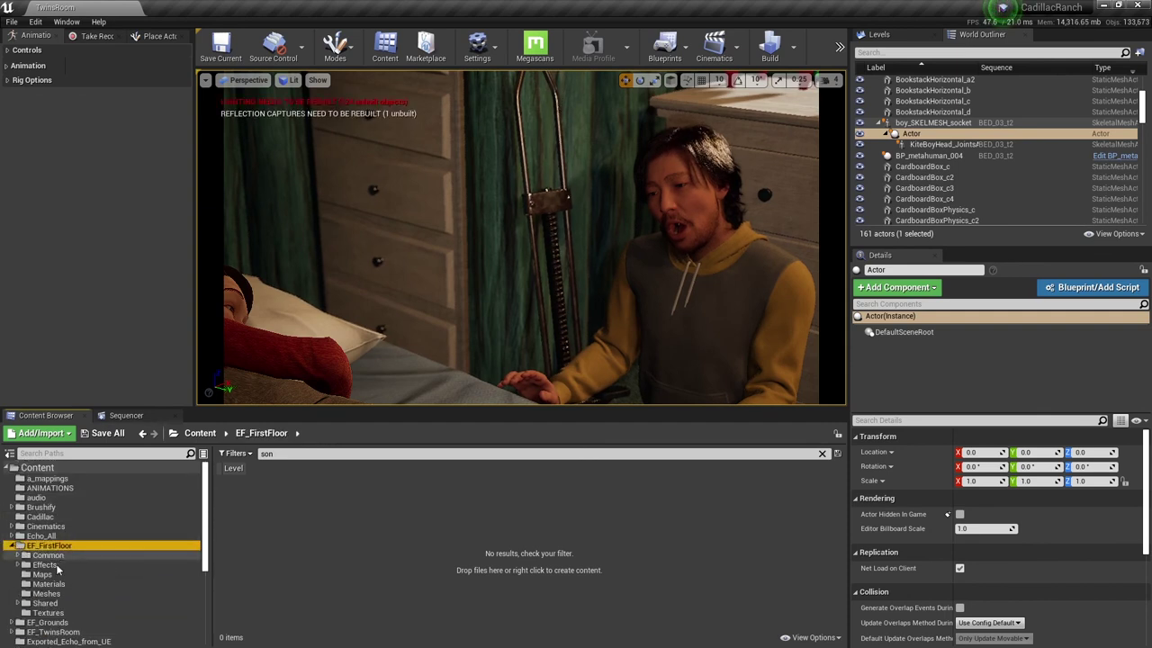
click(99, 574)
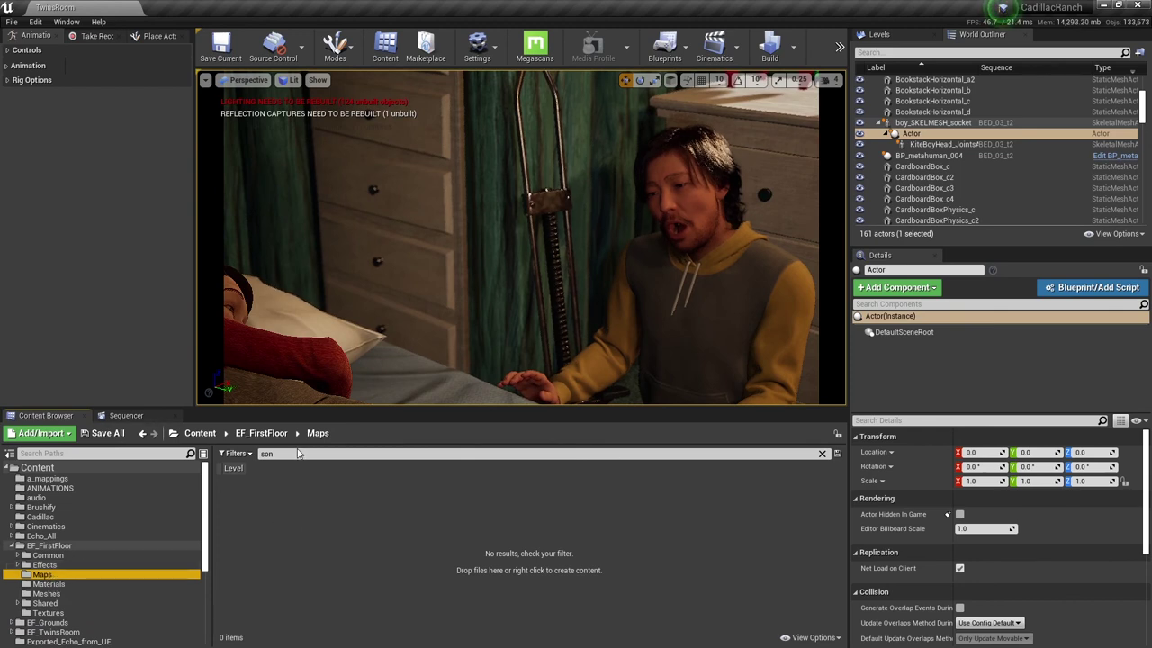
click(822, 454)
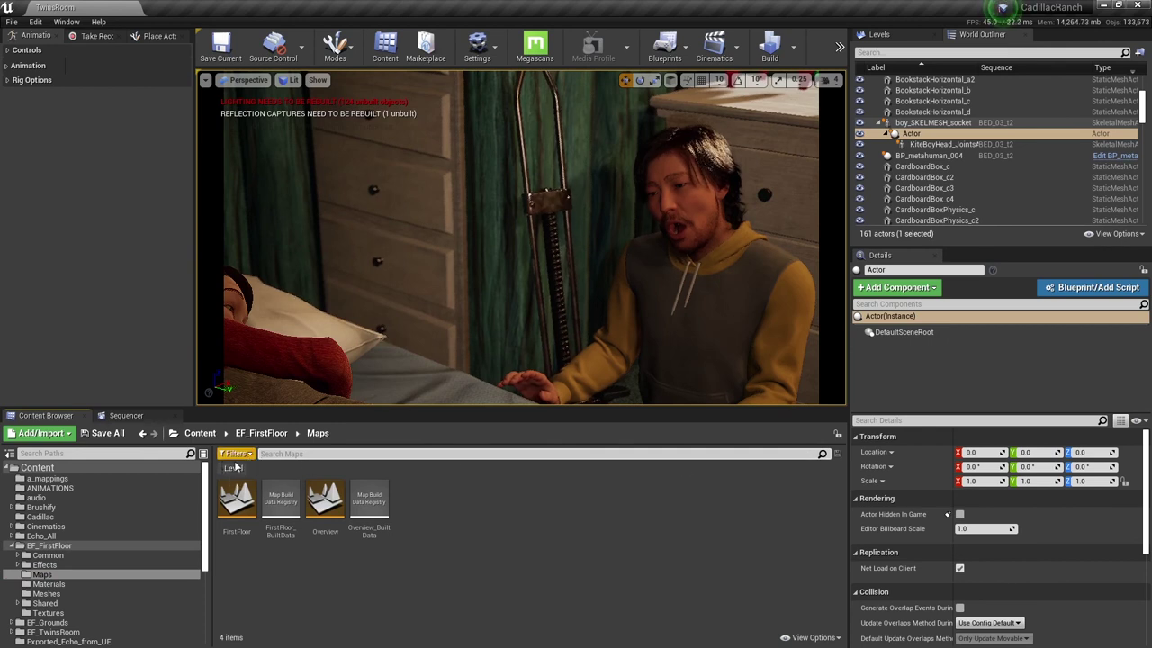
double_click(237, 504)
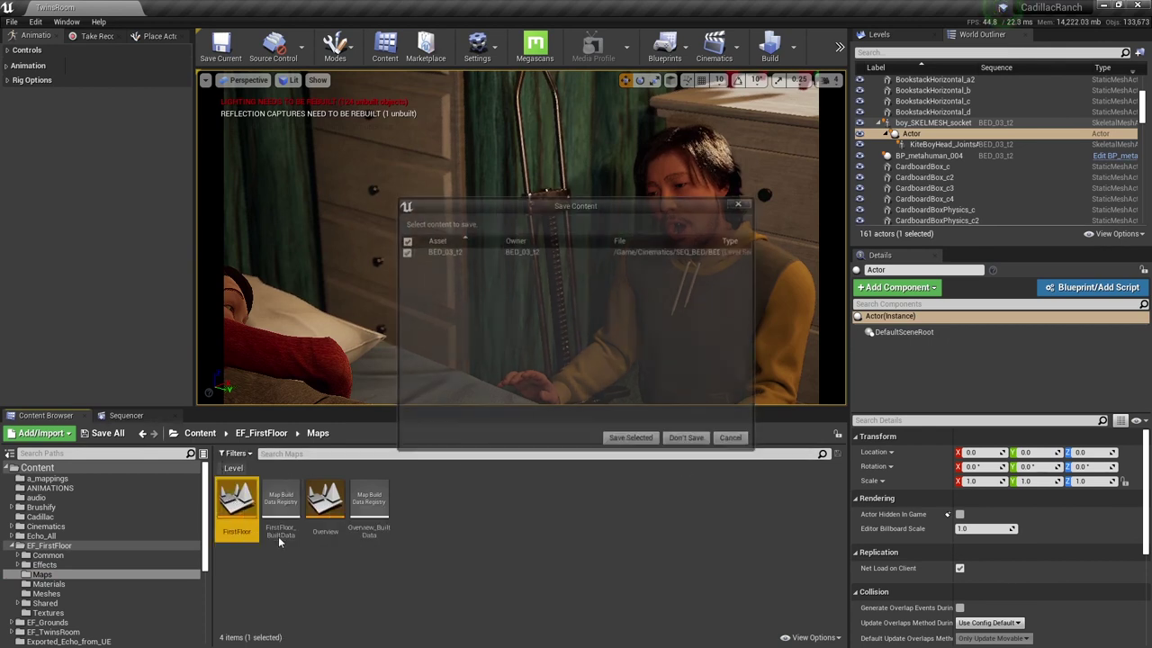
click(681, 445)
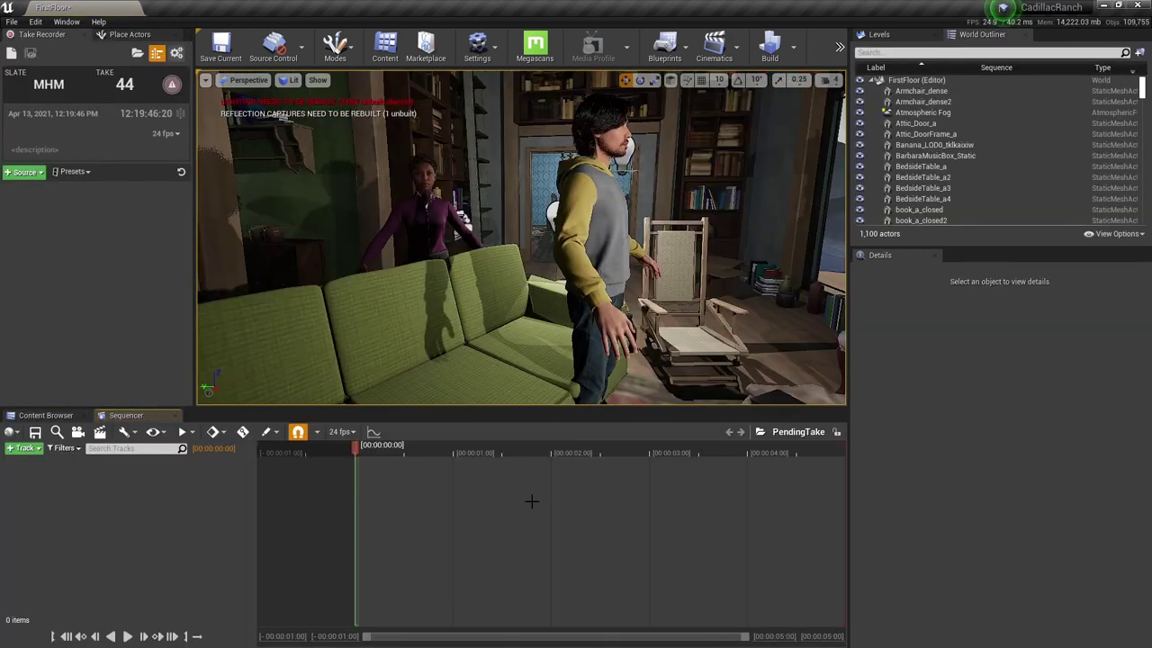
Open the LR_01 level sequence from the SEQ_LR folder in Cinematics.
click(43, 415)
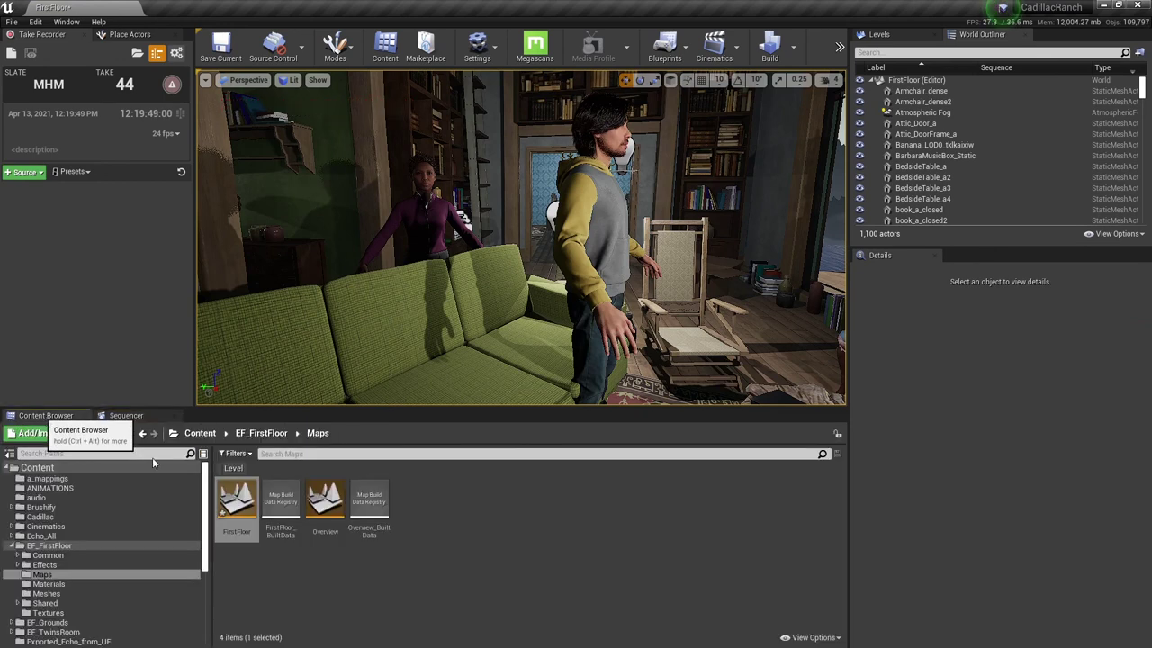
click(45, 527)
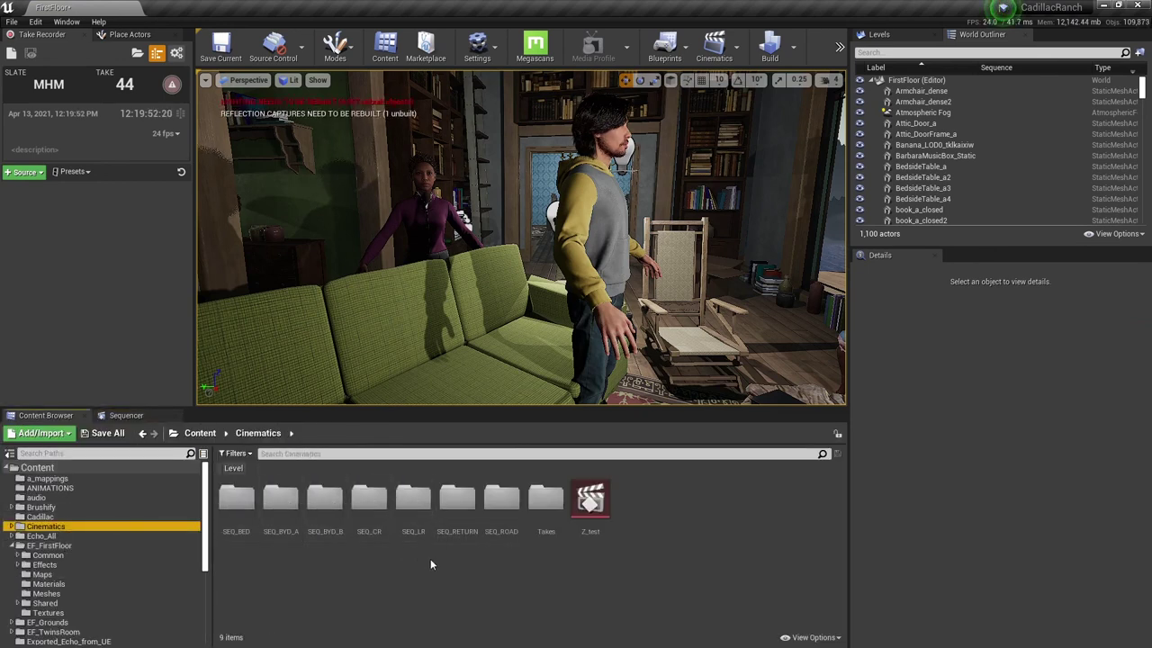
double_click(411, 501)
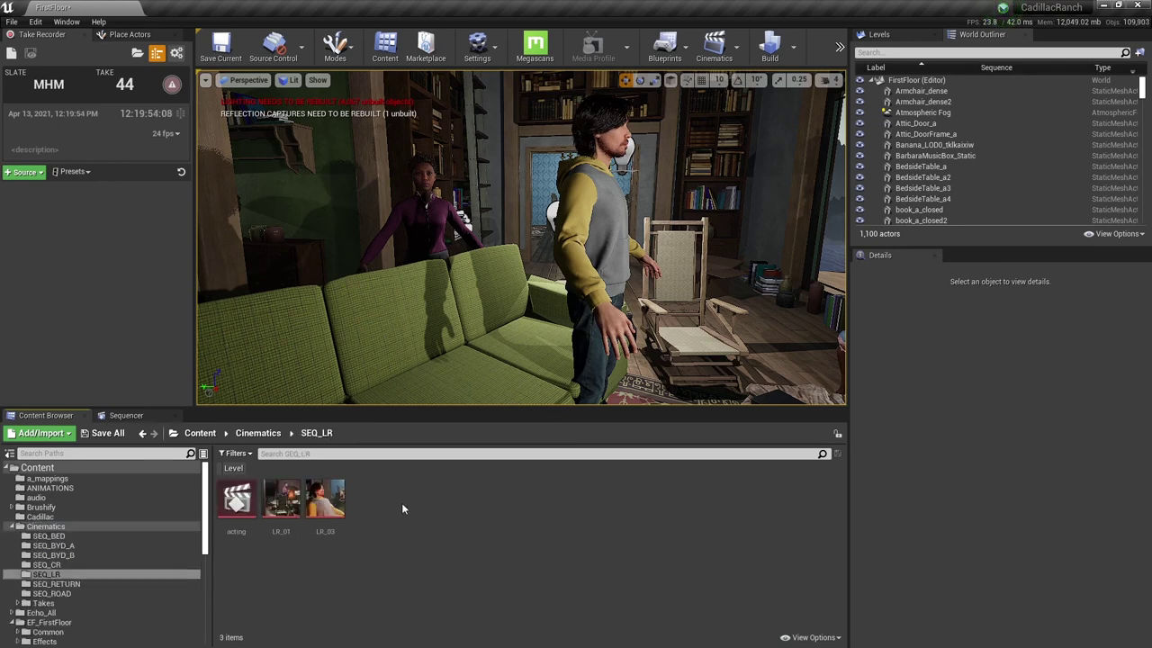
click(288, 498)
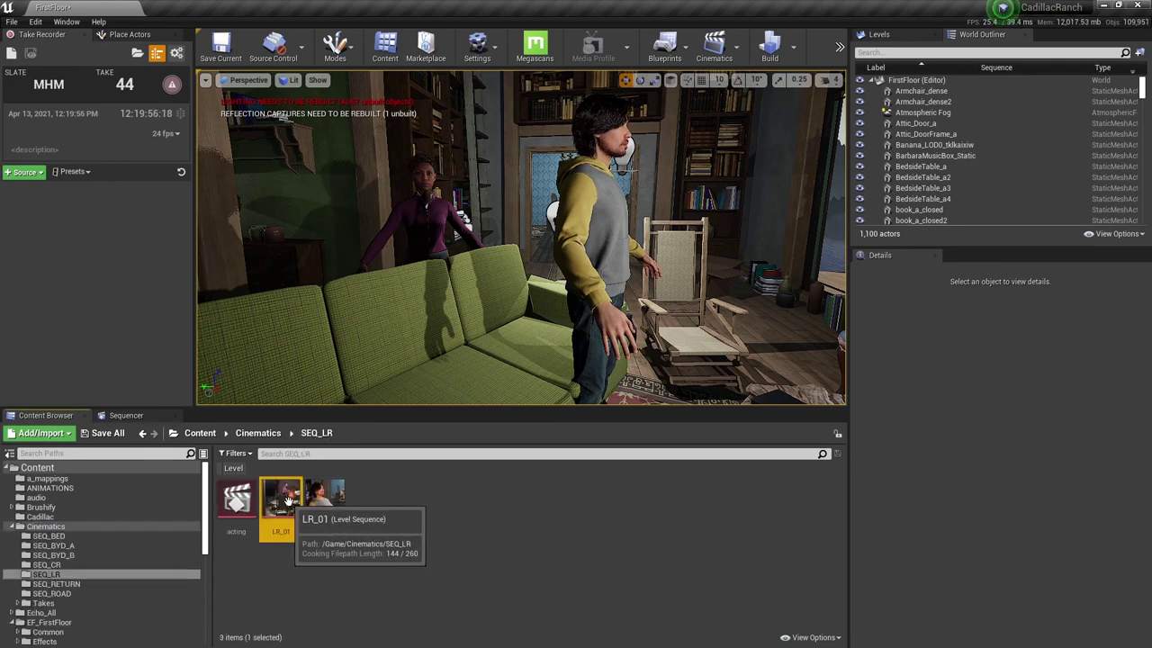
double_click(288, 501)
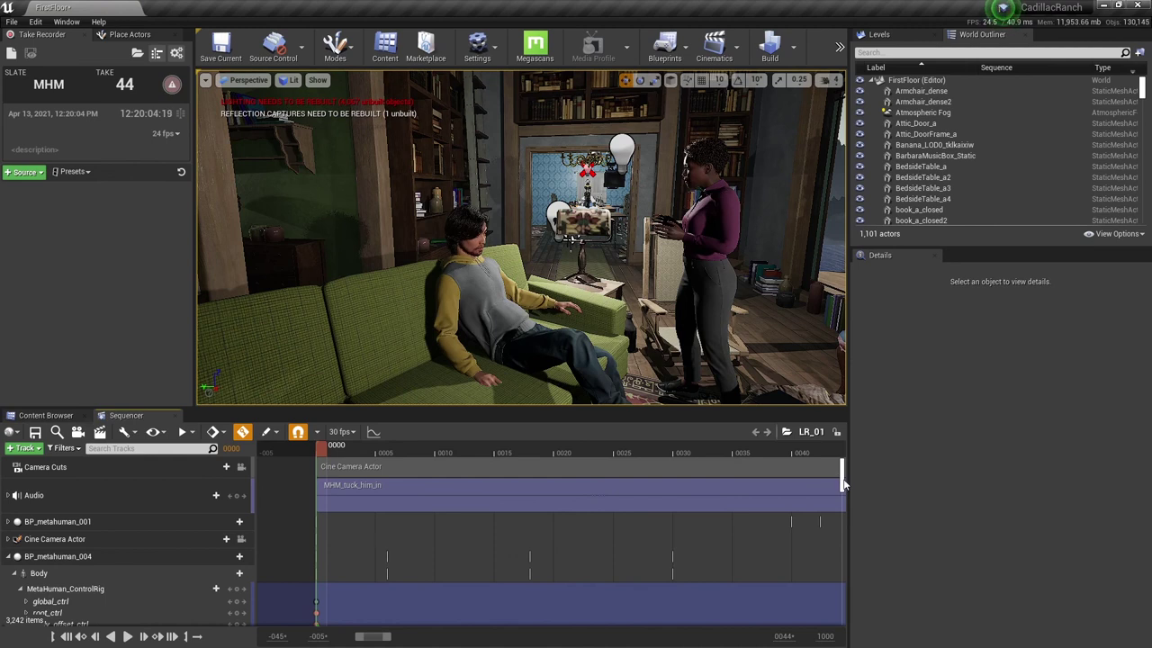
Preview LR_01 through its Camera Cuts view, stop playback at frame 158, and return the playhead to frame 0.
scroll(843, 484, down, 1)
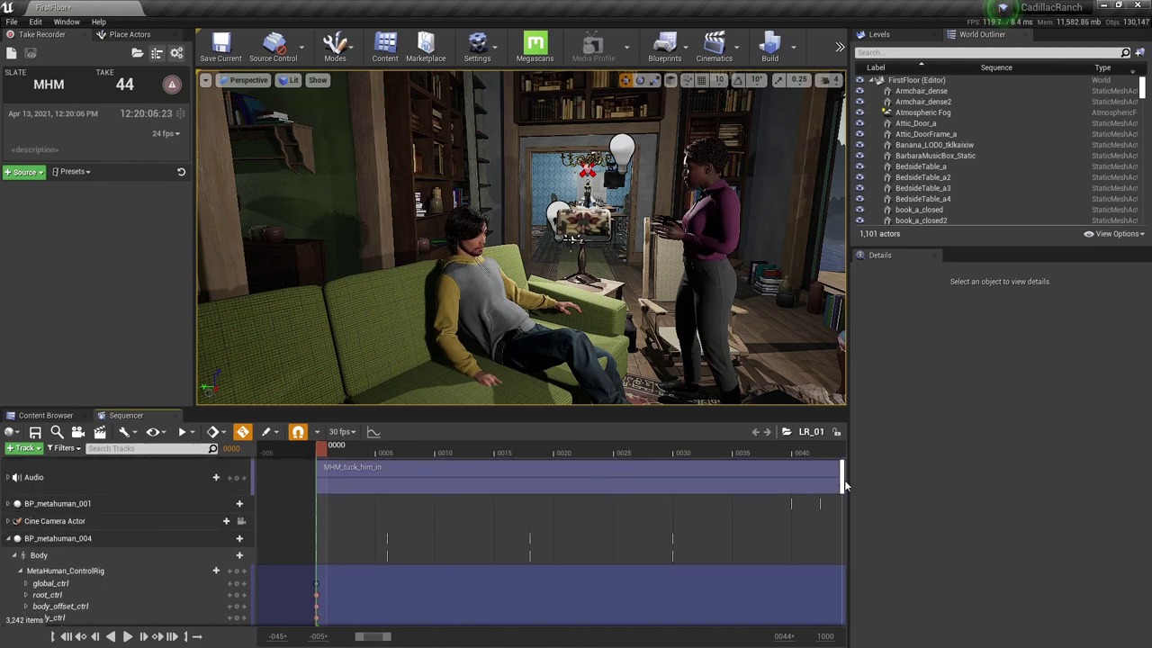
scroll(676, 468, up, 1)
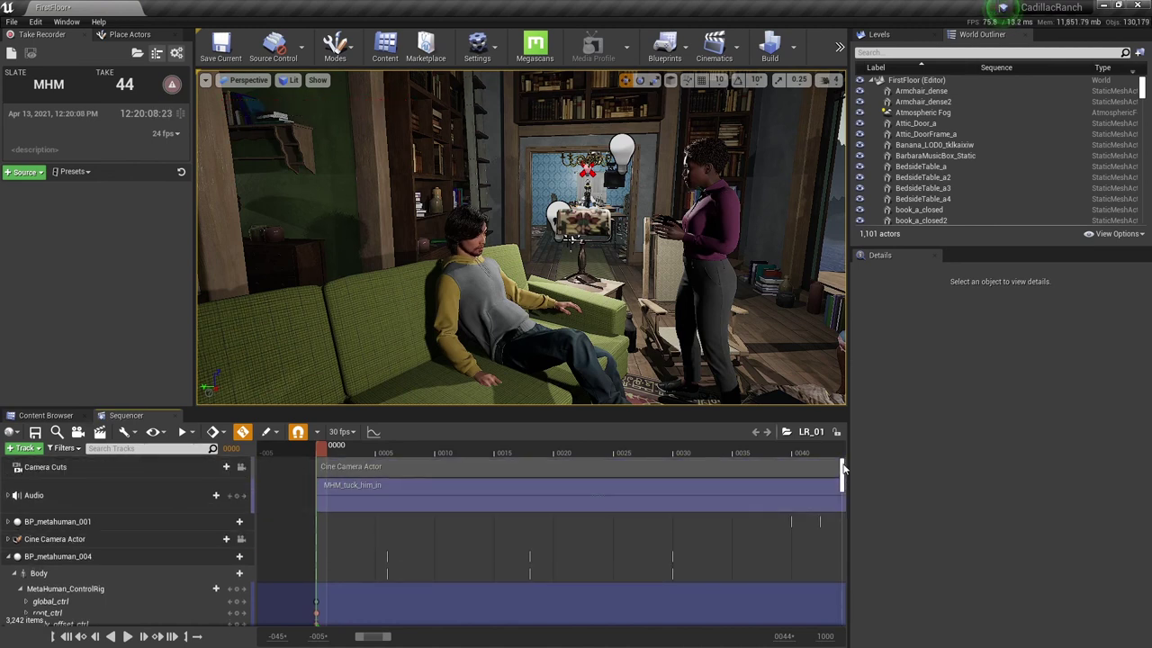
click(241, 467)
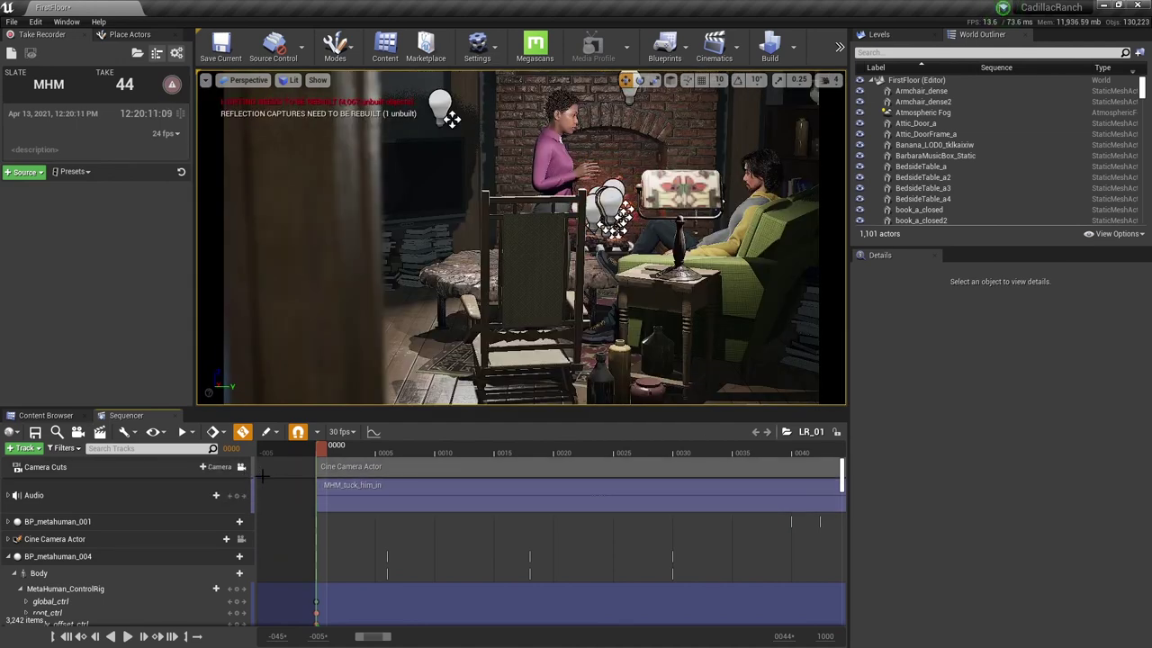
click(129, 637)
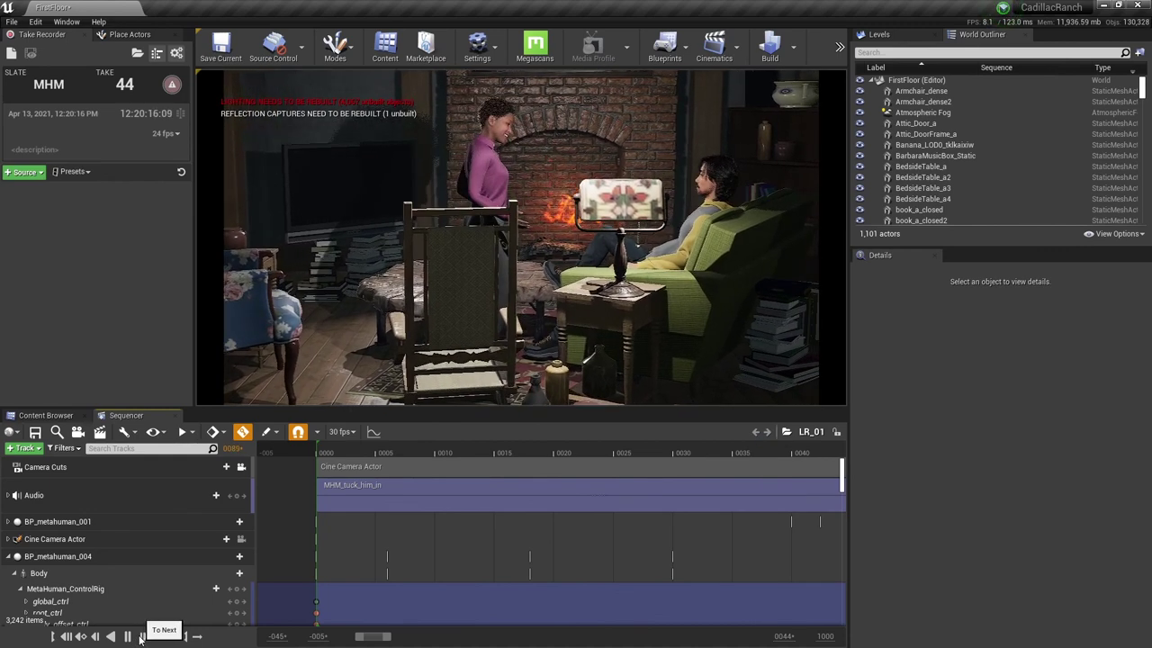
click(140, 637)
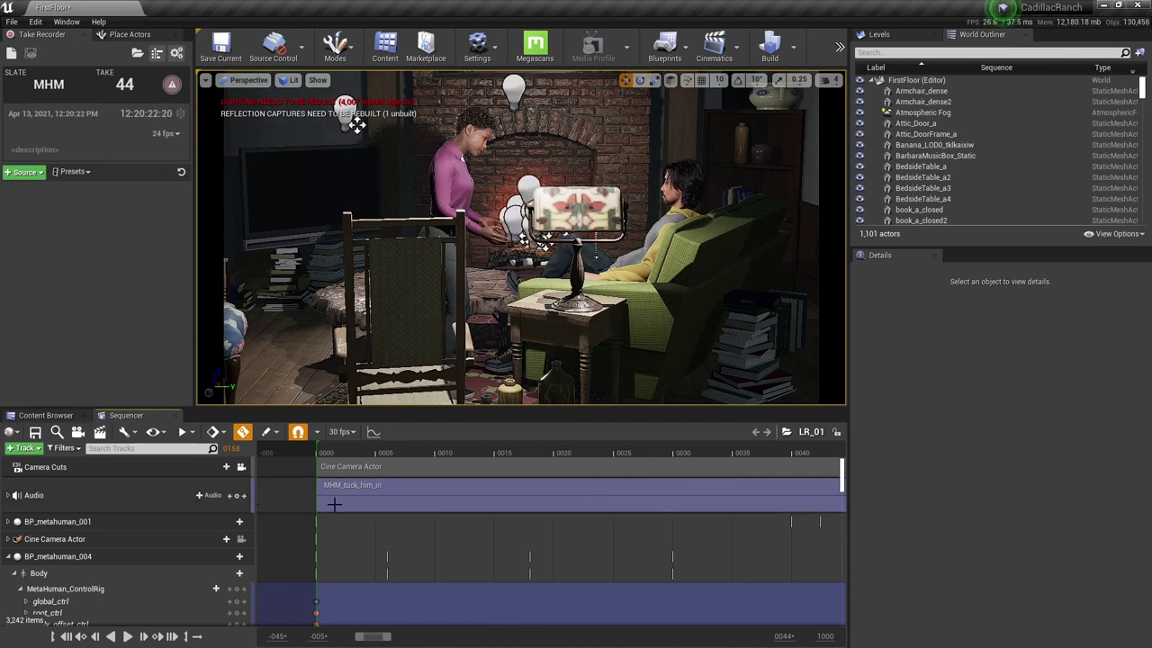
click(66, 636)
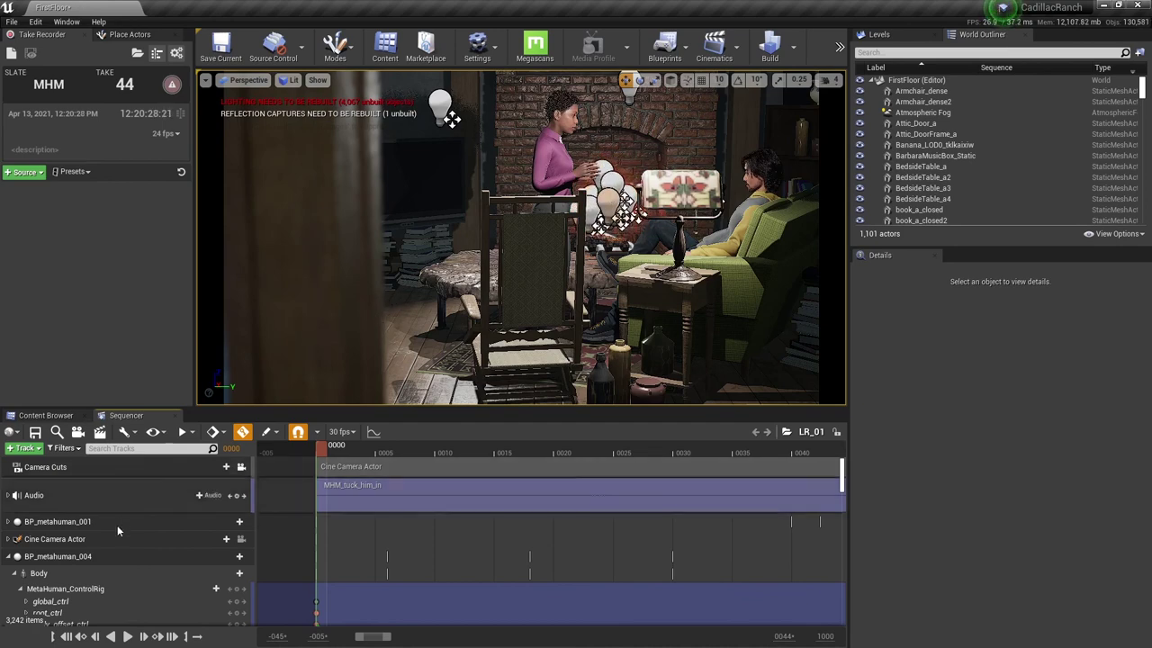
Release the viewport from the Camera Cuts view and inspect the seated MetaHuman on the green sofa.
click(241, 467)
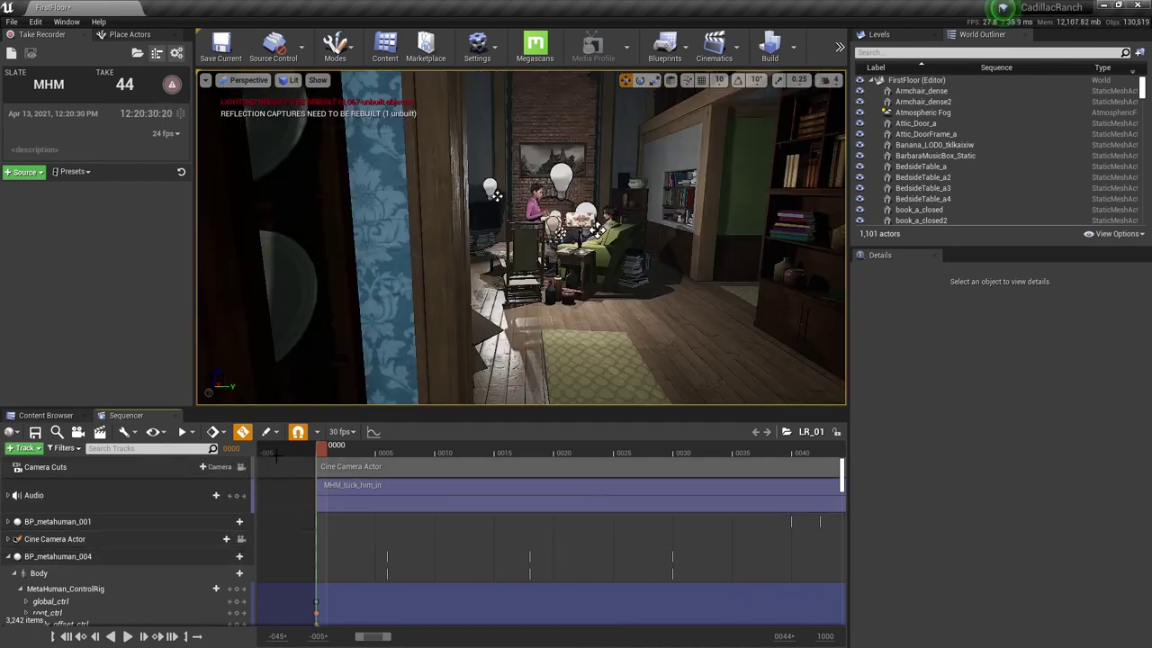
mouse_move(461, 333)
mouse_down()
mouse_move(439, 255)
mouse_move(486, 261)
mouse_move(481, 234)
mouse_move(468, 324)
mouse_move(518, 315)
mouse_move(486, 324)
mouse_move(499, 358)
mouse_move(496, 335)
mouse_move(467, 336)
mouse_up()
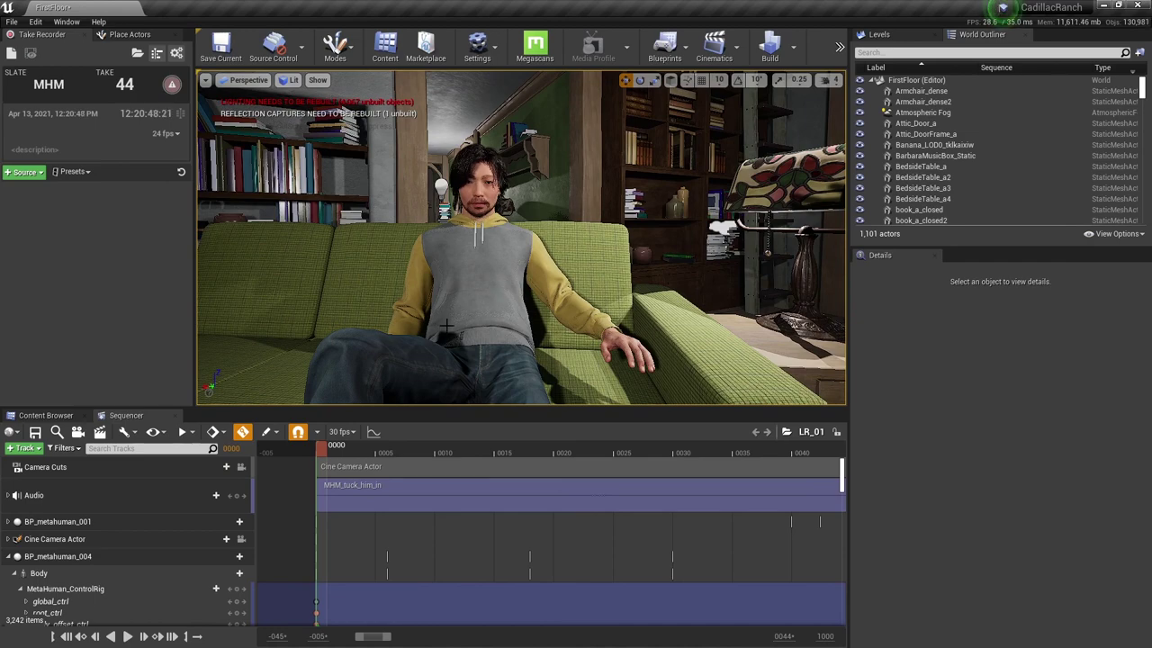
drag(446, 326, 419, 353)
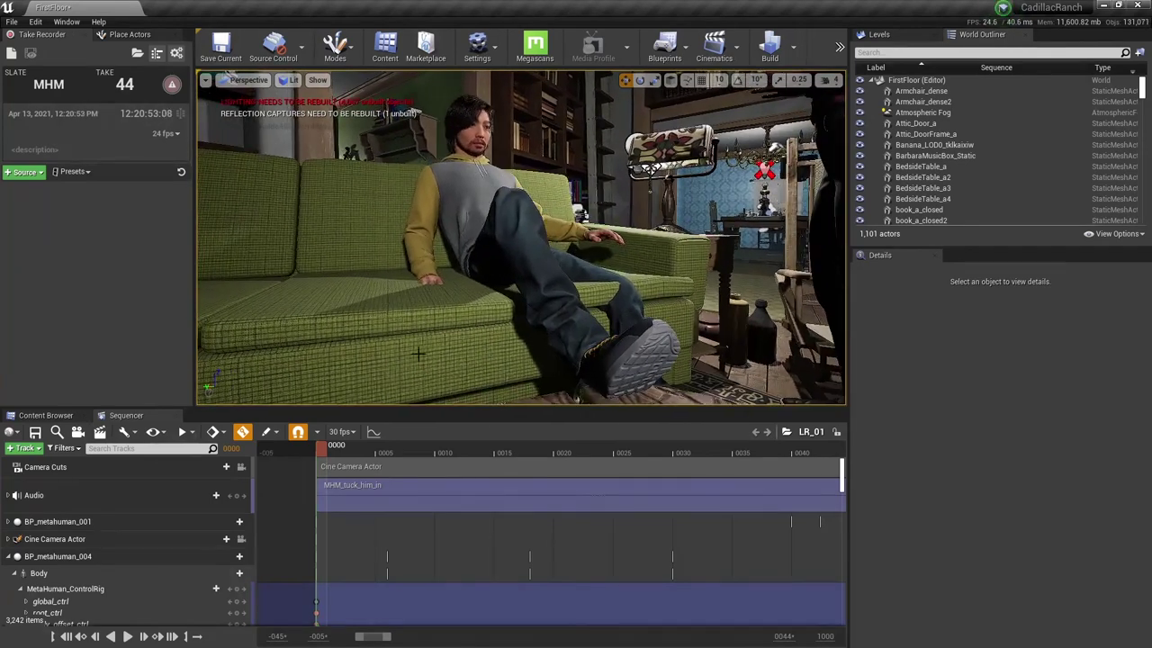
Select BP_metahuman_004 and its MetaHuman_ControlRig track to examine the body rig controls on the seated character.
click(76, 559)
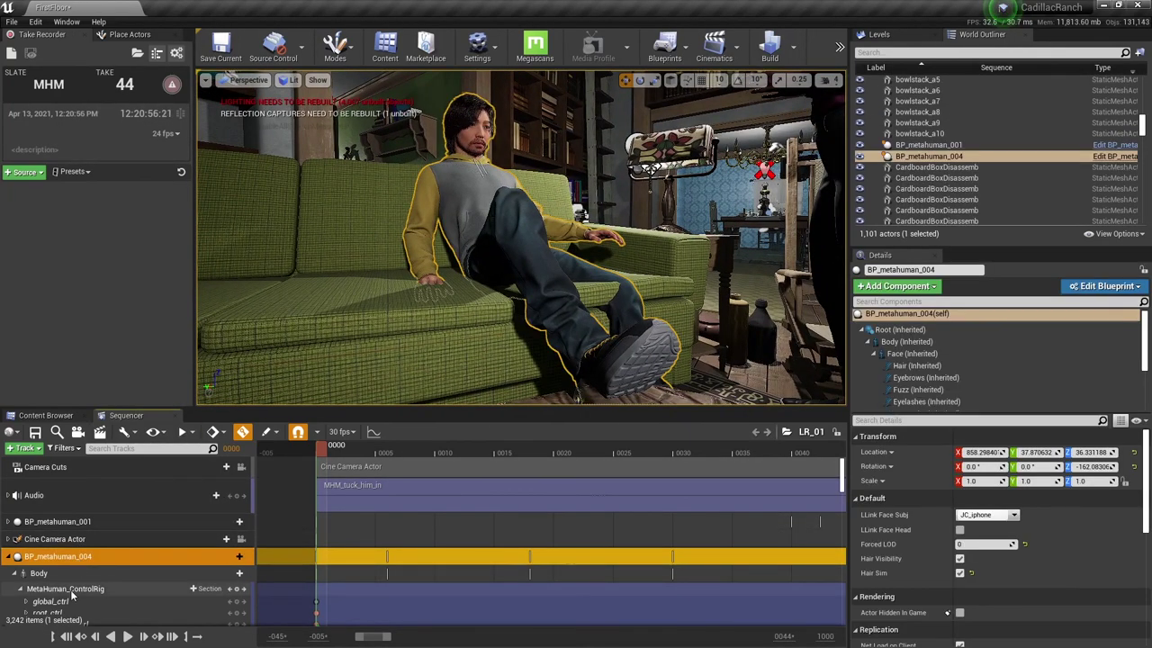
drag(843, 485, 843, 464)
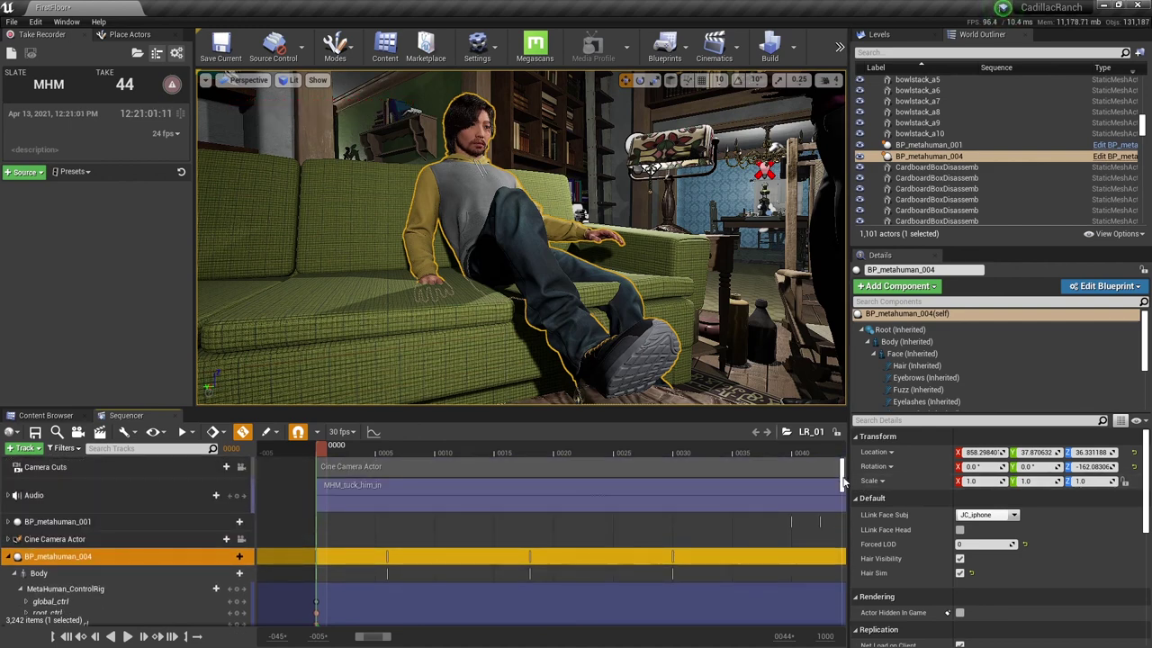
click(59, 590)
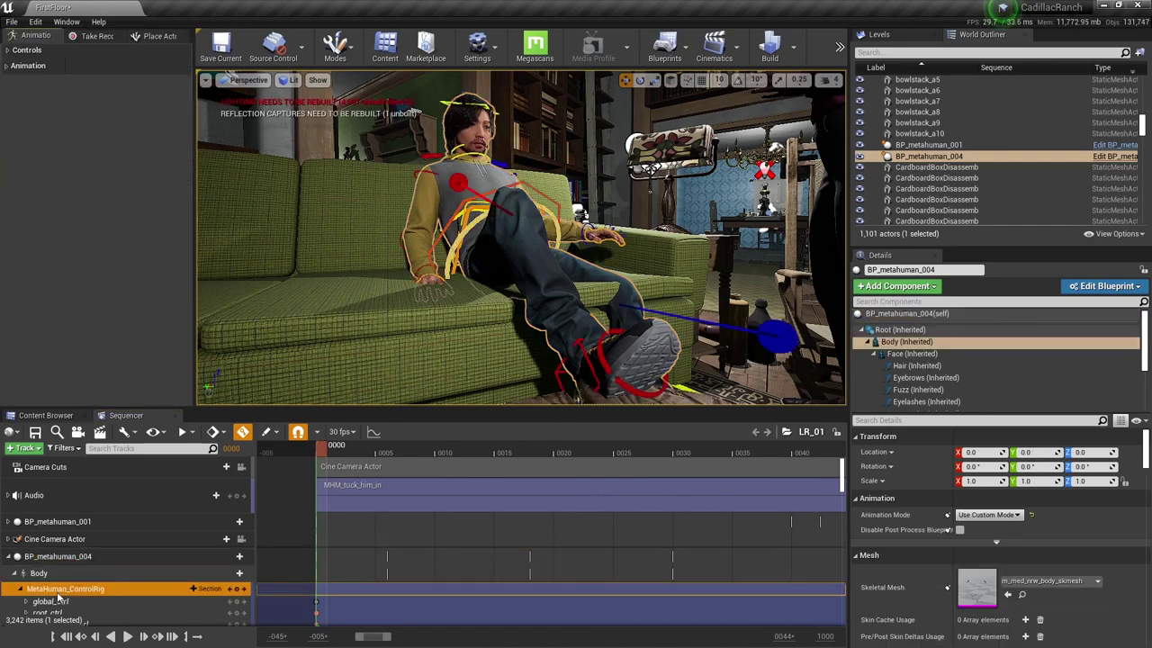
right_drag(396, 340, 306, 335)
alt+drag(698, 179, 608, 321)
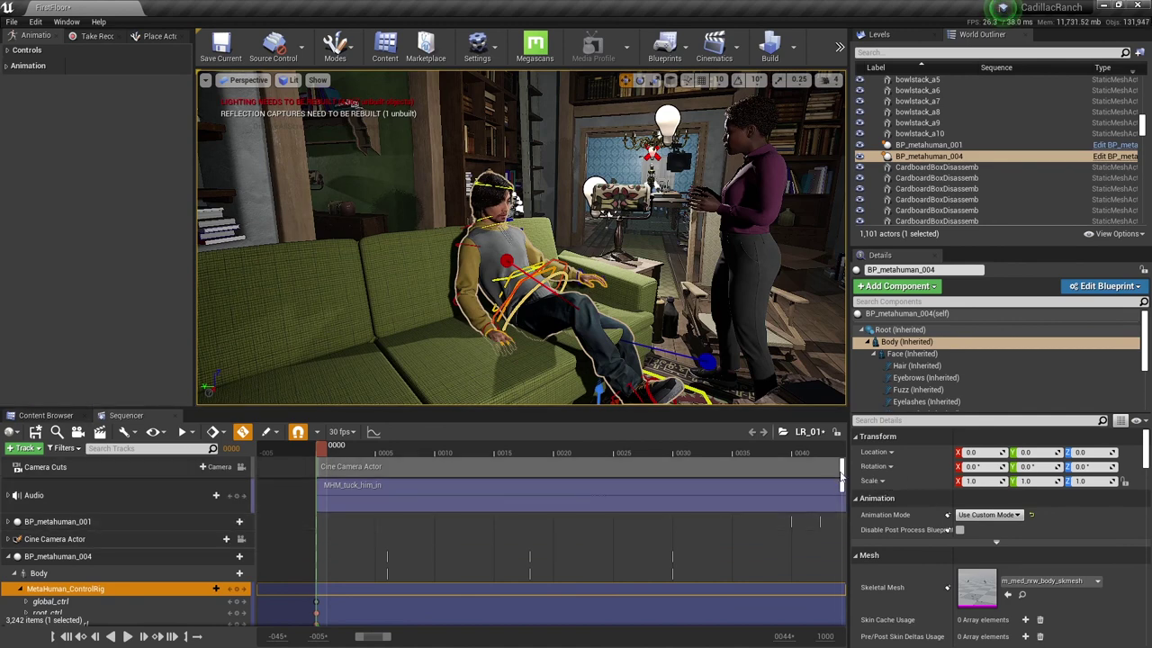
Select the rig's head_ctrl, show its rotation gizmo, and scrub through its keys to frame 24 to examine the head motion.
scroll(843, 477, down, 3)
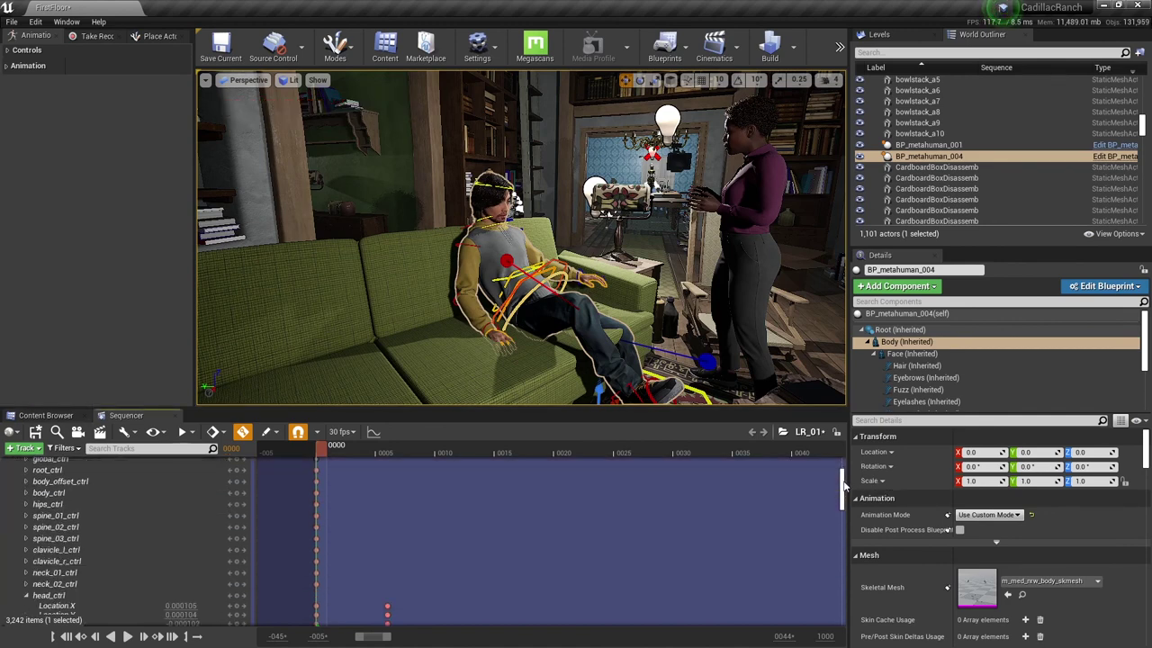
scroll(779, 489, down, 4)
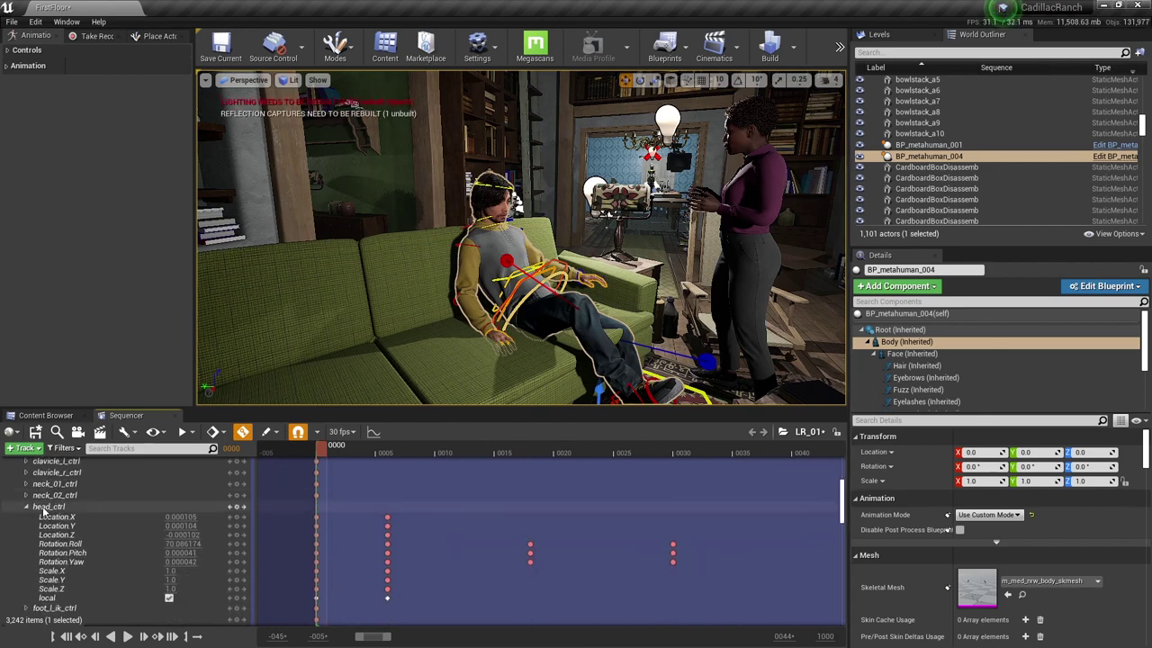
click(67, 509)
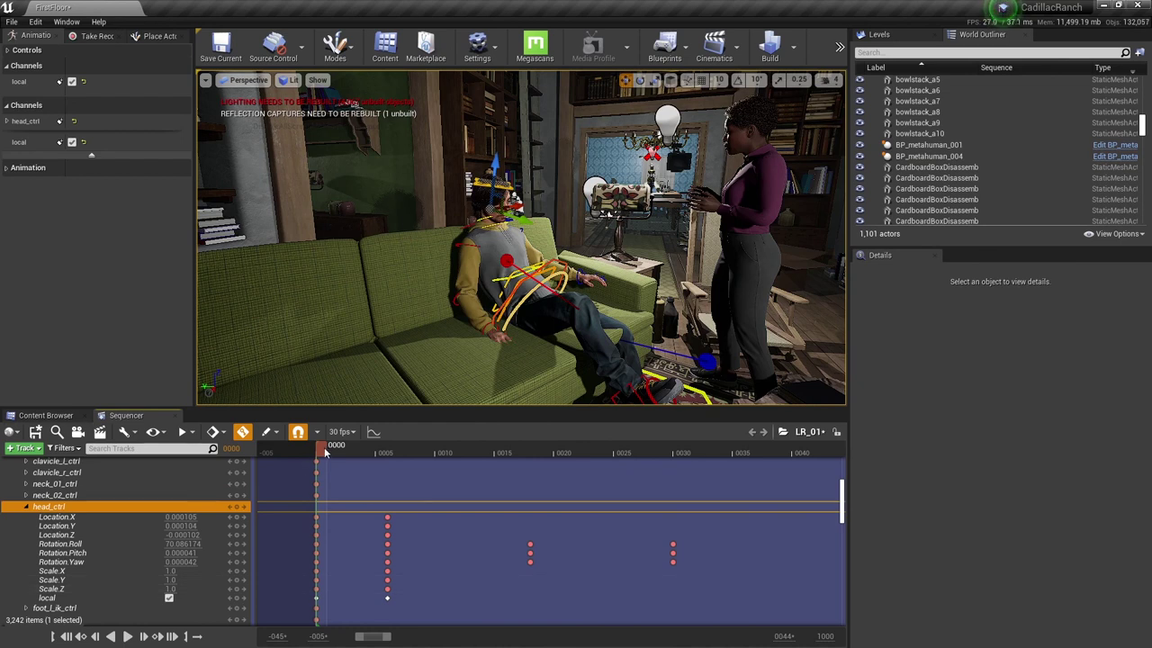
drag(342, 455, 514, 456)
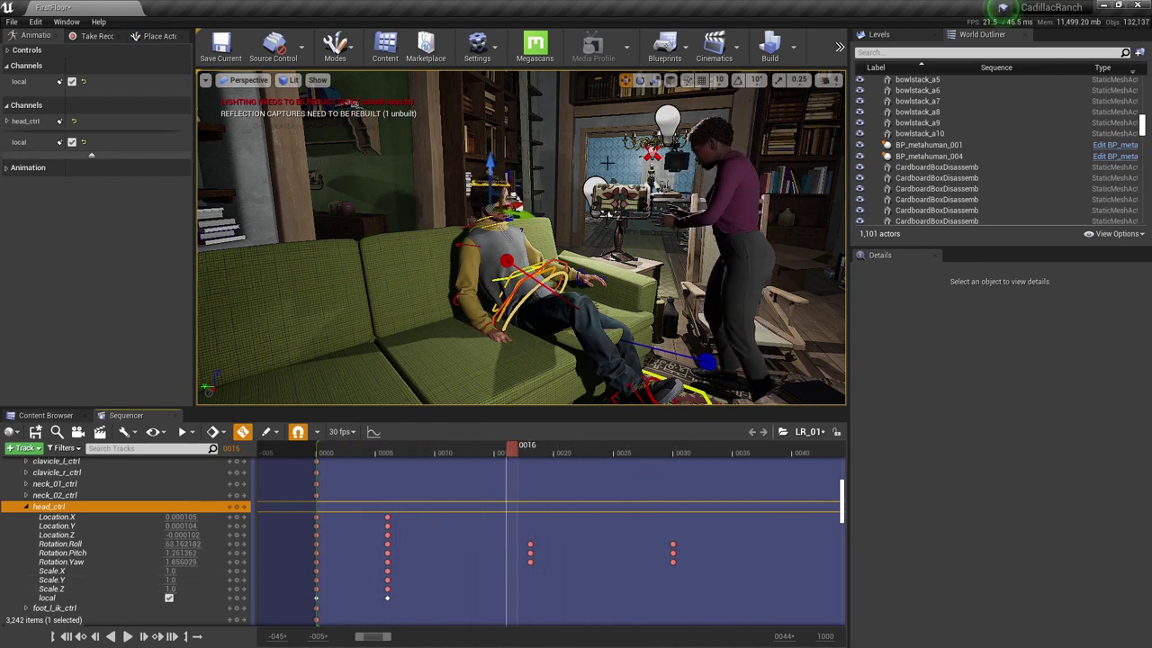
click(640, 80)
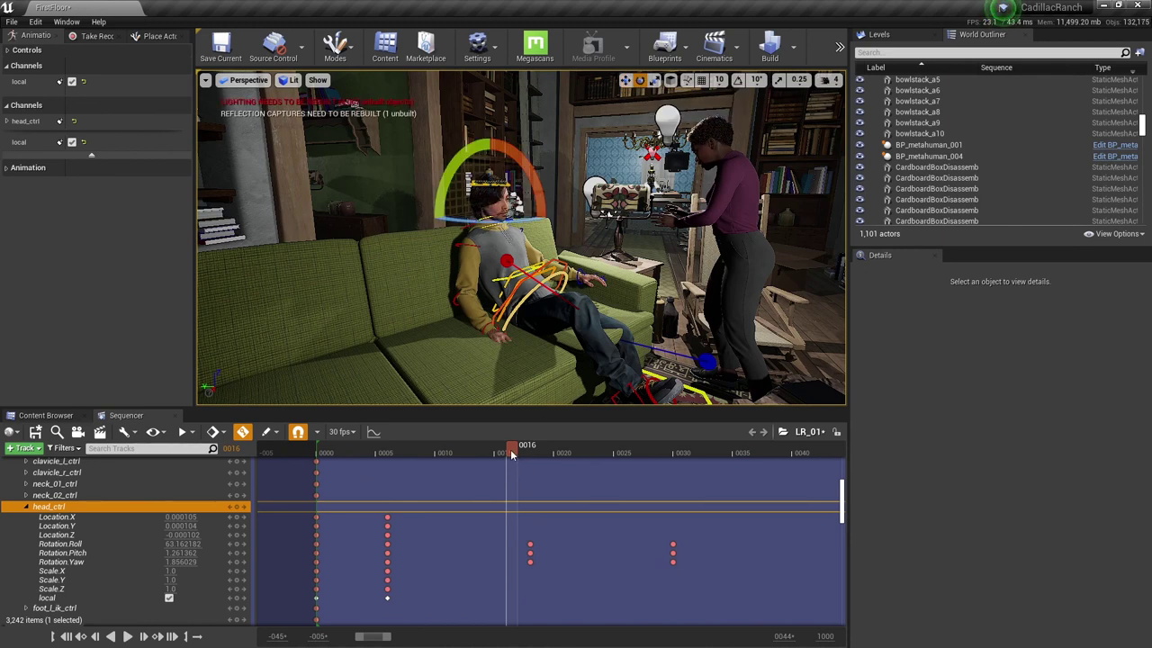
drag(511, 455, 441, 463)
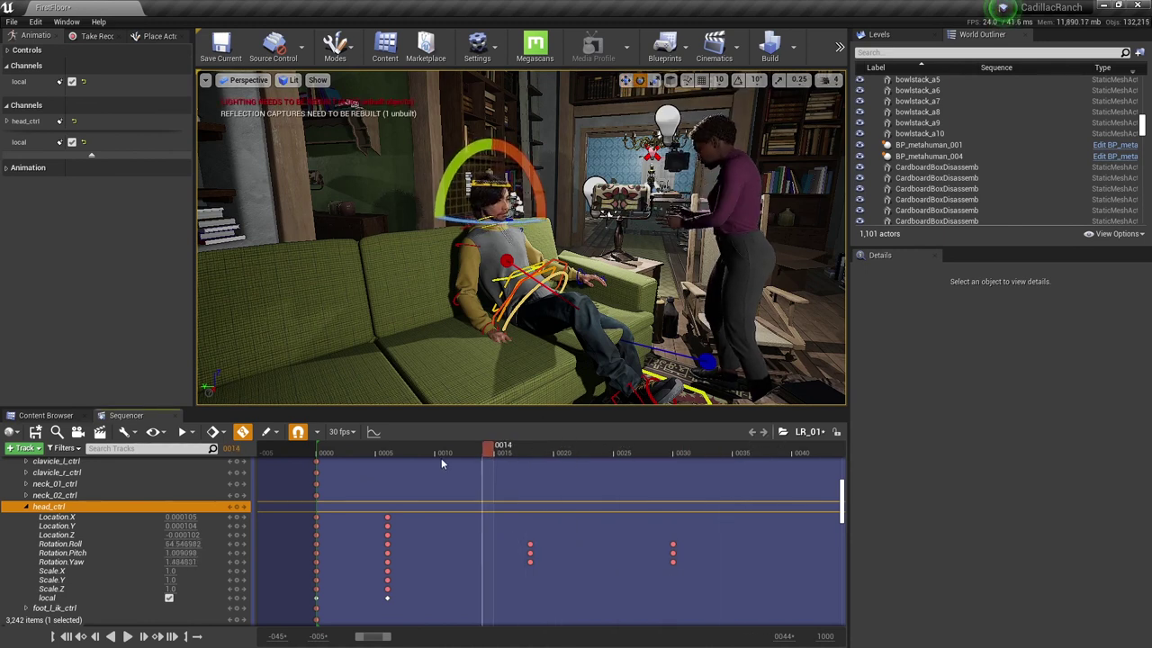
drag(559, 457, 603, 455)
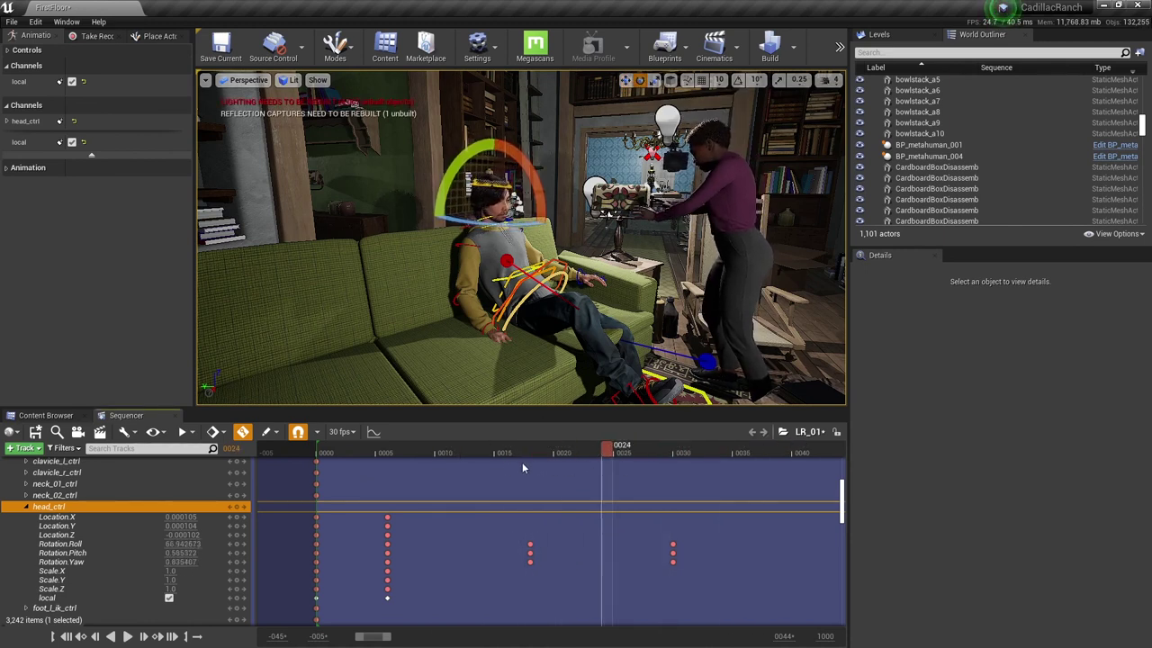
Scrub back through the head_ctrl keys to frame 0 to examine the seated character's head motion.
drag(522, 462, 597, 458)
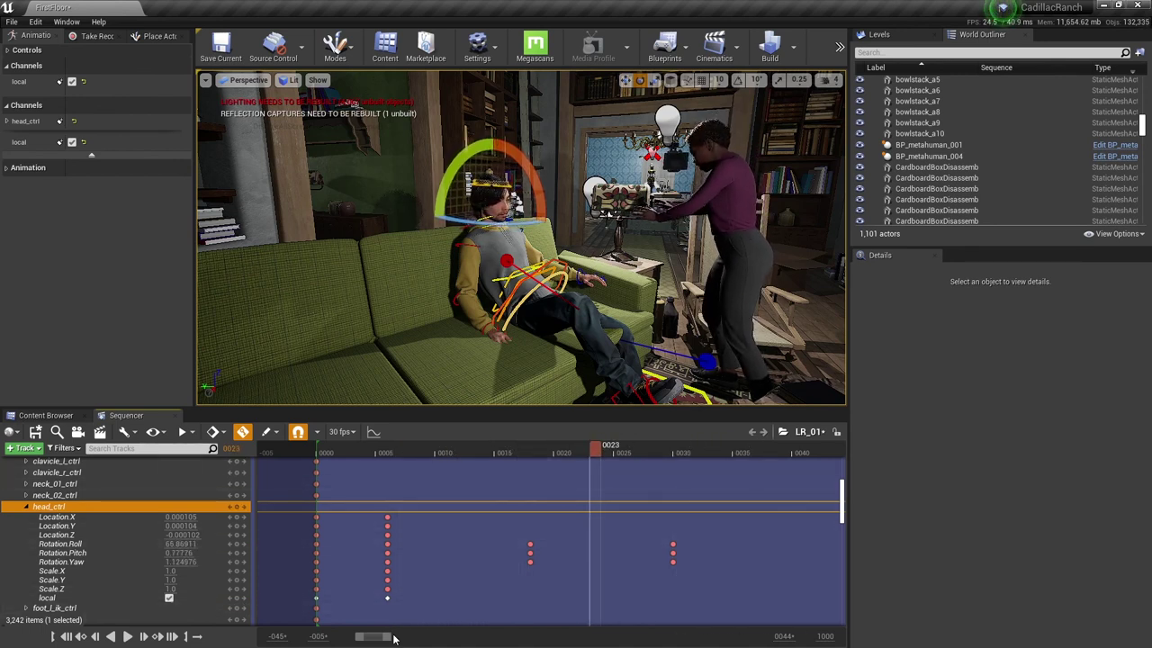
drag(596, 453, 322, 463)
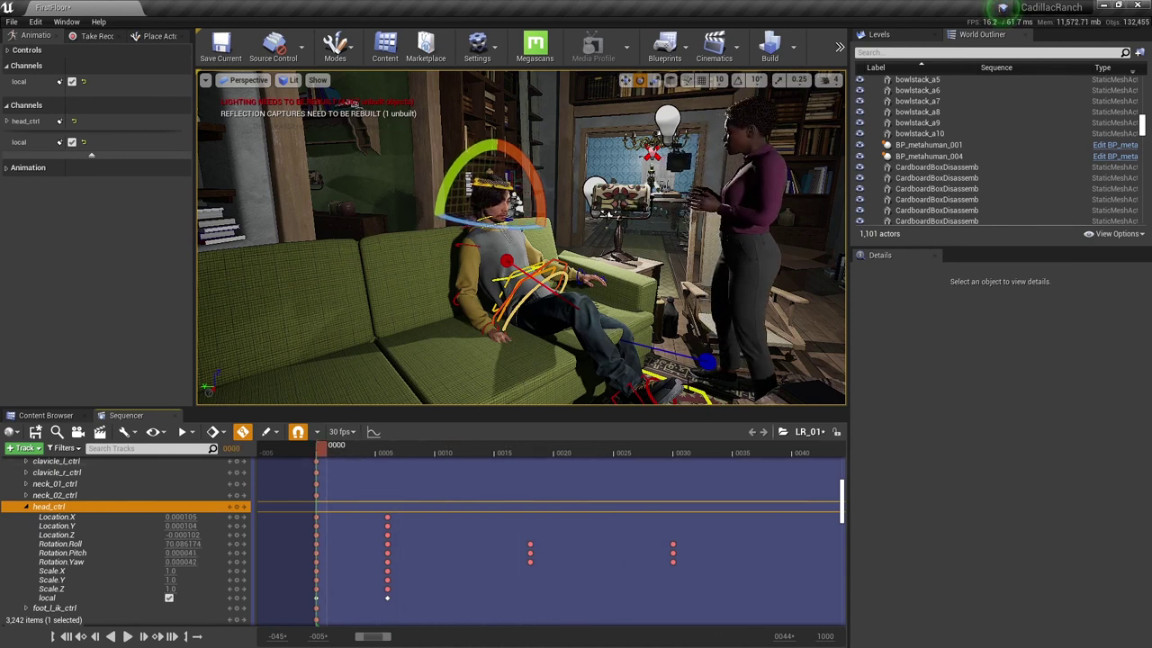
Try moving the seated character's foot_r_ik_ctrl upward with the translate gizmo and undo the move.
mouse_move(695, 389)
right_down()
mouse_move(683, 385)
mouse_move(695, 389)
right_up()
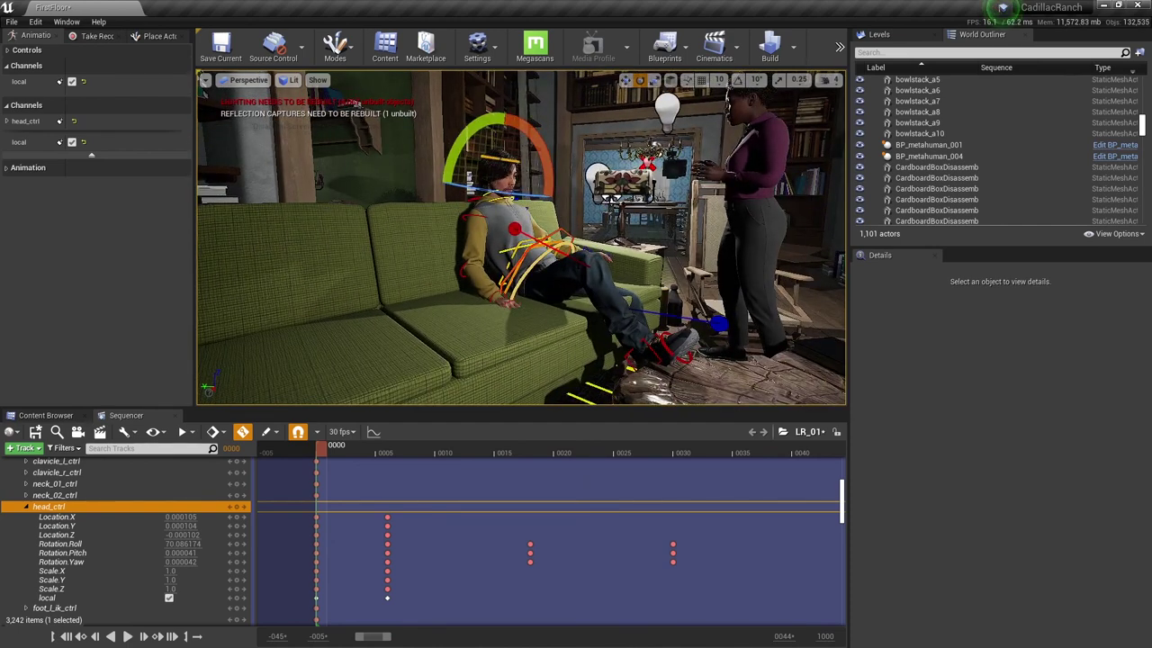
click(650, 341)
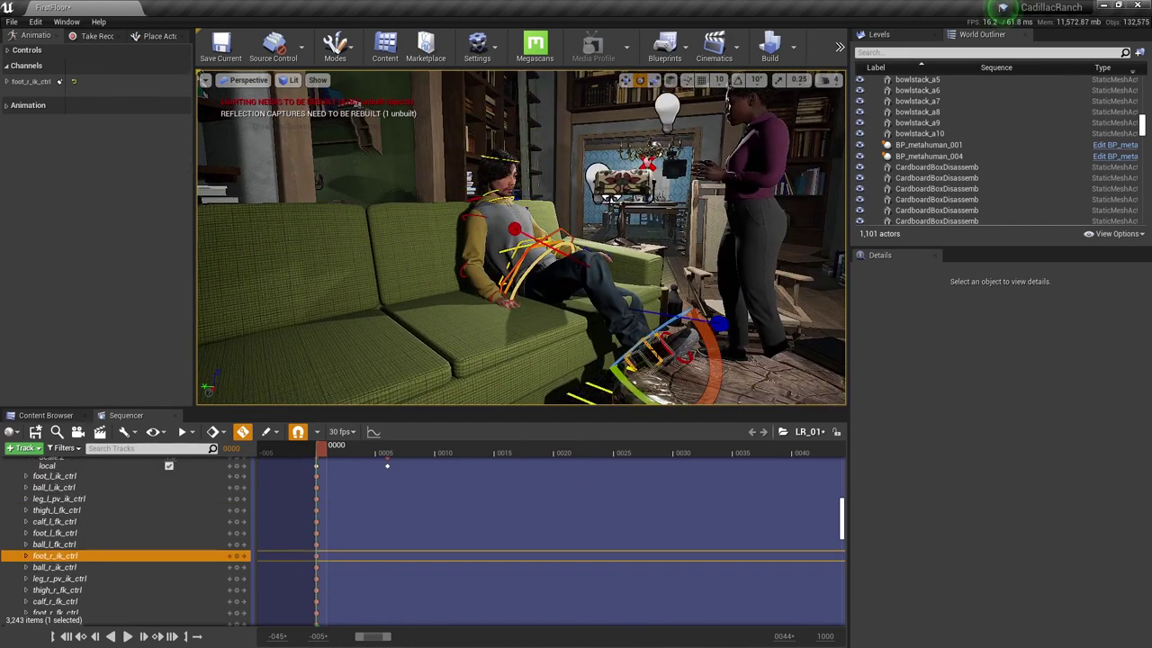
click(626, 80)
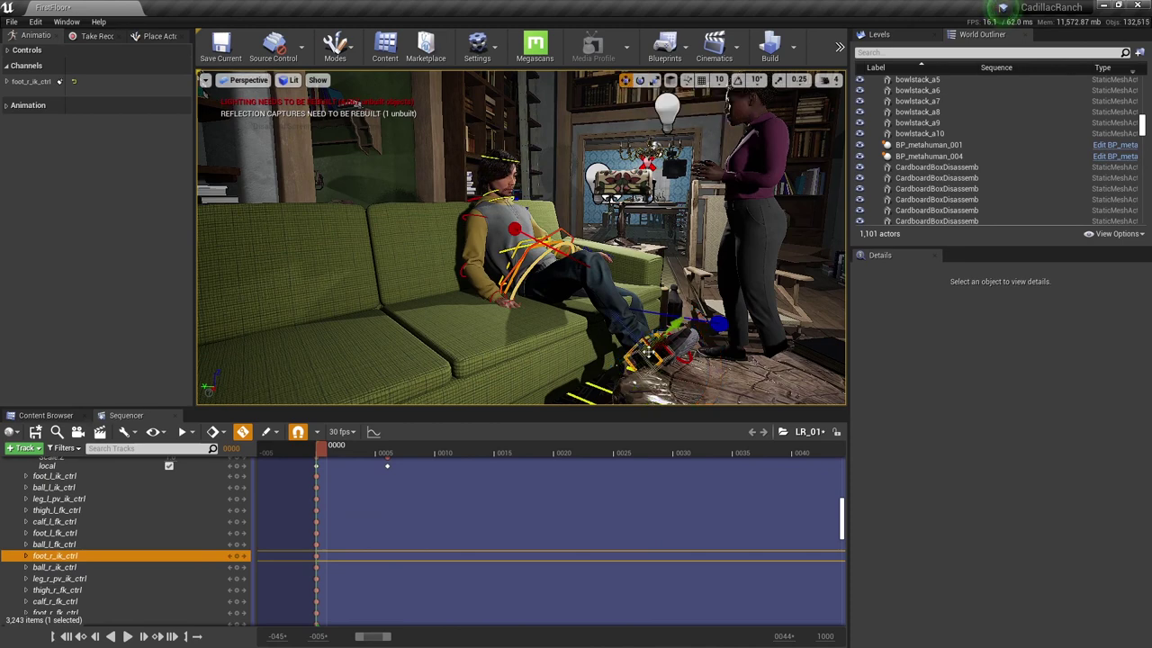
drag(650, 353, 644, 313)
key(ctrl+z)
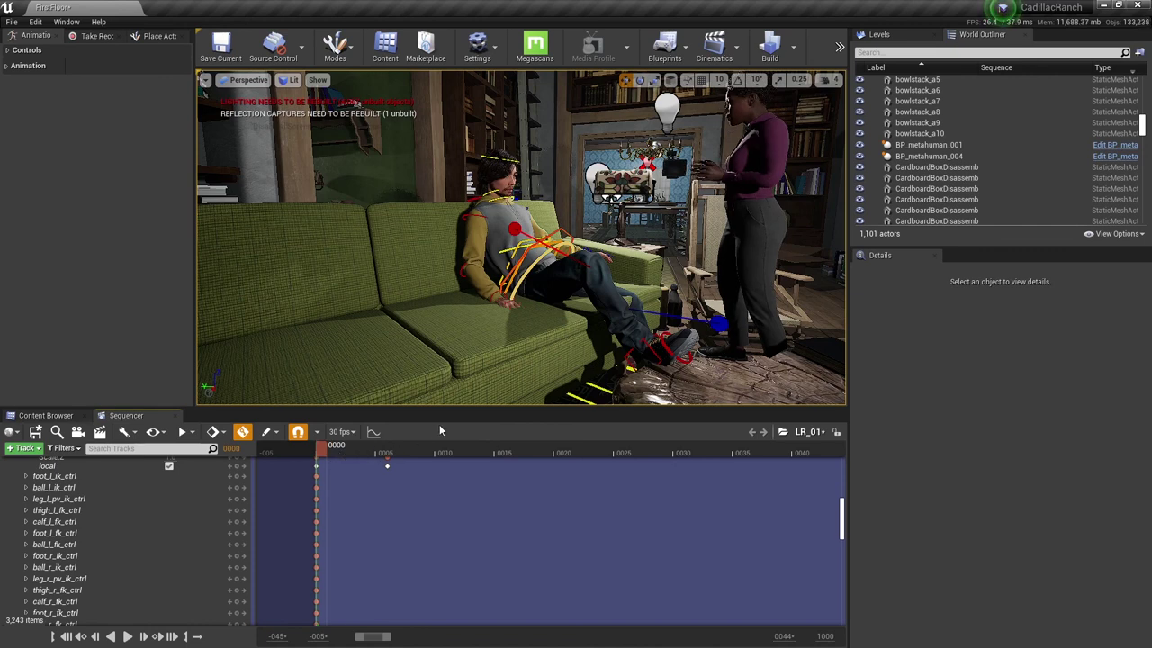
Return to the MetaHuman_ControlRig track under BP_metahuman_004 in the LR_01 track list.
click(242, 436)
drag(841, 517, 843, 475)
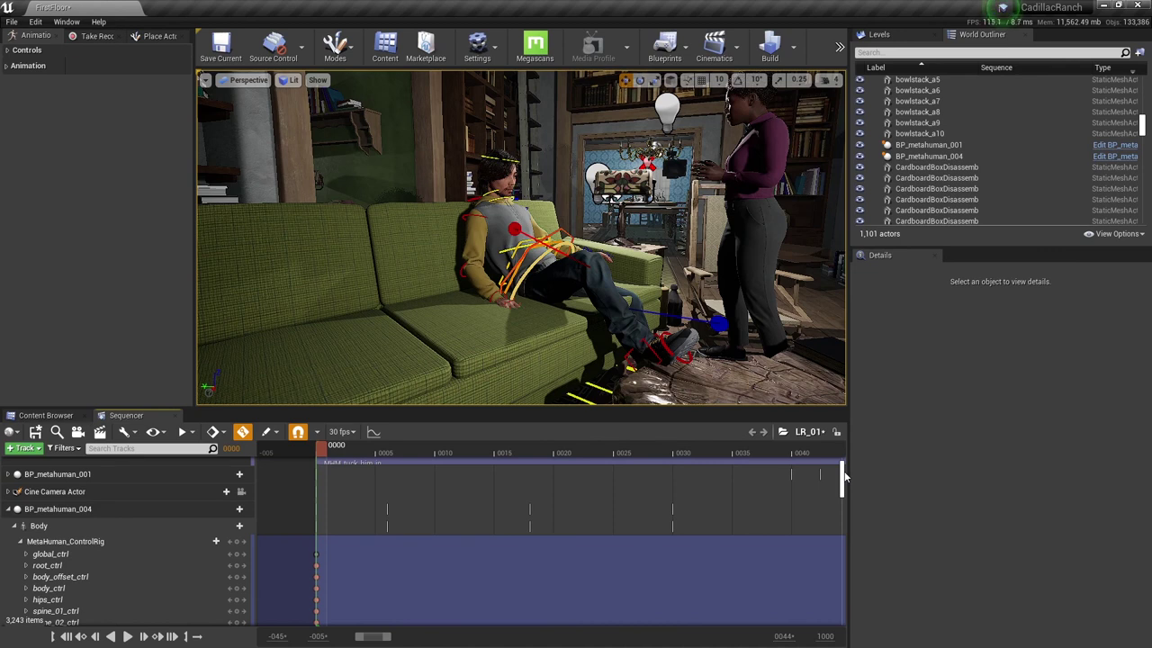
scroll(842, 476, up, 2)
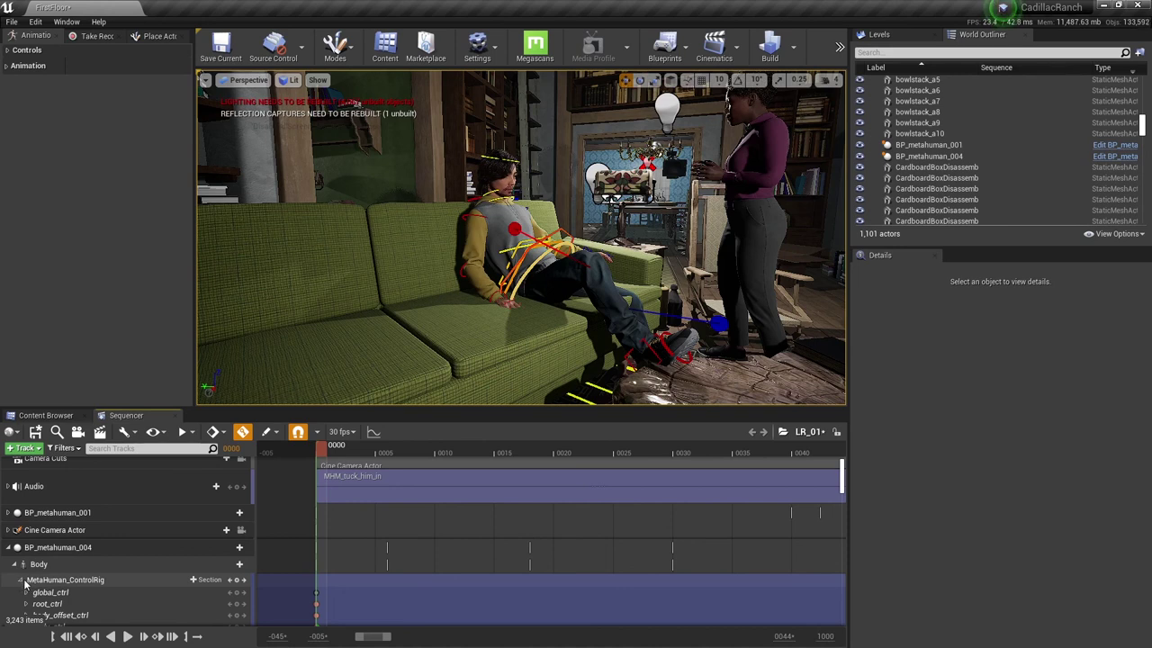
Collapse the Cinematics and EF_FirstFloor folders in the project content and open the MCO_Mocap_Basics folder.
click(46, 415)
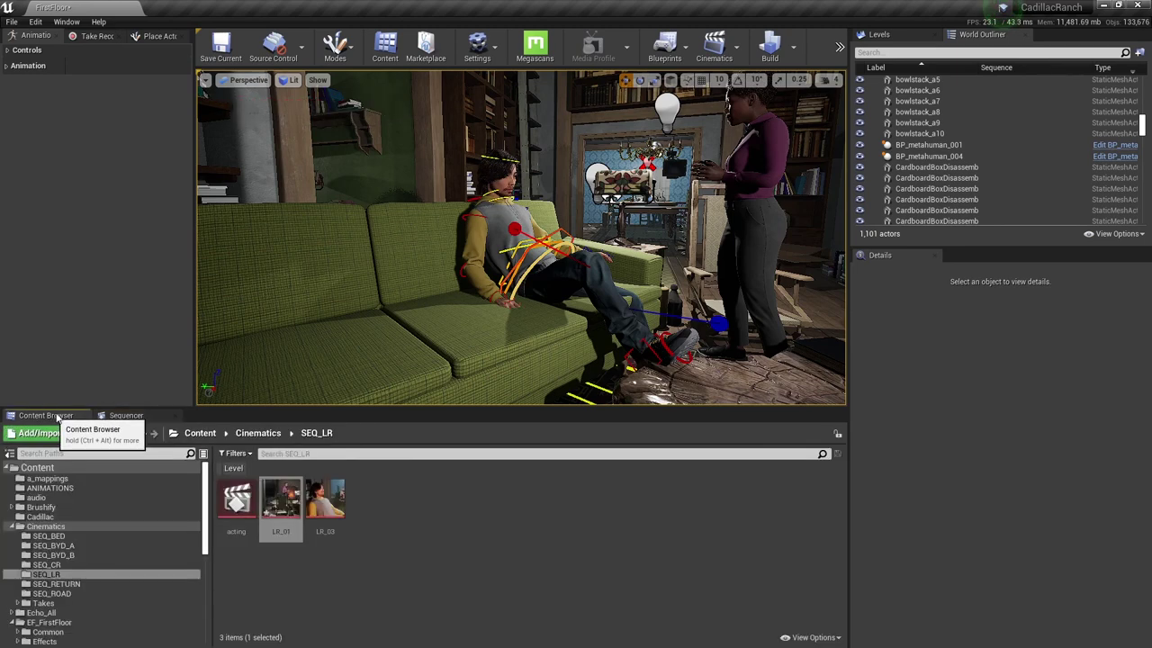
click(205, 494)
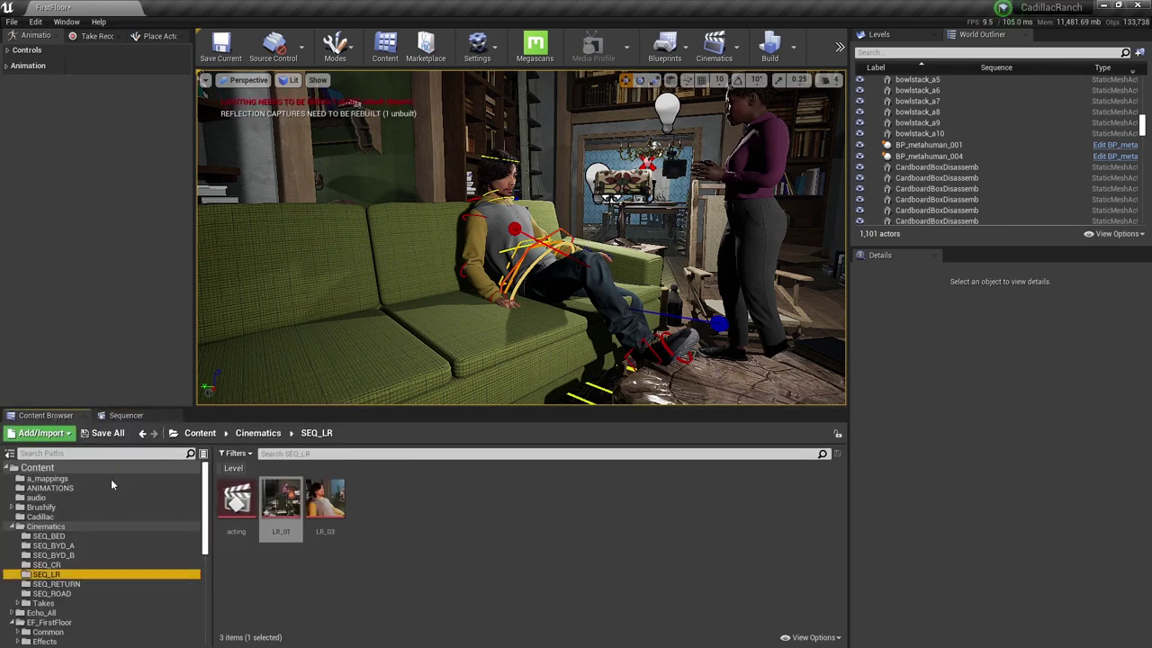
click(12, 527)
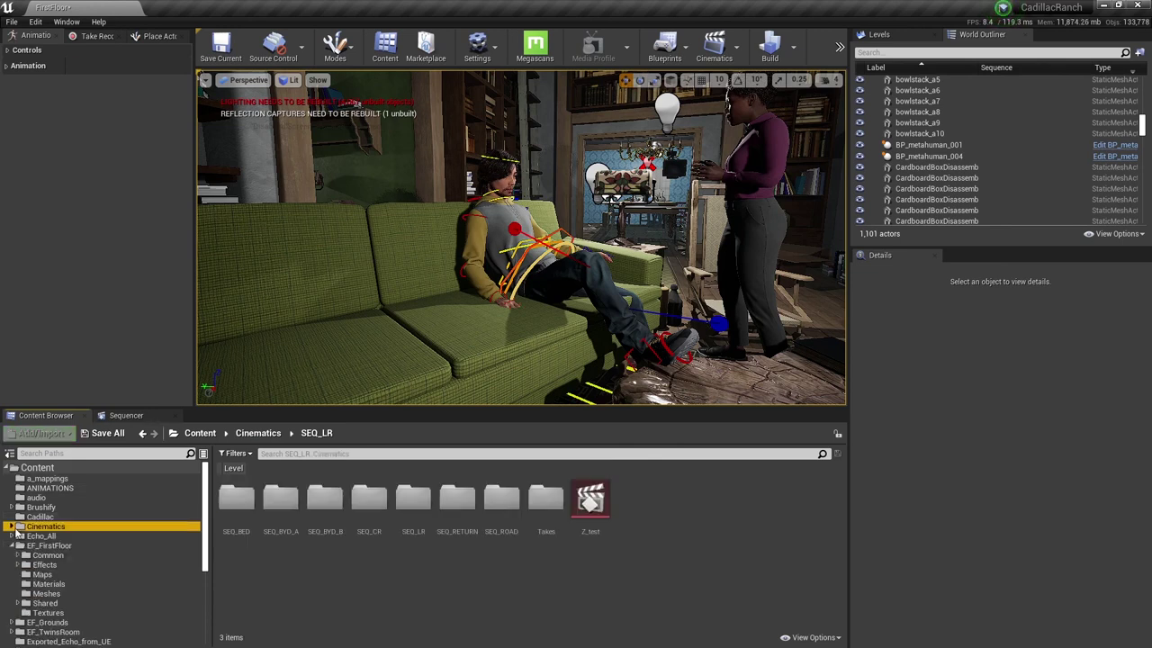
click(11, 546)
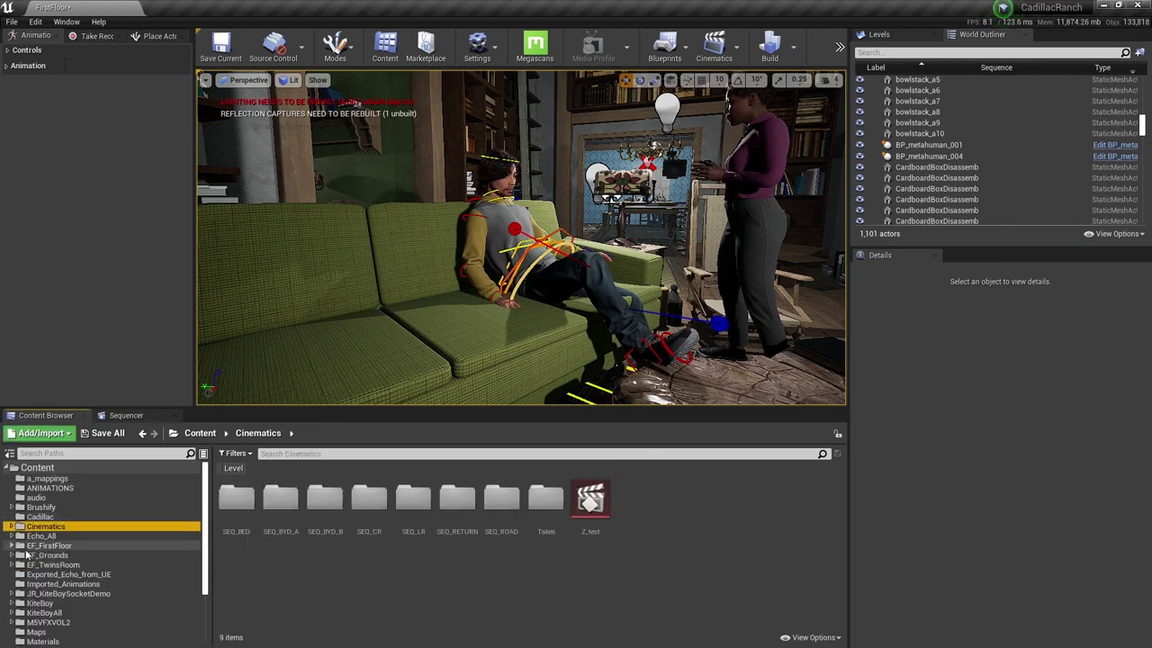
scroll(206, 567, down, 3)
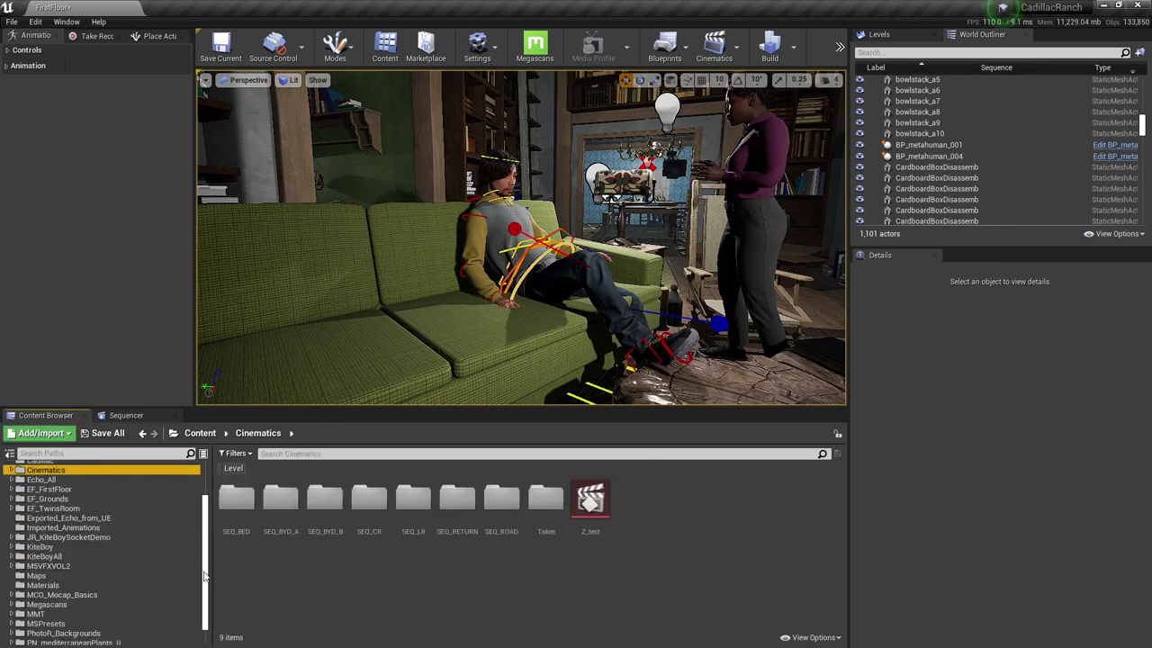
scroll(135, 576, down, 1)
click(79, 578)
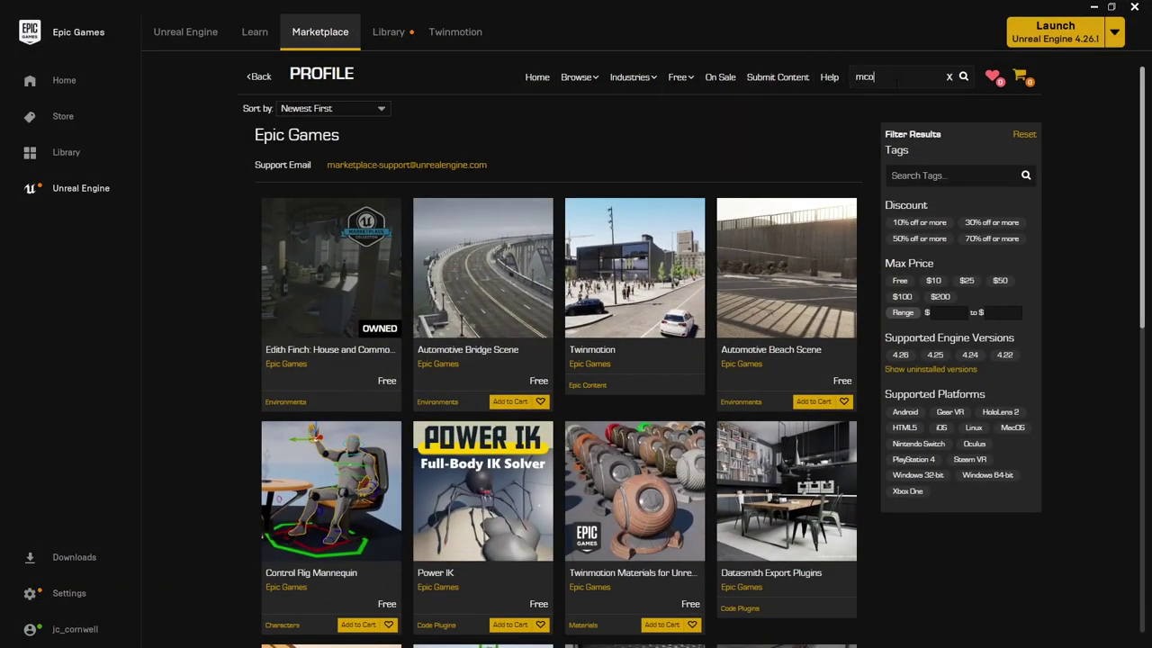
View the MCO Mocap Basics asset page from the Epic Games Launcher marketplace search and return to the Unreal Editor.
click(864, 100)
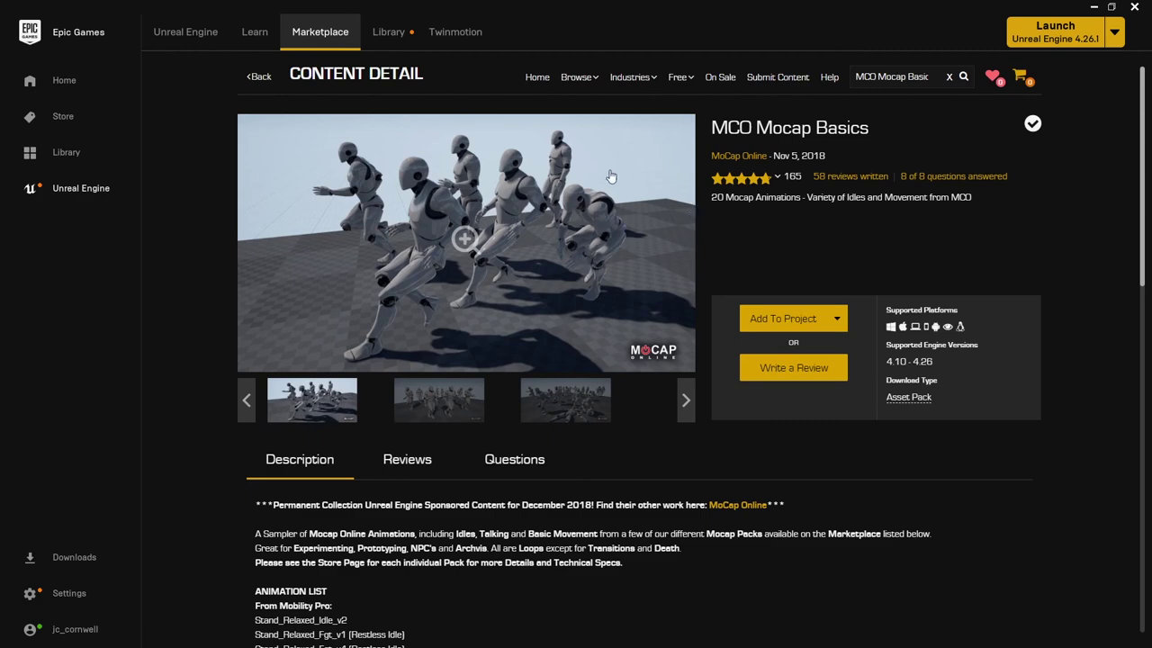
click(1093, 6)
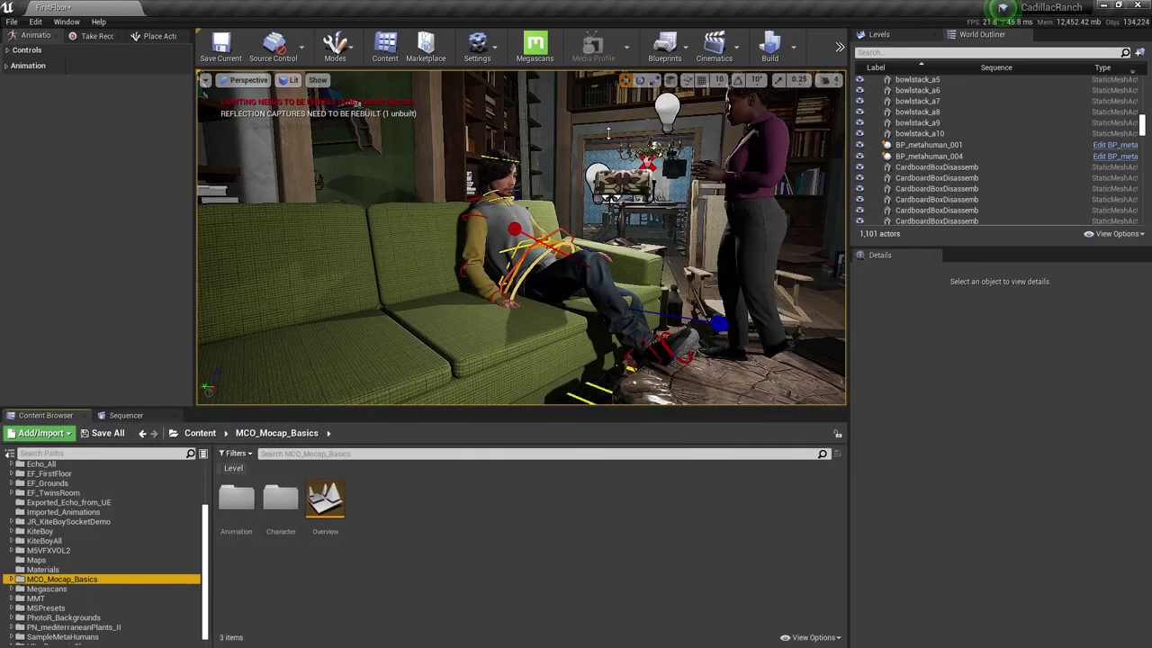
Browse the MCO_Mocap_Basics animations down to the In_Place folder inside Mobility_Pro.
drag(207, 522, 207, 477)
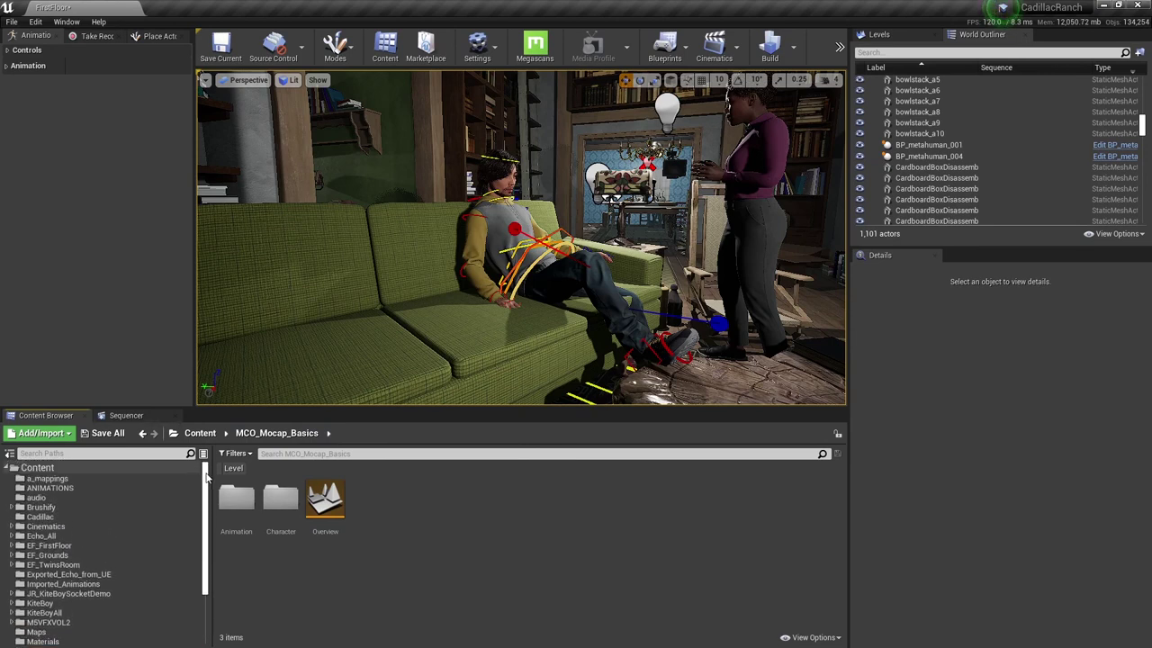
scroll(207, 477, down, 3)
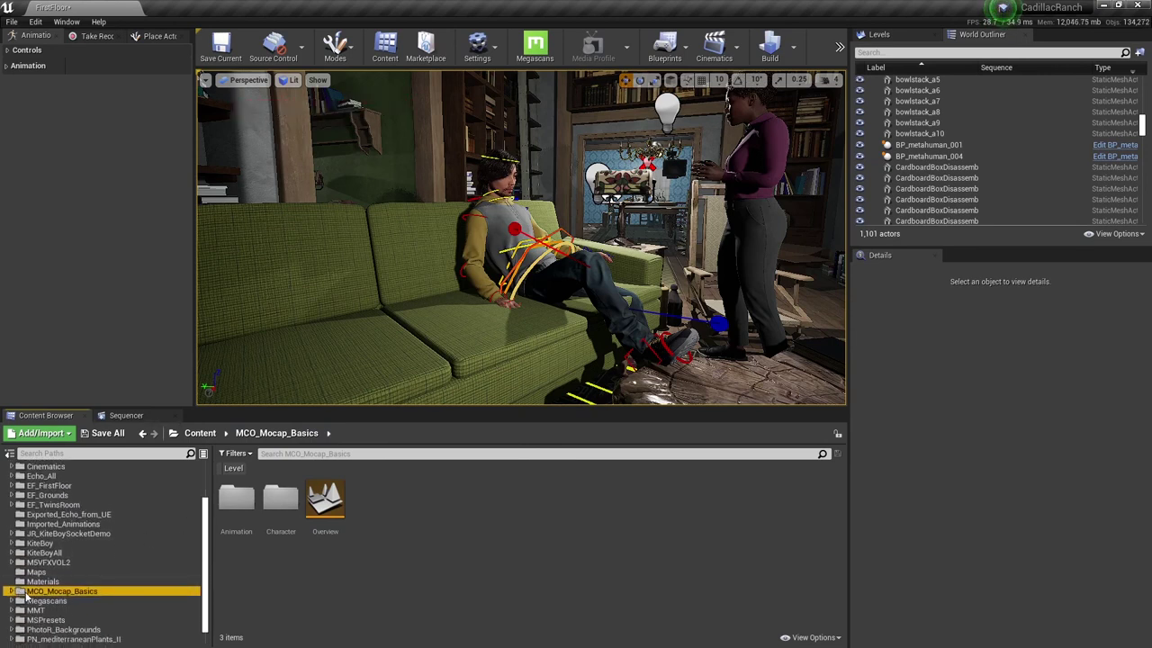
double_click(24, 594)
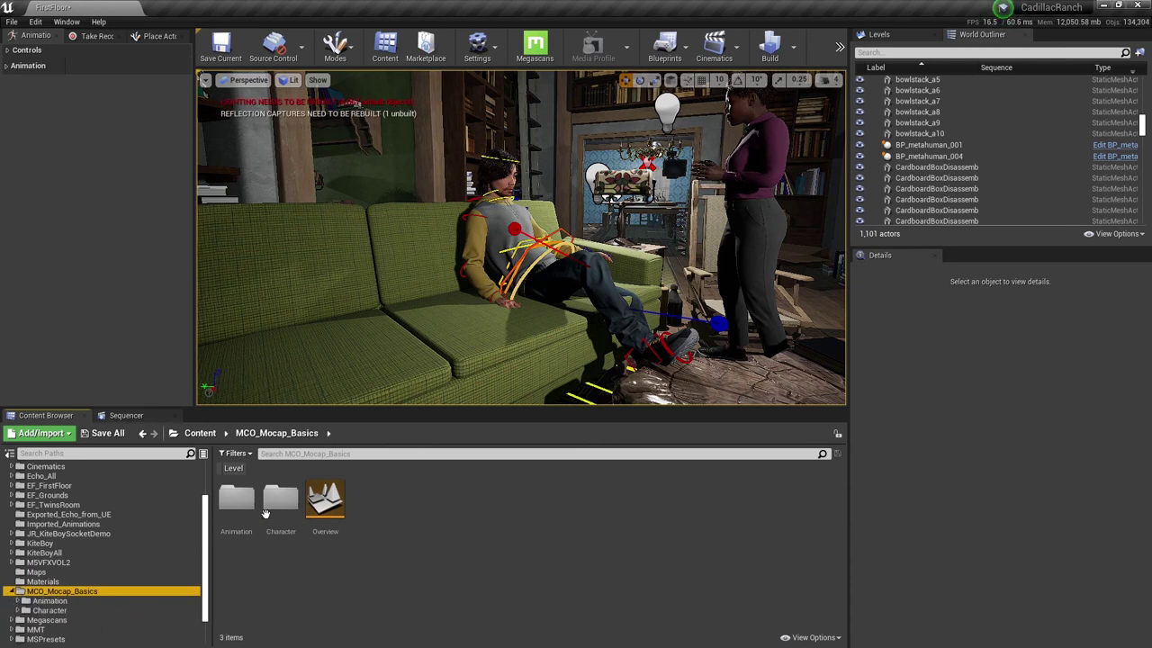
double_click(237, 499)
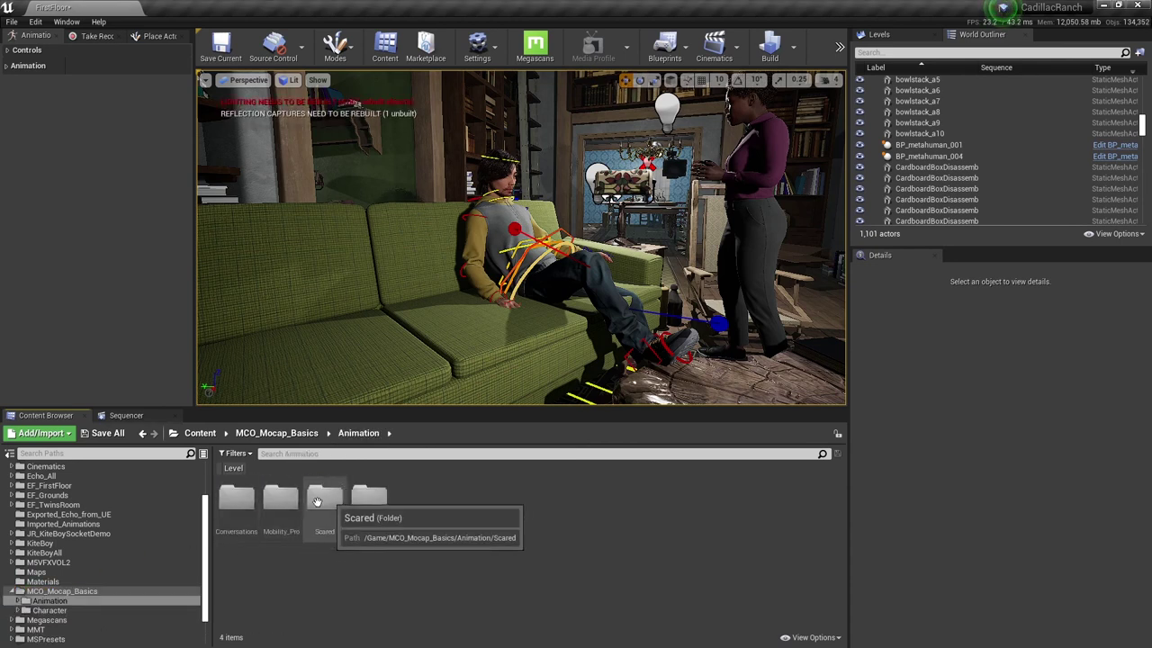
double_click(280, 497)
click(238, 502)
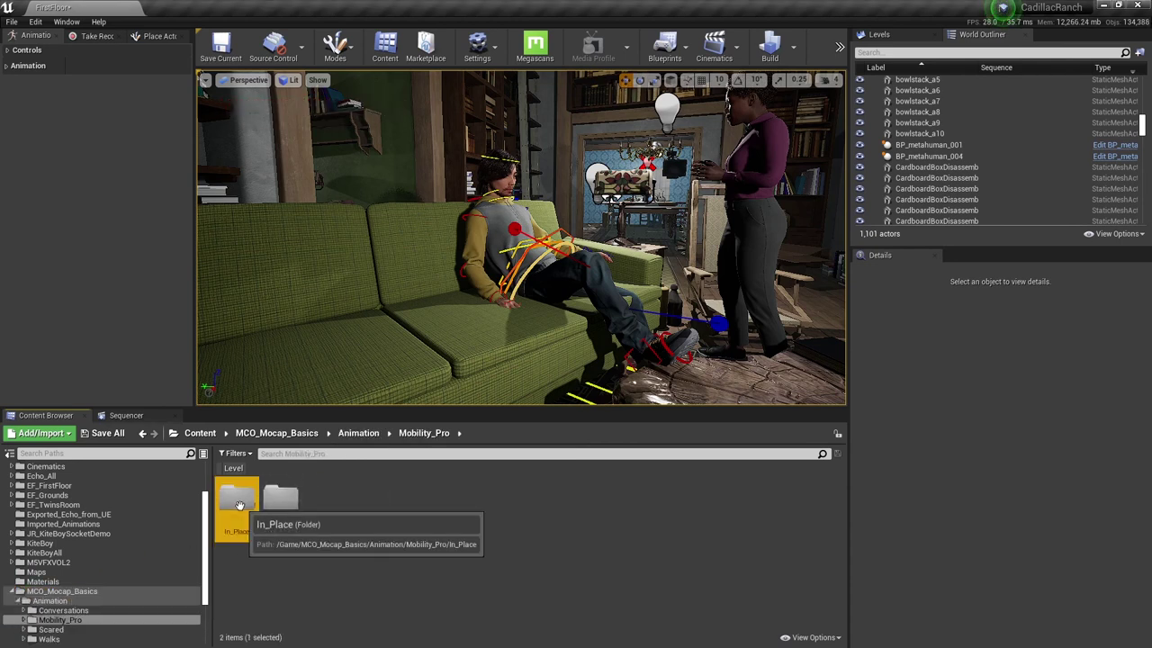
double_click(238, 502)
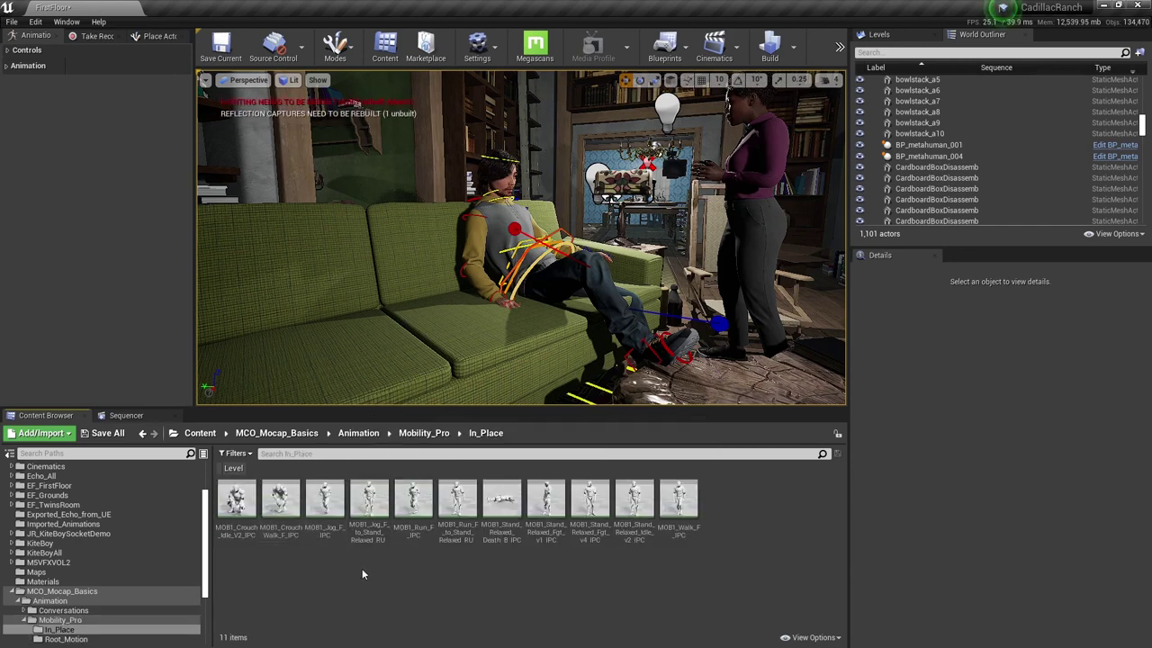
Preview the MOB1_Walk_F_IPC animation on the mannequin and close its editor.
double_click(677, 501)
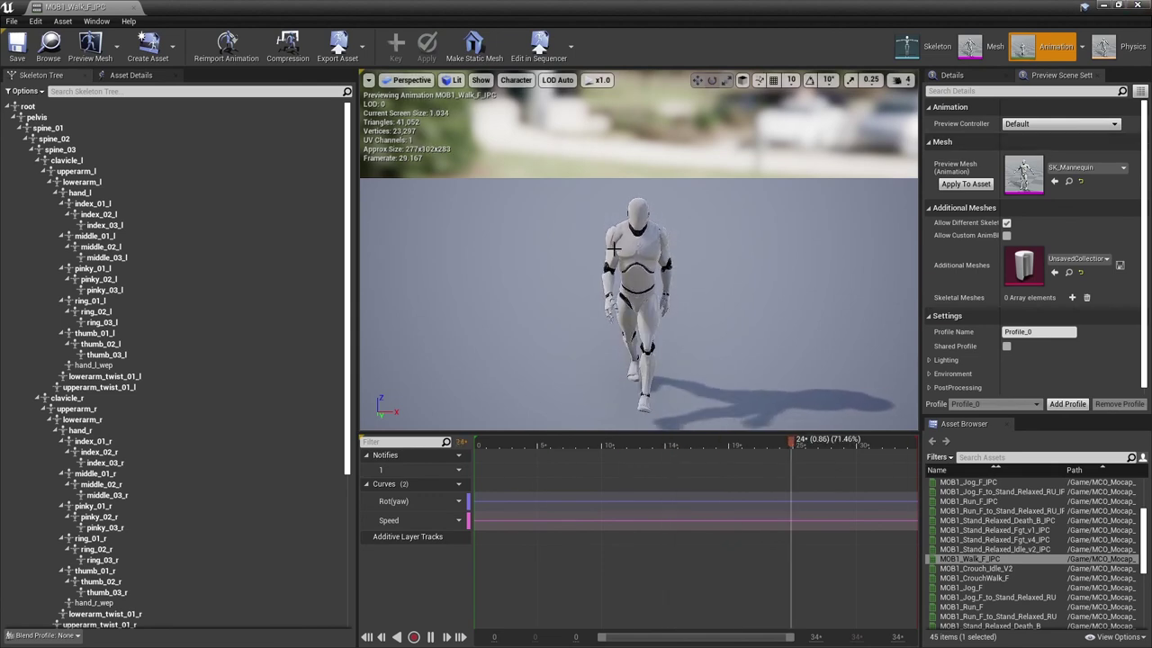
click(1132, 7)
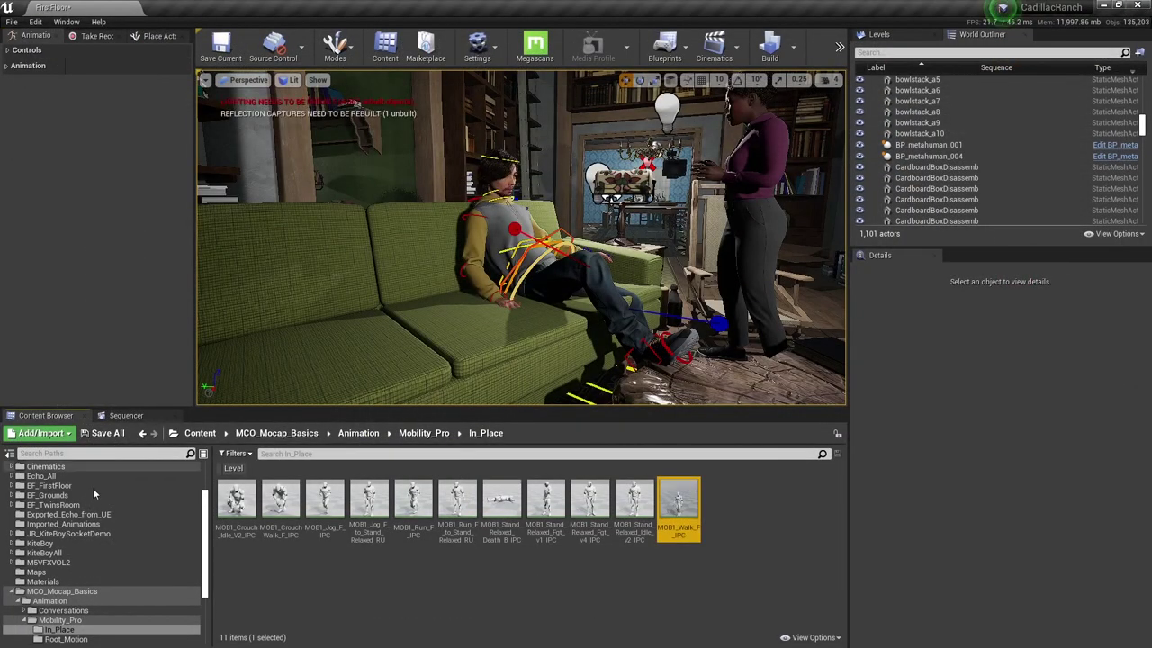
Load the CadillacRanch level from the Maps folder without saving the pending changes, and look around the upended Cadillacs.
drag(206, 499, 206, 532)
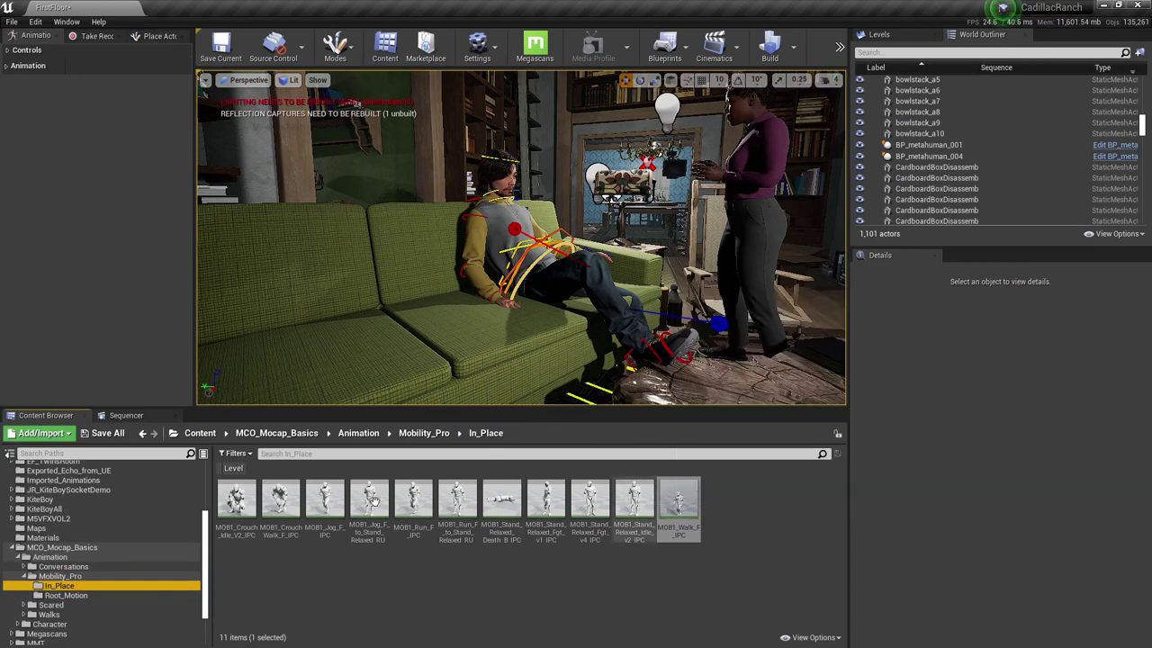
drag(209, 531, 211, 551)
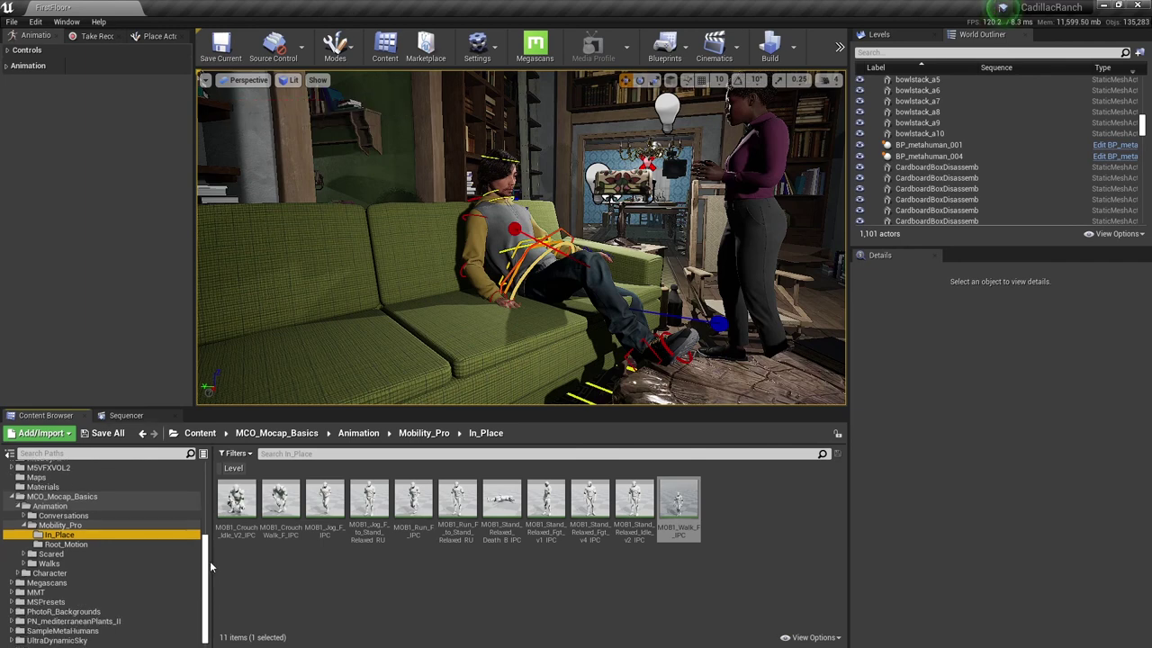
click(20, 506)
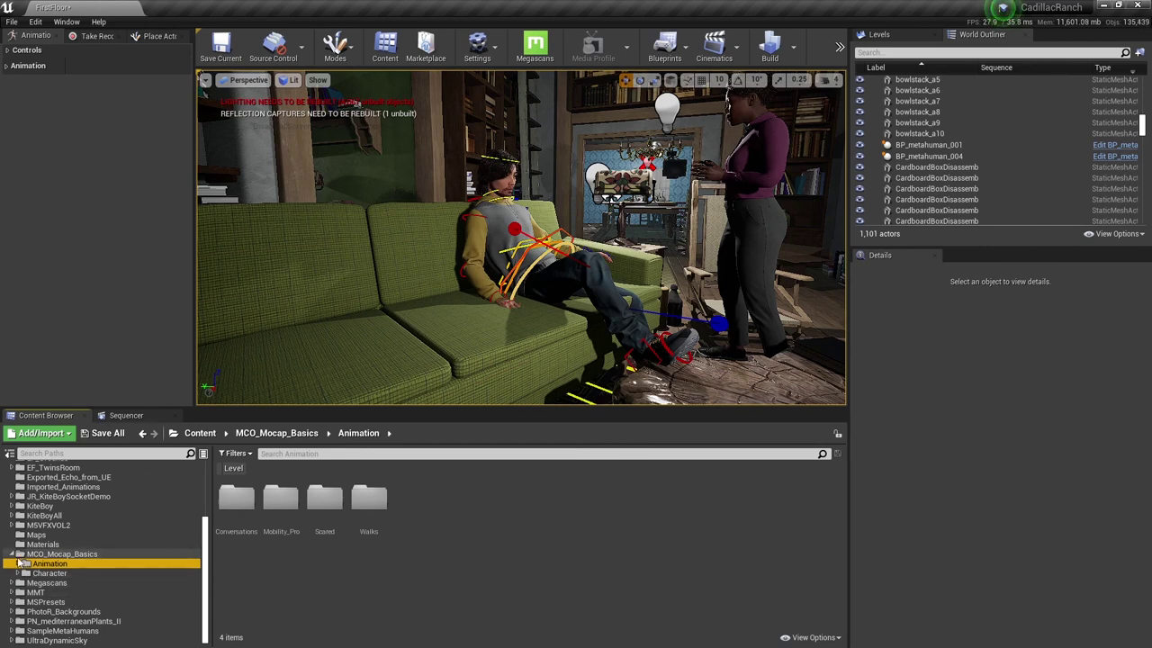
click(36, 535)
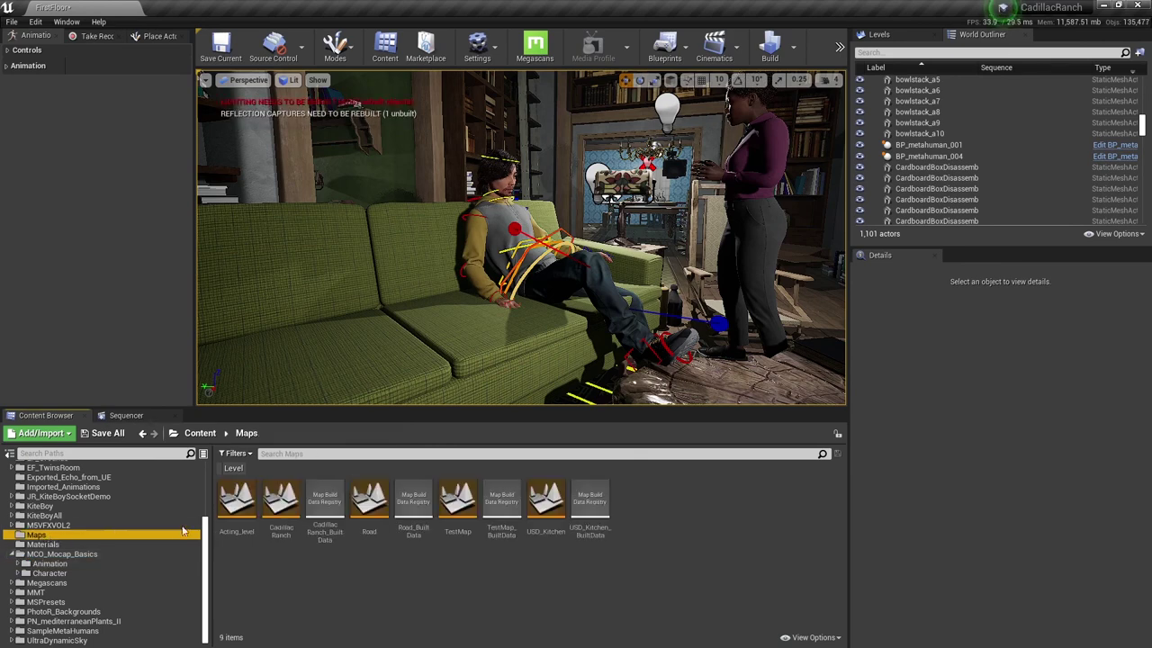
double_click(283, 508)
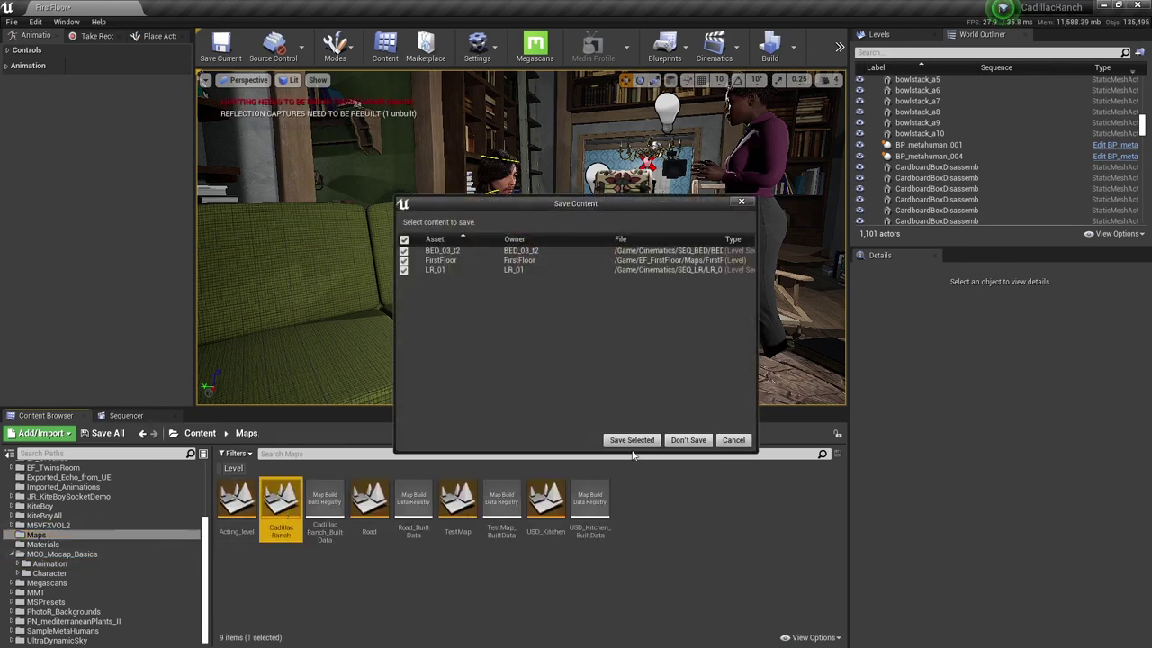
click(683, 445)
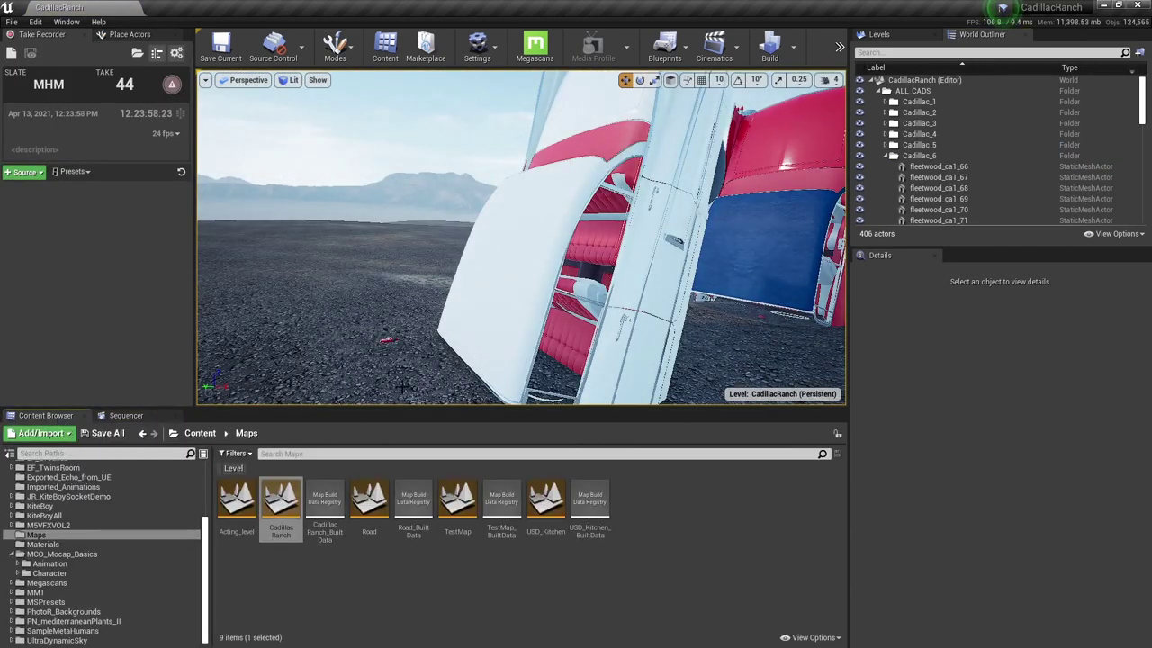
right_drag(403, 385, 334, 281)
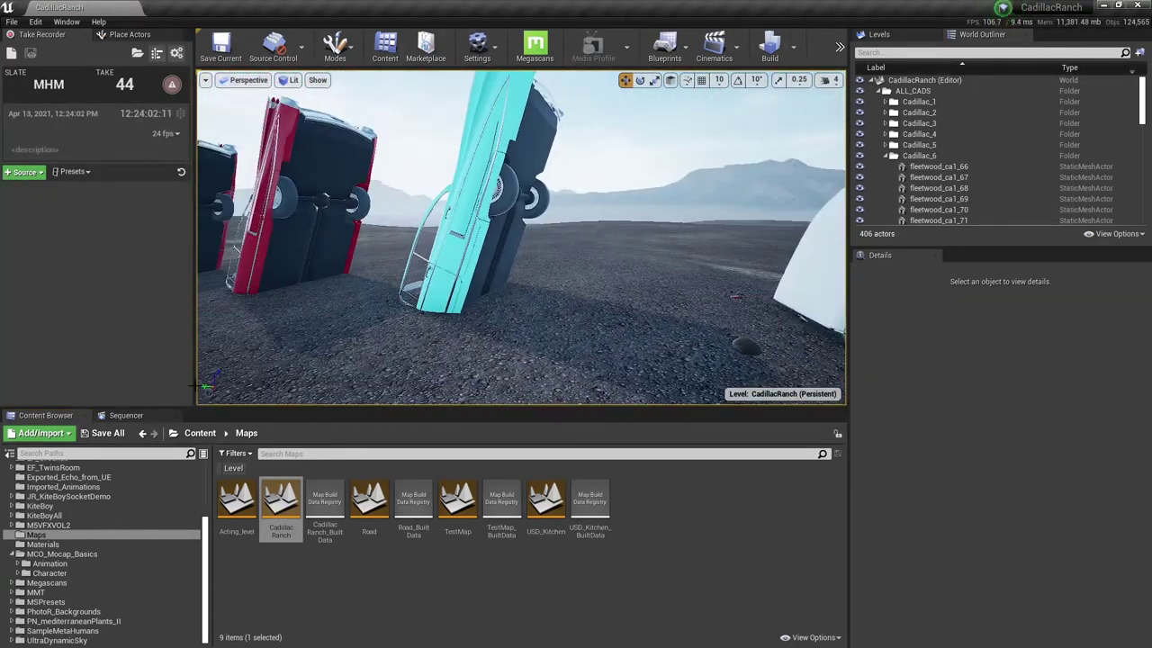
Open the CR_01 sequence from the SEQ_CR folder in Cinematics.
click(184, 530)
scroll(108, 540, up, 5)
click(76, 526)
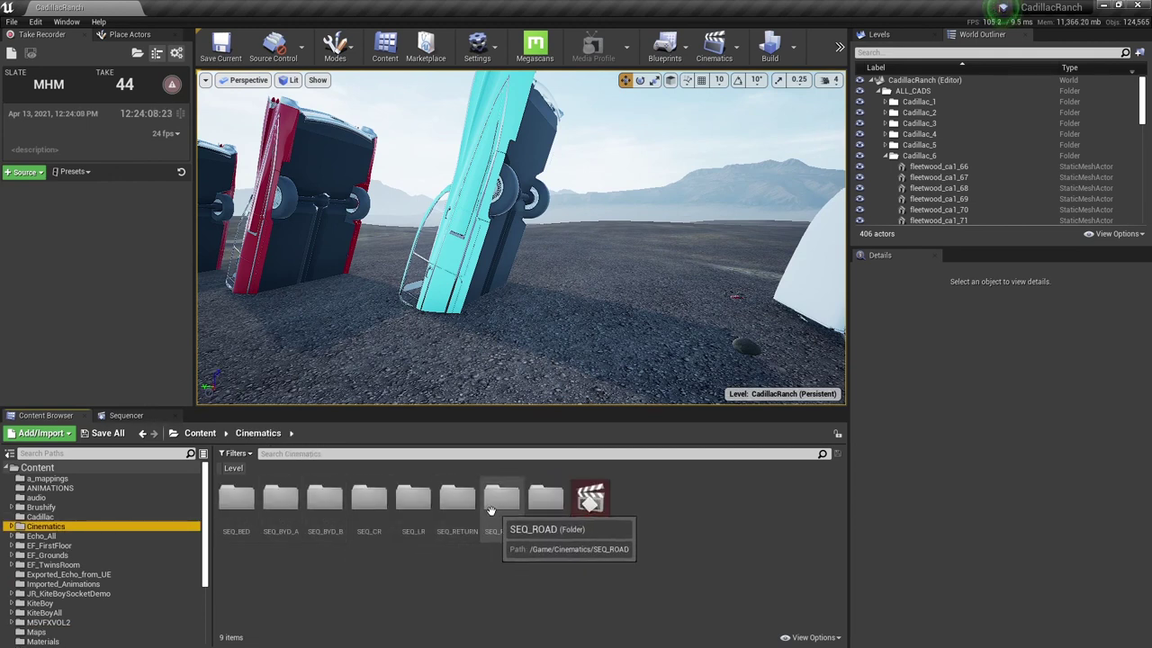
double_click(371, 504)
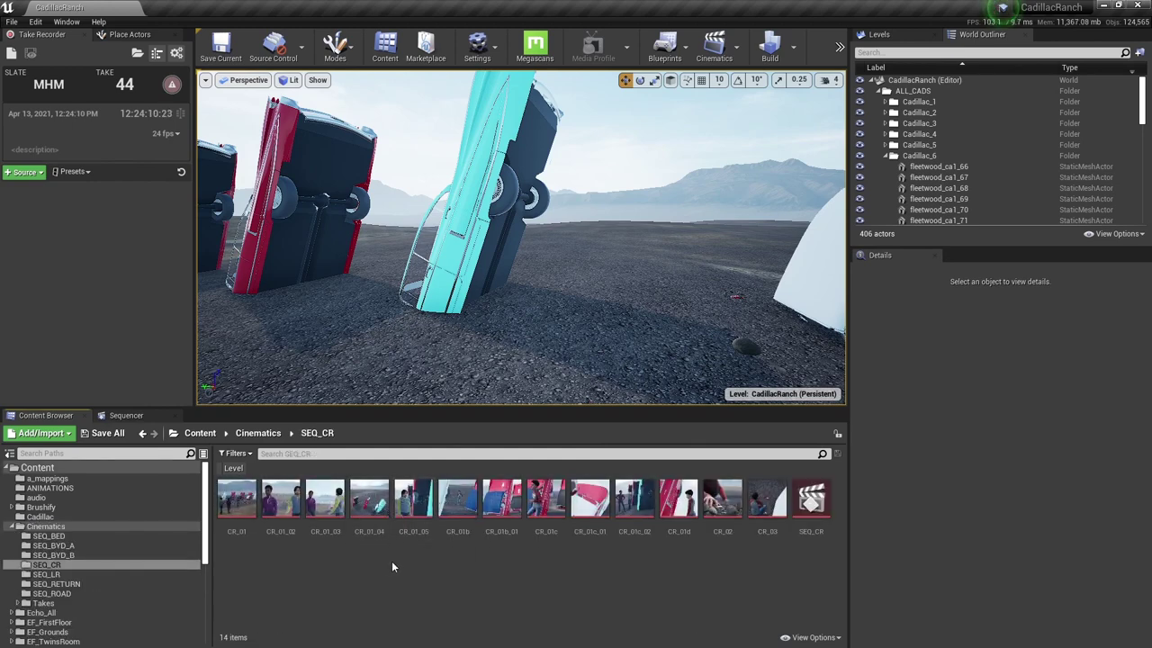
double_click(236, 500)
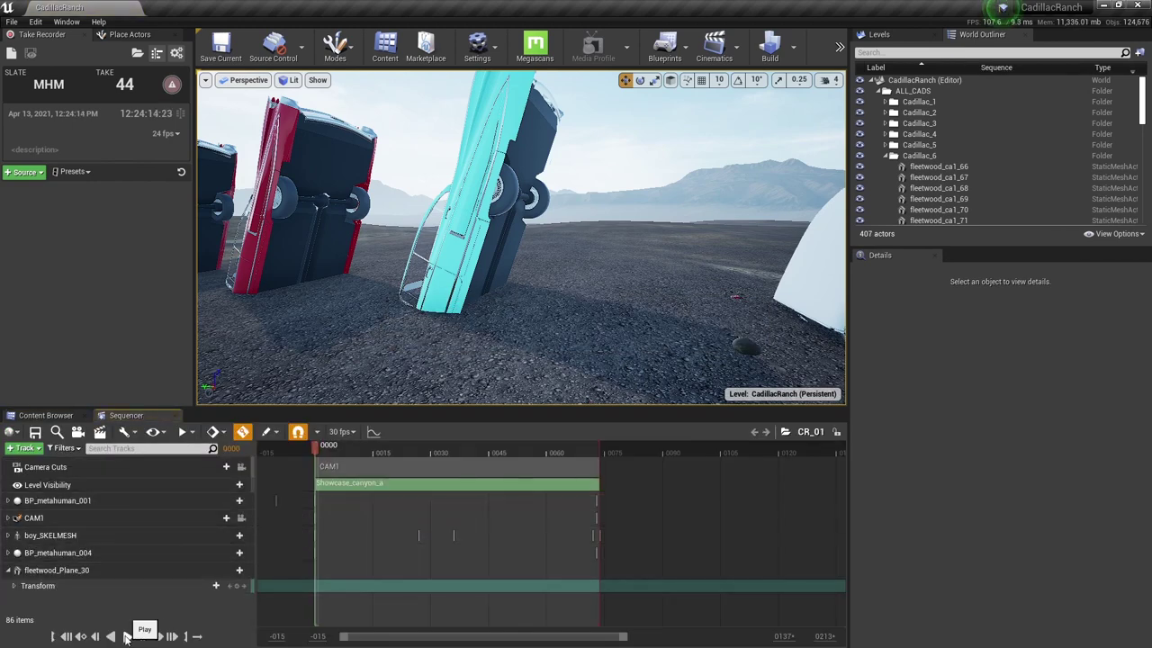
Play CR_01 and lock the viewport to its Camera Cuts to examine the three characters walking toward the Cadillacs.
click(126, 636)
click(126, 636)
click(241, 466)
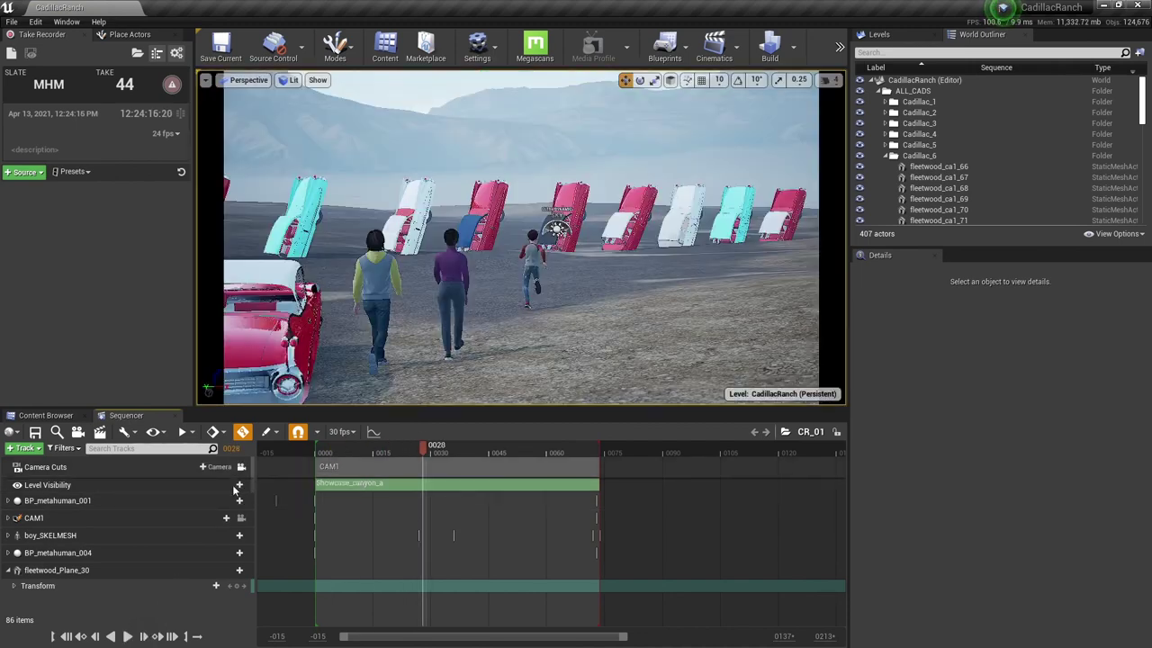
Replay the CR_01 shot through its camera and pause it at frame 56.
click(126, 636)
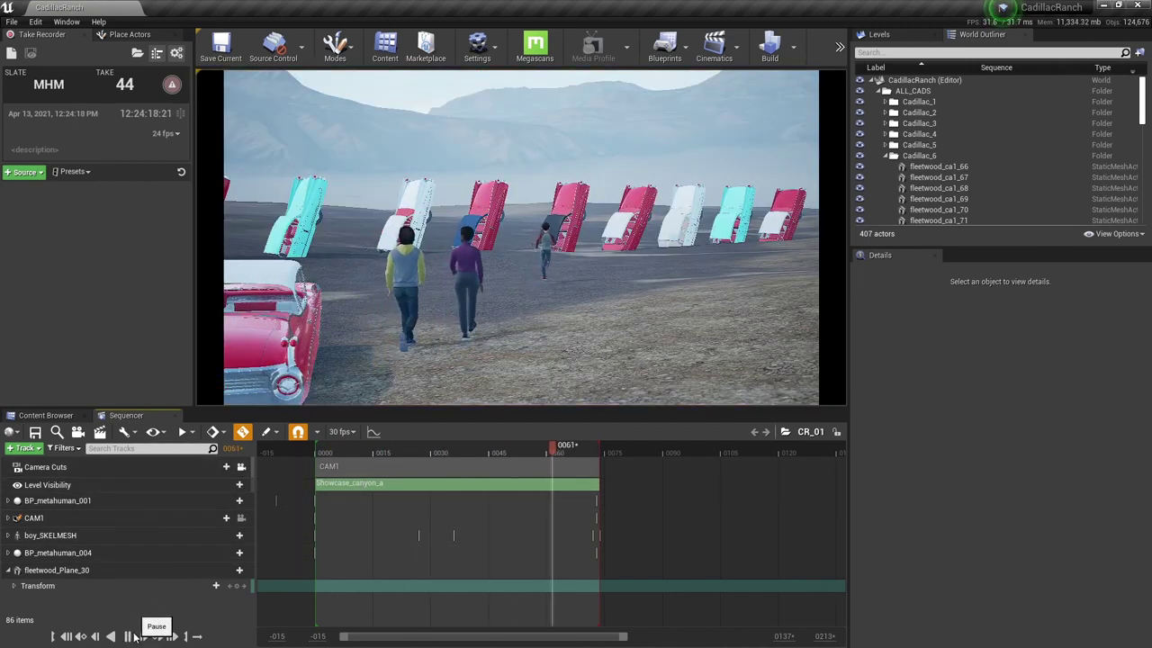
click(128, 636)
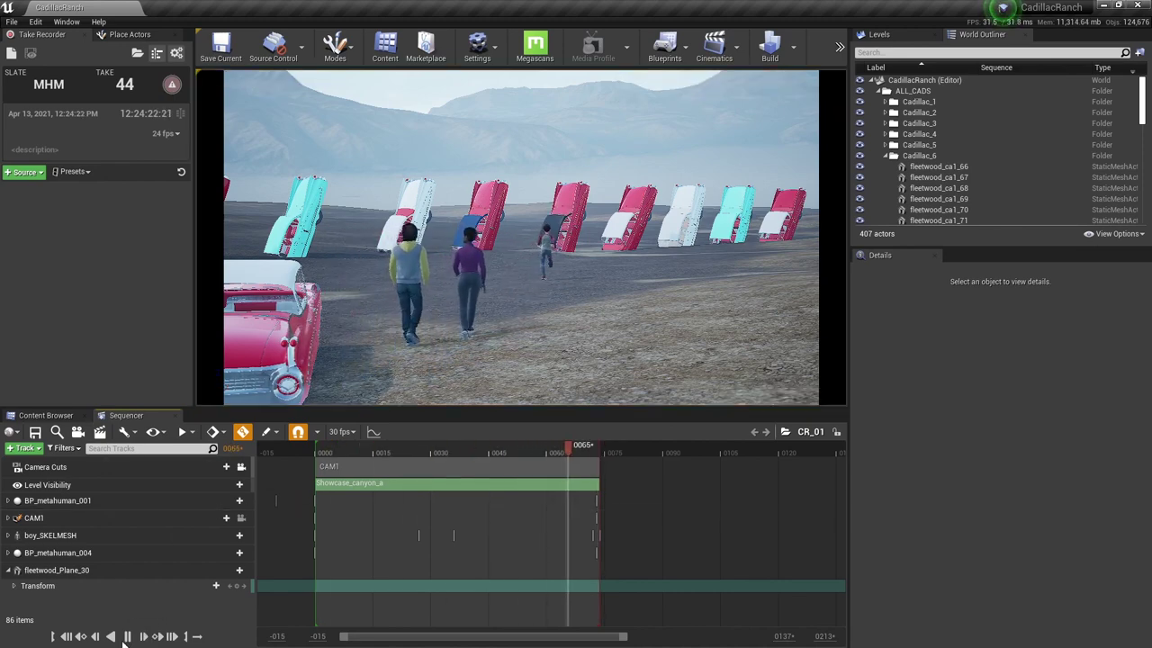
click(135, 636)
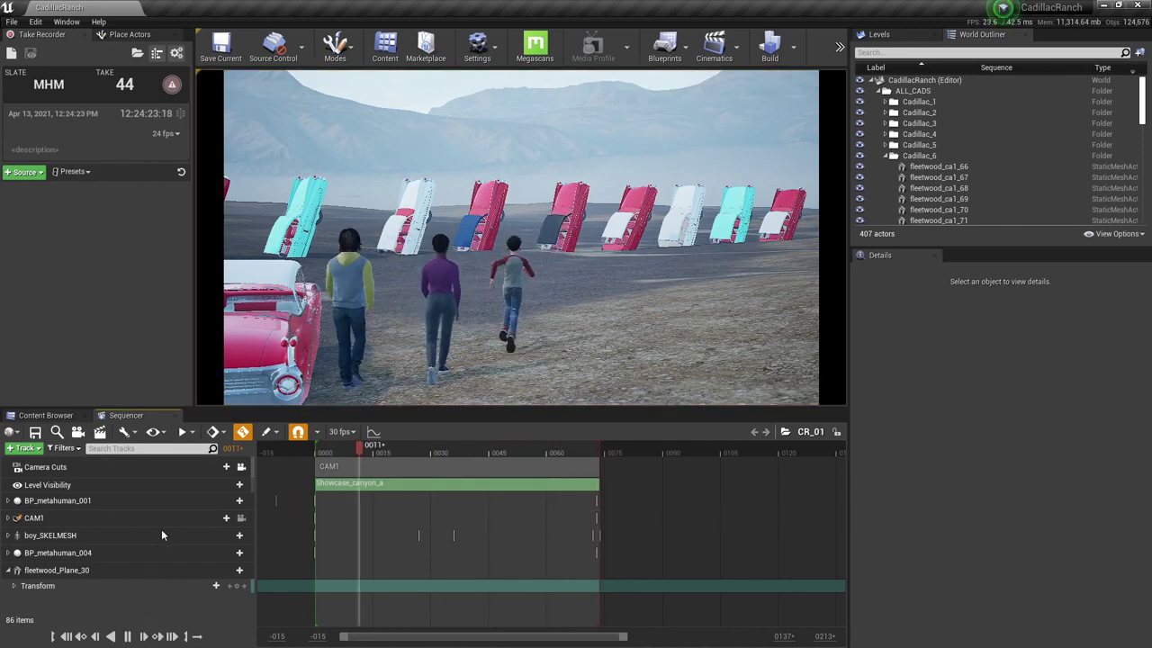
click(124, 636)
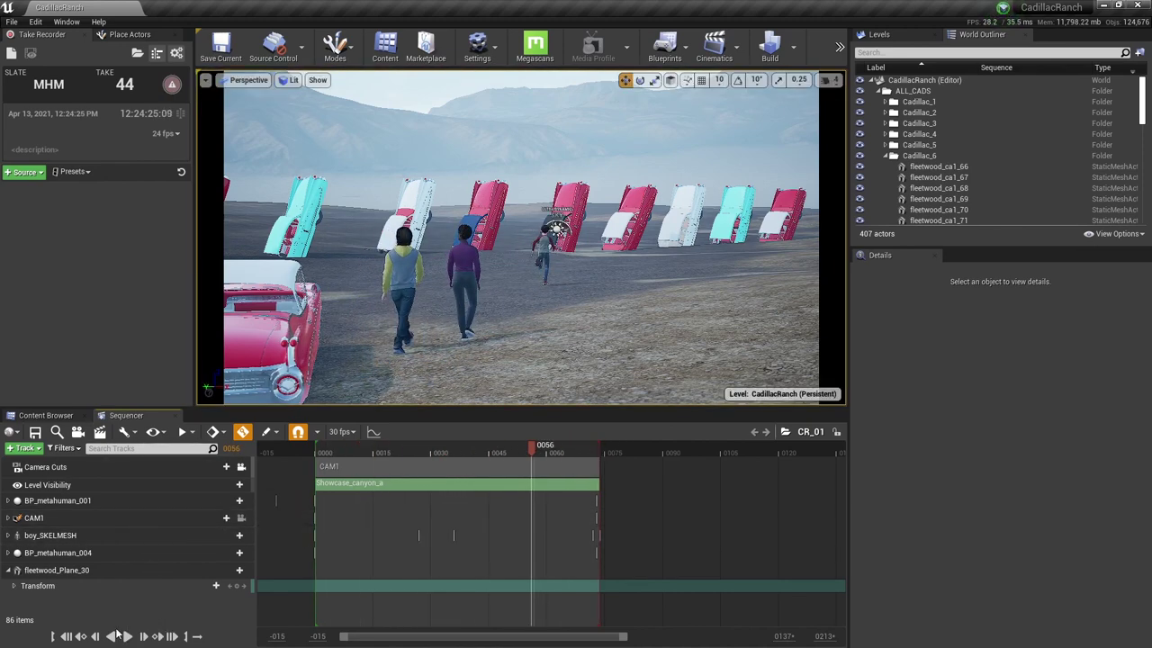
Expand the BP_metahuman_004 and boy_SKELMESH tracks to examine the walking and running animation clips assigned to them.
click(8, 552)
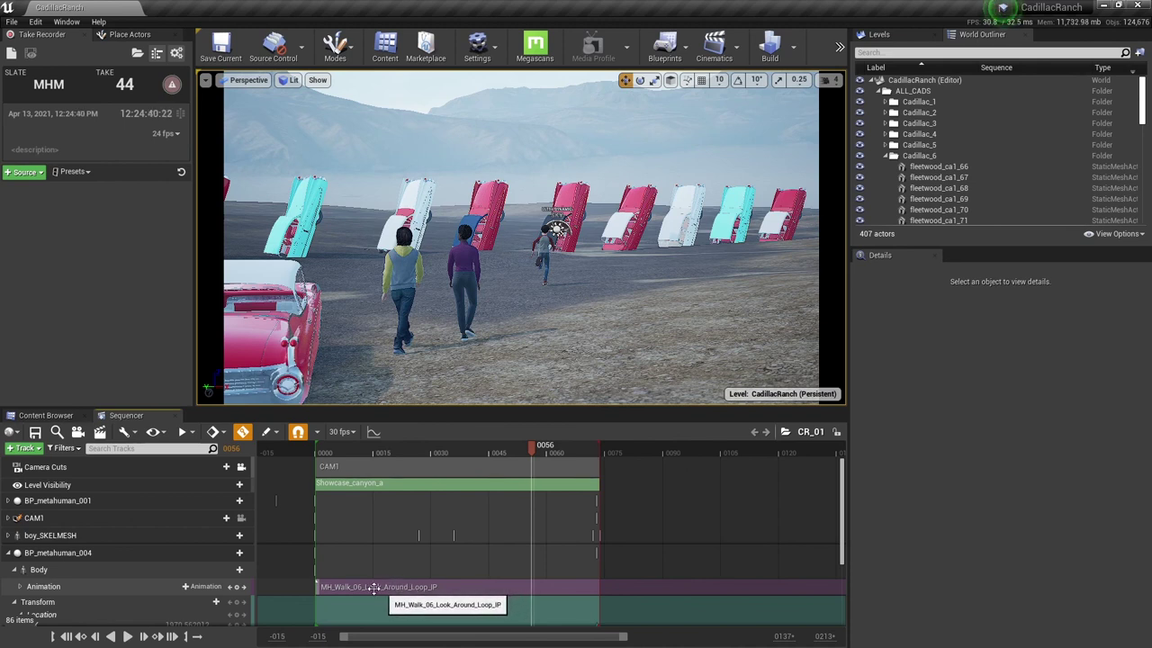
click(9, 536)
click(14, 552)
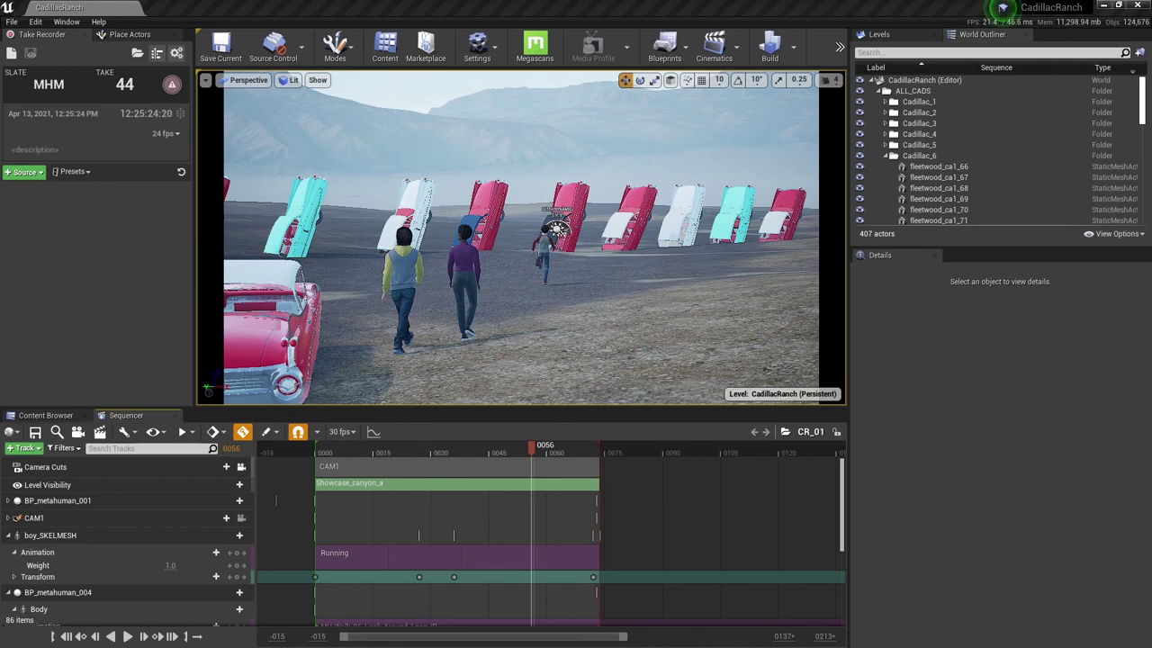
Switch to Mixamo in the browser and preview the Capoeira animation on the Remy character.
key(alt+Tab)
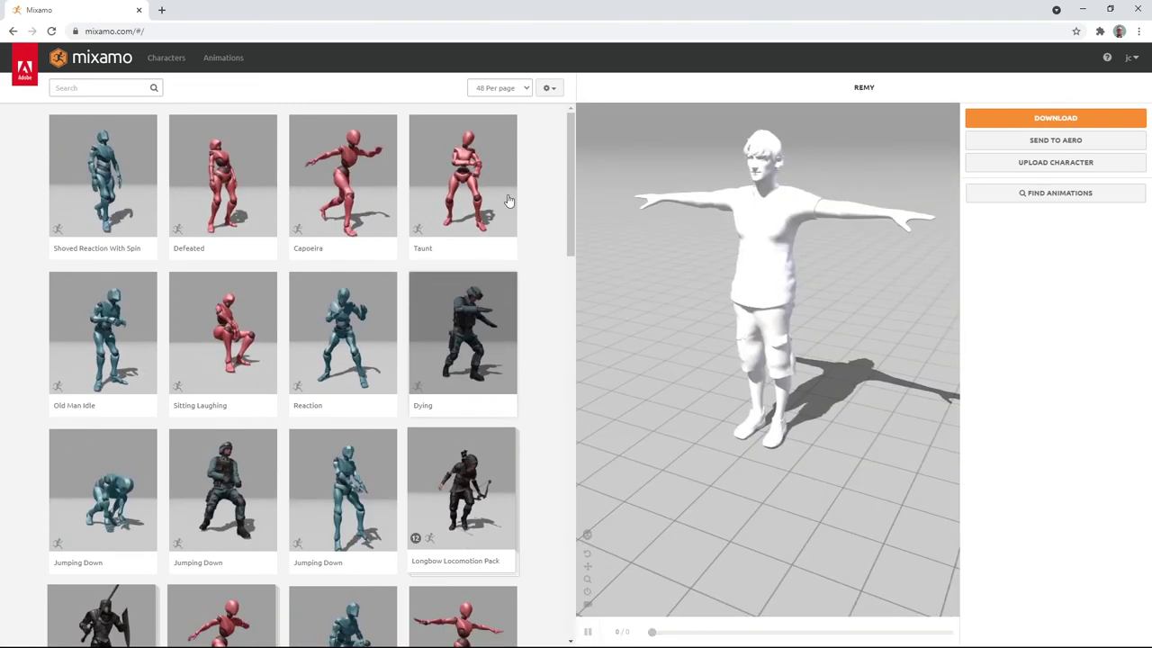
click(352, 191)
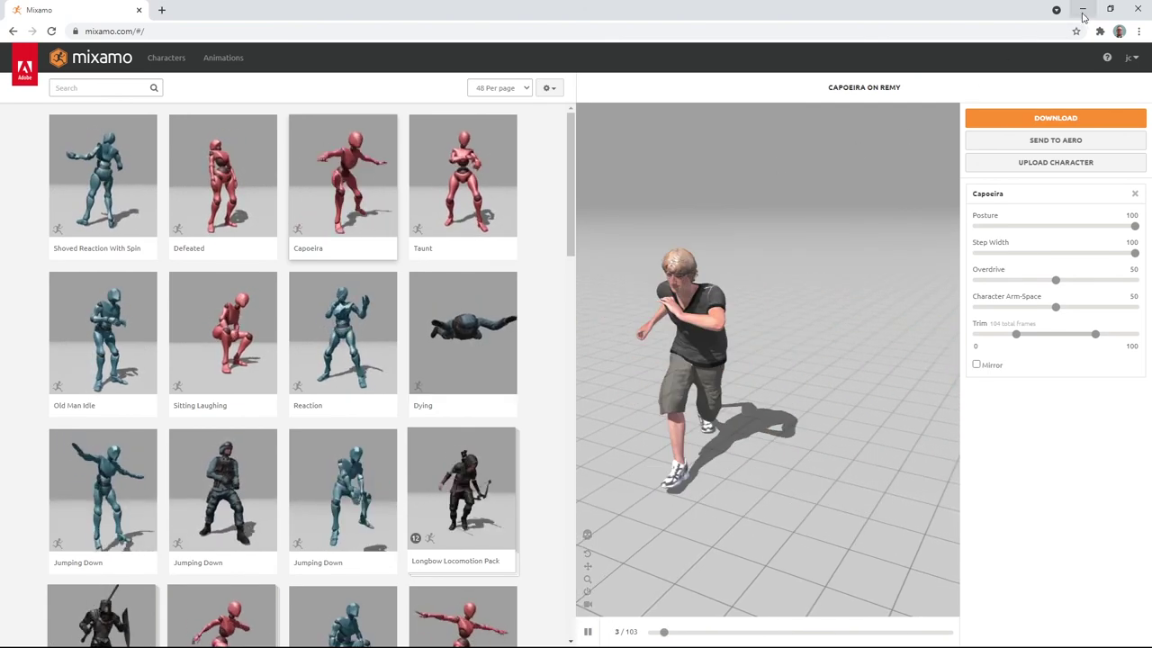
Search Mixamo for "run backwards", preview the Male Injured Pack on Remy, and return to the Unreal Editor.
click(92, 88)
text(run back)
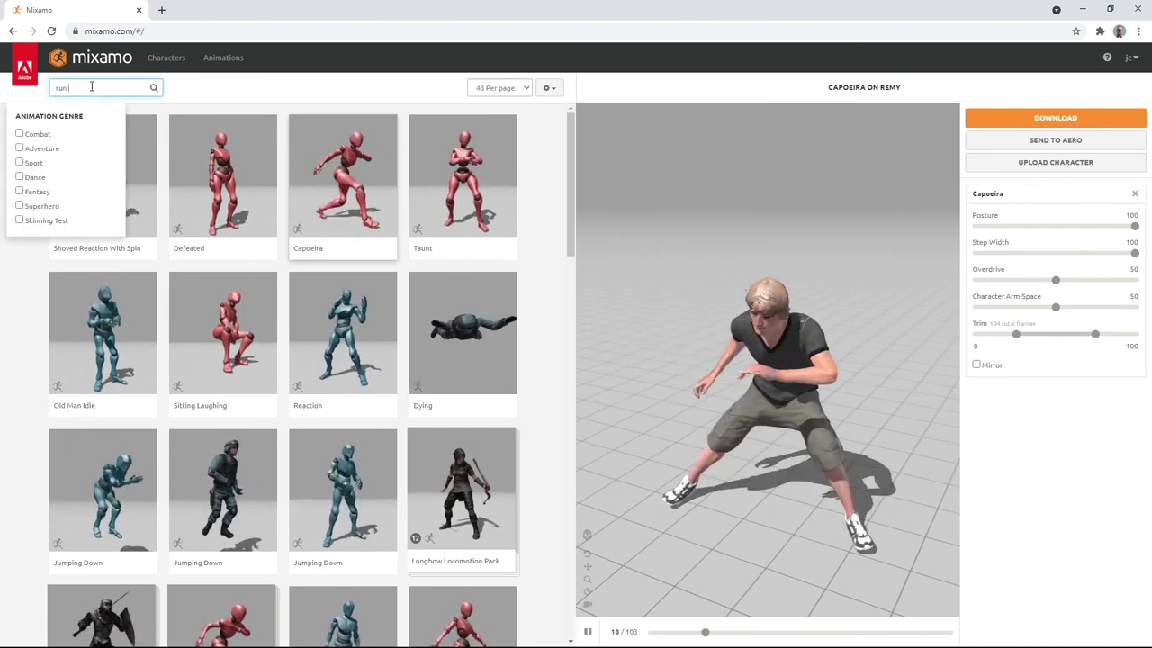
text(wards)
key(Return)
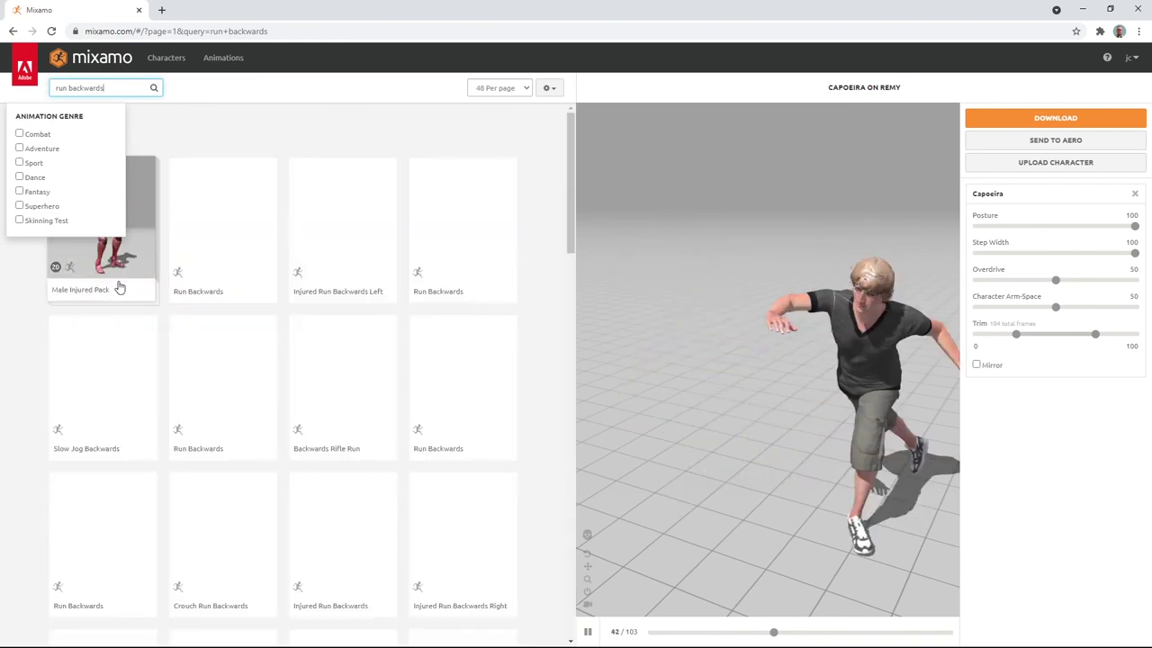
click(151, 284)
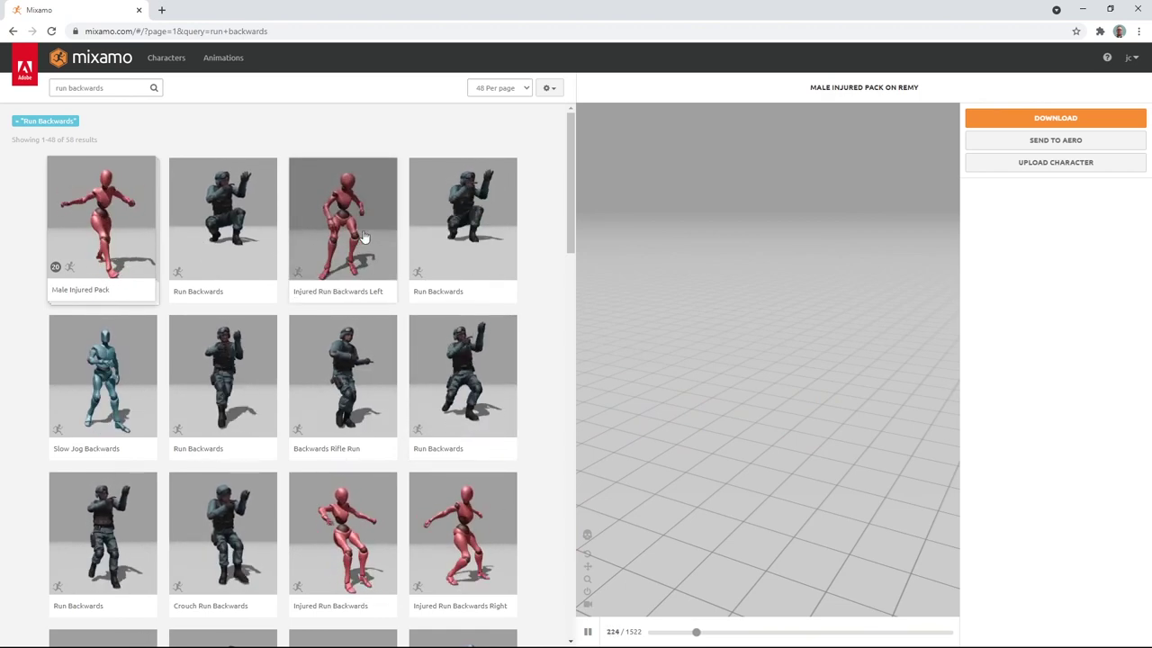
click(1083, 10)
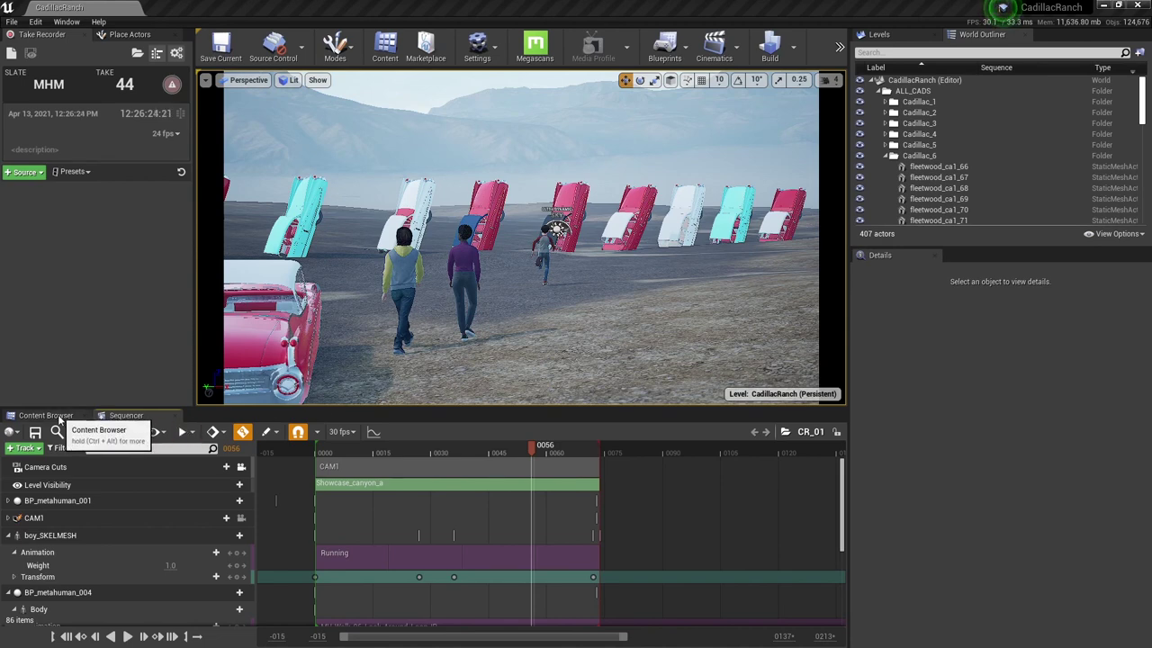
Open the CR_02 level sequence from the SEQ_CR folder in Cinematics.
click(78, 418)
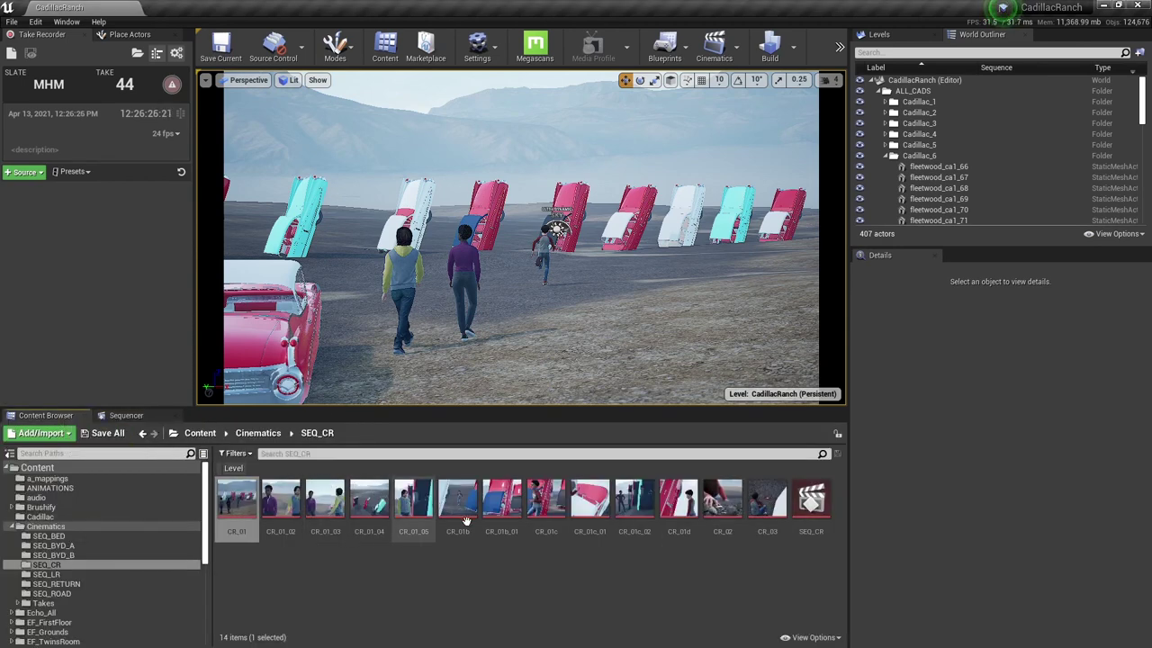
click(722, 504)
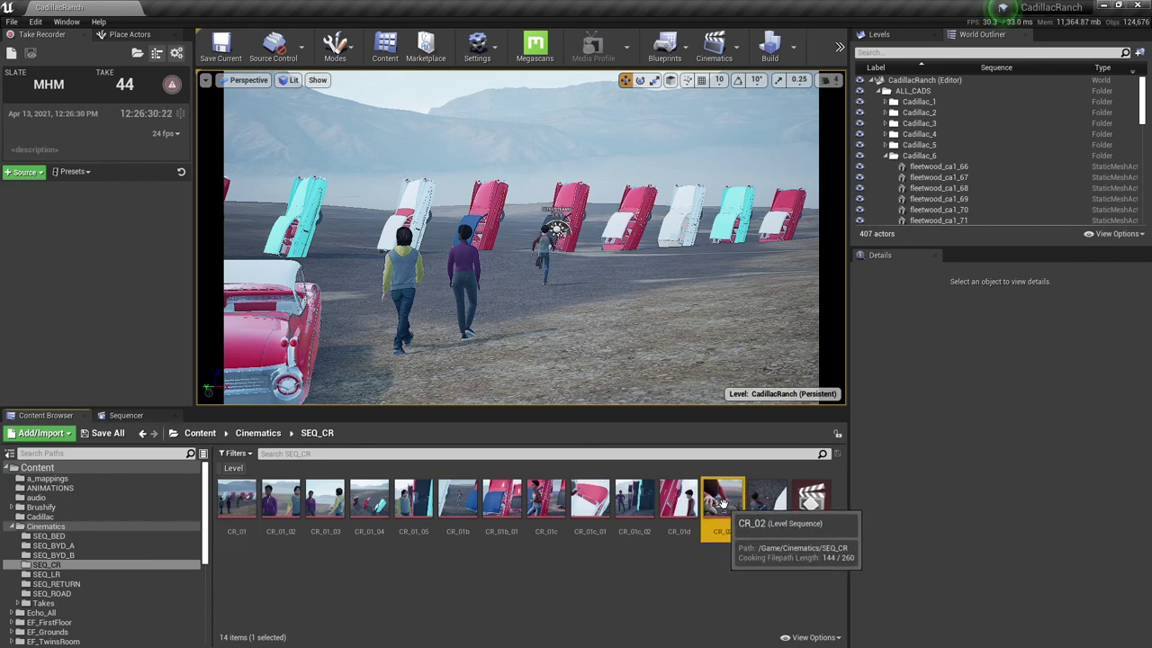
double_click(722, 503)
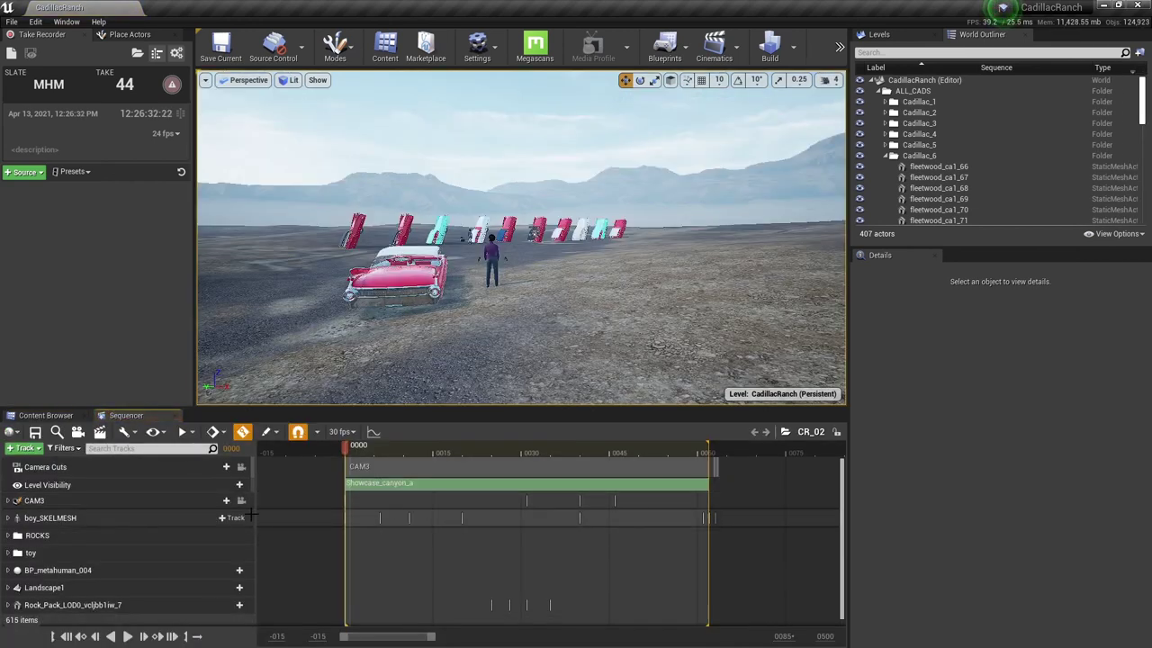
Expand the boy_SKELMESH track in CR_02 to examine its Tripping_mixamo_com animation and transform keys.
click(9, 518)
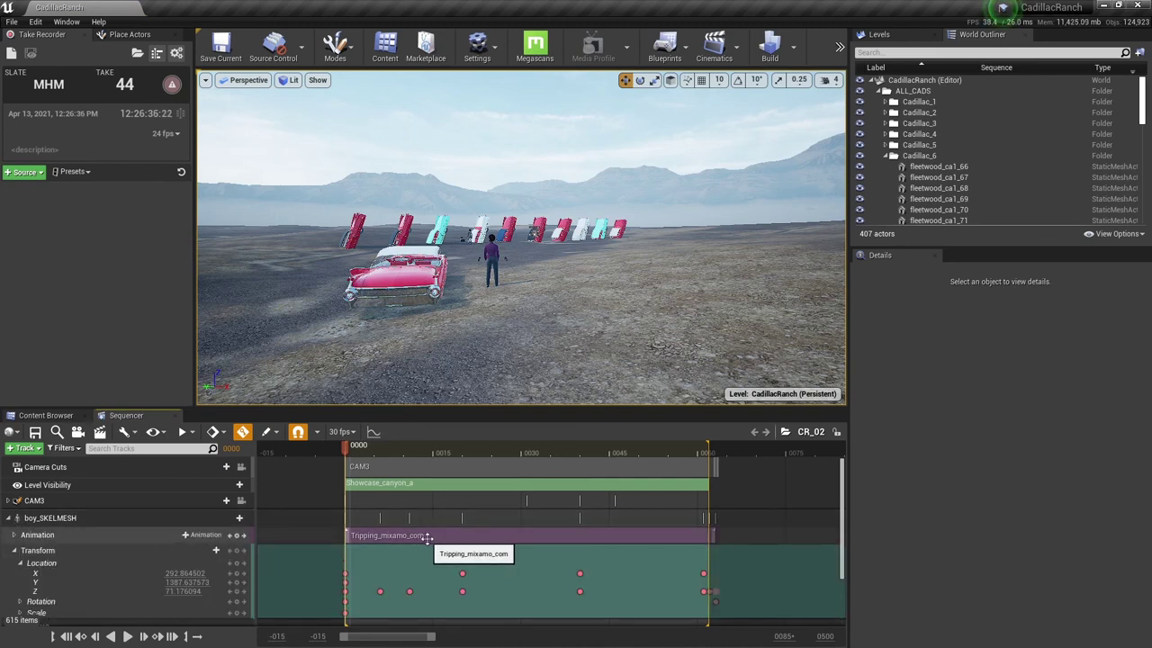
click(9, 518)
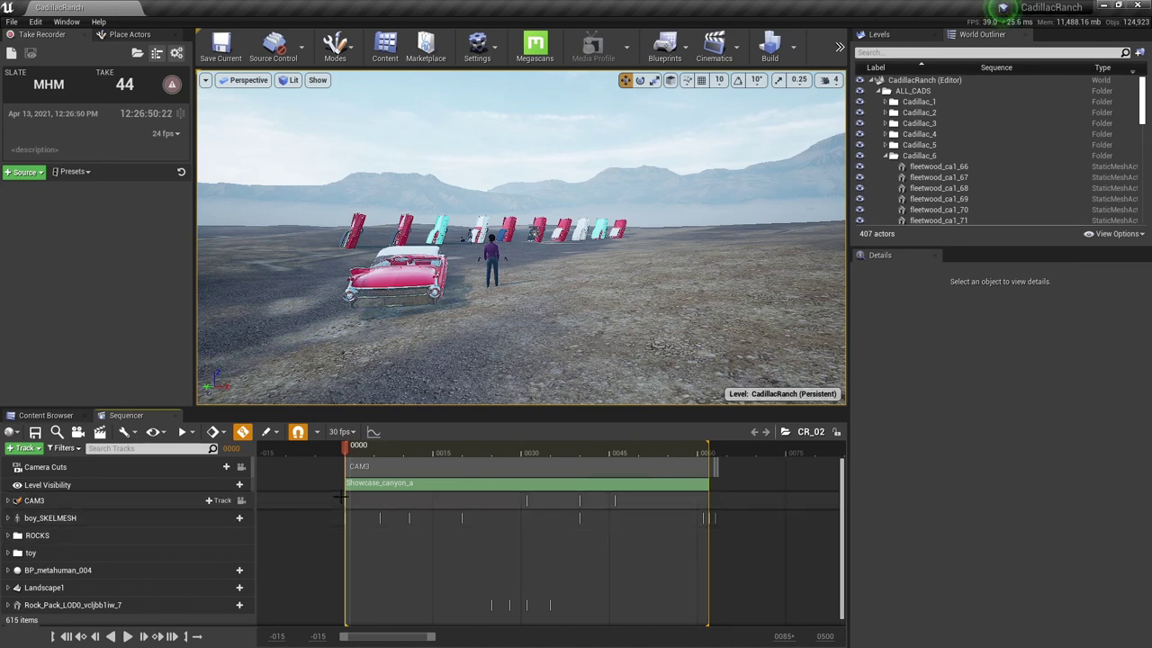
click(8, 518)
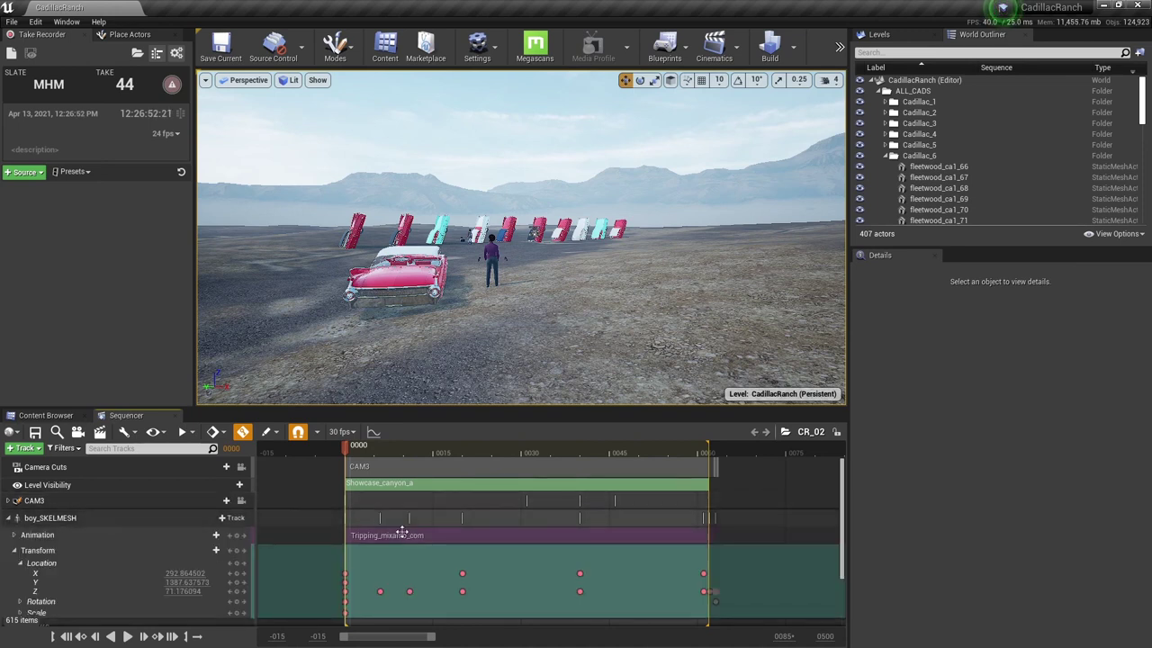
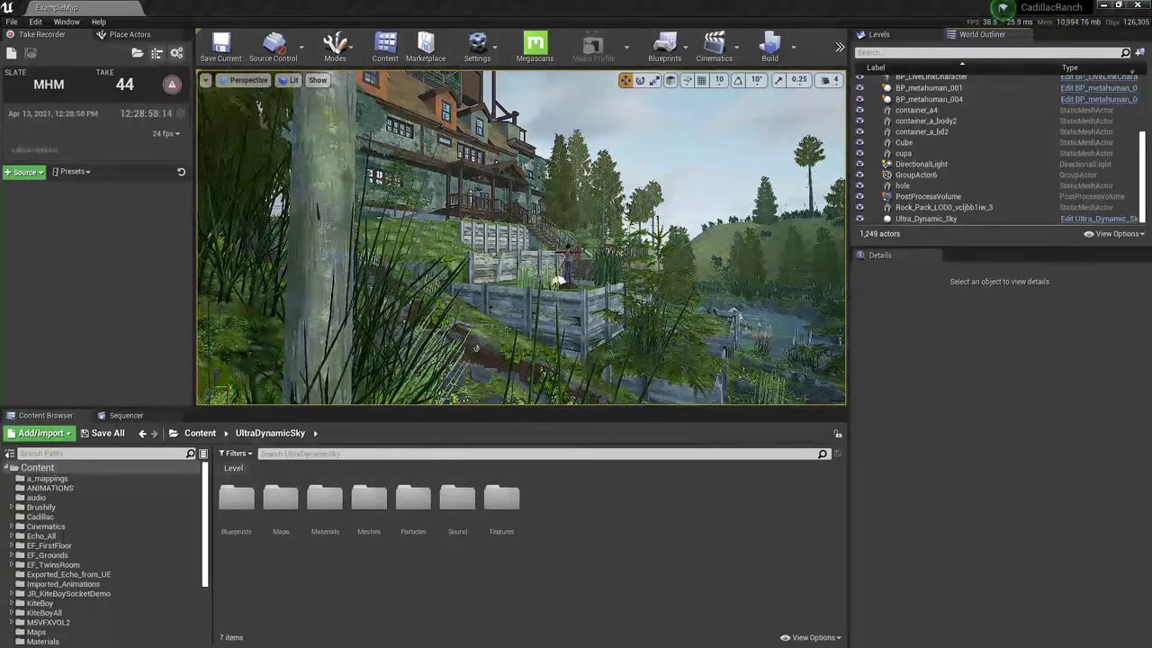
Select the Ultra_Dynamic_Sky actor in ExampleMap and review its Basic Controls, including Time Of Day and Overall Intensity.
click(923, 221)
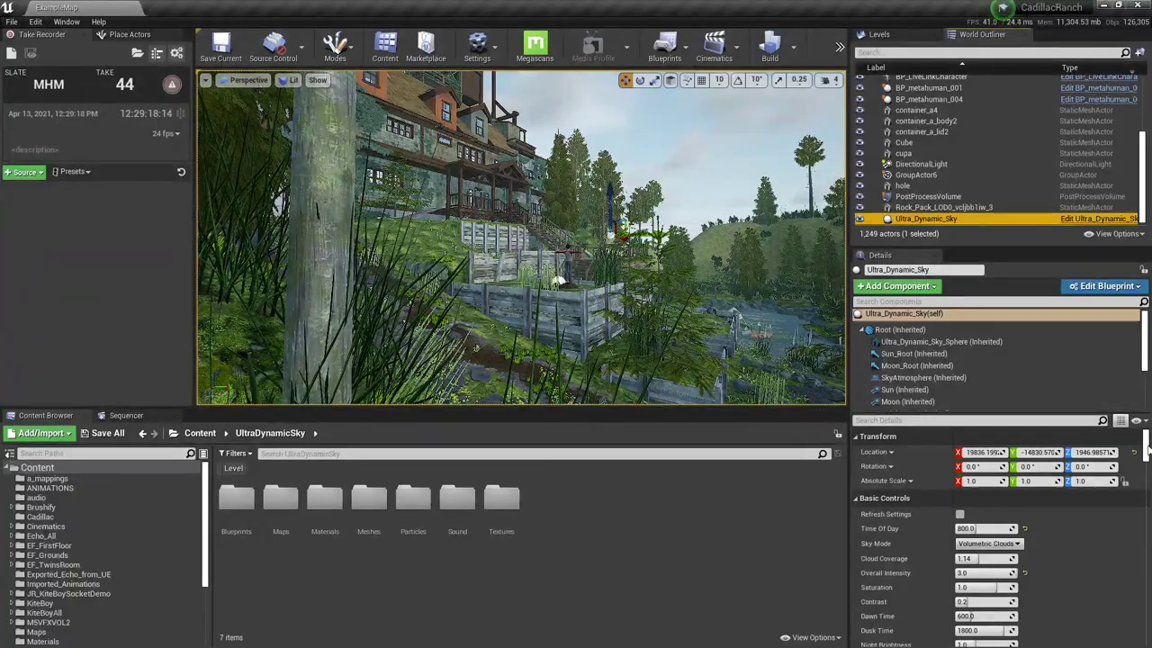
scroll(1145, 452, down, 3)
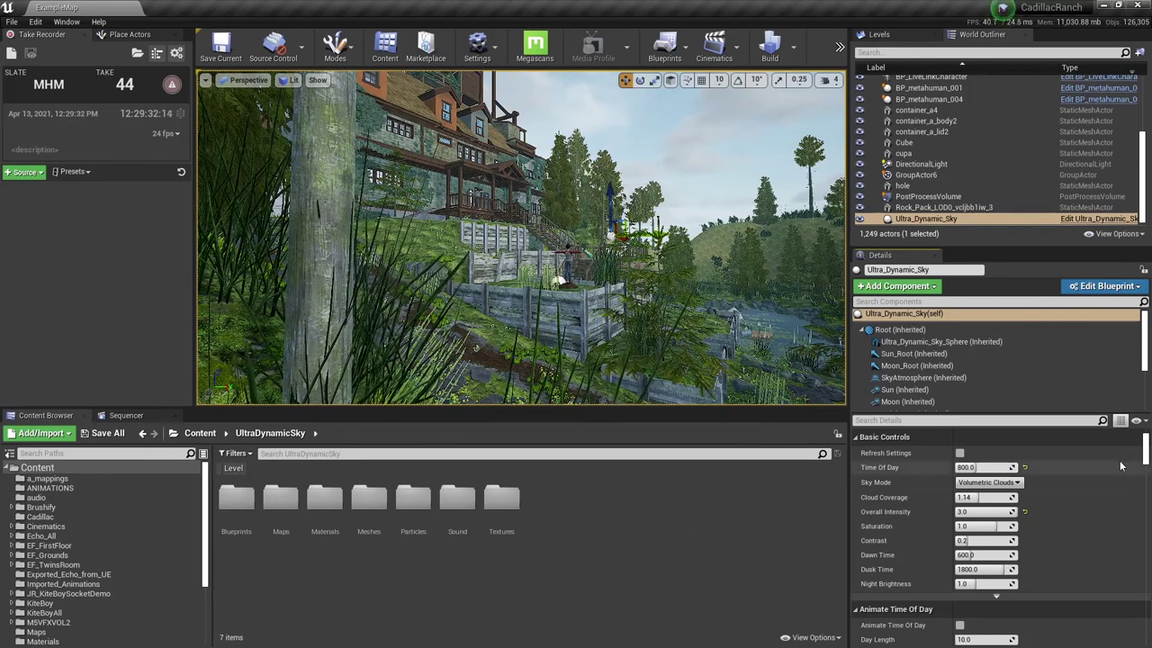
mouse_move(1144, 450)
mouse_down()
mouse_move(1145, 473)
mouse_move(1145, 443)
mouse_up()
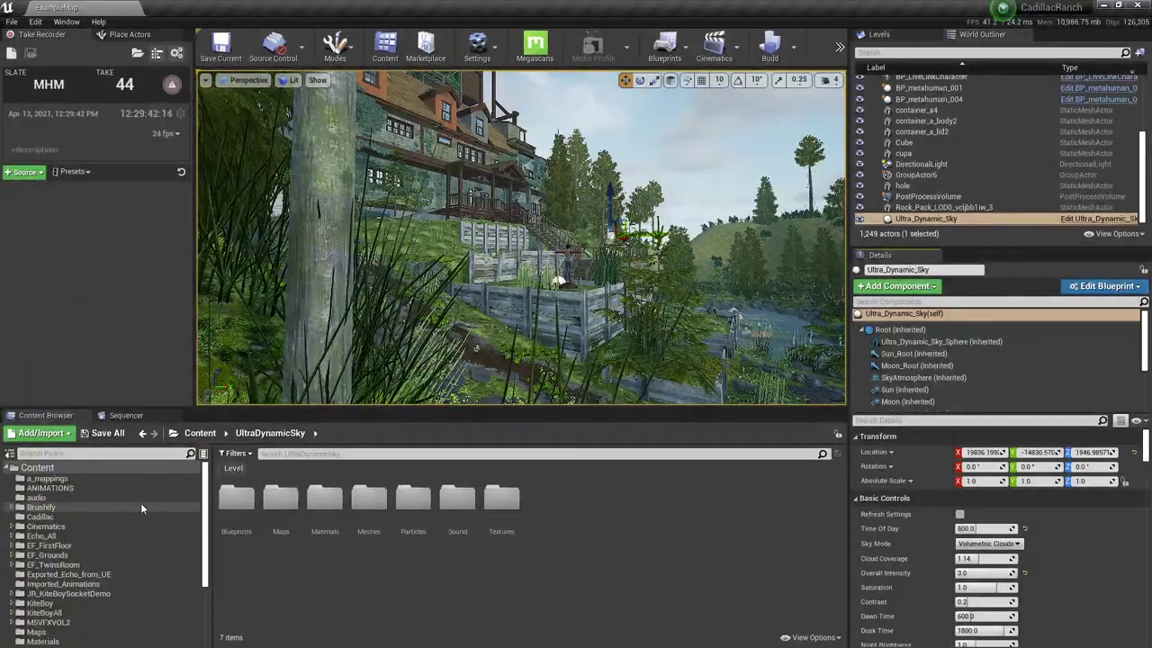
Open BKYard_B_05 from the SEQ_BYD_B folder in Cinematics and view it through the Camera Cuts at frame 234.
click(45, 526)
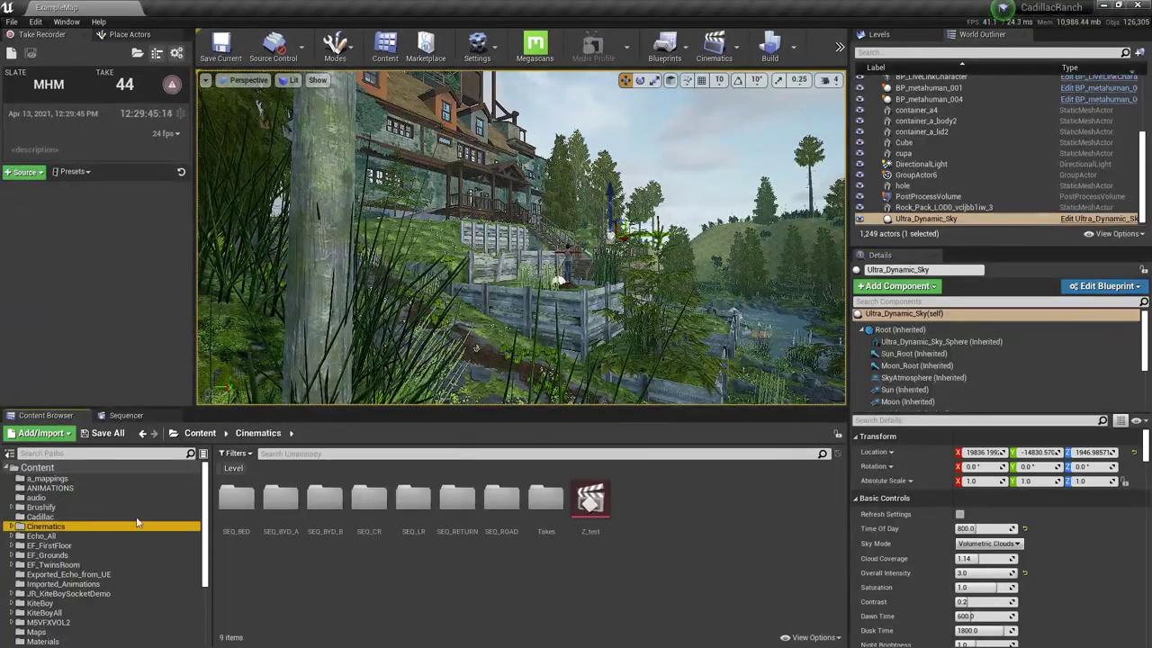
double_click(324, 502)
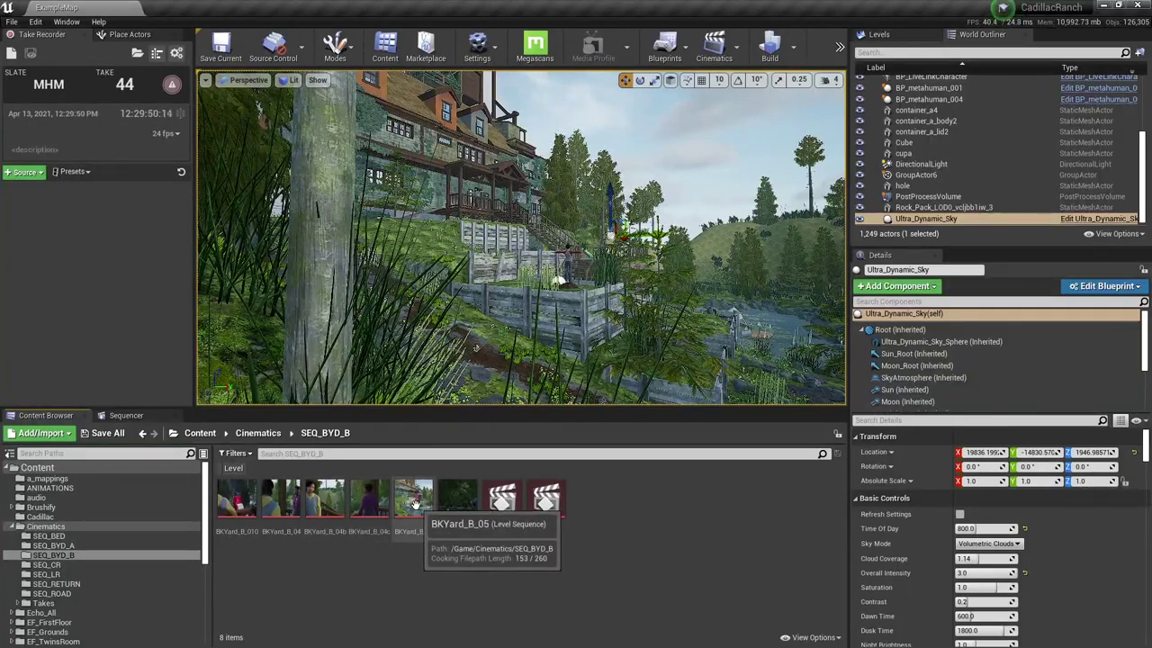
click(415, 505)
double_click(416, 504)
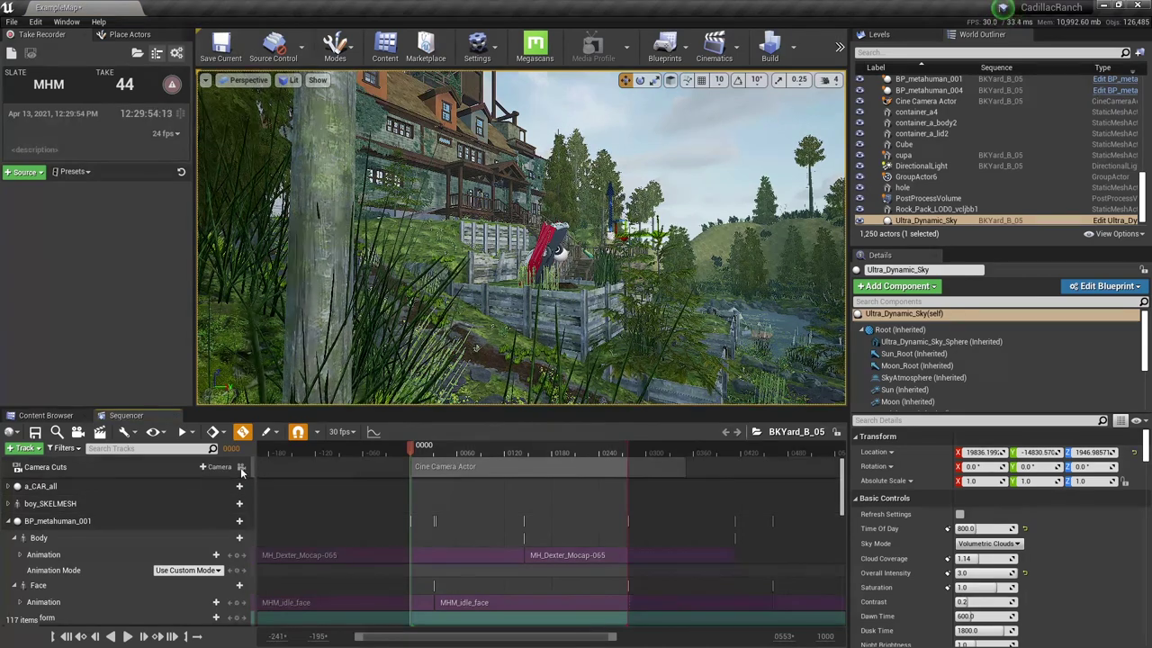
click(241, 466)
drag(507, 450, 595, 450)
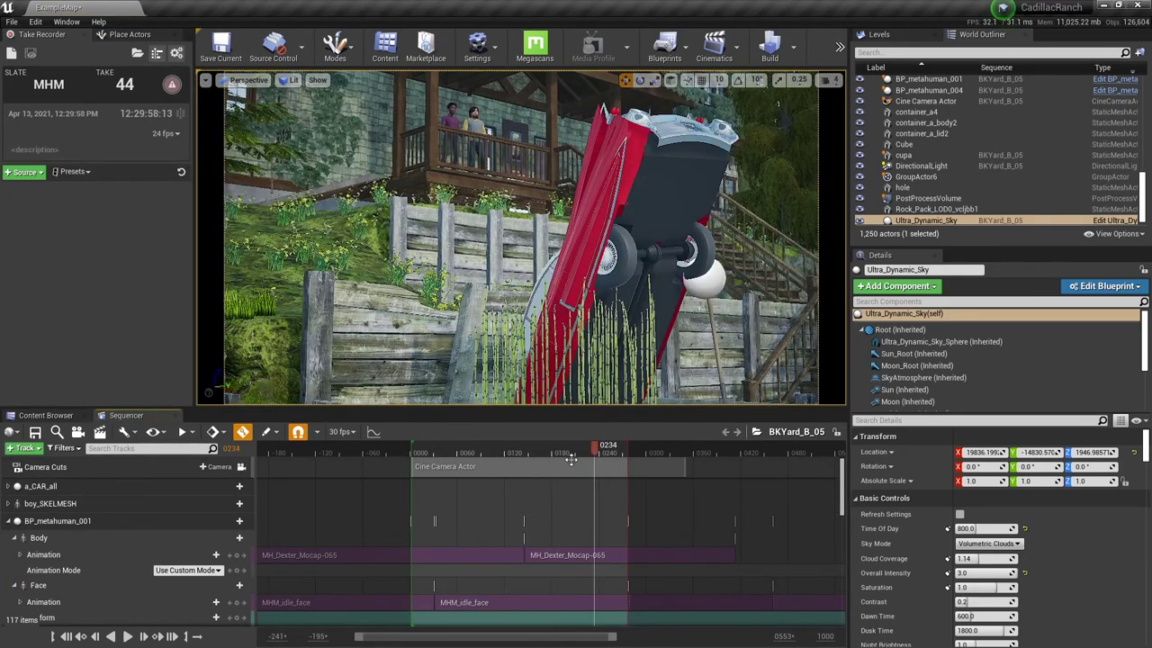
Collapse the two metahuman and DirectionalLight tracks and select Ultra_Dynamic_Sky to examine its Overall Intensity and Time Of Day keys.
click(8, 520)
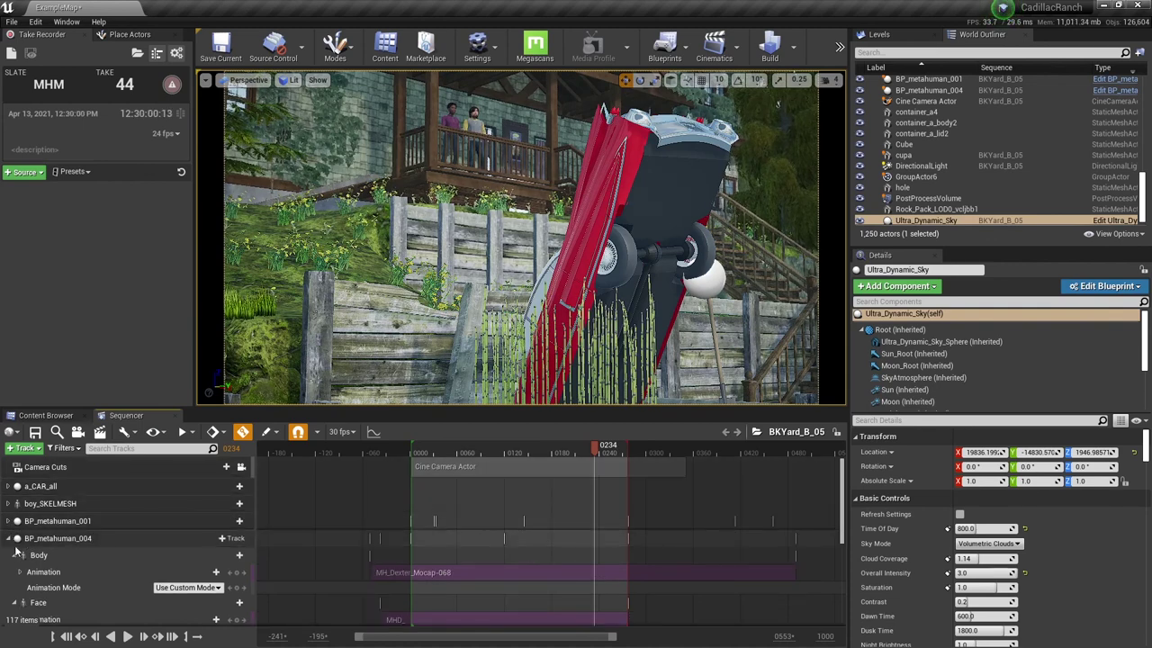
click(8, 538)
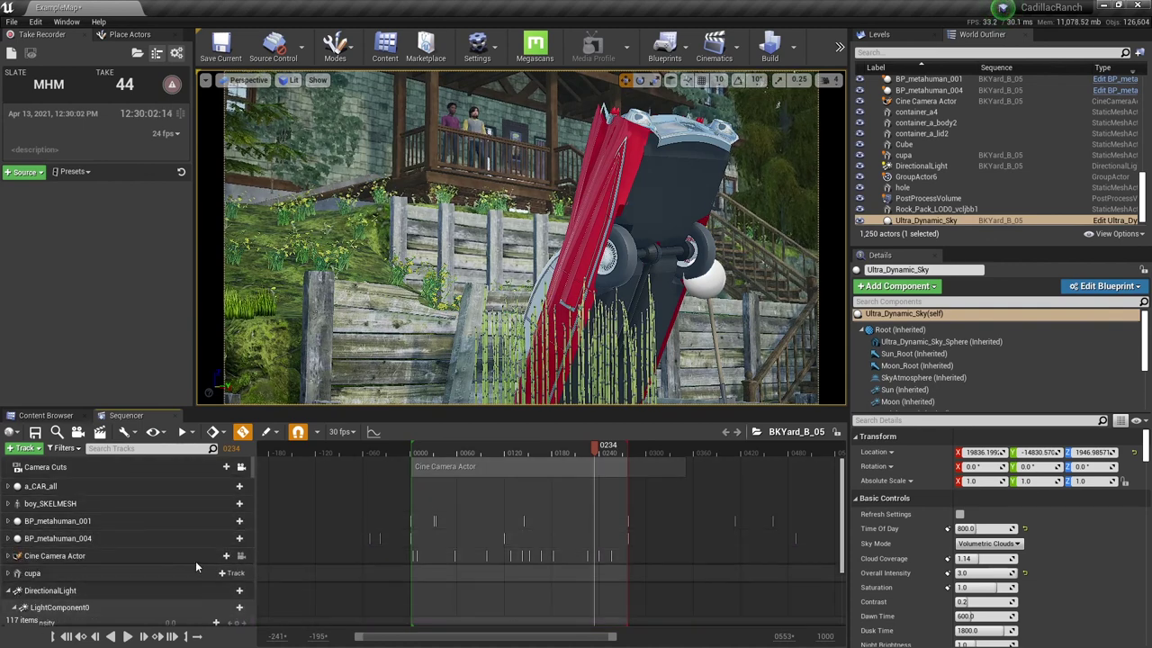
click(9, 590)
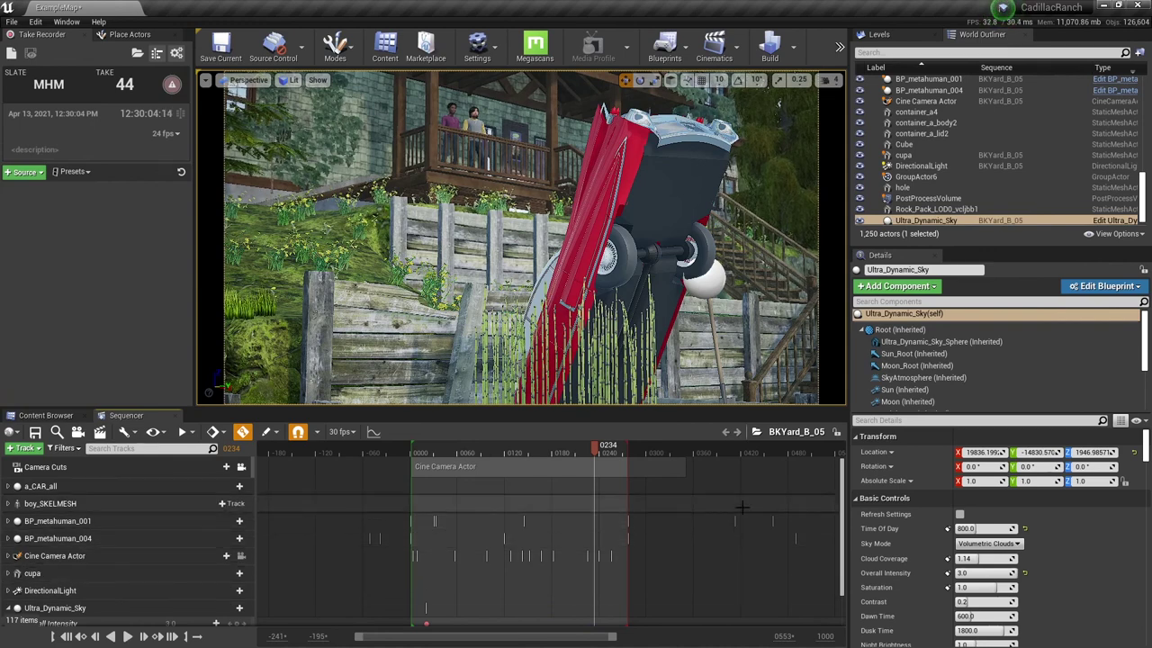
scroll(180, 558, down, 2)
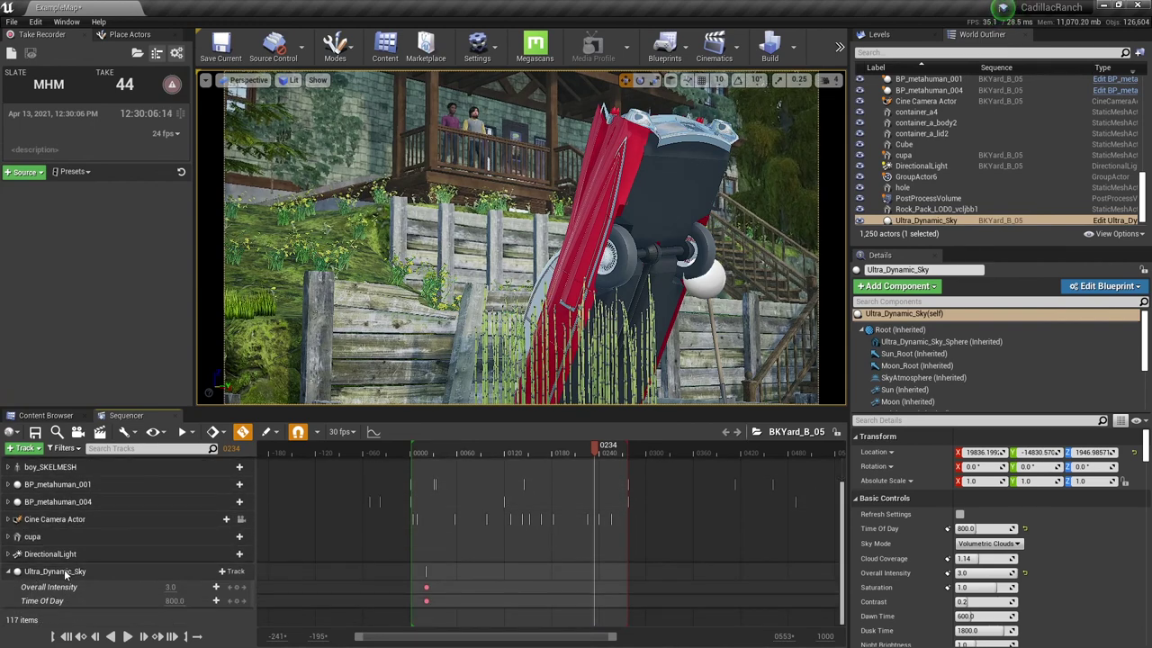
click(60, 570)
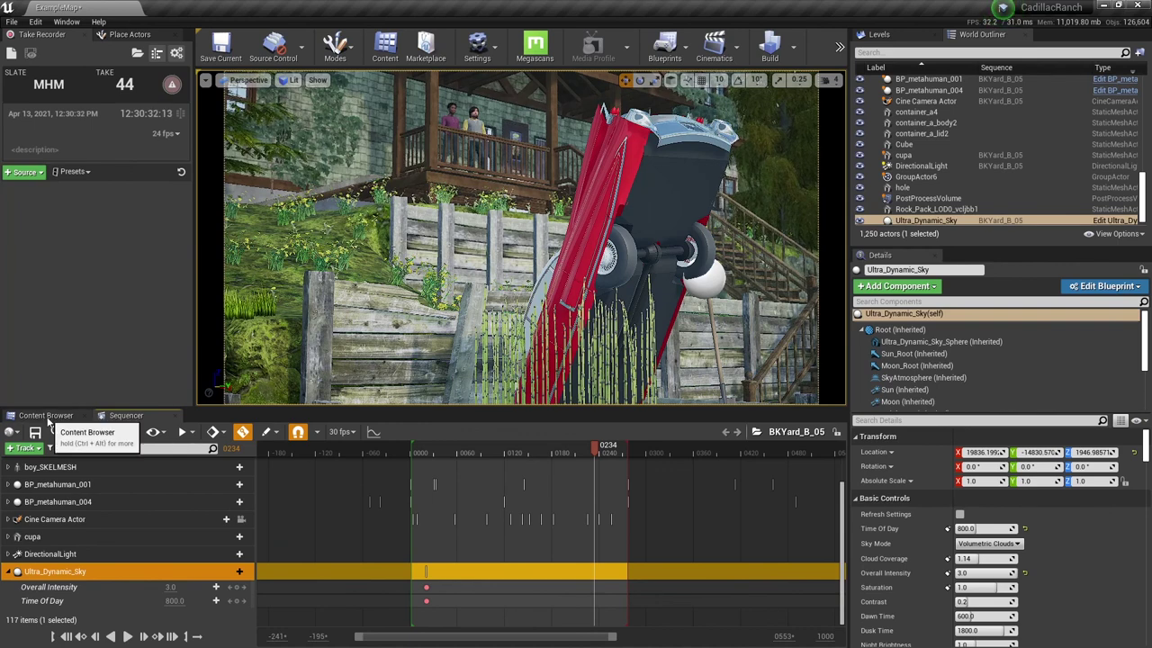
Review the placeable actors in the Lights category and return to the SEQ_BYD_B folder's assets.
click(126, 34)
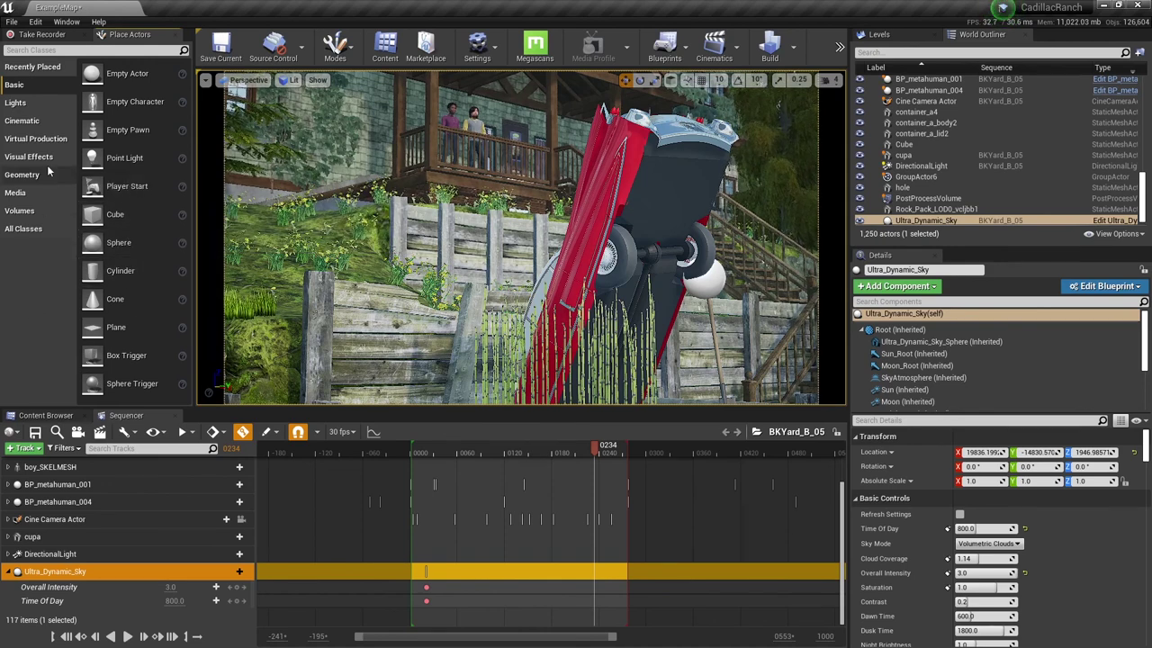
click(29, 104)
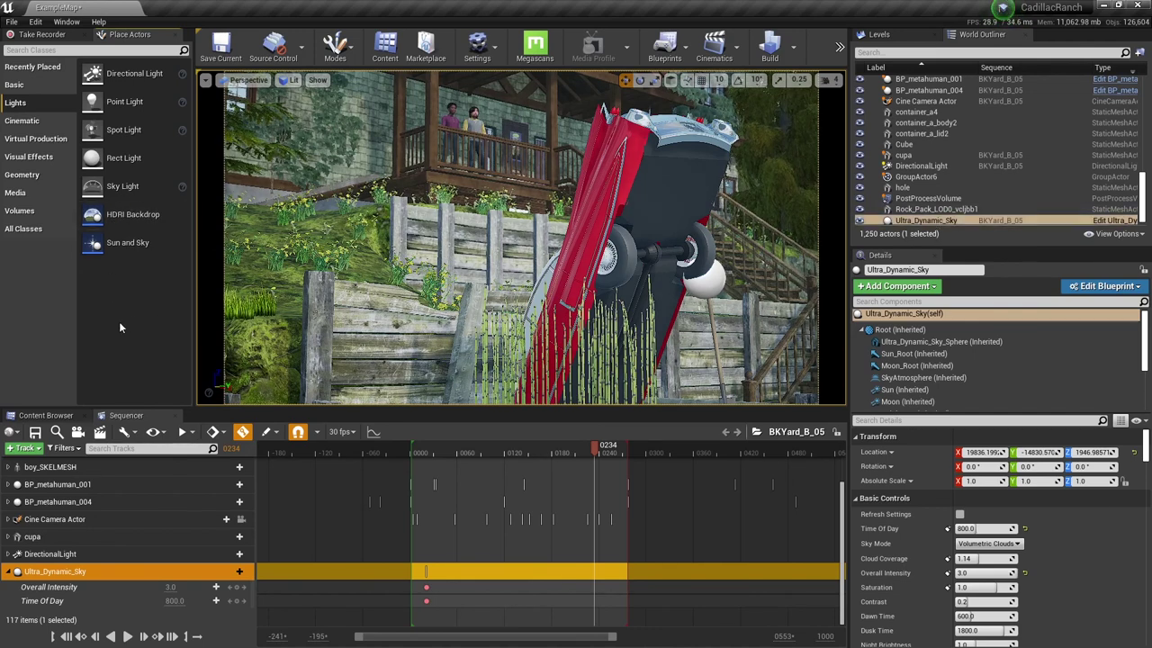
click(9, 574)
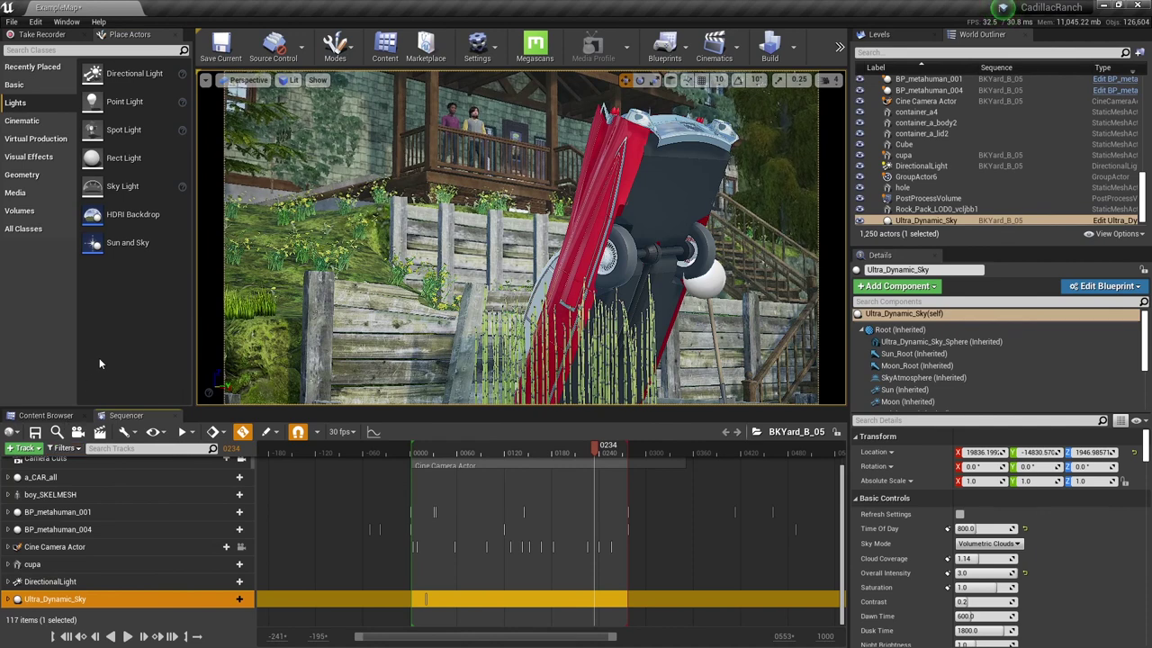
click(61, 418)
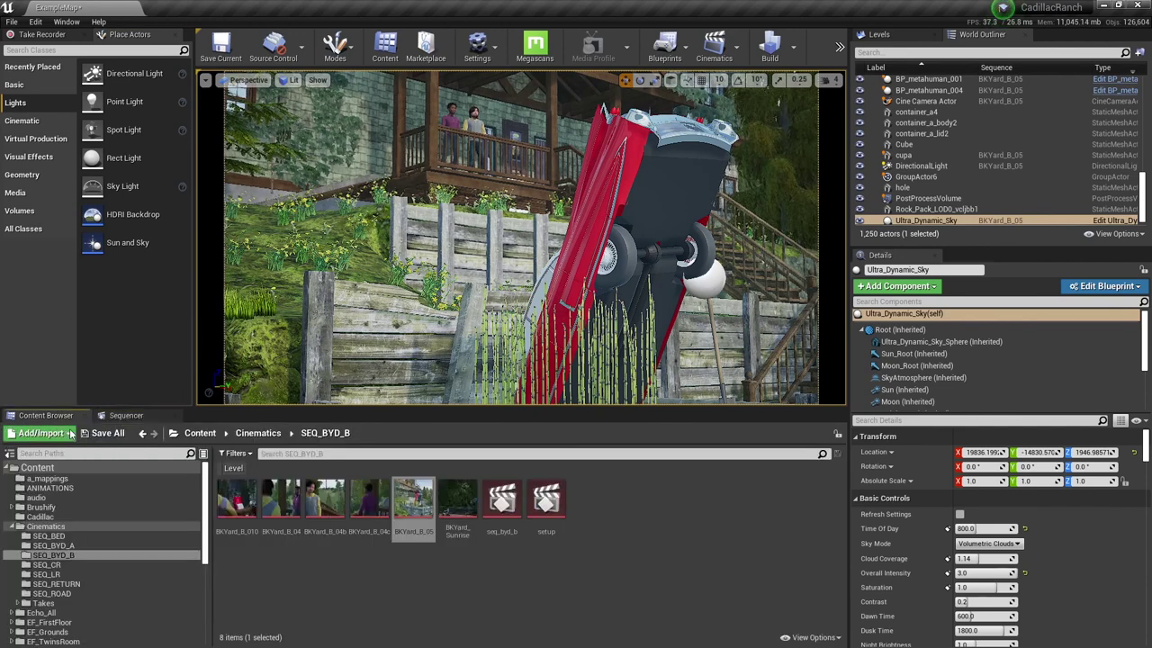
Collapse the Cinematics folder, then switch to the Epic Games Launcher and clear the MCO Mocap Basics search on the Marketplace.
click(13, 528)
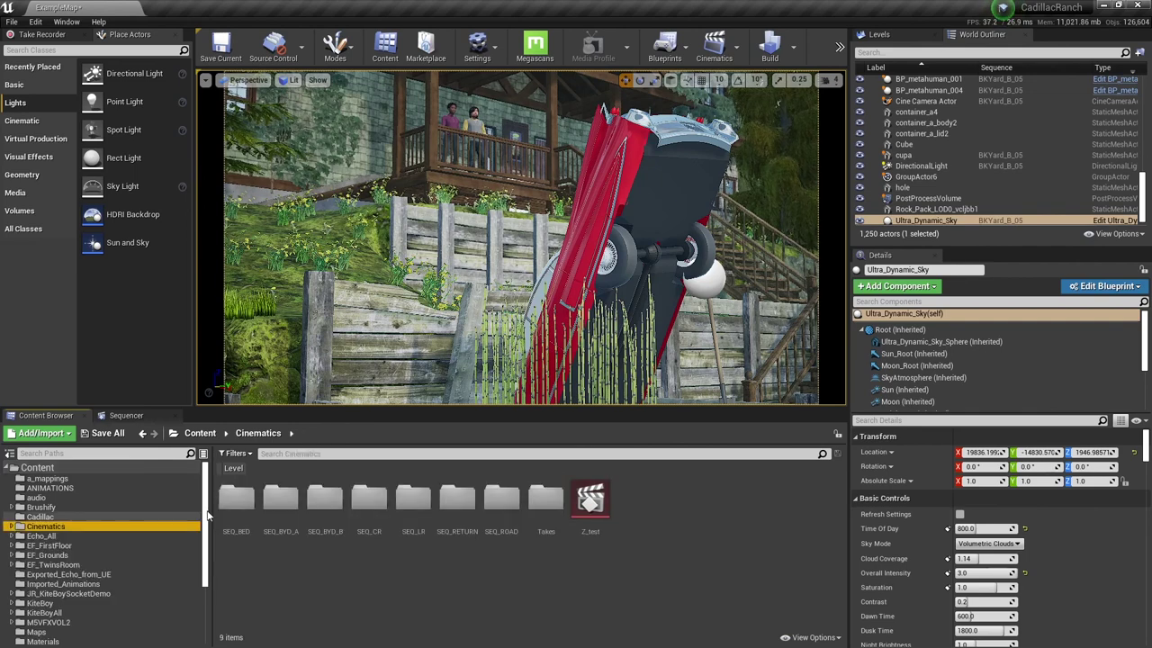
scroll(210, 589, down, 3)
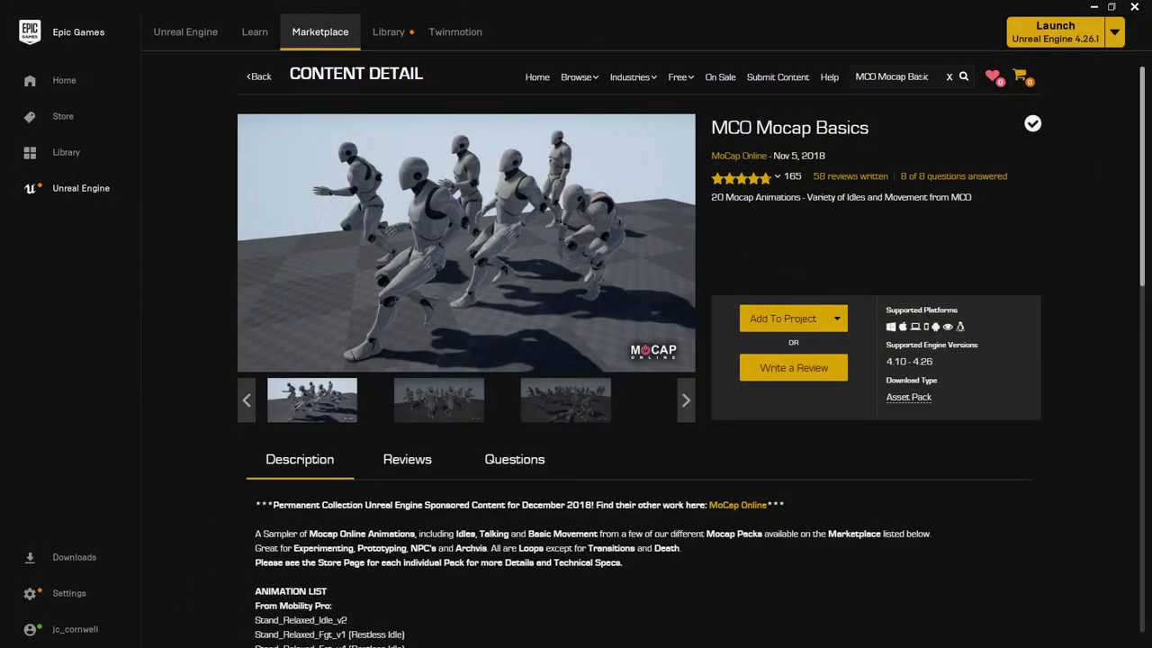
click(950, 79)
key(Return)
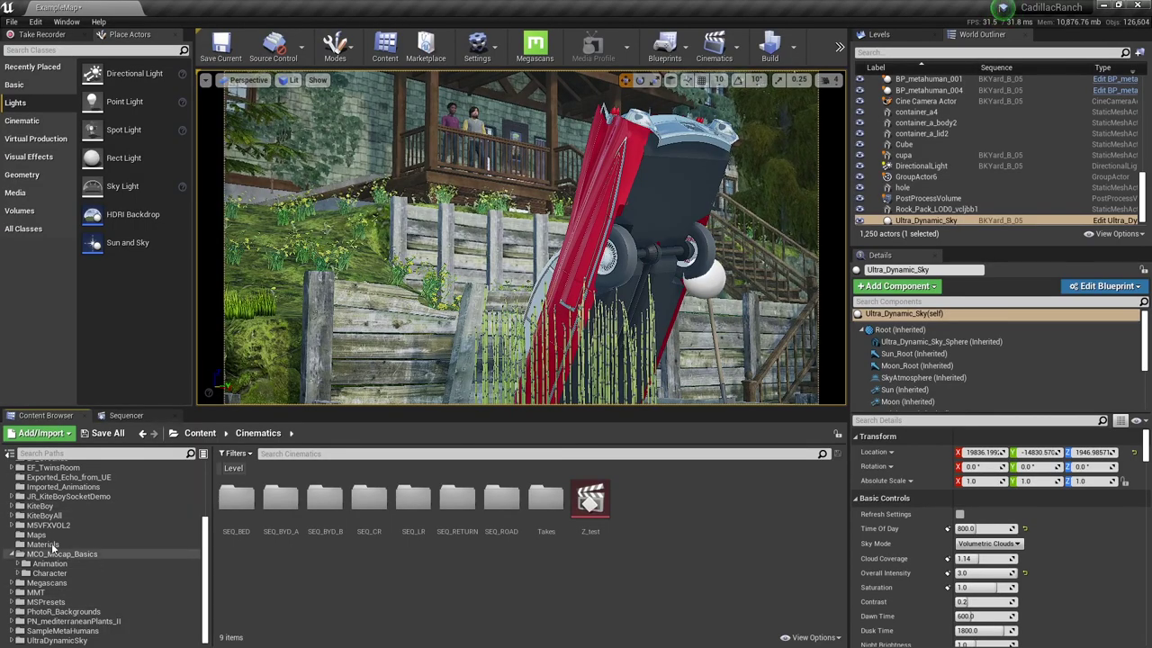
Open M5_Vol2_Ref_Map from the M5VFXVOL2 Maps folder without saving pending content and examine its fire and flame effects.
click(52, 525)
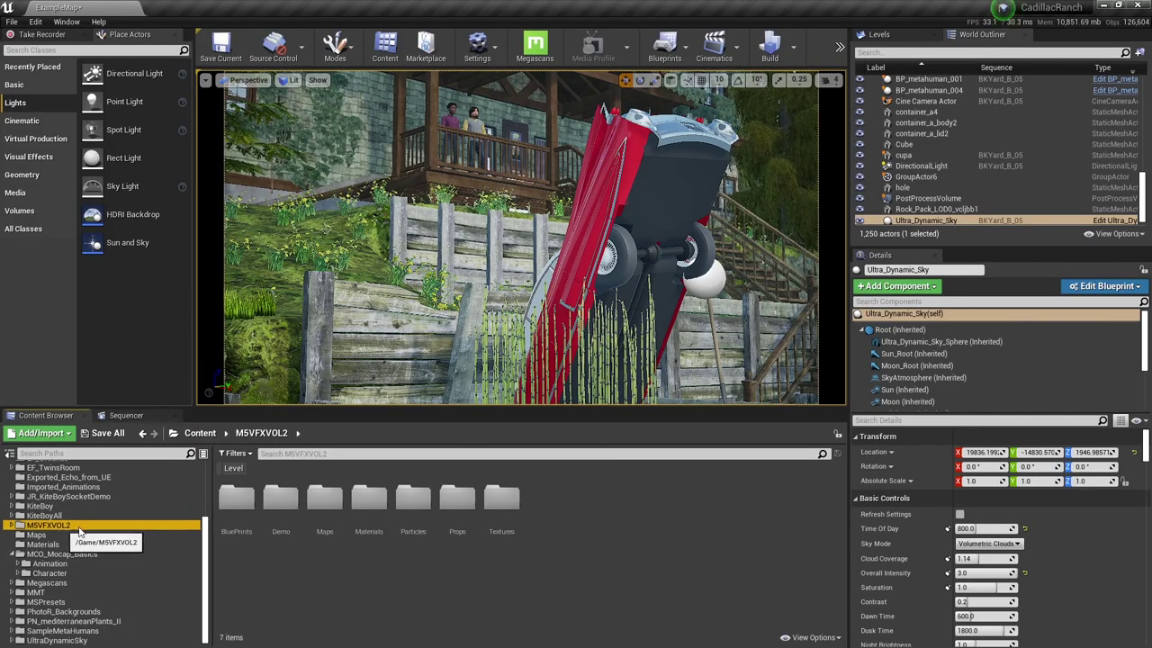
click(329, 506)
double_click(329, 505)
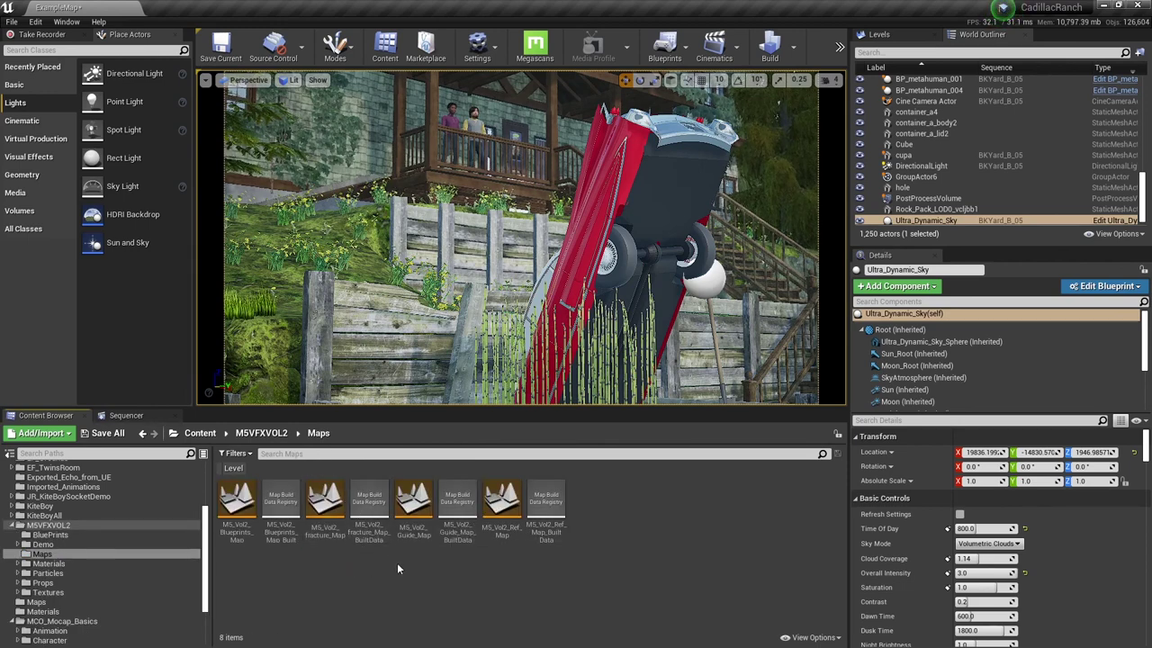
double_click(508, 506)
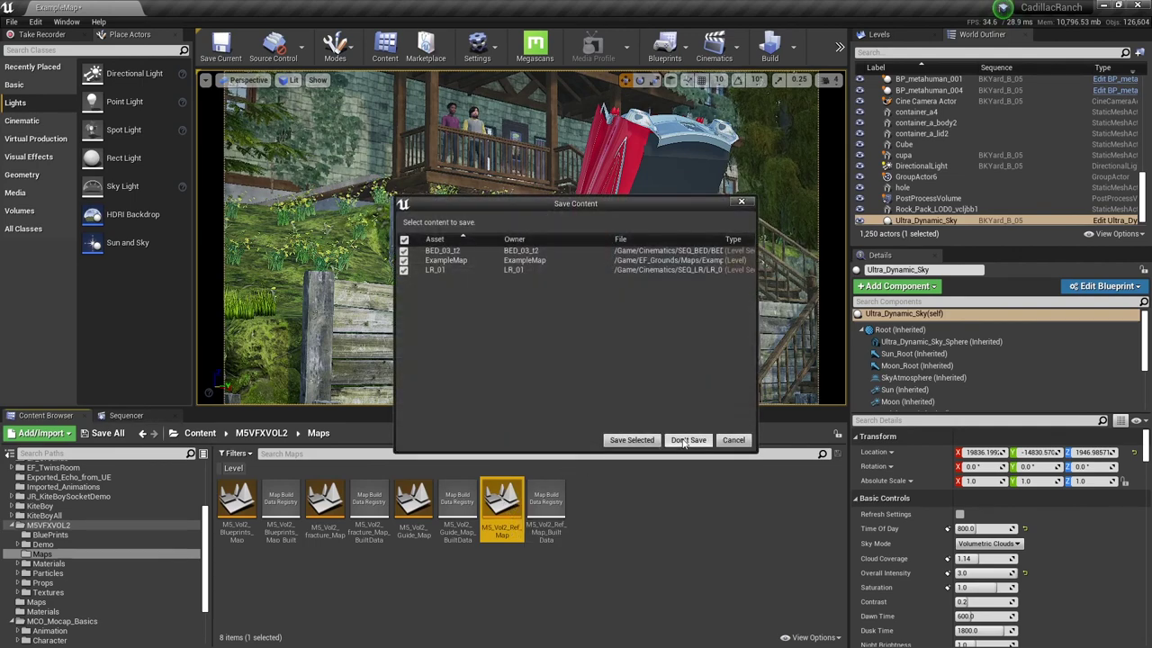
click(687, 440)
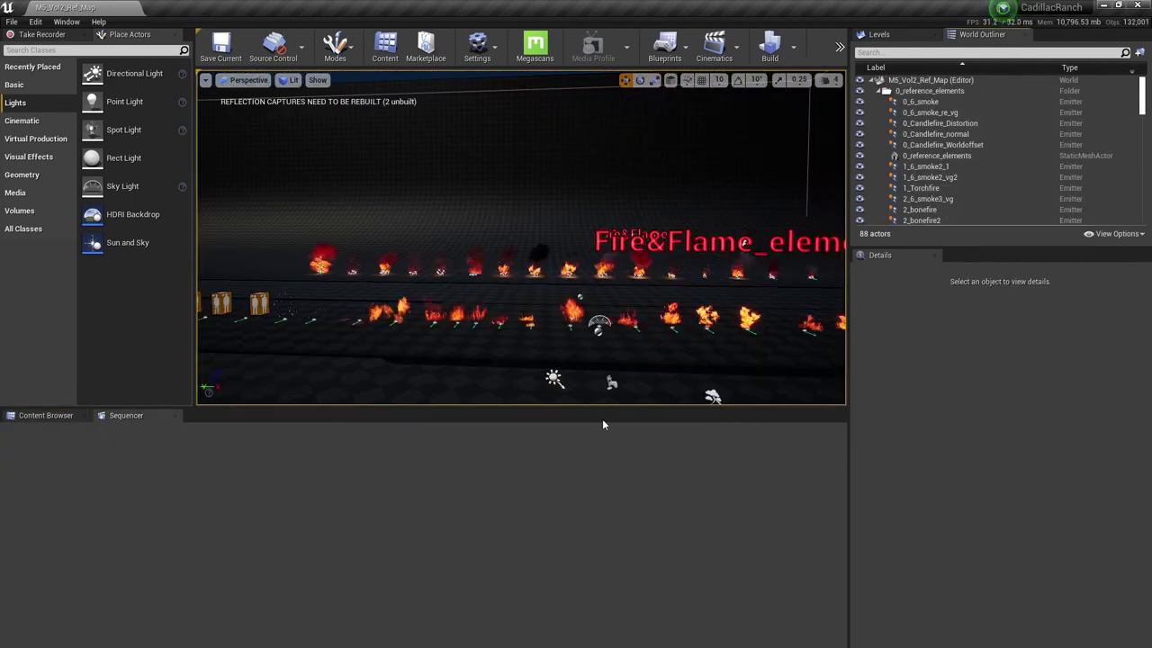
key(d)
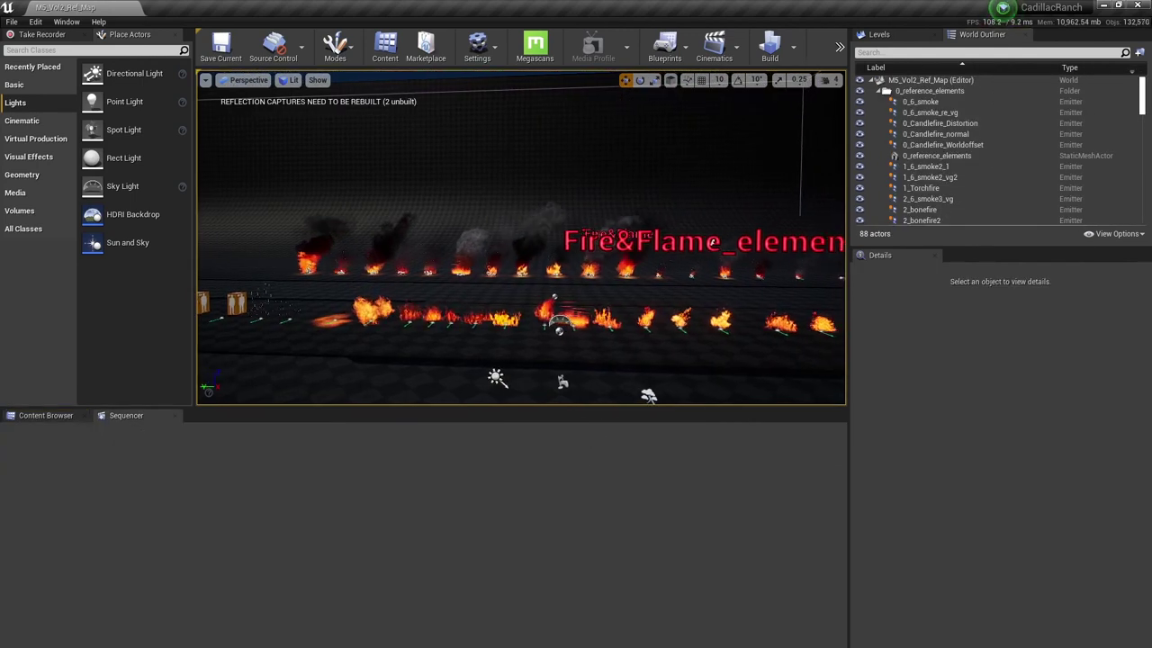
key(a)
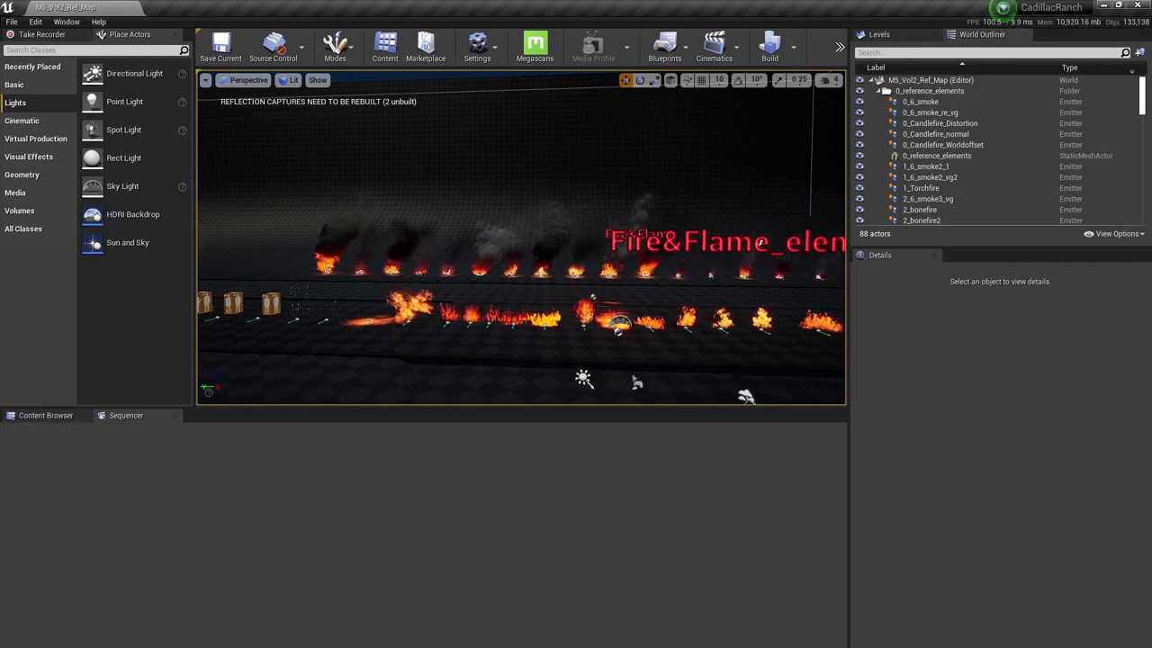
key(d)
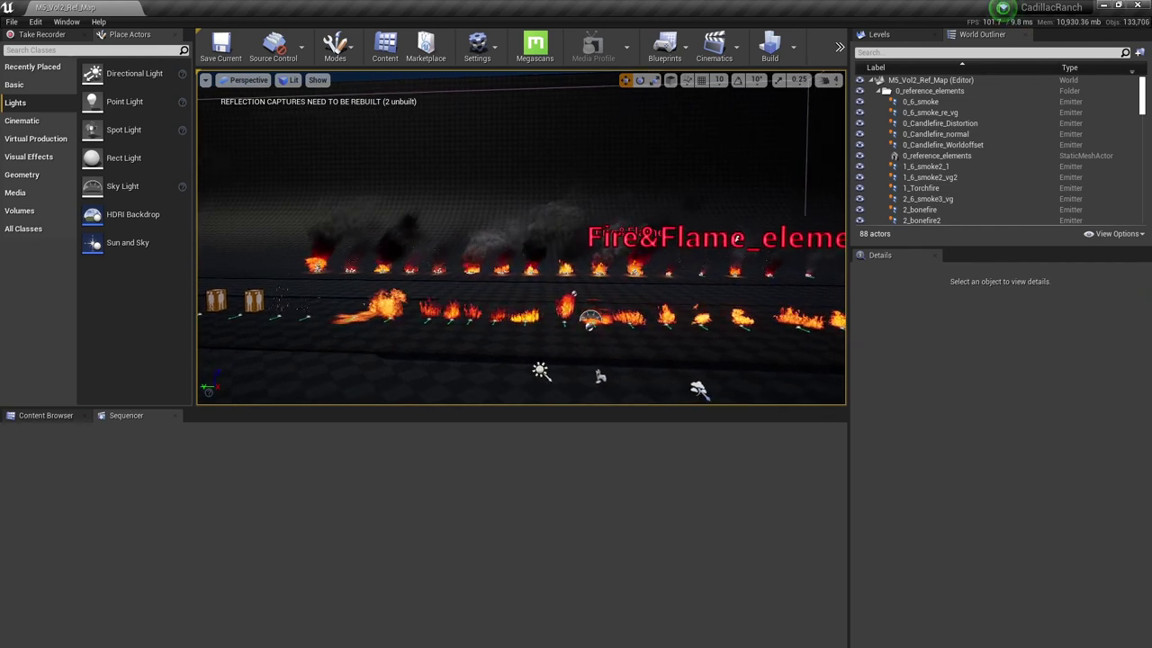
key(w)
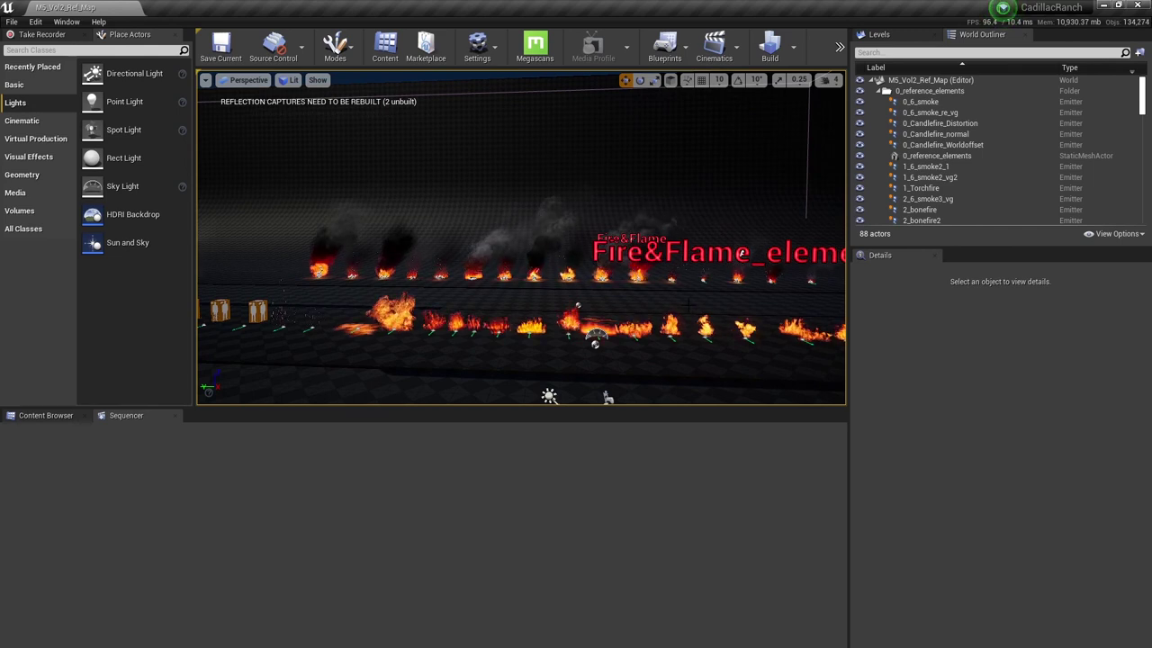
Open the FirstFloor level from the EF_FirstFloor Maps folder without saving pending changes.
click(11, 417)
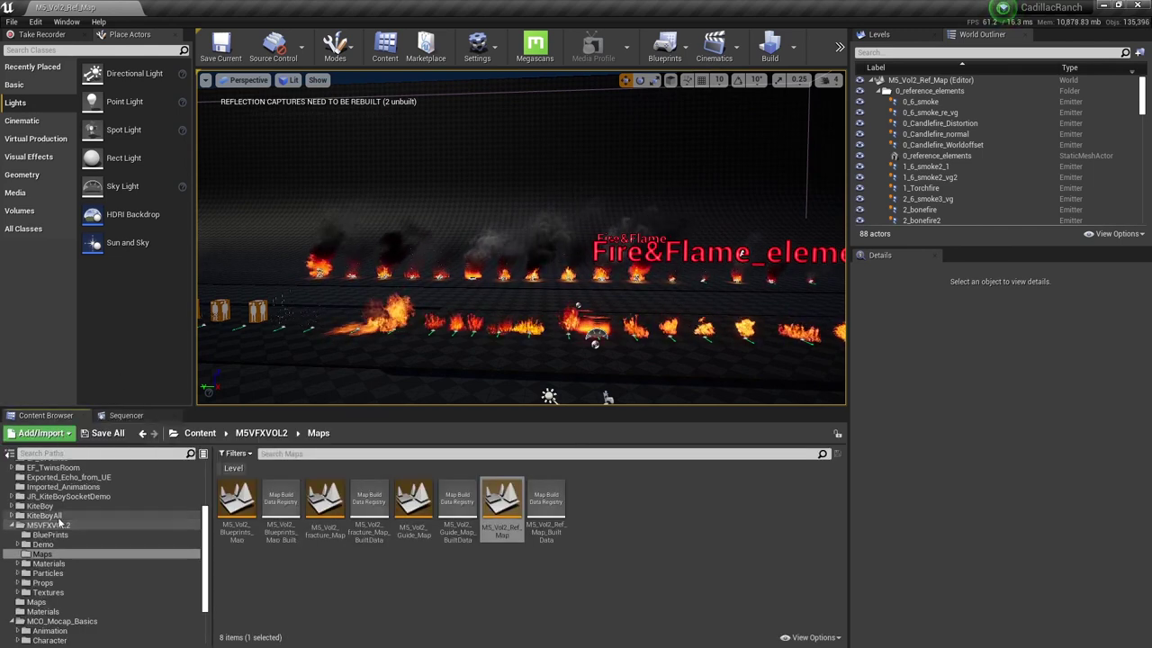
click(206, 529)
drag(206, 518, 205, 477)
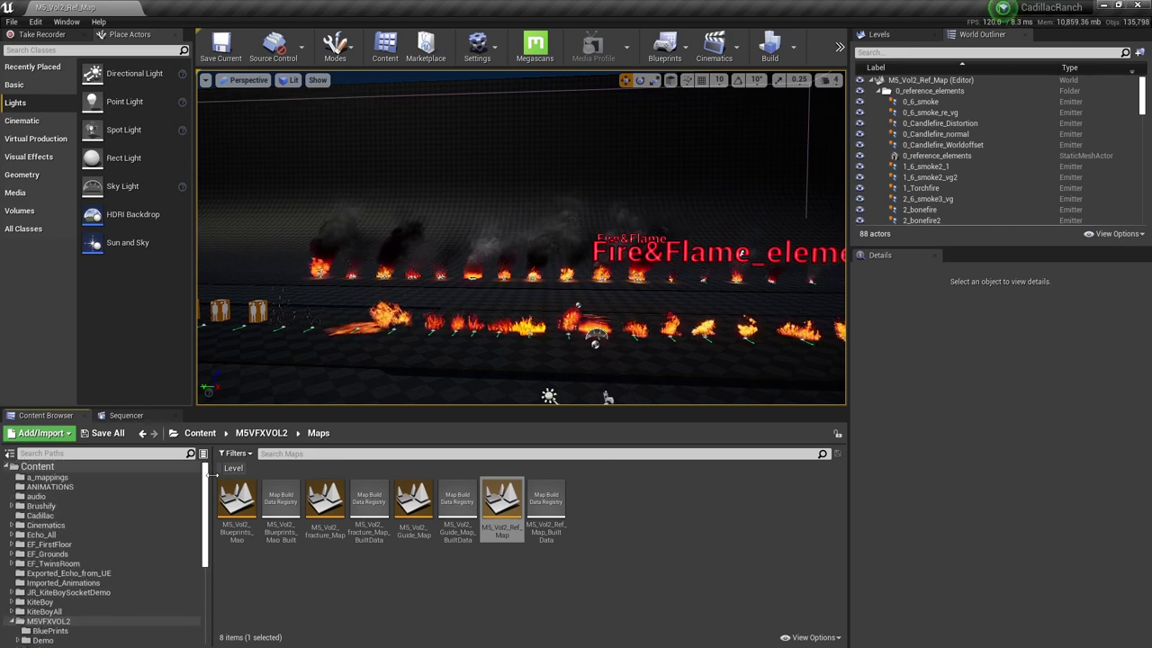
click(49, 545)
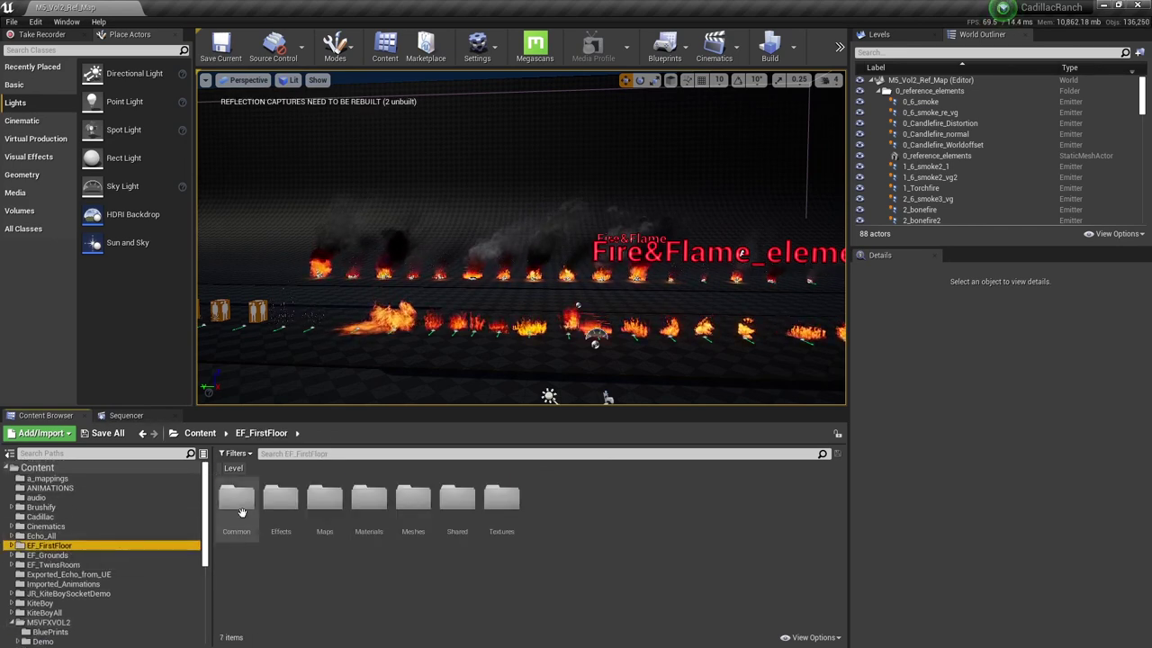
double_click(324, 497)
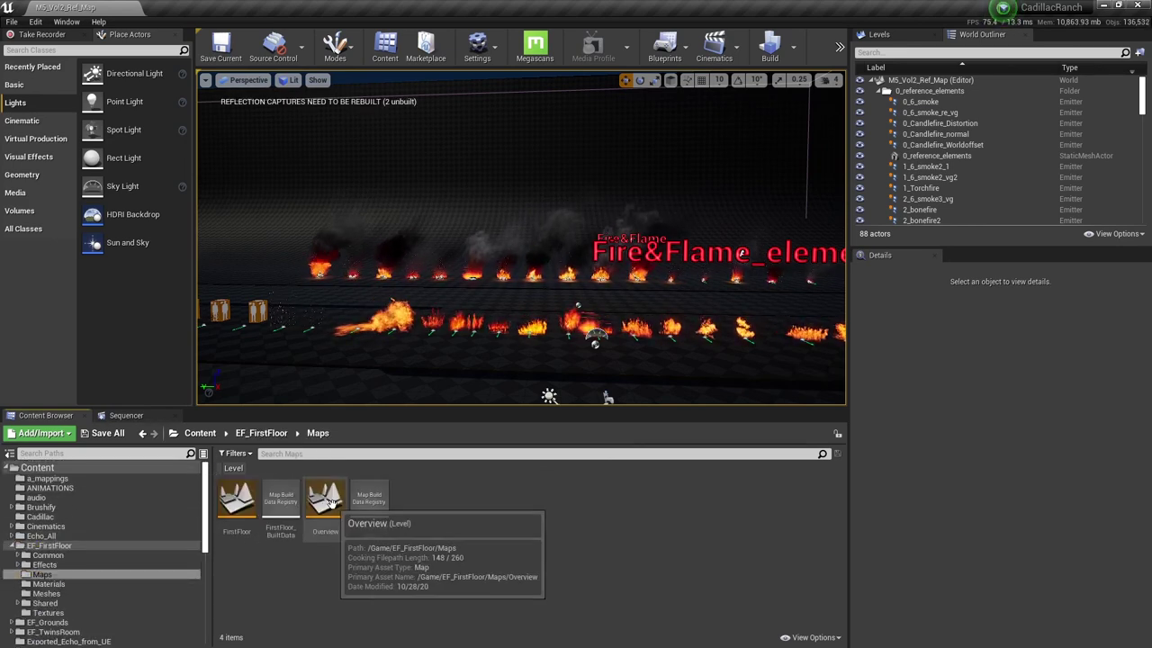
double_click(230, 502)
click(687, 439)
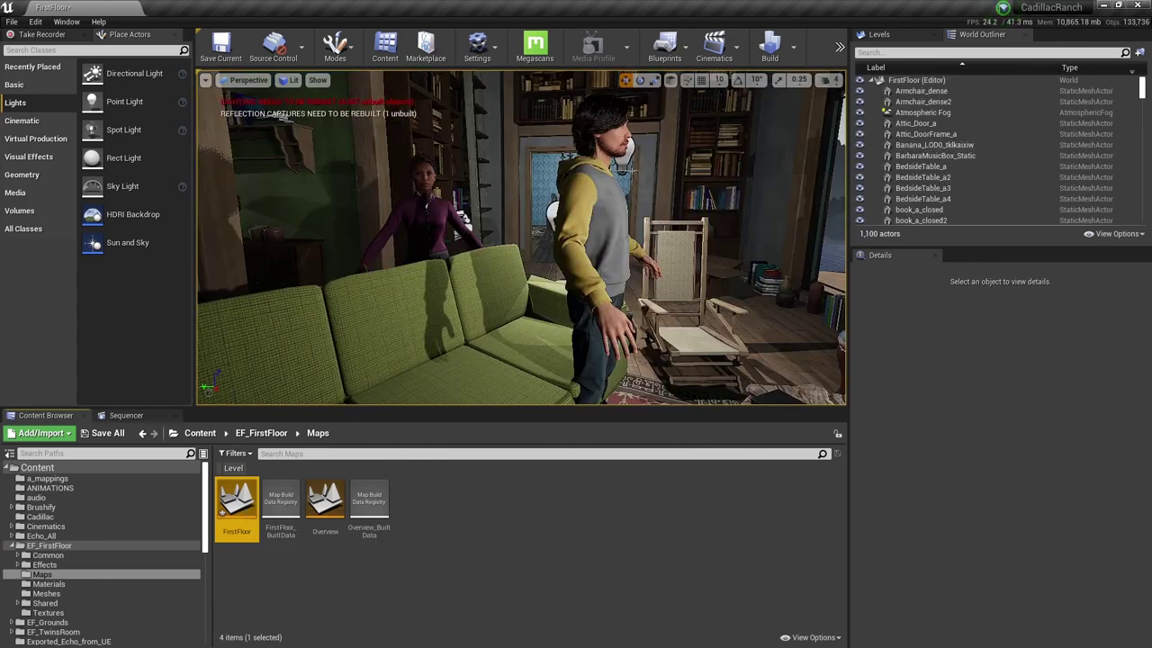
Select Fire_mesh_BP in the brick fireplace and hide the editor icons and selection outline with Game View.
right_drag(493, 324, 576, 321)
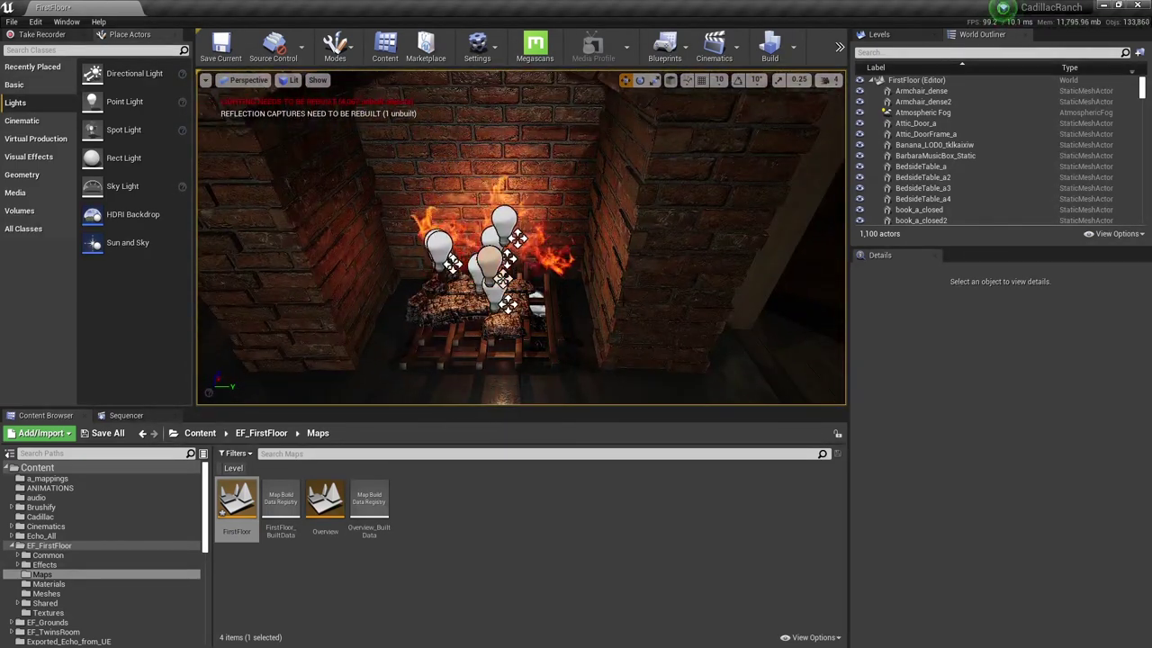
click(526, 217)
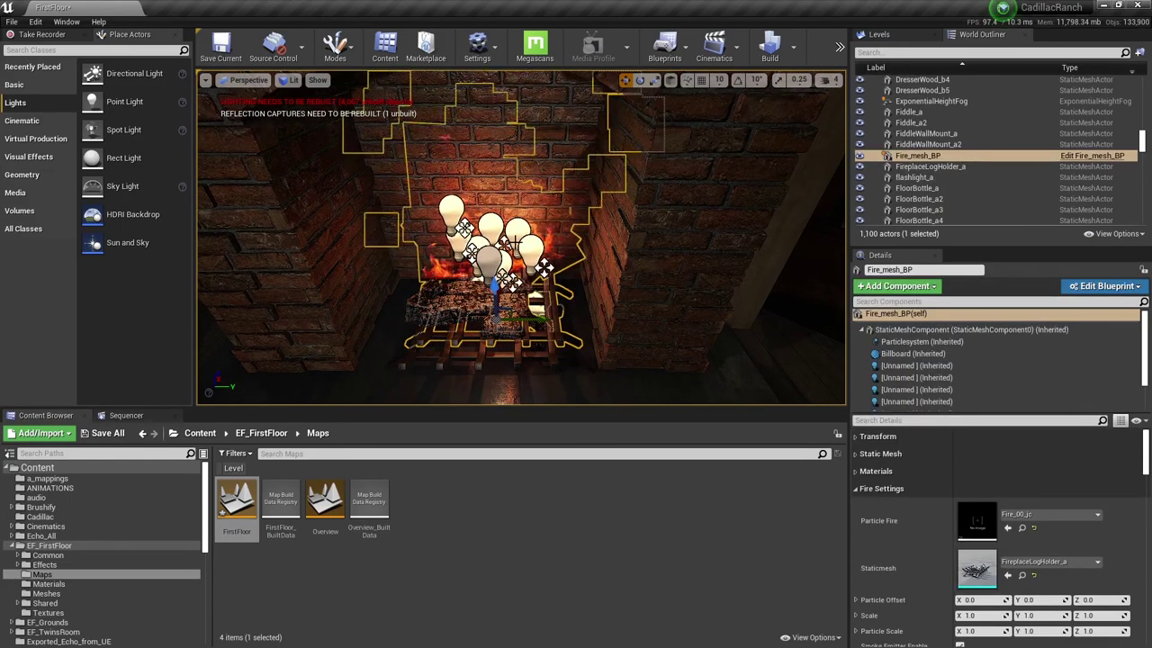
key(g)
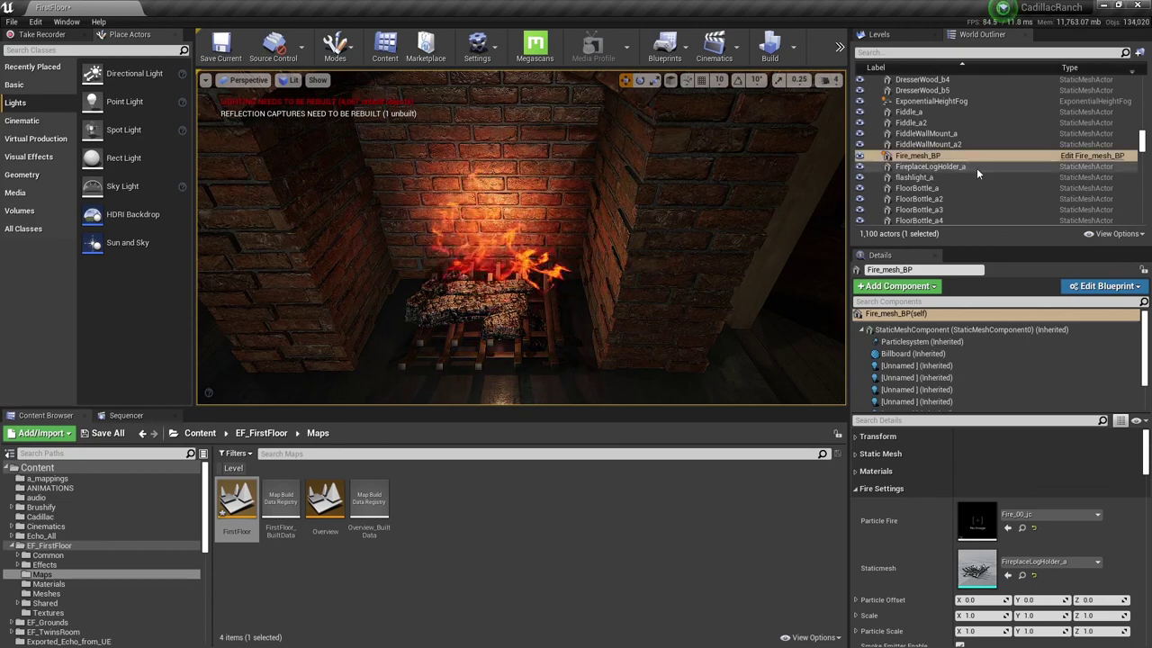
Inspect the Fire_mesh_BP blueprint and Fire Settings, and locate its FireplaceLogHolder_a static mesh among the project assets.
click(1089, 156)
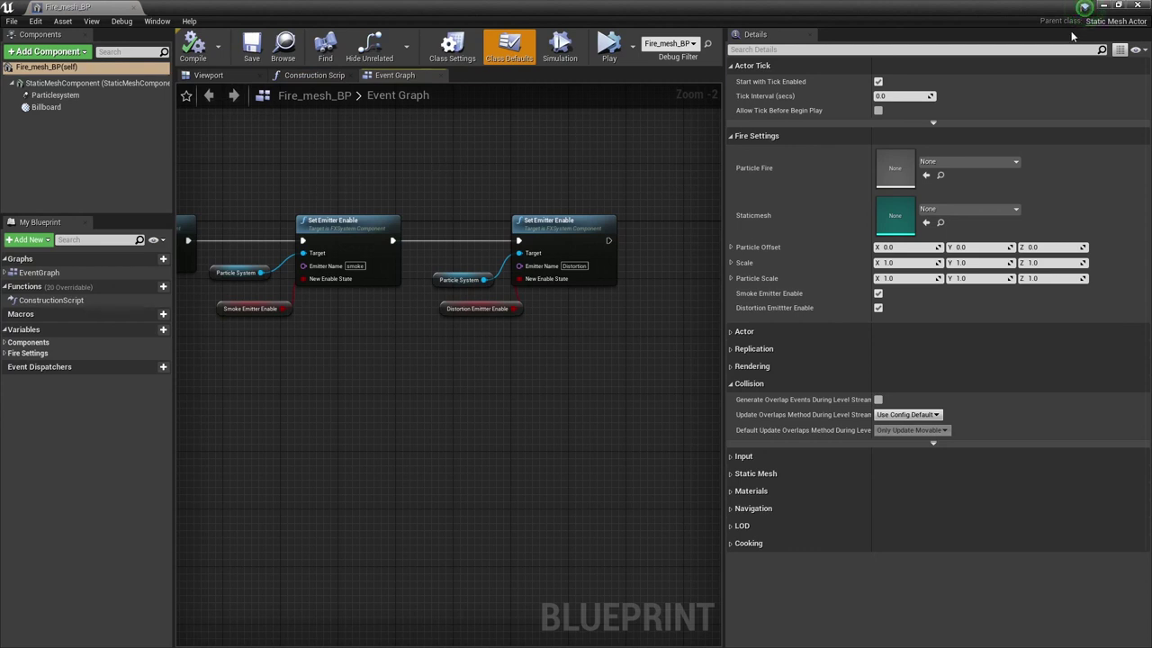
click(1139, 8)
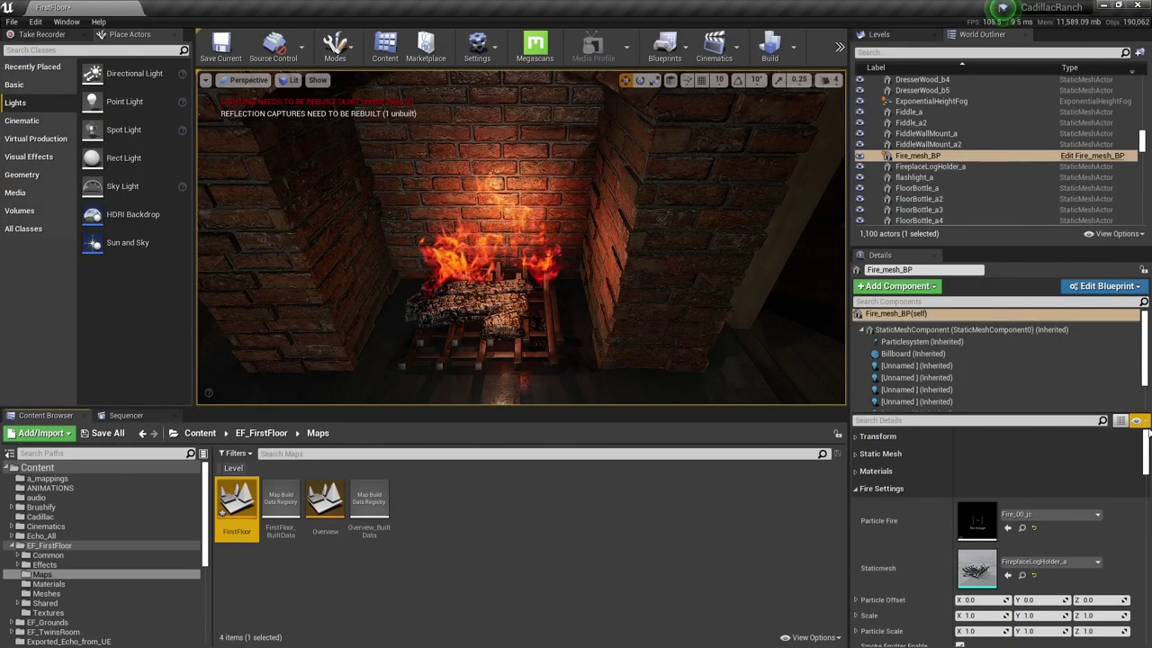
drag(1146, 441, 1145, 448)
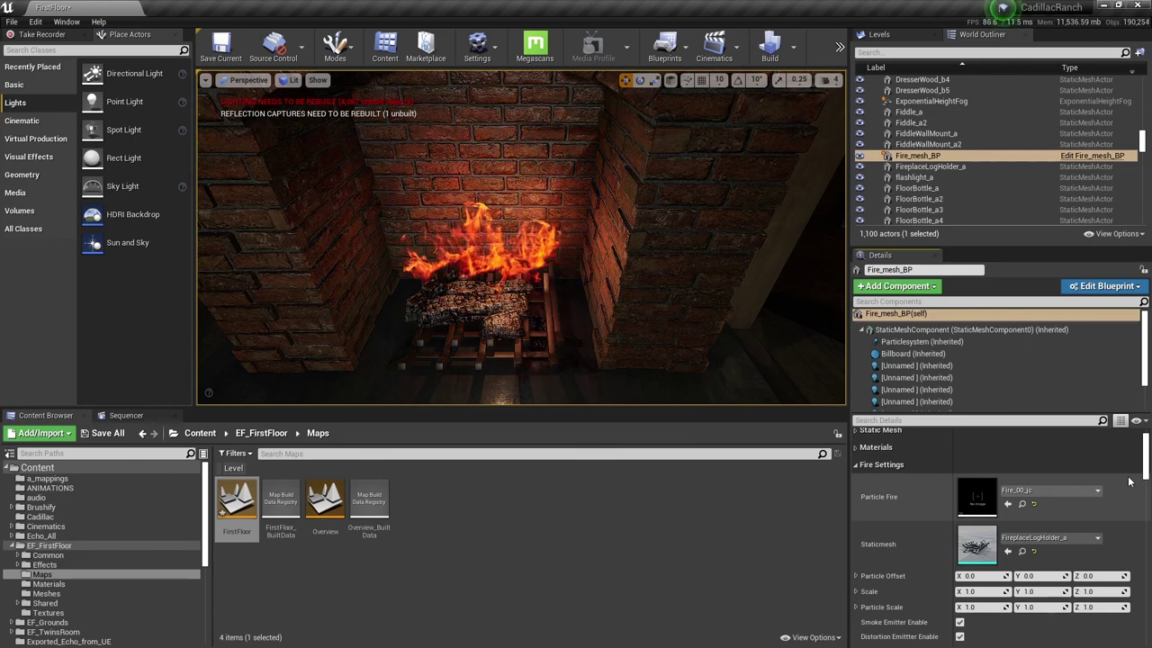
drag(1148, 472, 1145, 444)
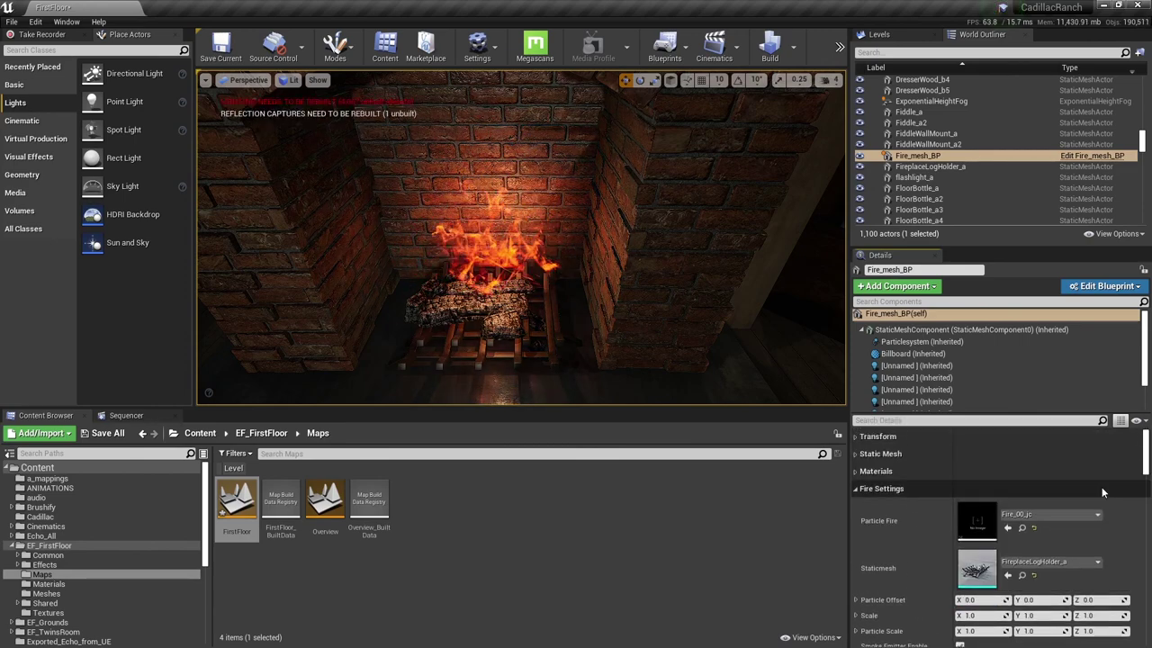
click(1022, 575)
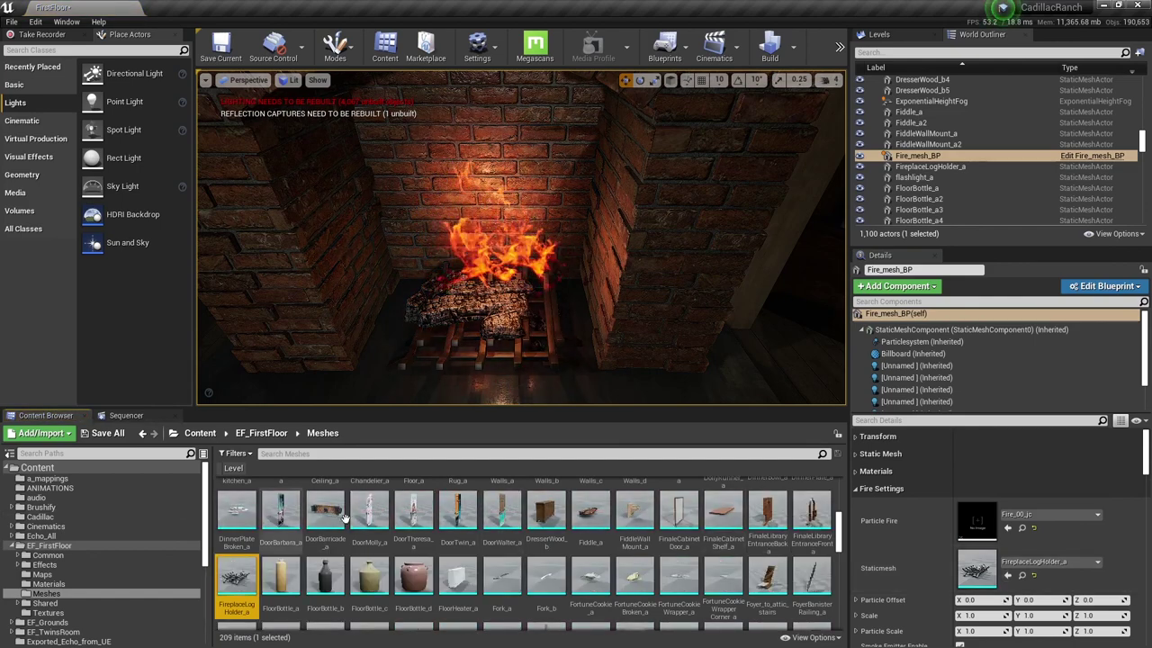